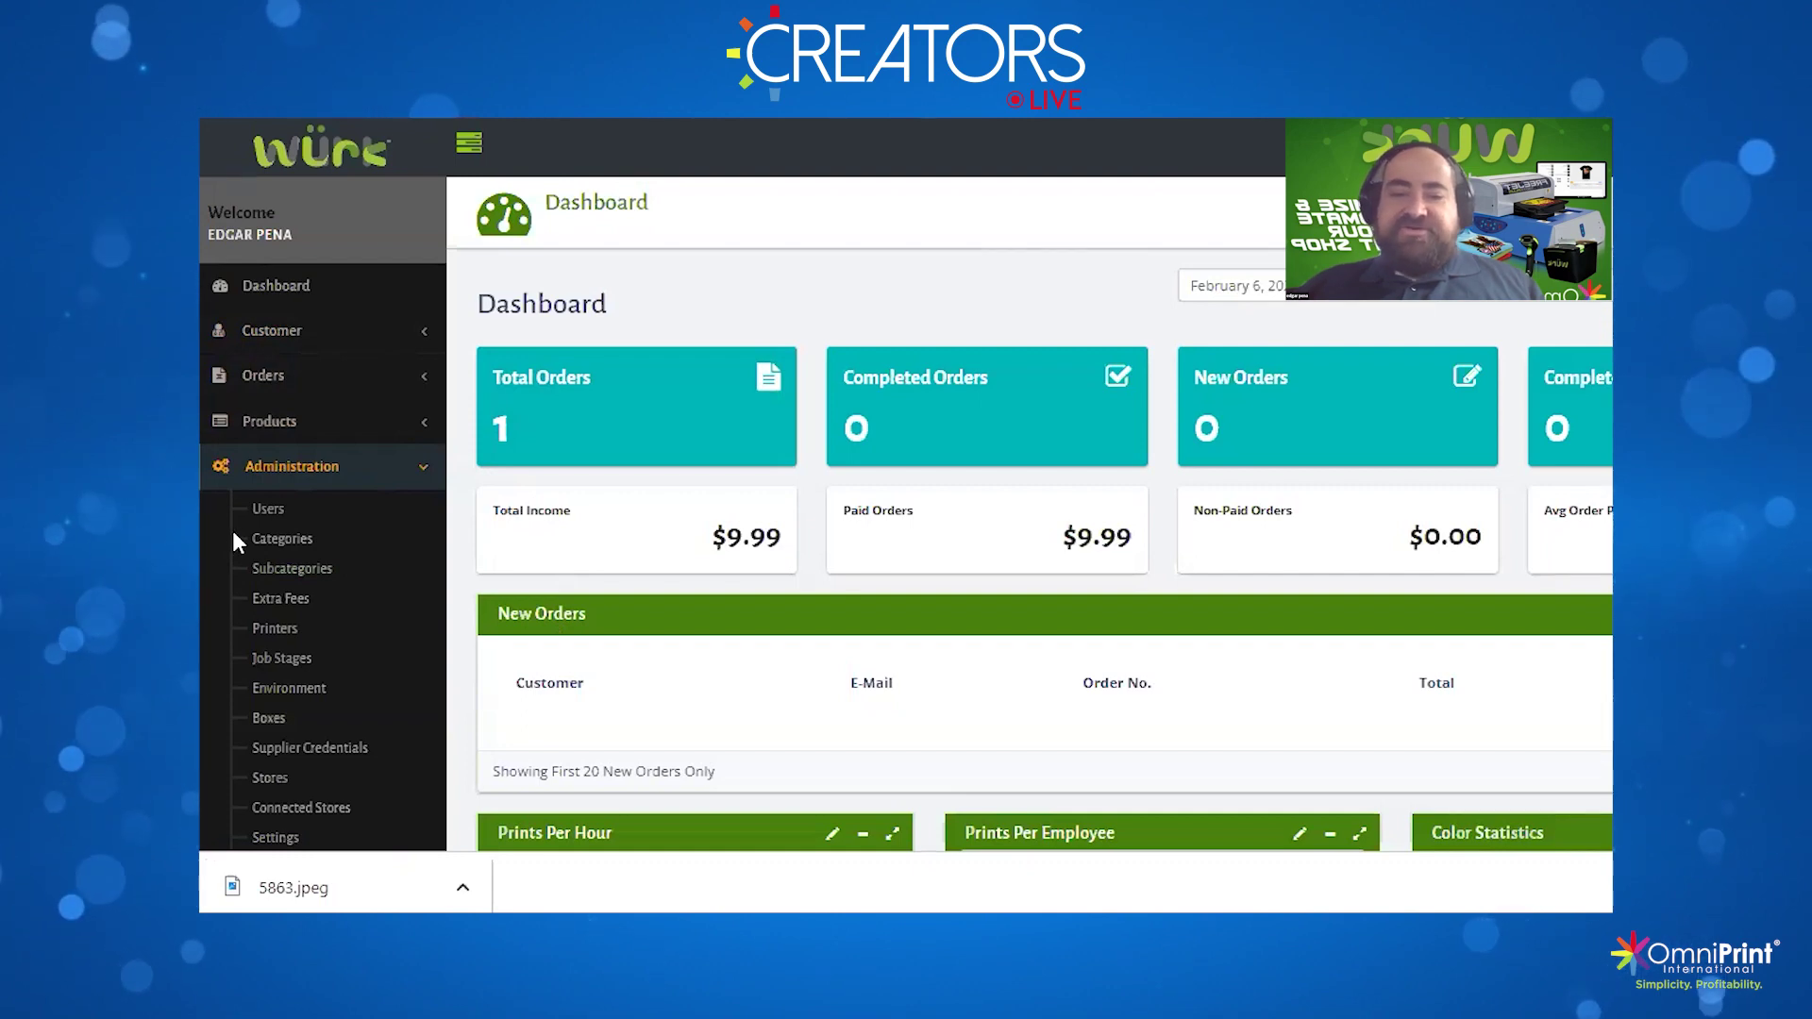
Start a new customizable products store and name it "Creators Live"
{"action": "left_click", "coordinate": [265, 779]}
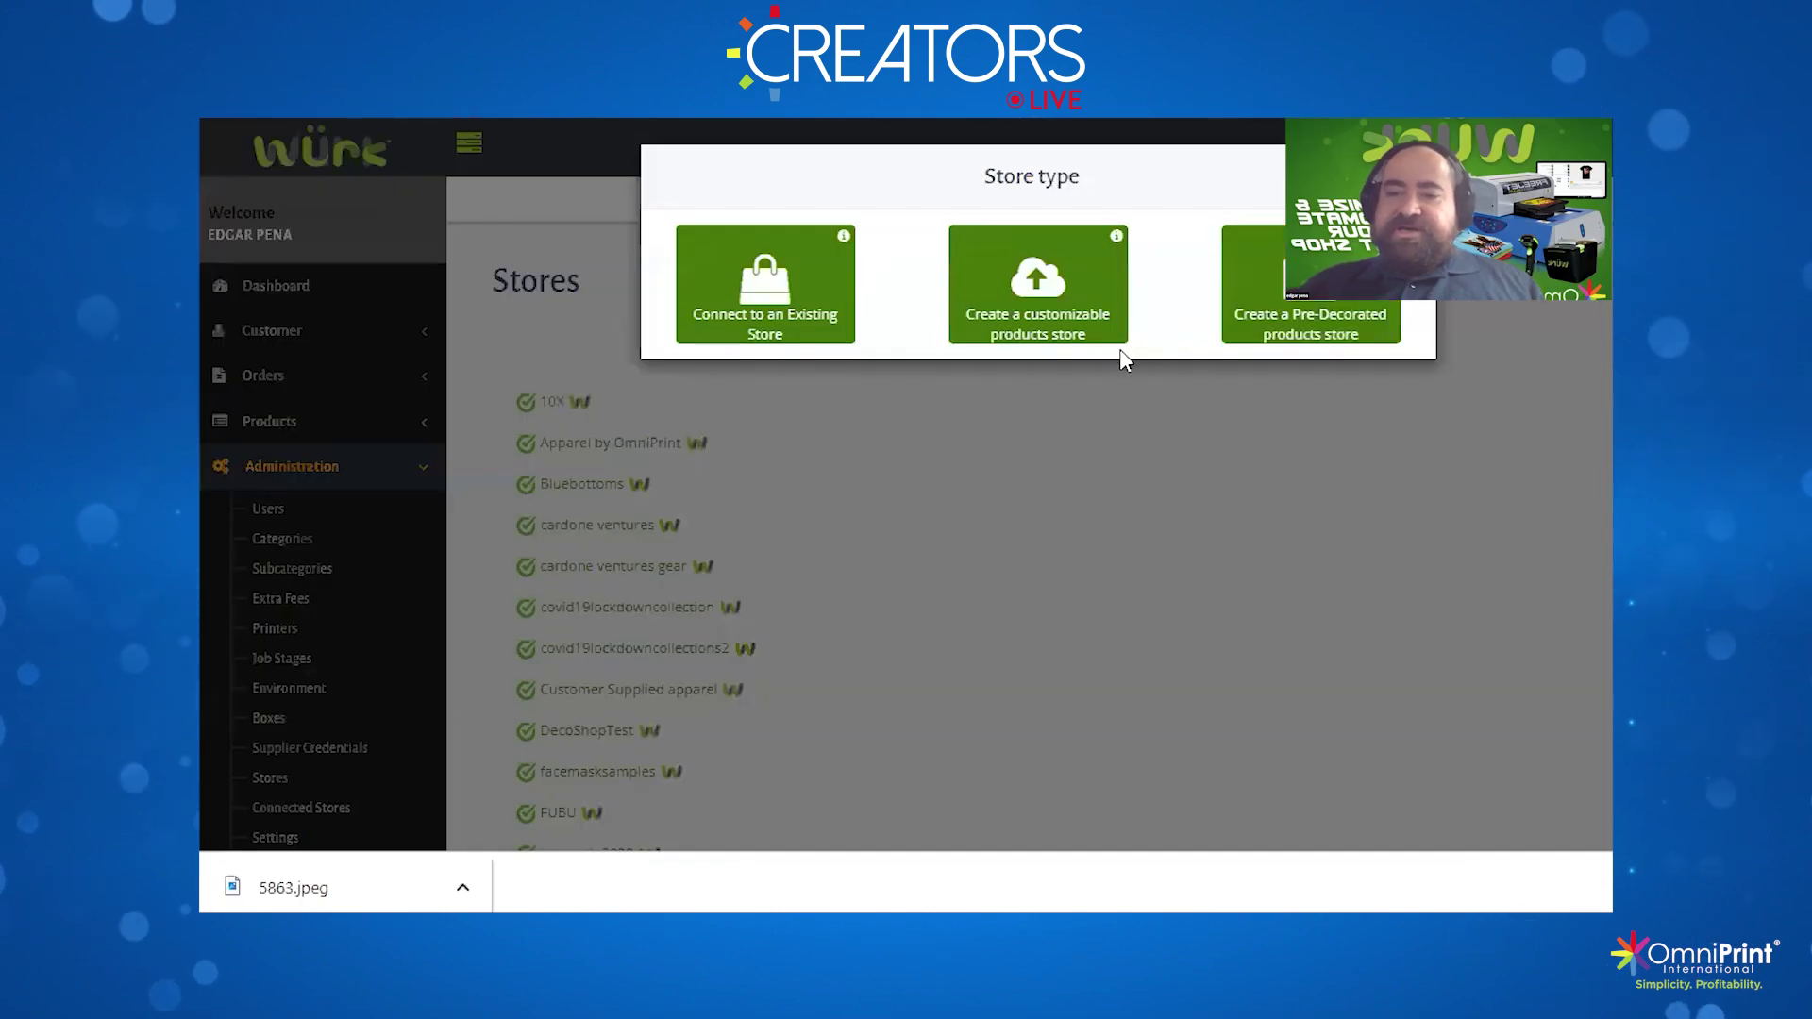
{"action": "left_click", "coordinate": [1069, 317]}
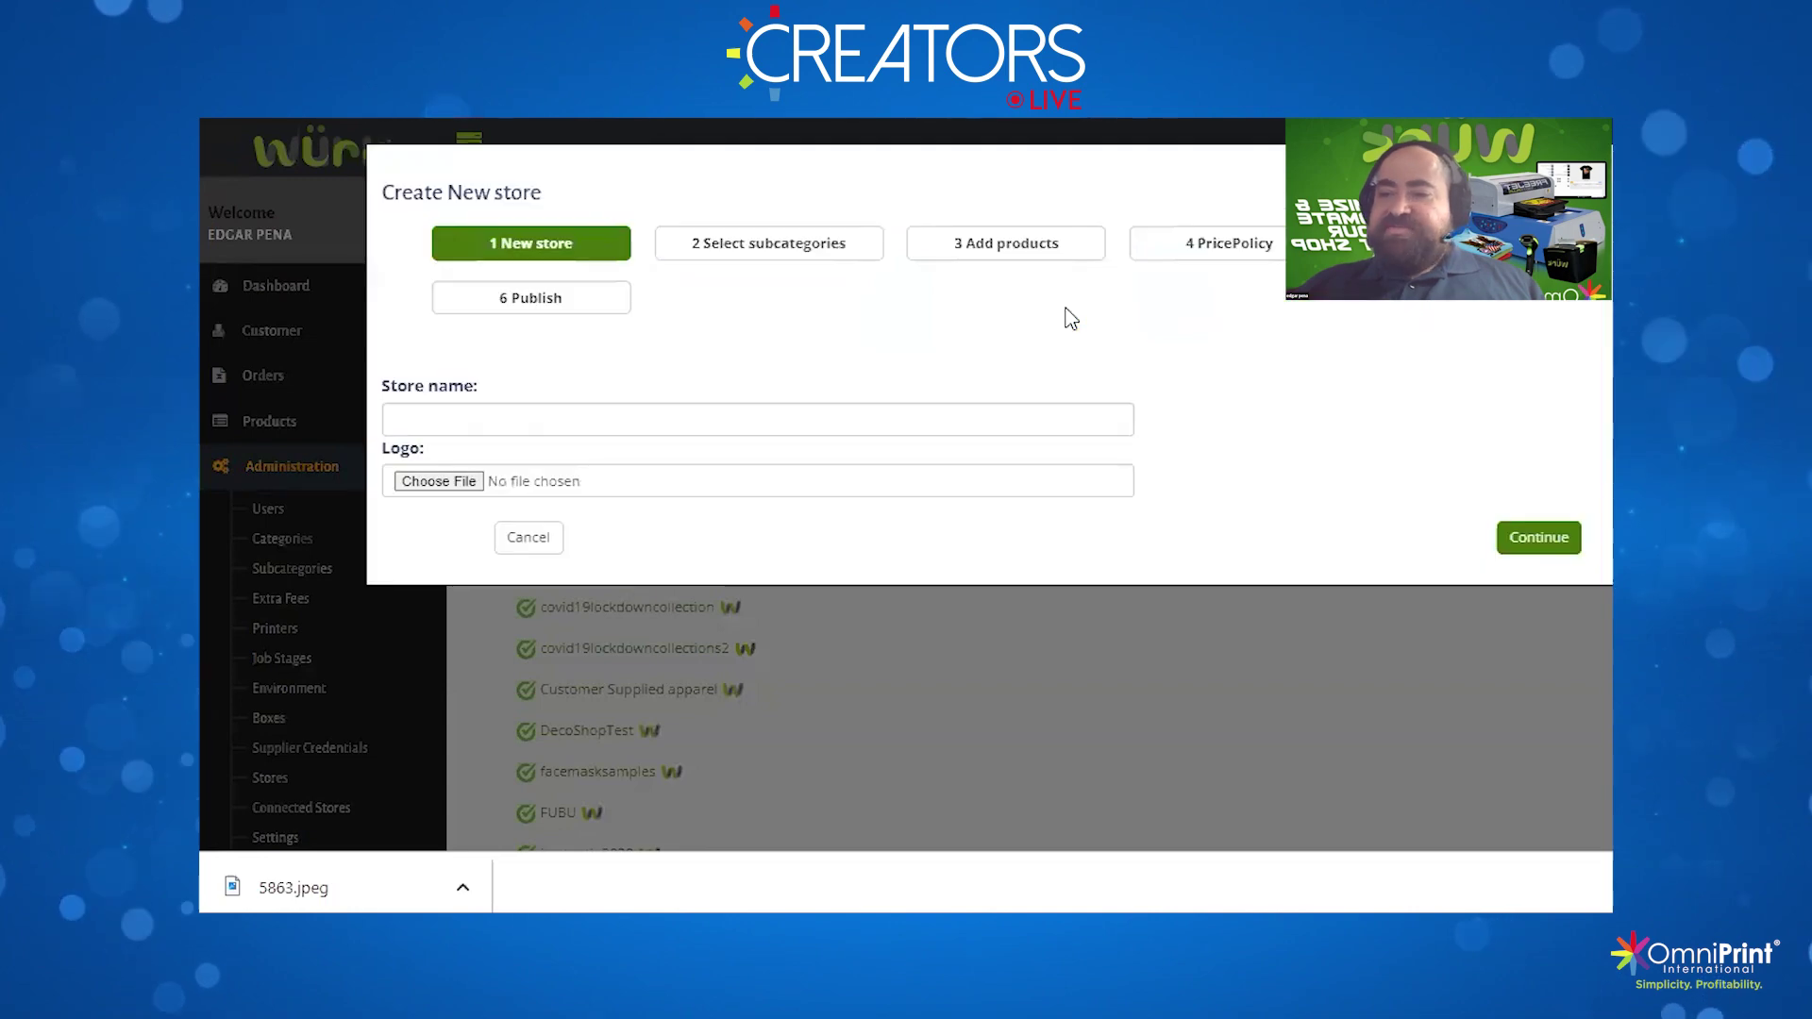
{"action": "left_click", "coordinate": [515, 408]}
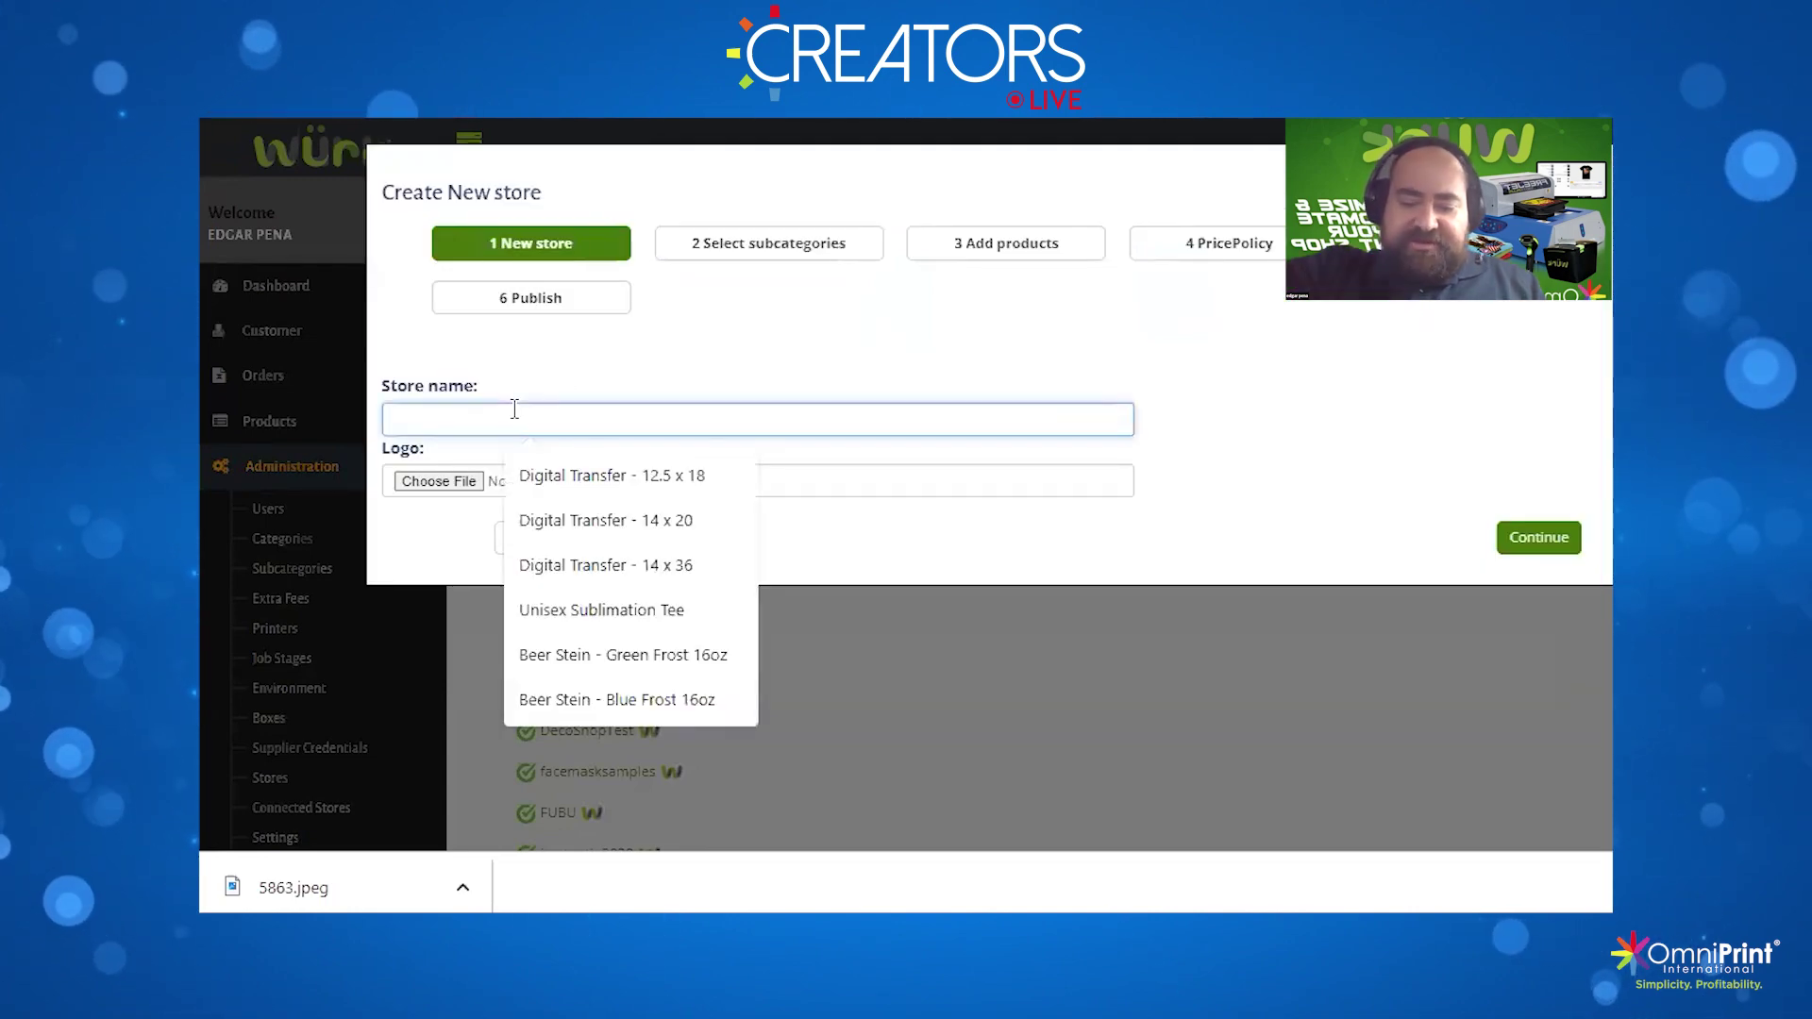
{"action": "type", "text": "Creator"}
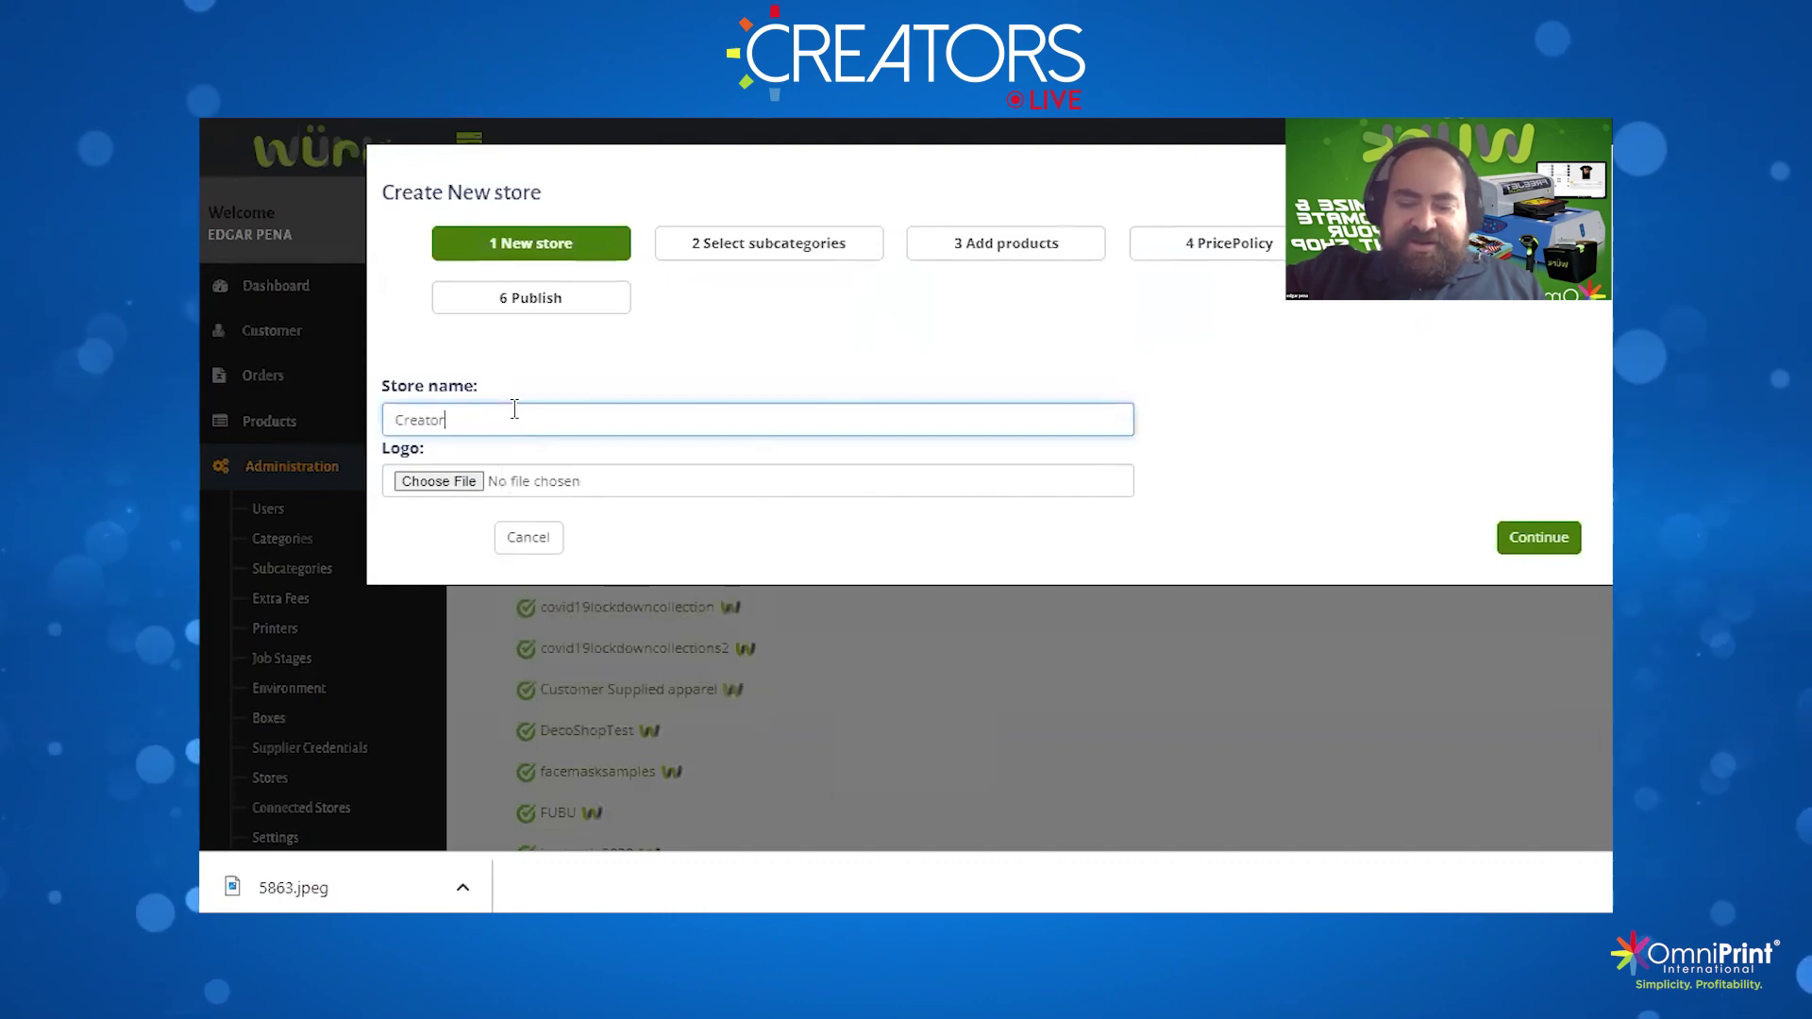
{"action": "type", "text": "s Live"}
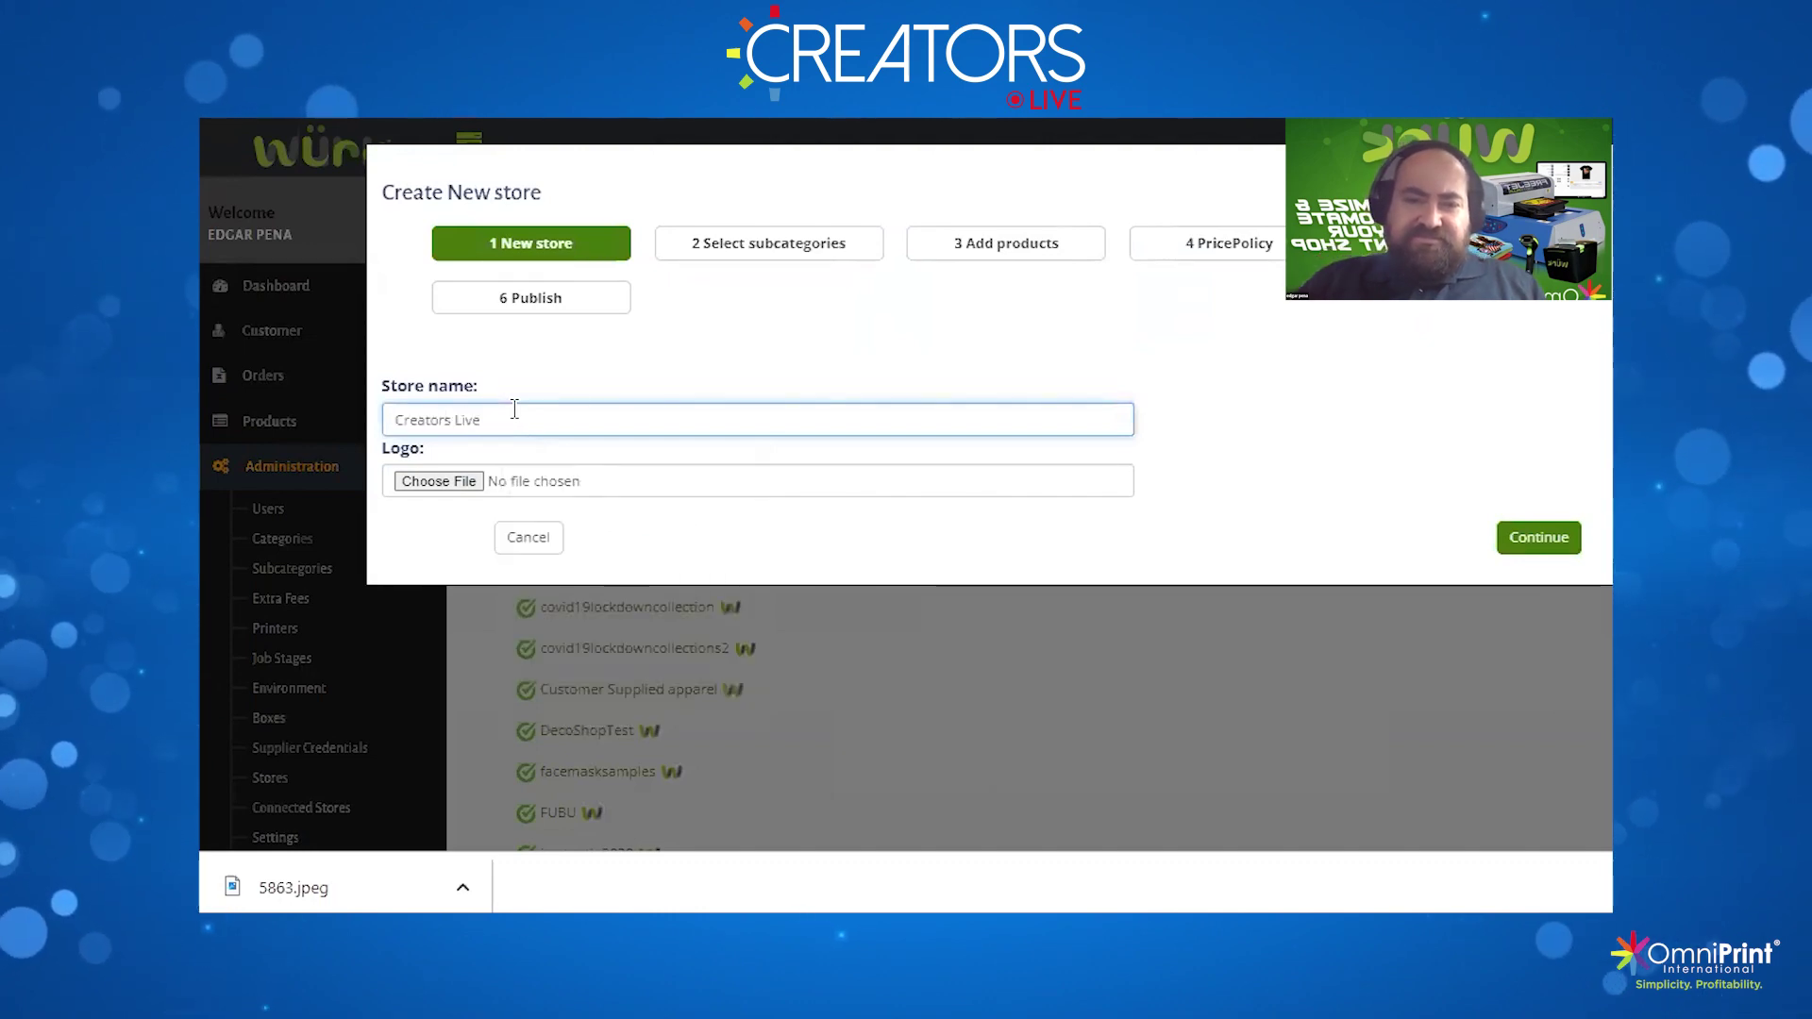
Use the omni logo image from the wurk live store folder on the Desktop as the store logo and proceed to the subcategories
{"action": "left_click", "coordinate": [451, 482]}
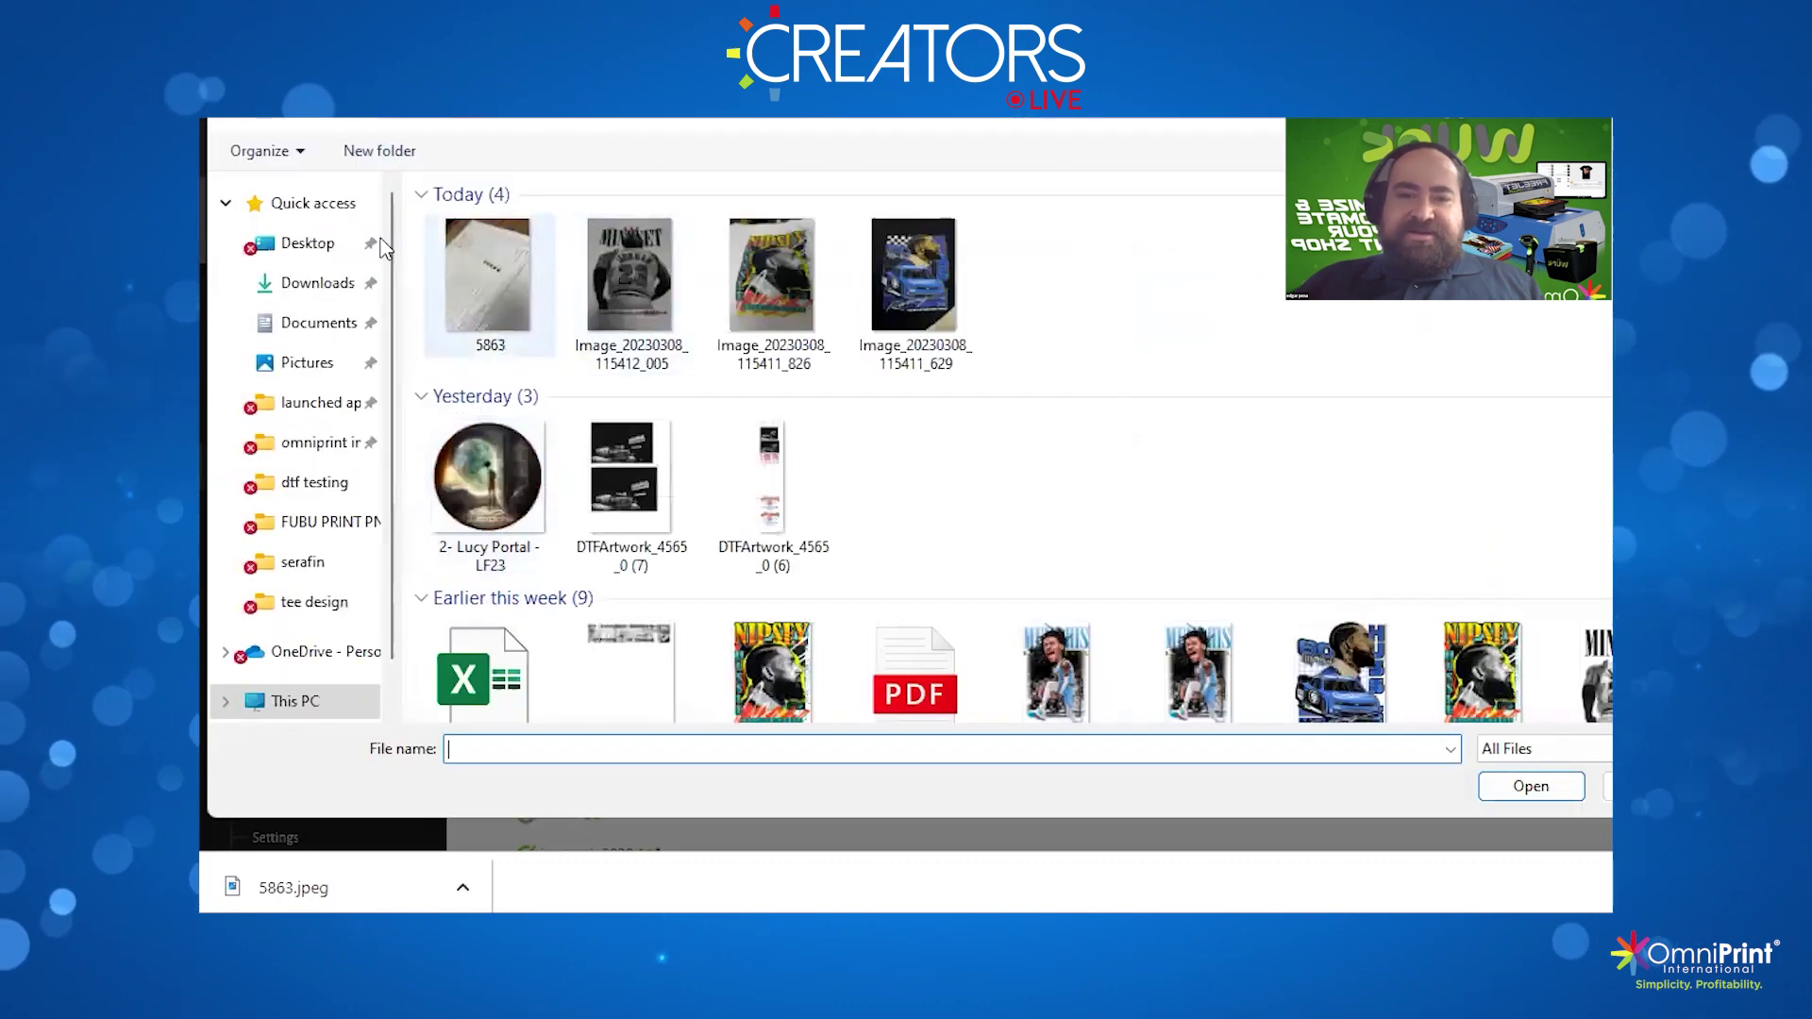
{"action": "left_click", "coordinate": [307, 243]}
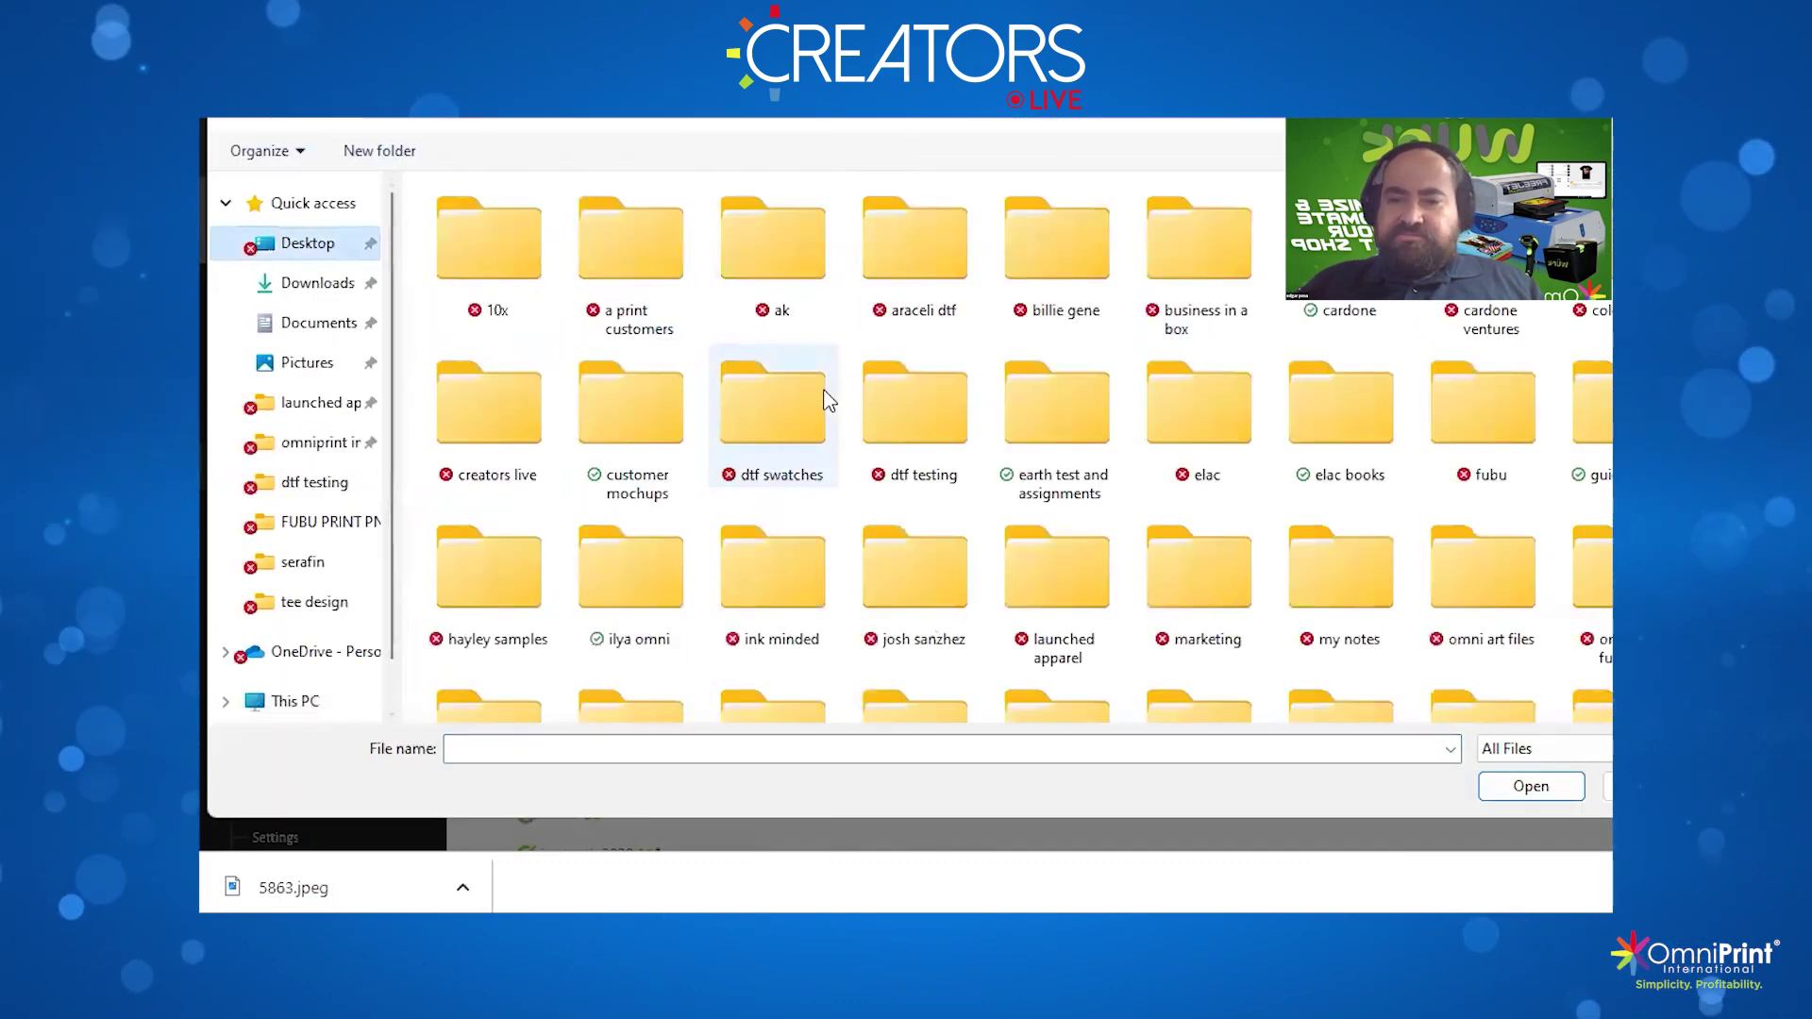
{"action": "scroll", "coordinate": [828, 399], "scroll_direction": "down", "scroll_amount": 5}
{"action": "double_click", "coordinate": [793, 300]}
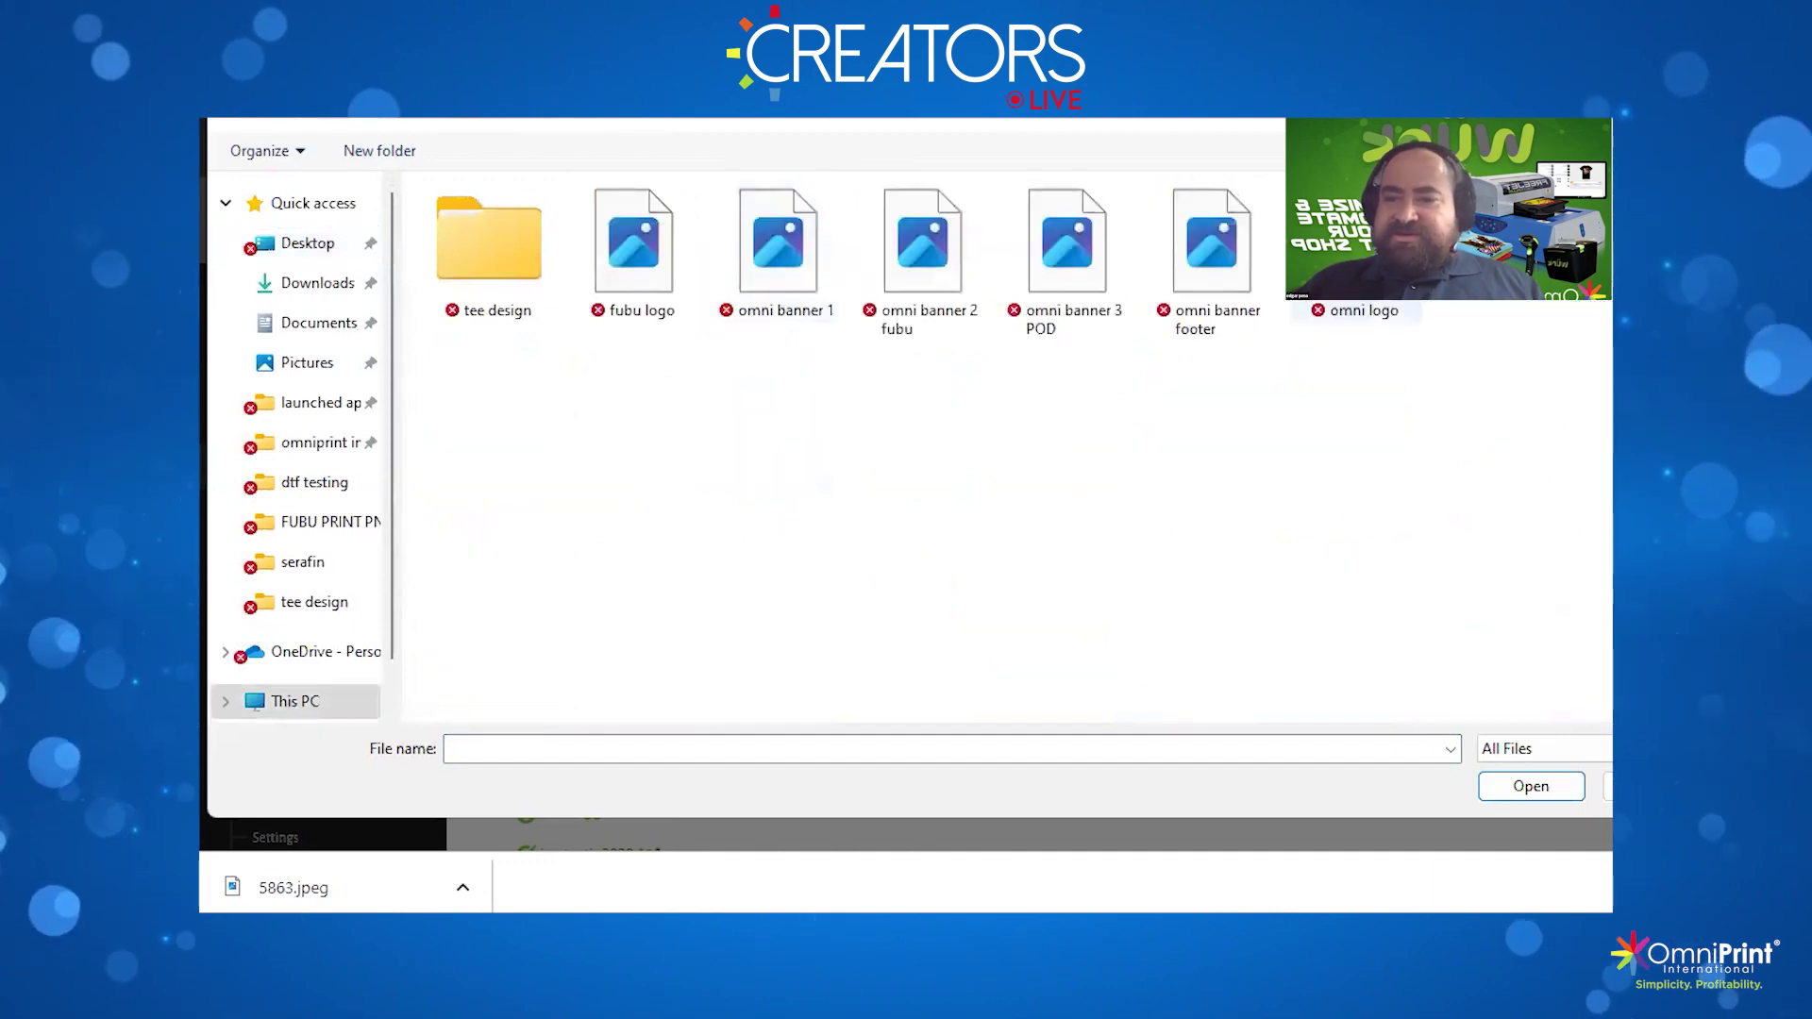
{"action": "double_click", "coordinate": [1359, 273]}
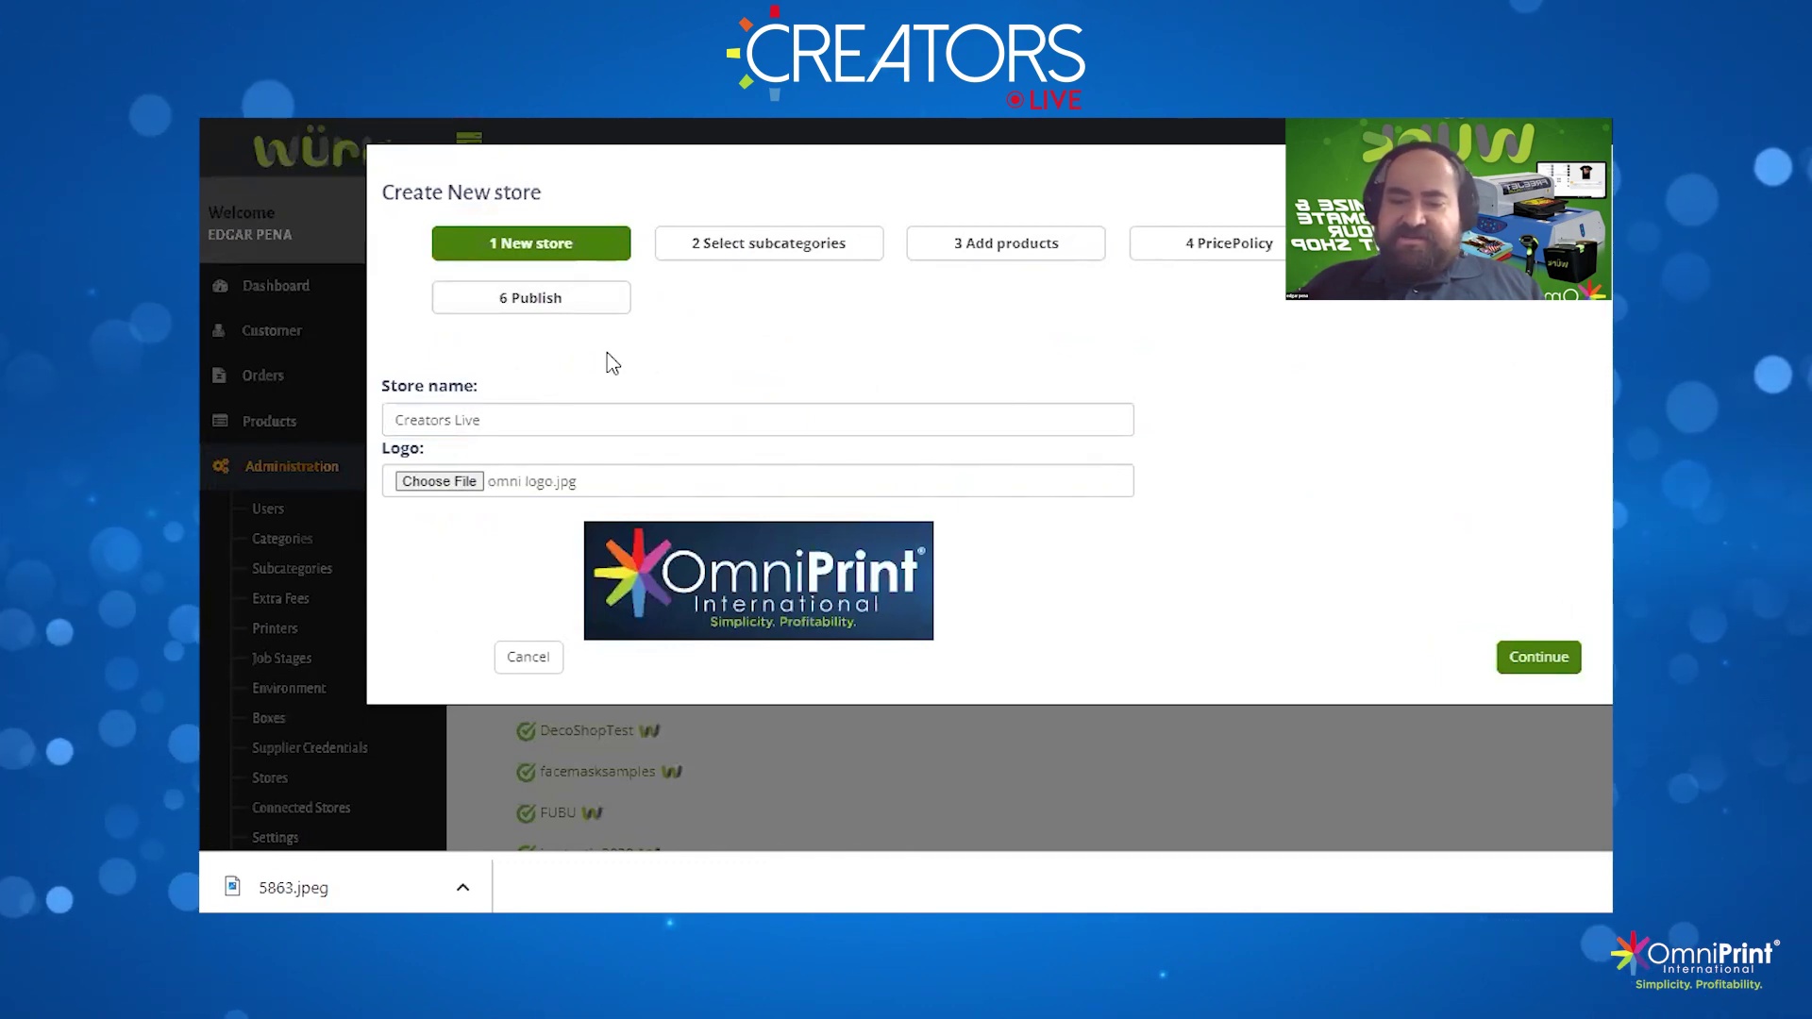
{"action": "left_click", "coordinate": [1536, 659]}
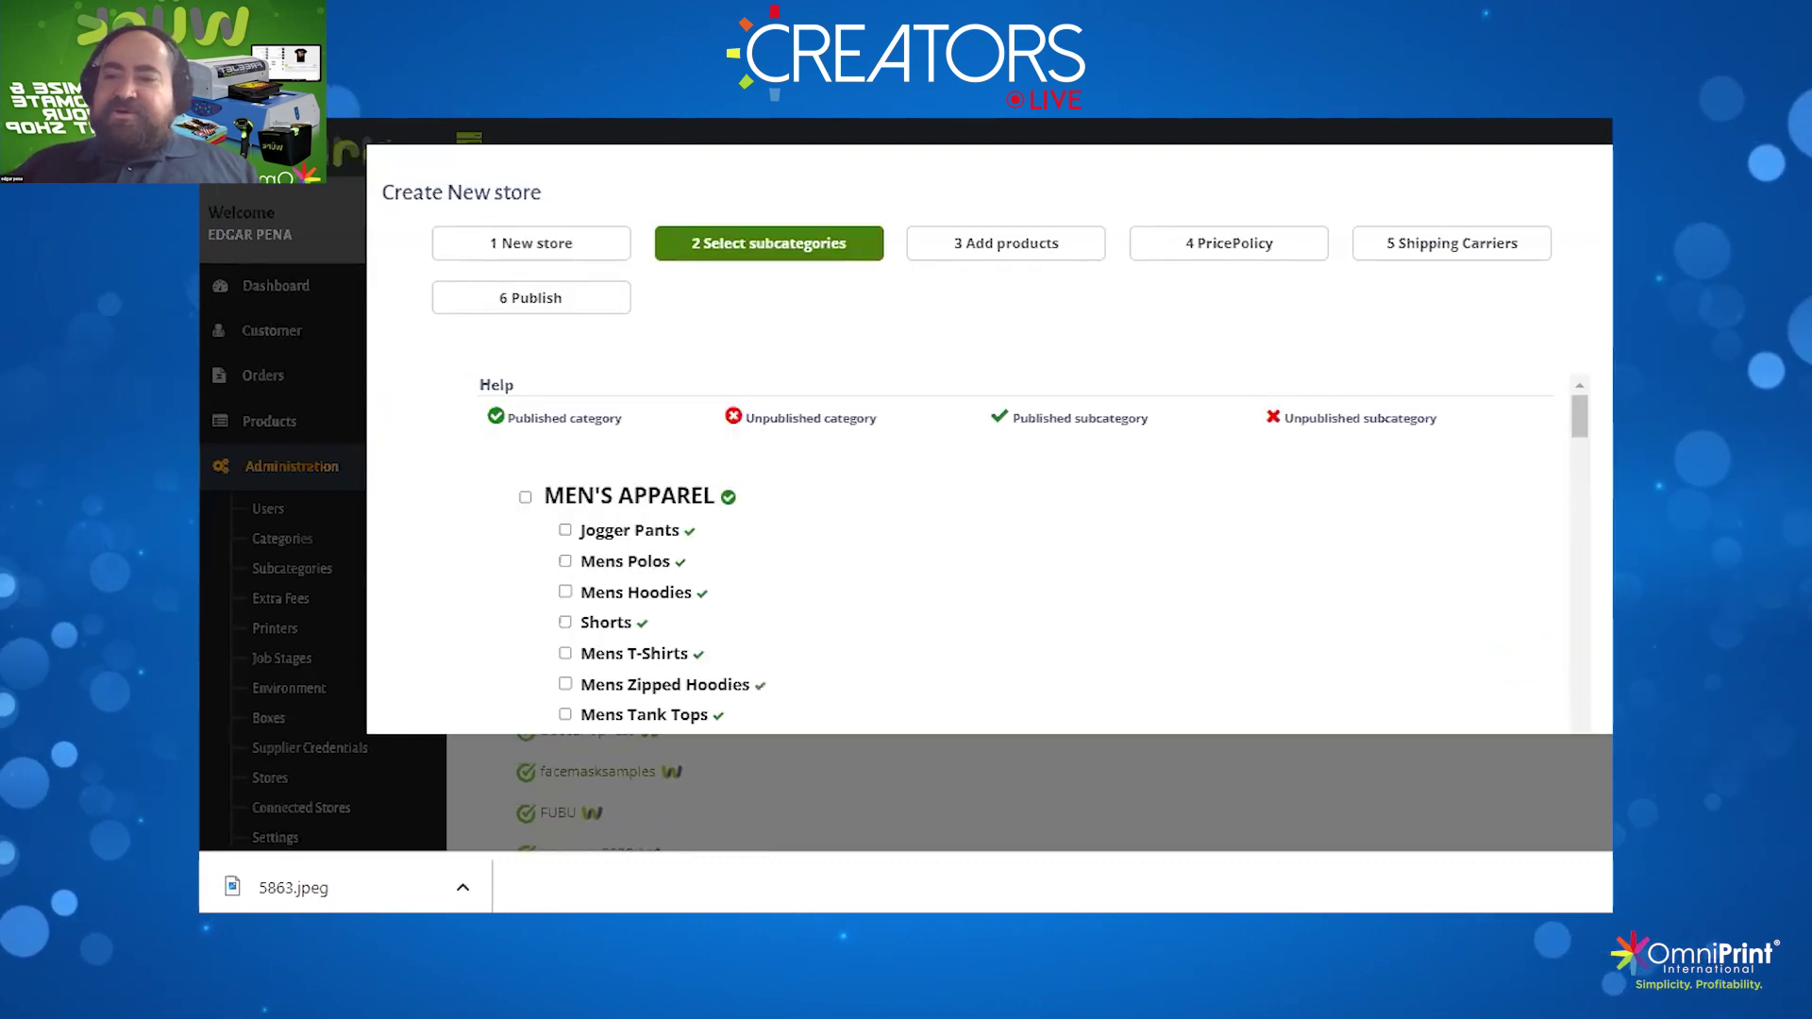
Select only the Mens T-Shirts subcategory under Men's Apparel for the new store and proceed to its products
{"action": "scroll", "coordinate": [538, 335], "scroll_direction": "down", "scroll_amount": 2}
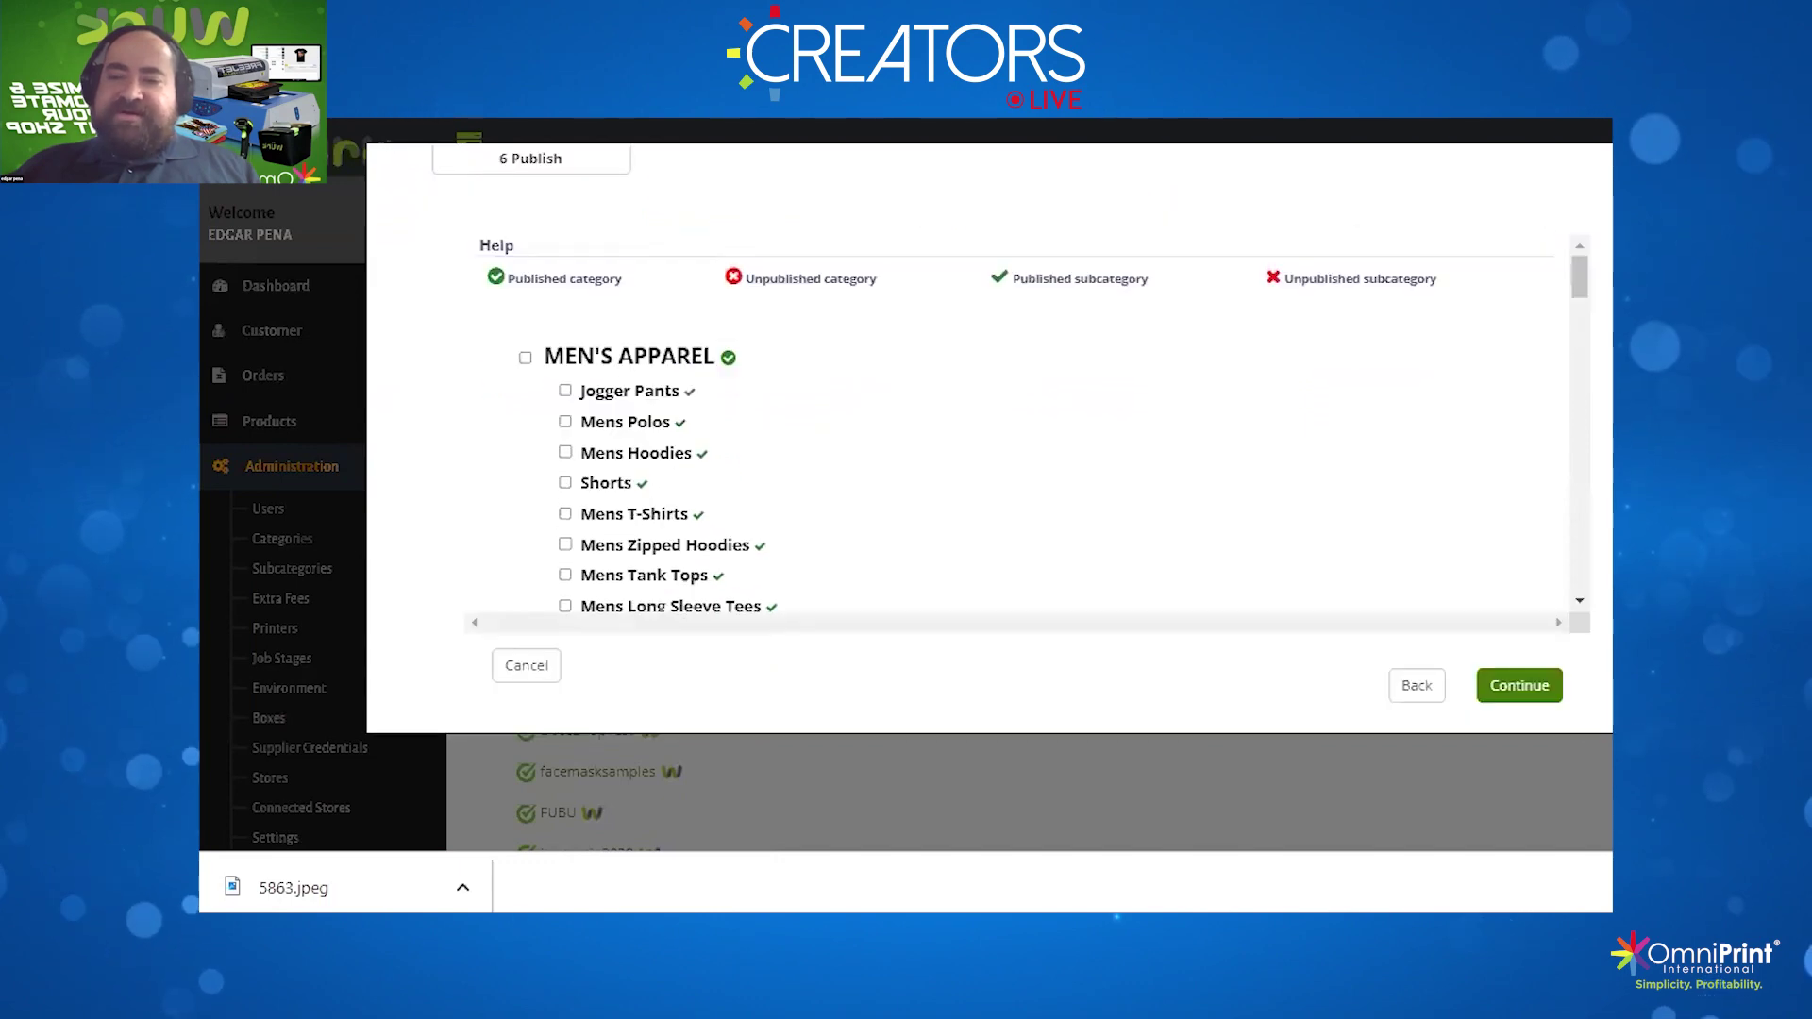
{"action": "left_click", "coordinate": [526, 358]}
{"action": "left_click", "coordinate": [526, 358]}
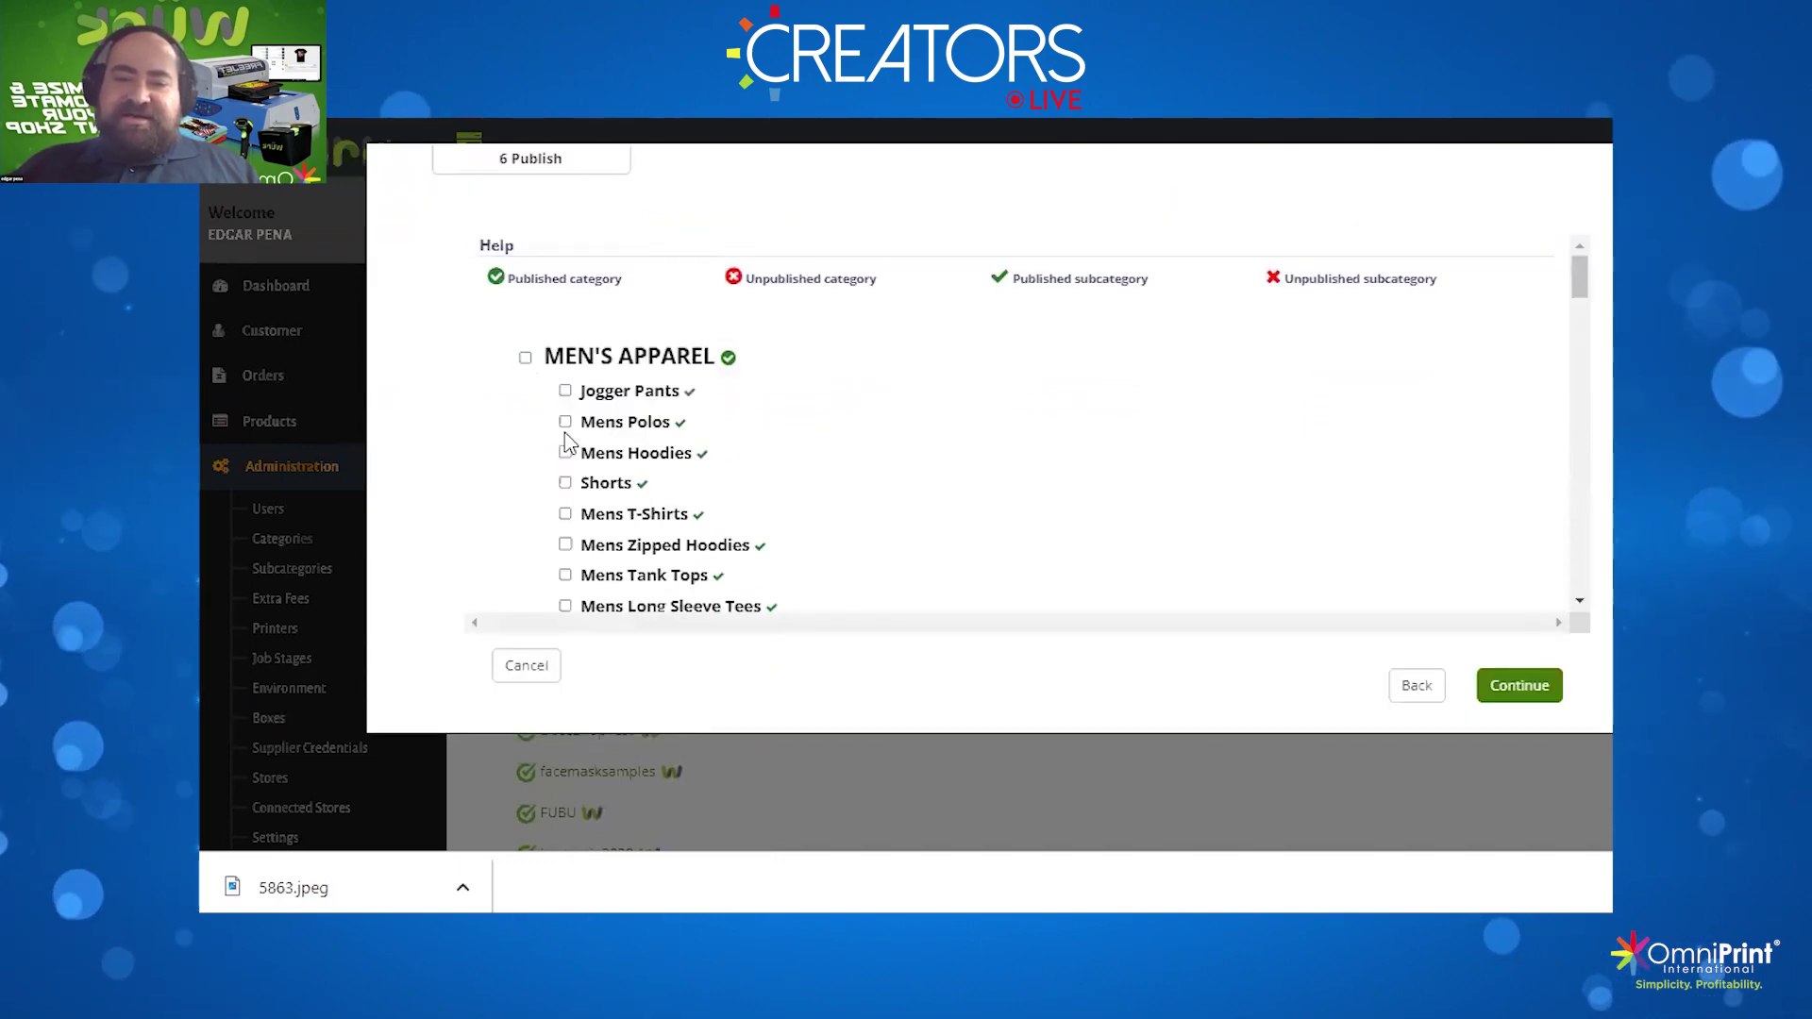
{"action": "left_click", "coordinate": [565, 514]}
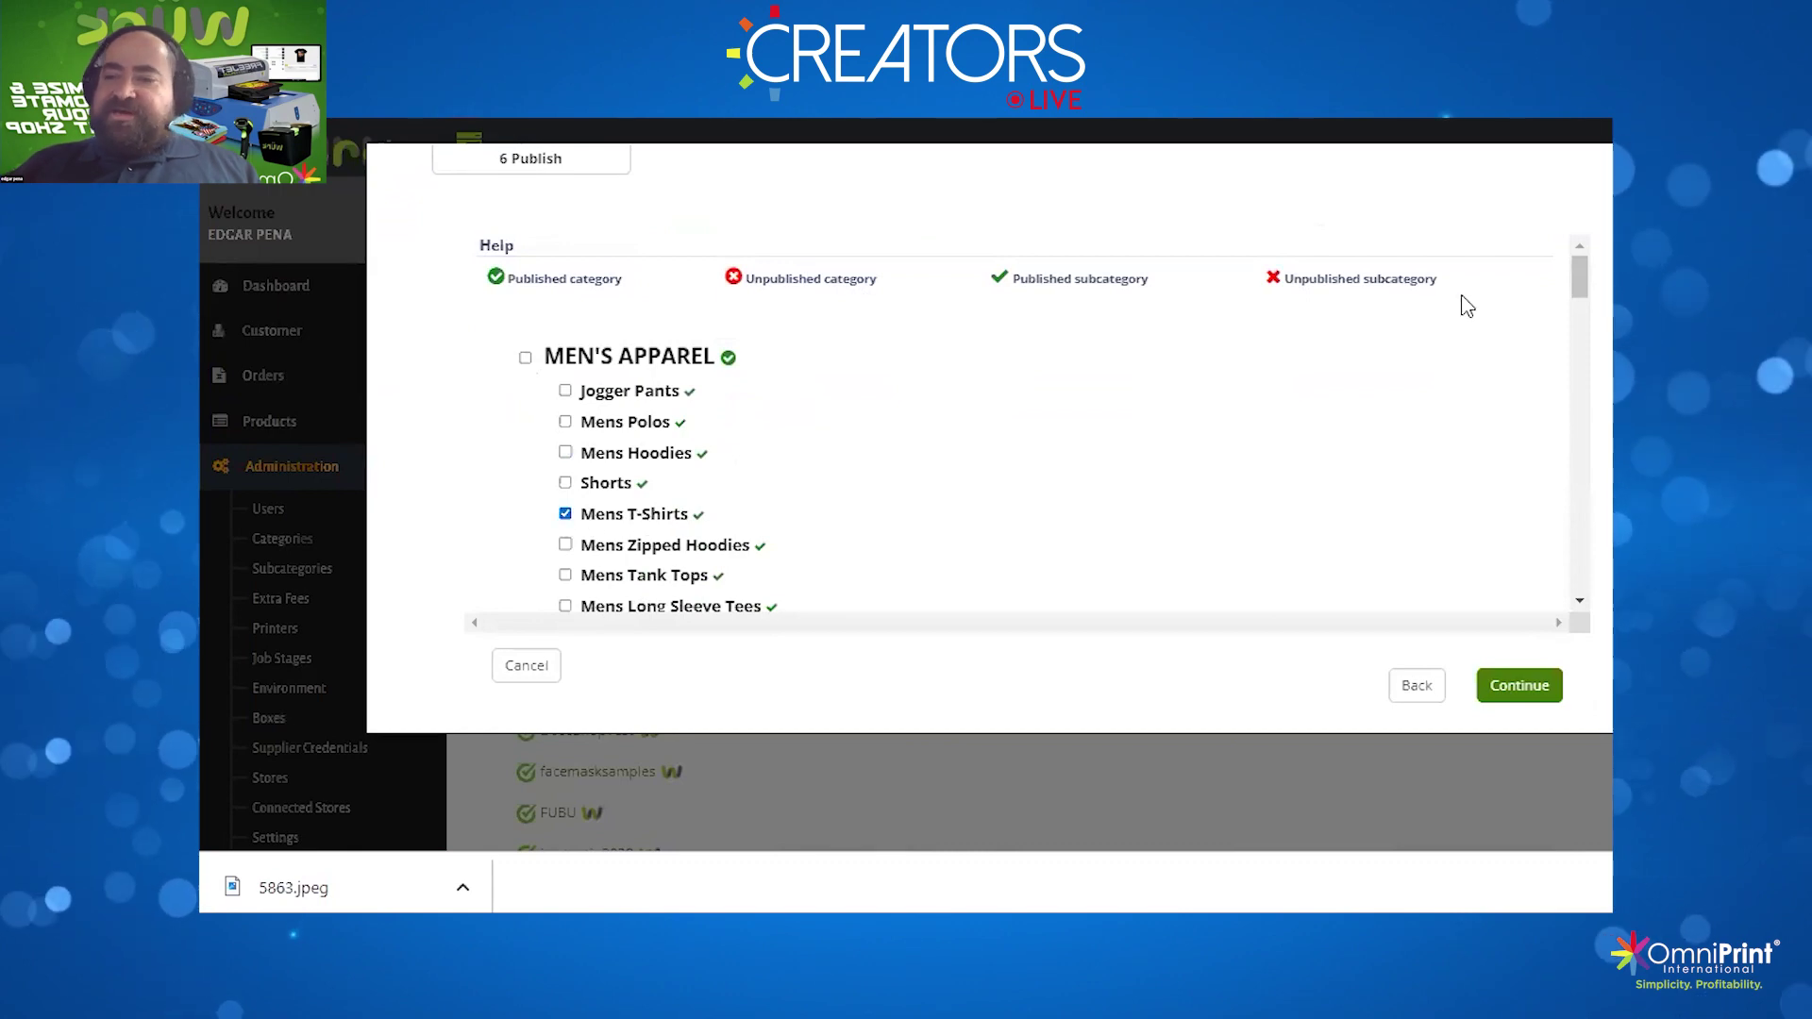
{"action": "mouse_move", "coordinate": [1573, 280]}
{"action": "left_mouse_down"}
{"action": "mouse_move", "coordinate": [1580, 441]}
{"action": "mouse_move", "coordinate": [1588, 298]}
{"action": "left_mouse_up"}
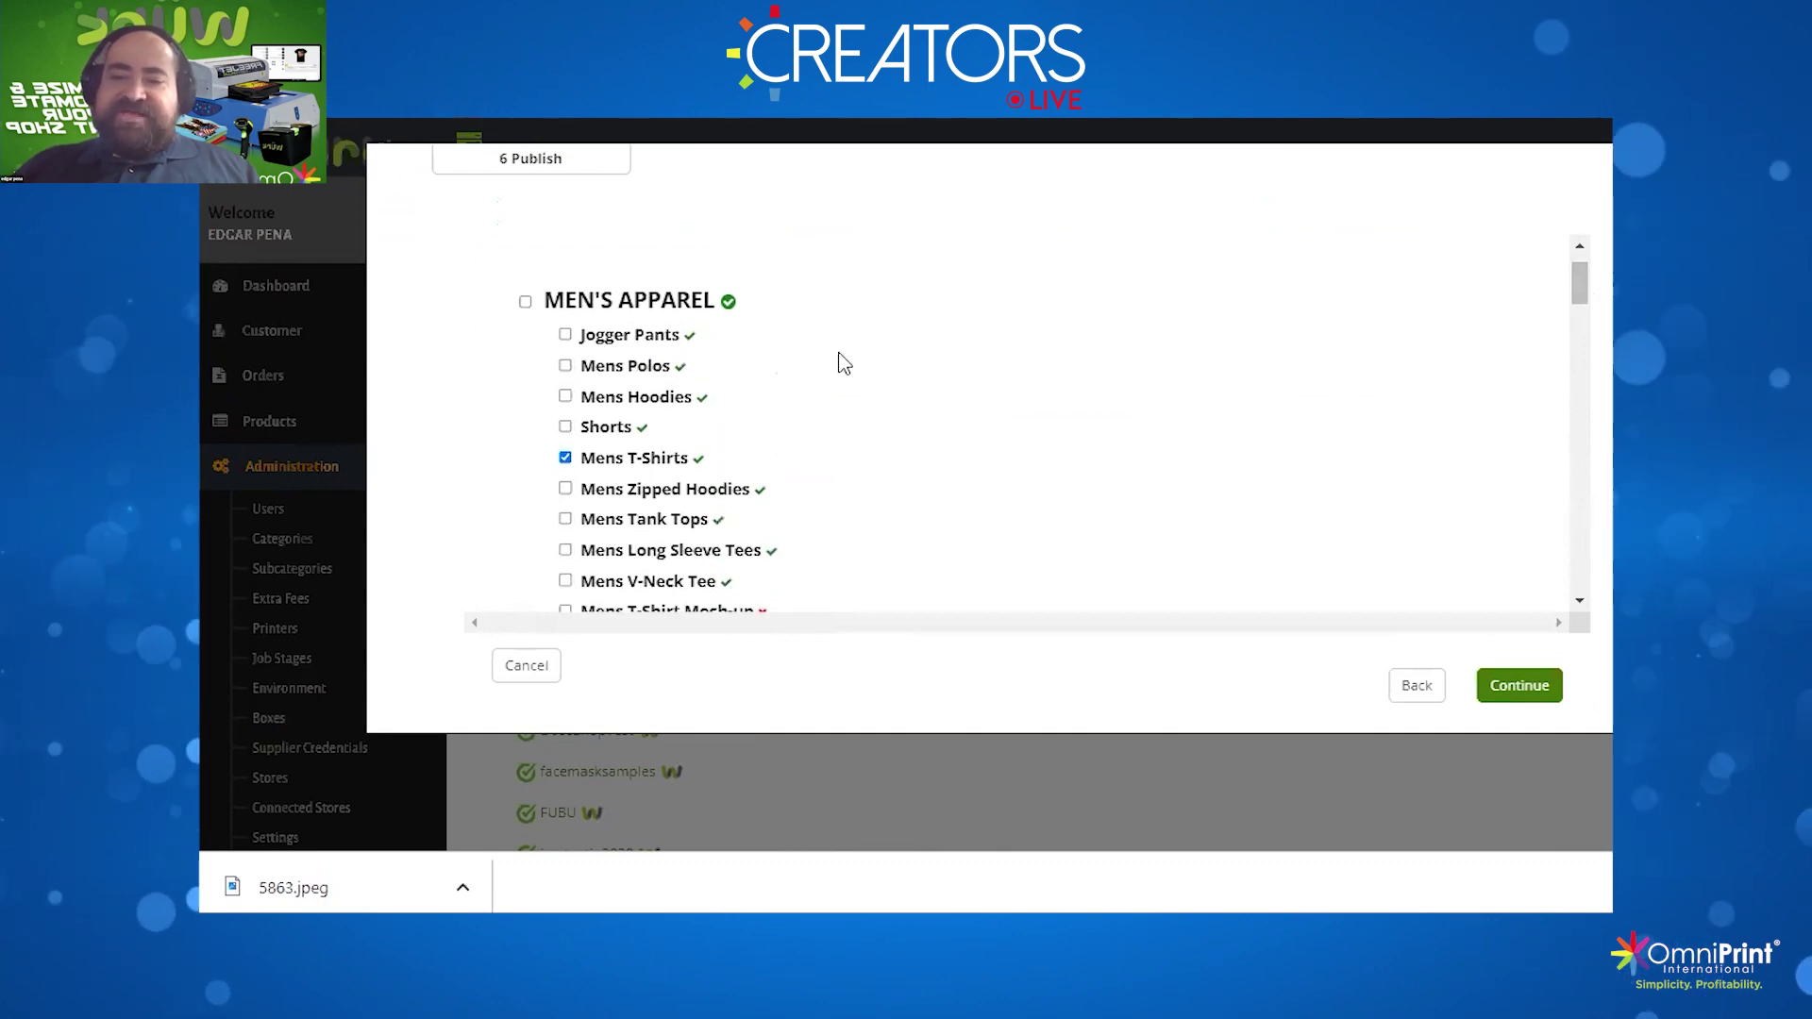
{"action": "left_click", "coordinate": [1528, 673]}
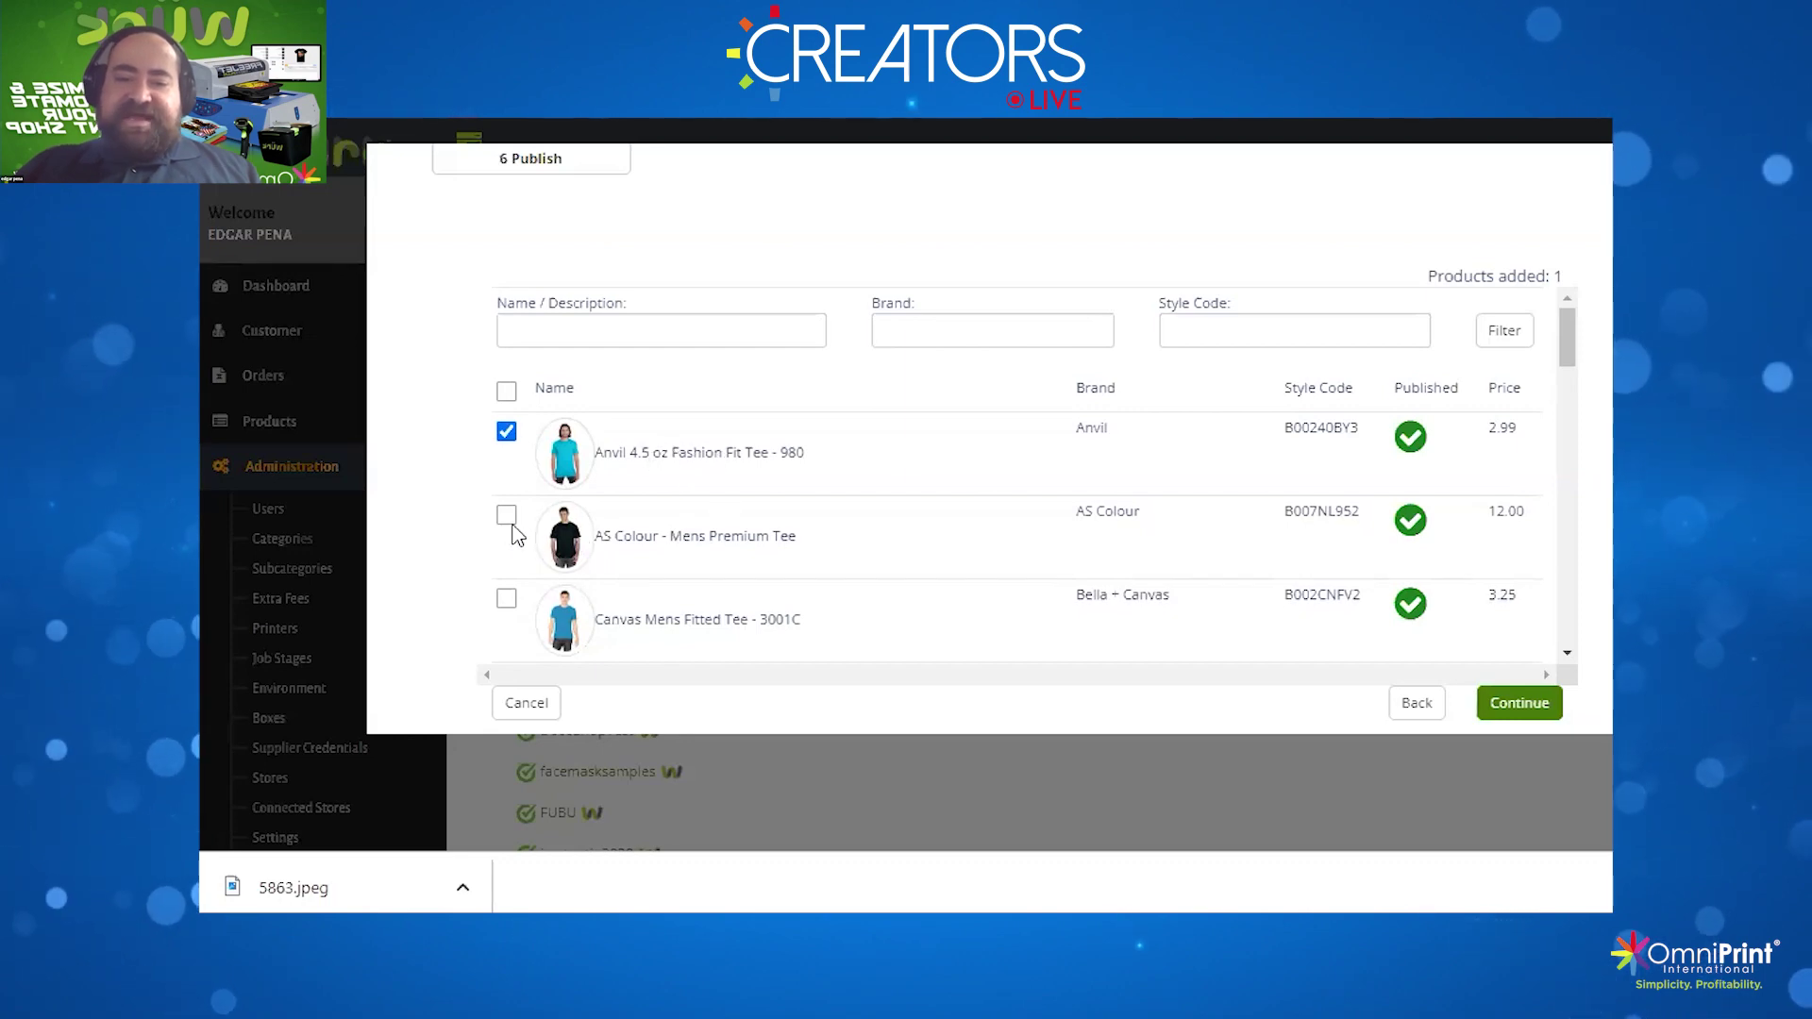
Add the Anvil 980, AS Colour Mens Premium and Canvas 3001C tees to the store, keeping the same prices
{"action": "left_click", "coordinate": [506, 599]}
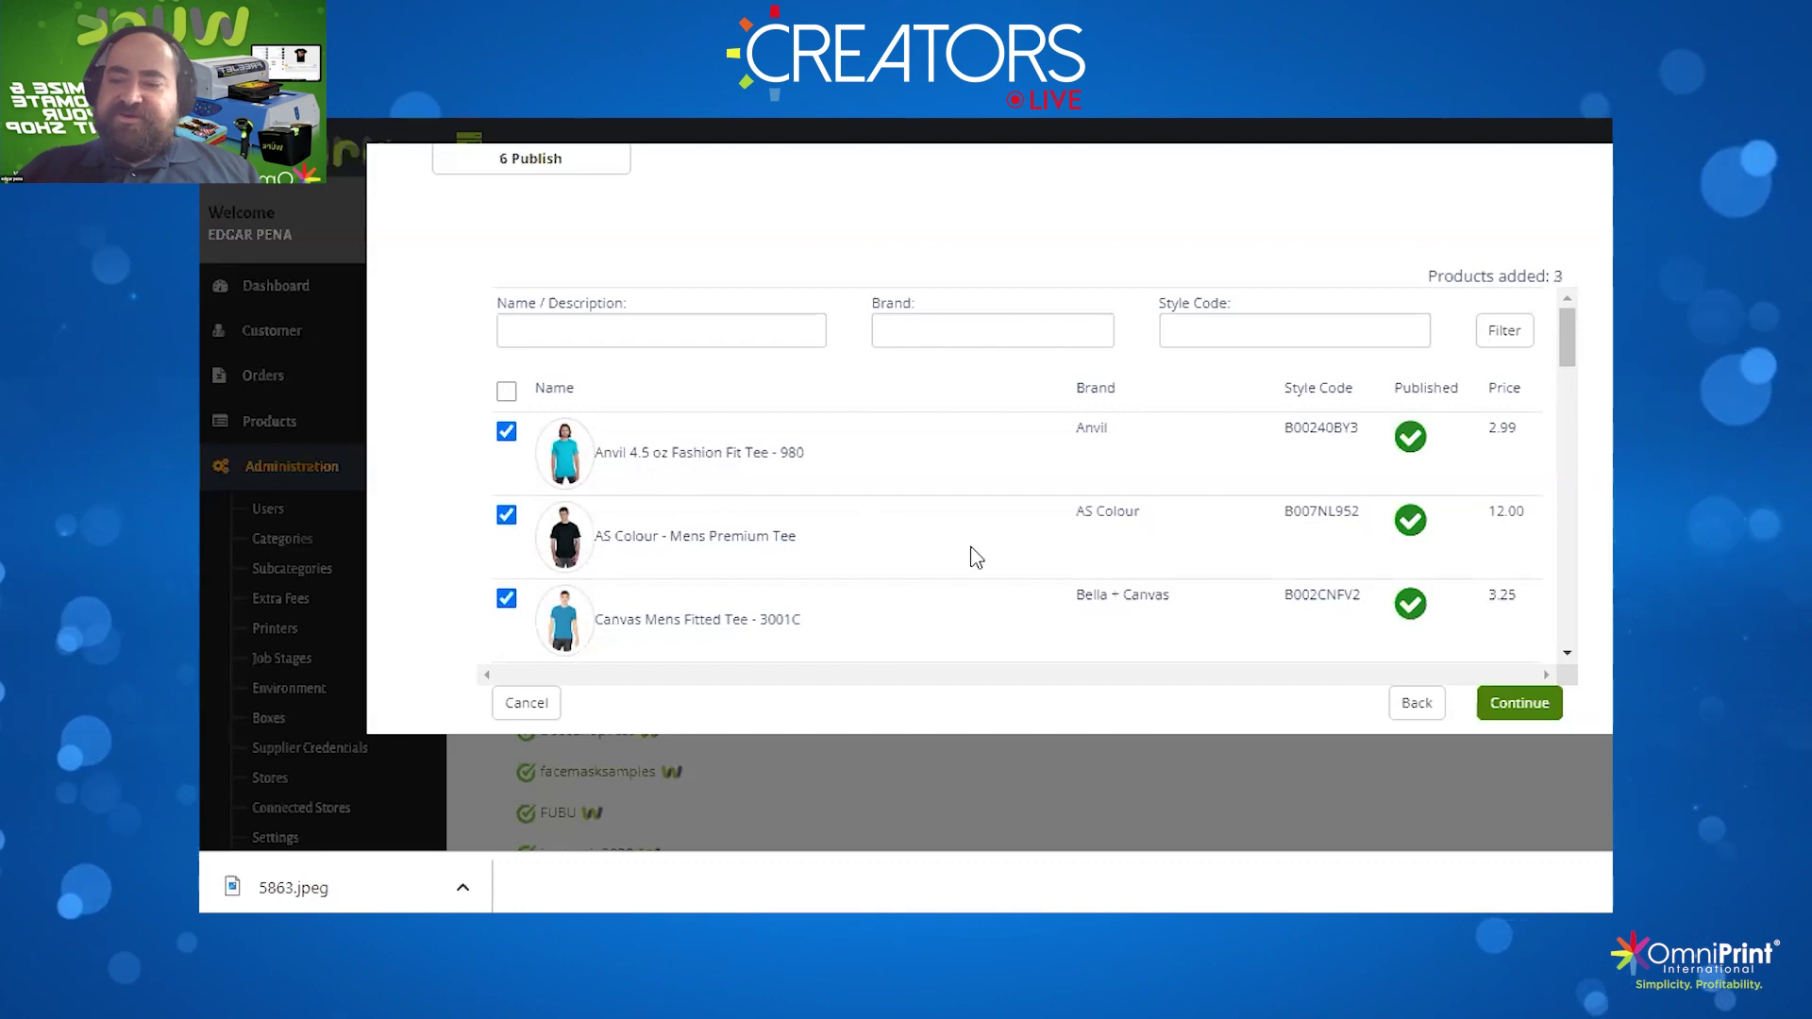
{"action": "left_click", "coordinate": [1510, 701]}
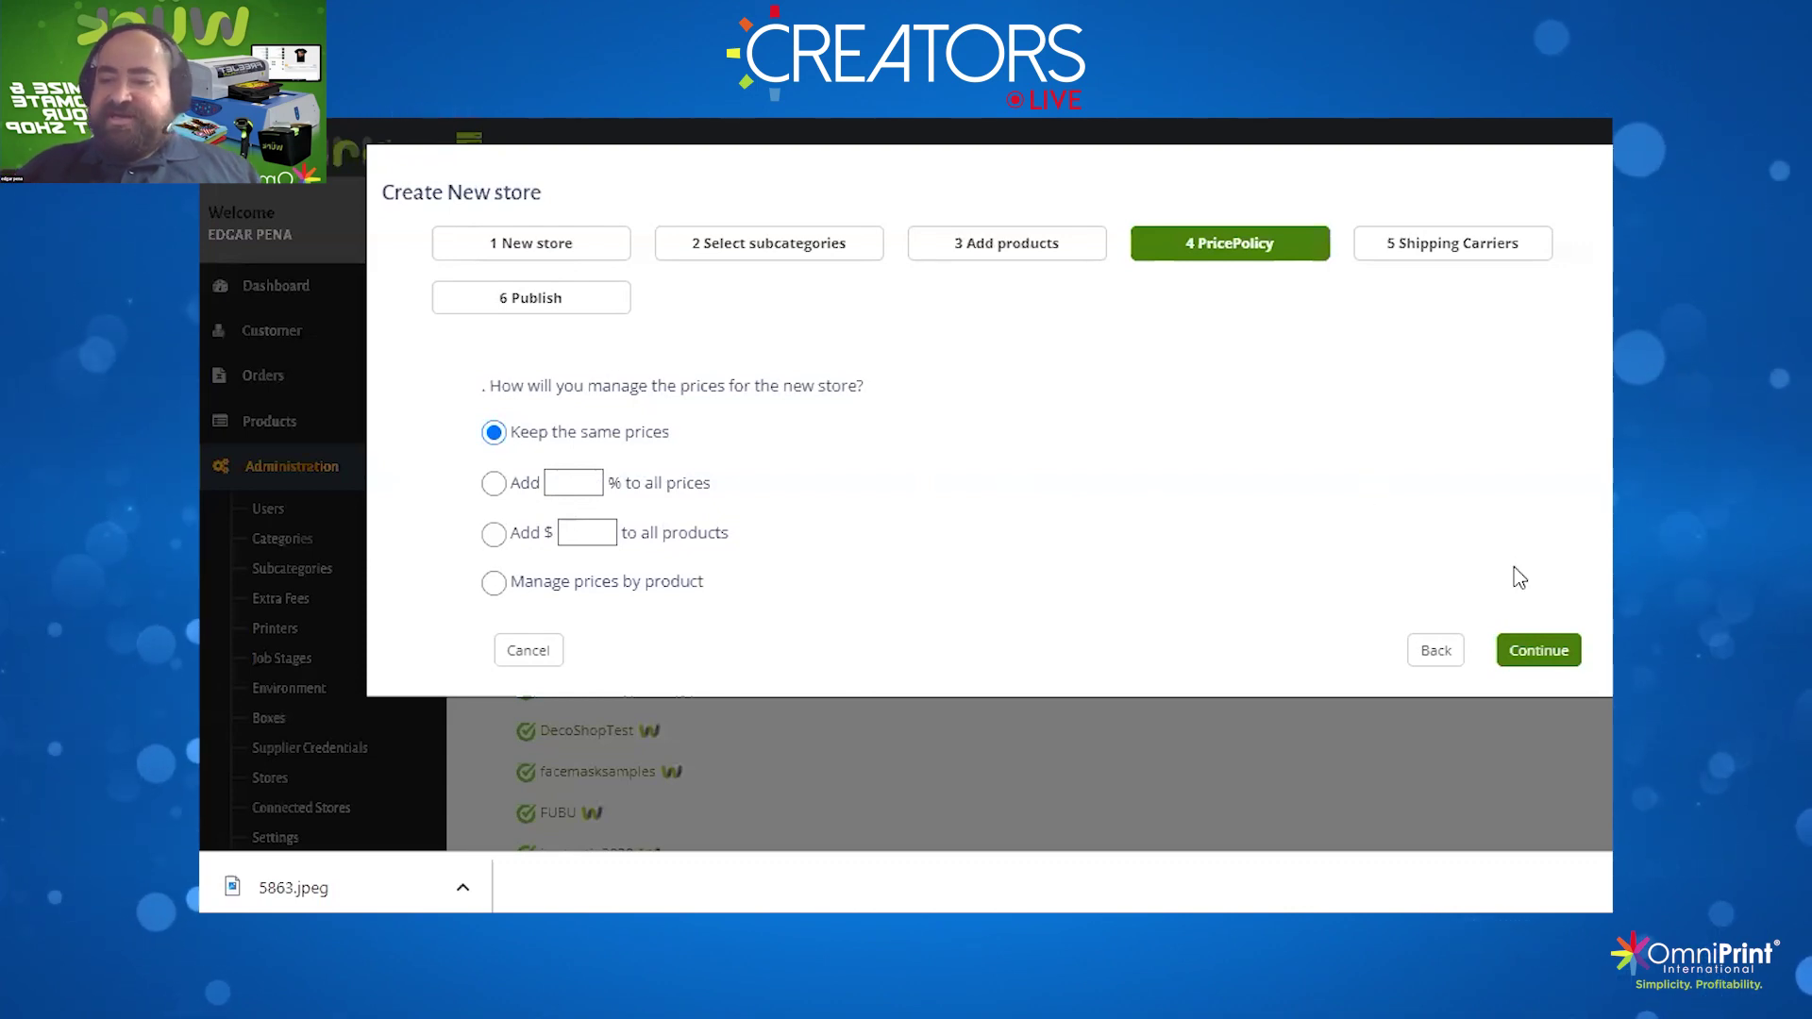
{"action": "left_click", "coordinate": [1529, 651]}
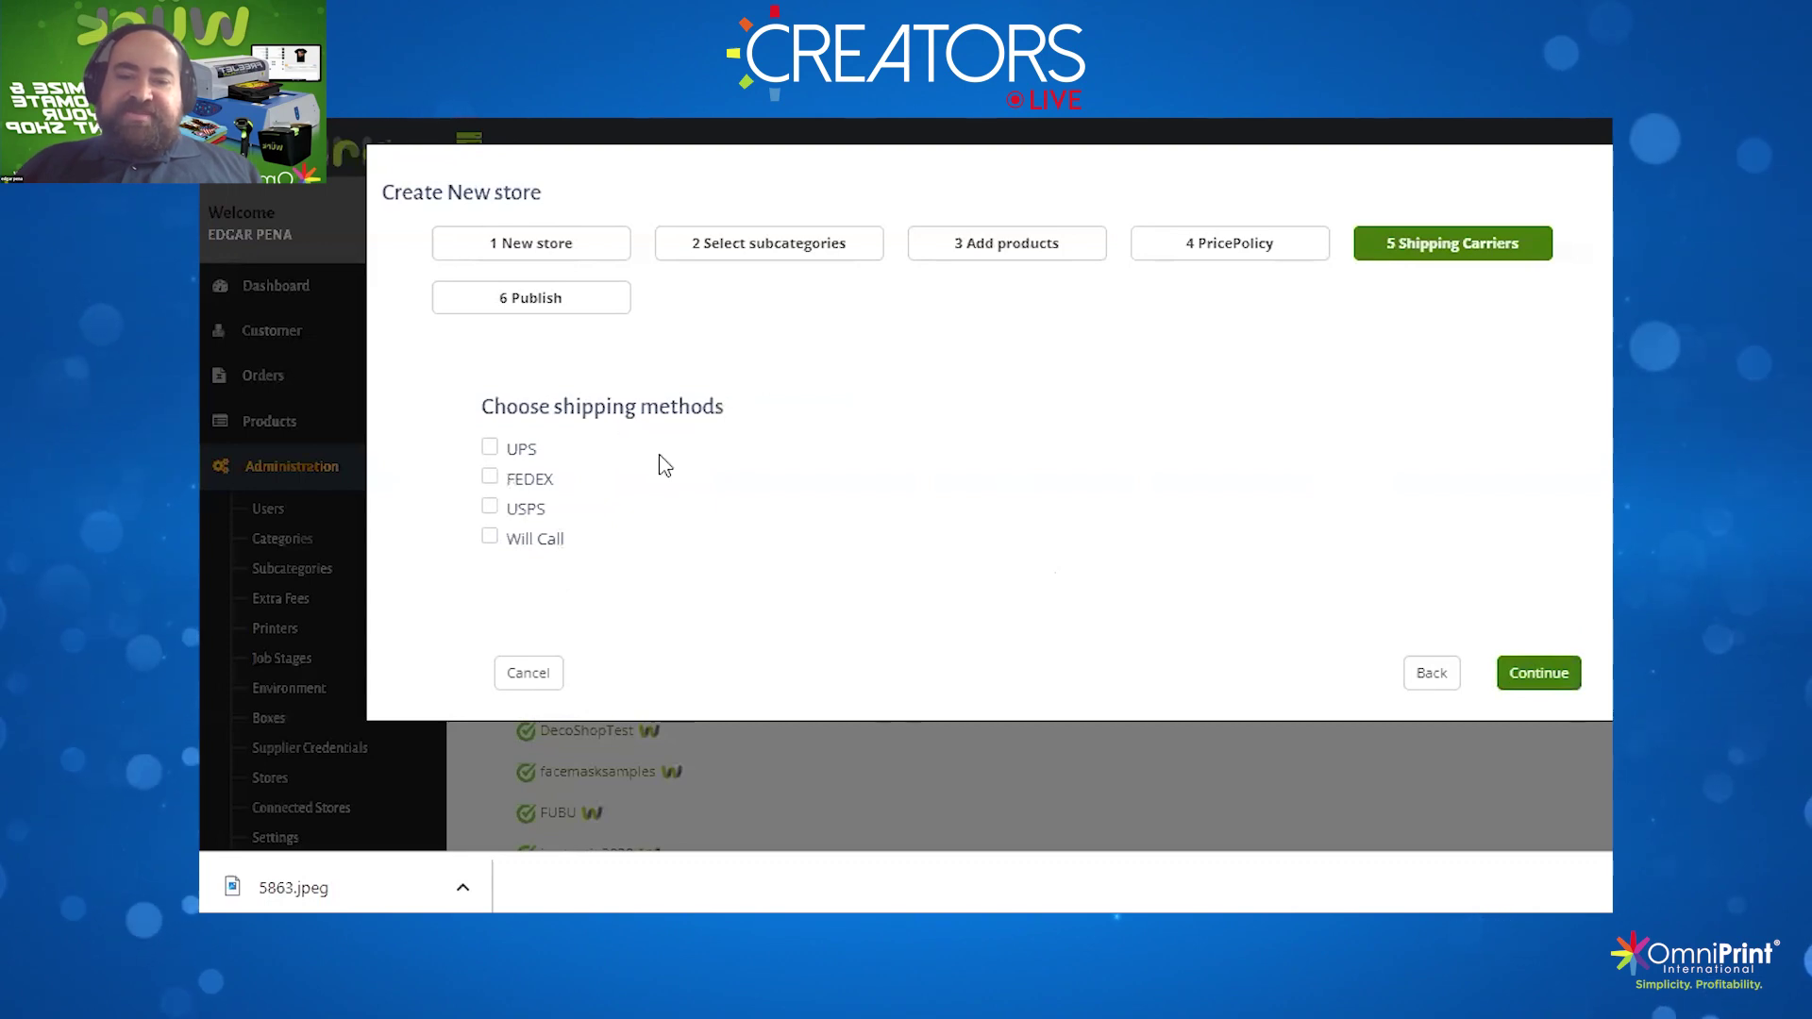
Choose UPS, USPS and Will Call as the store's shipping methods
{"action": "left_click", "coordinate": [490, 508]}
{"action": "left_click", "coordinate": [490, 447]}
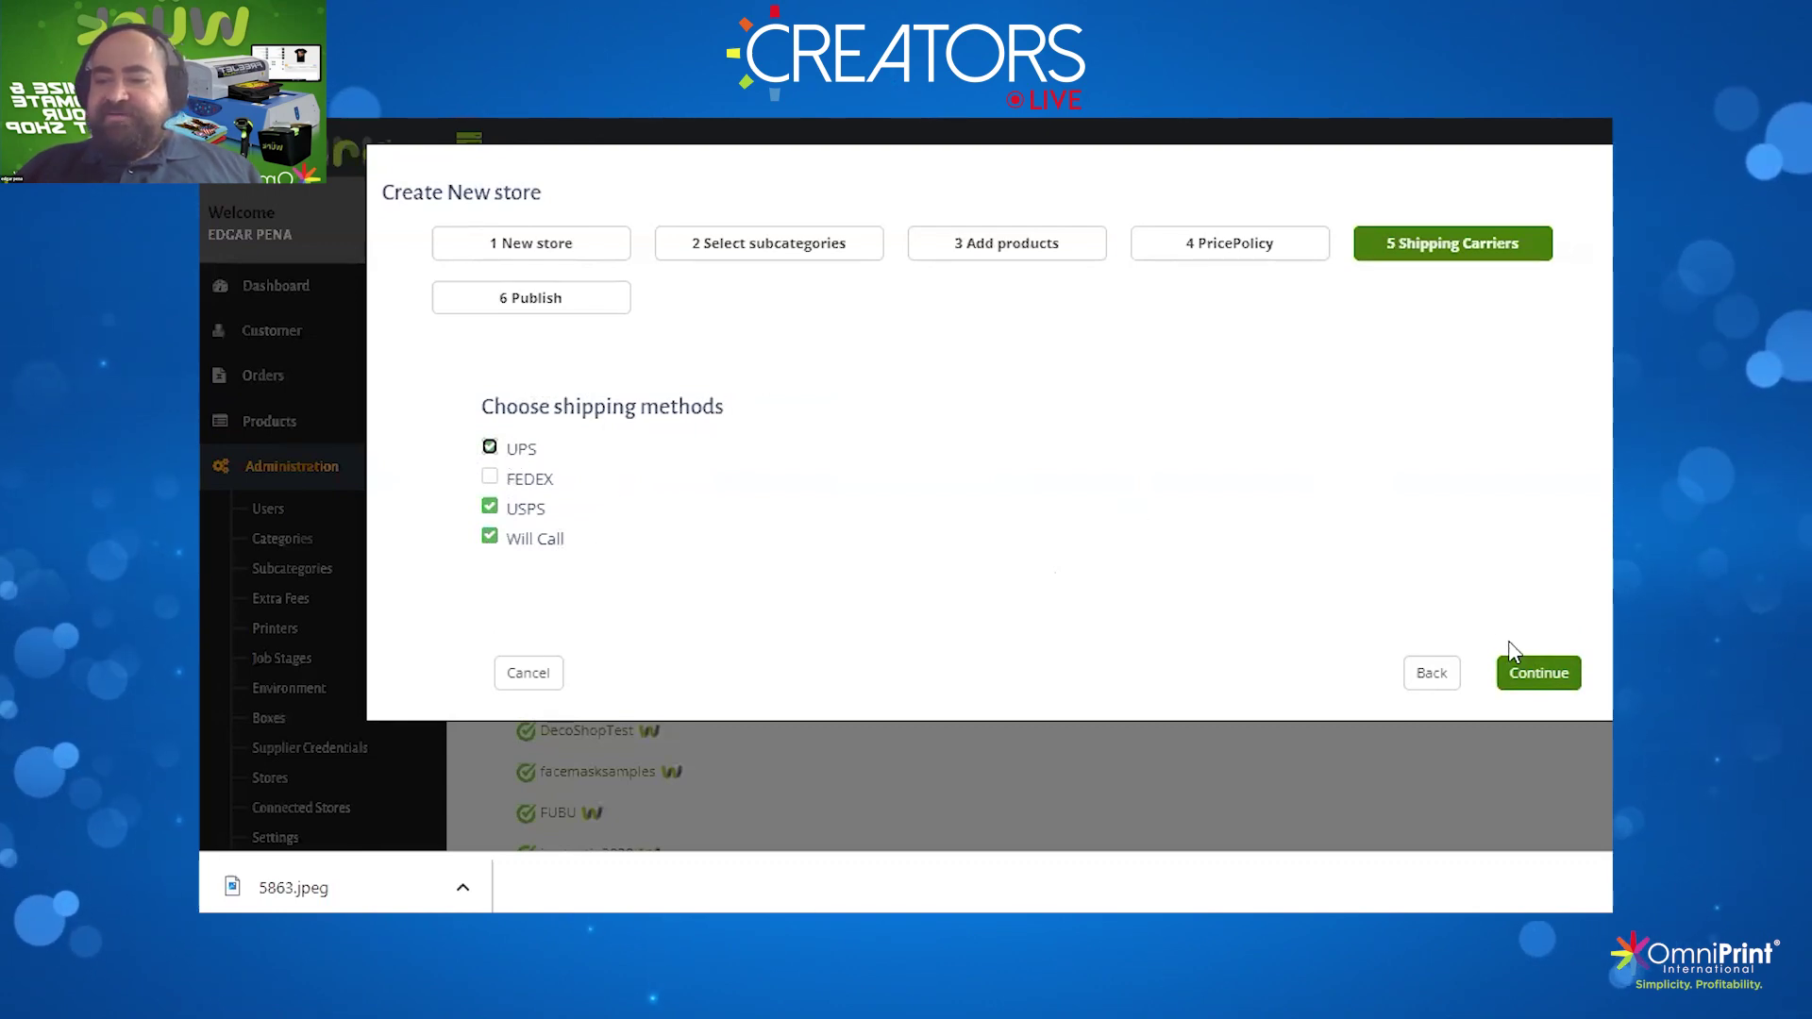
{"action": "left_click", "coordinate": [1524, 670]}
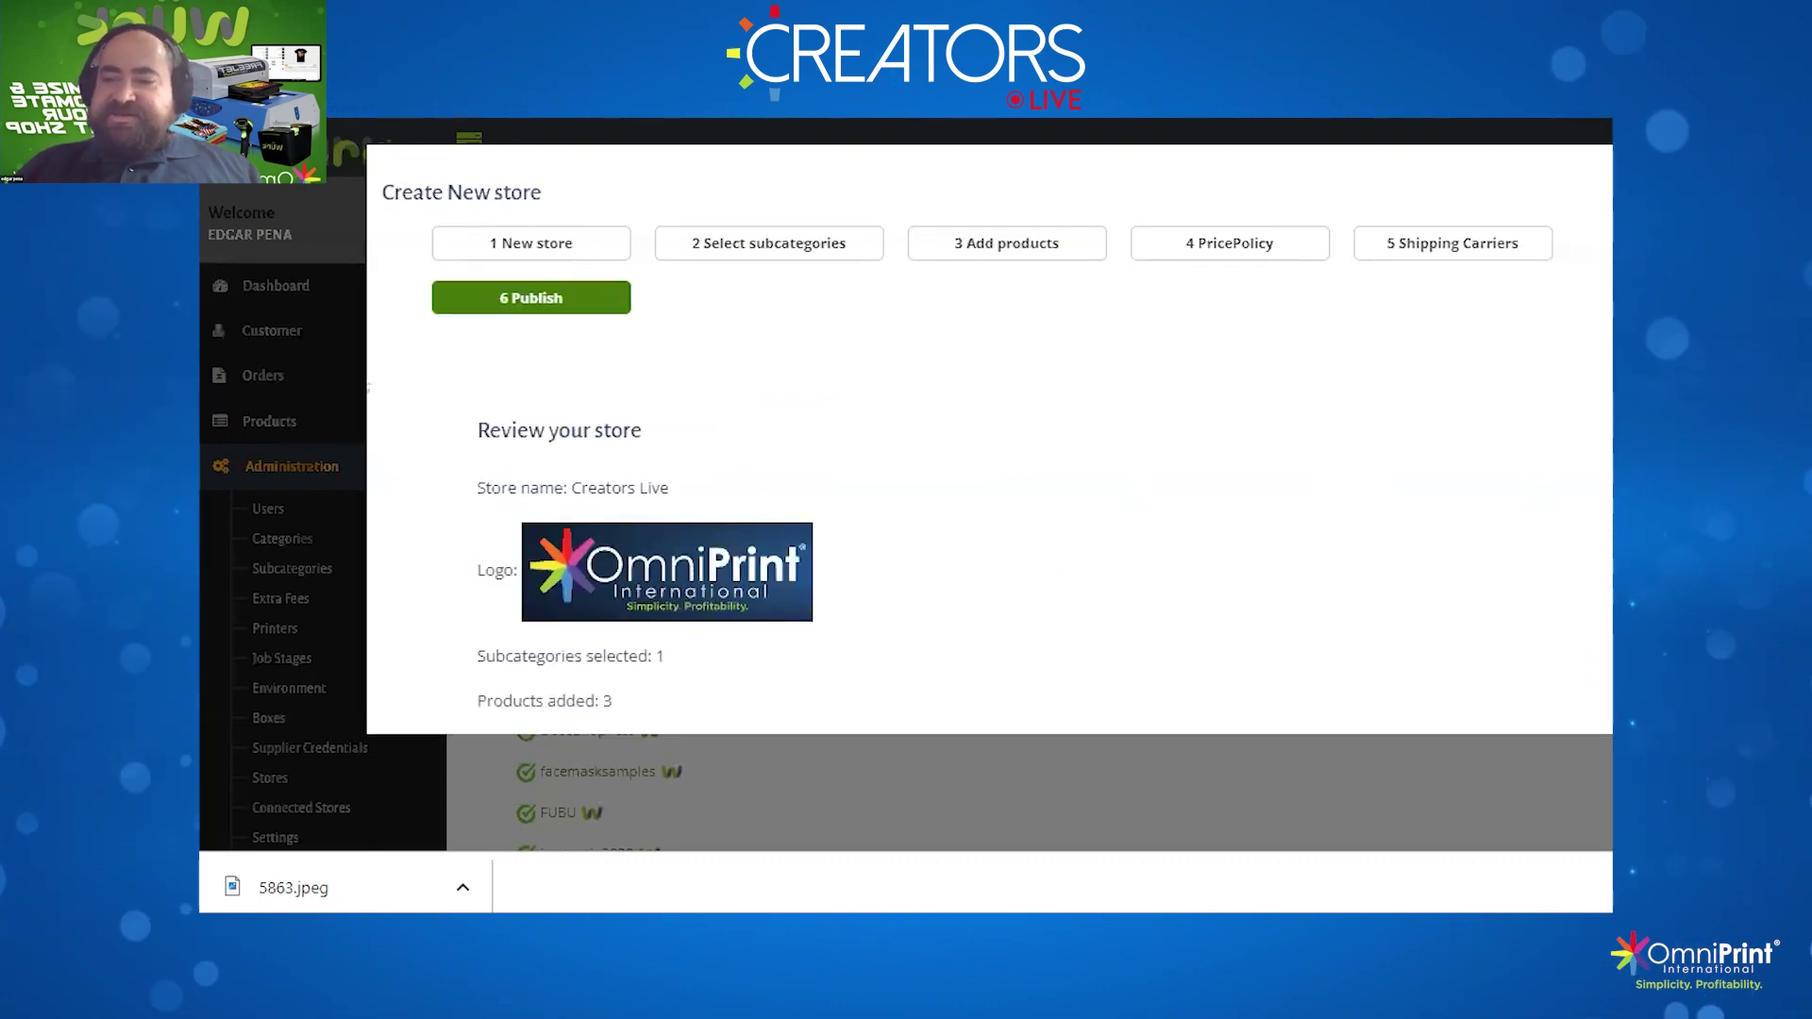
Review the Creators Live store summary and publish the store
{"action": "scroll", "coordinate": [989, 439], "scroll_direction": "down", "scroll_amount": 2}
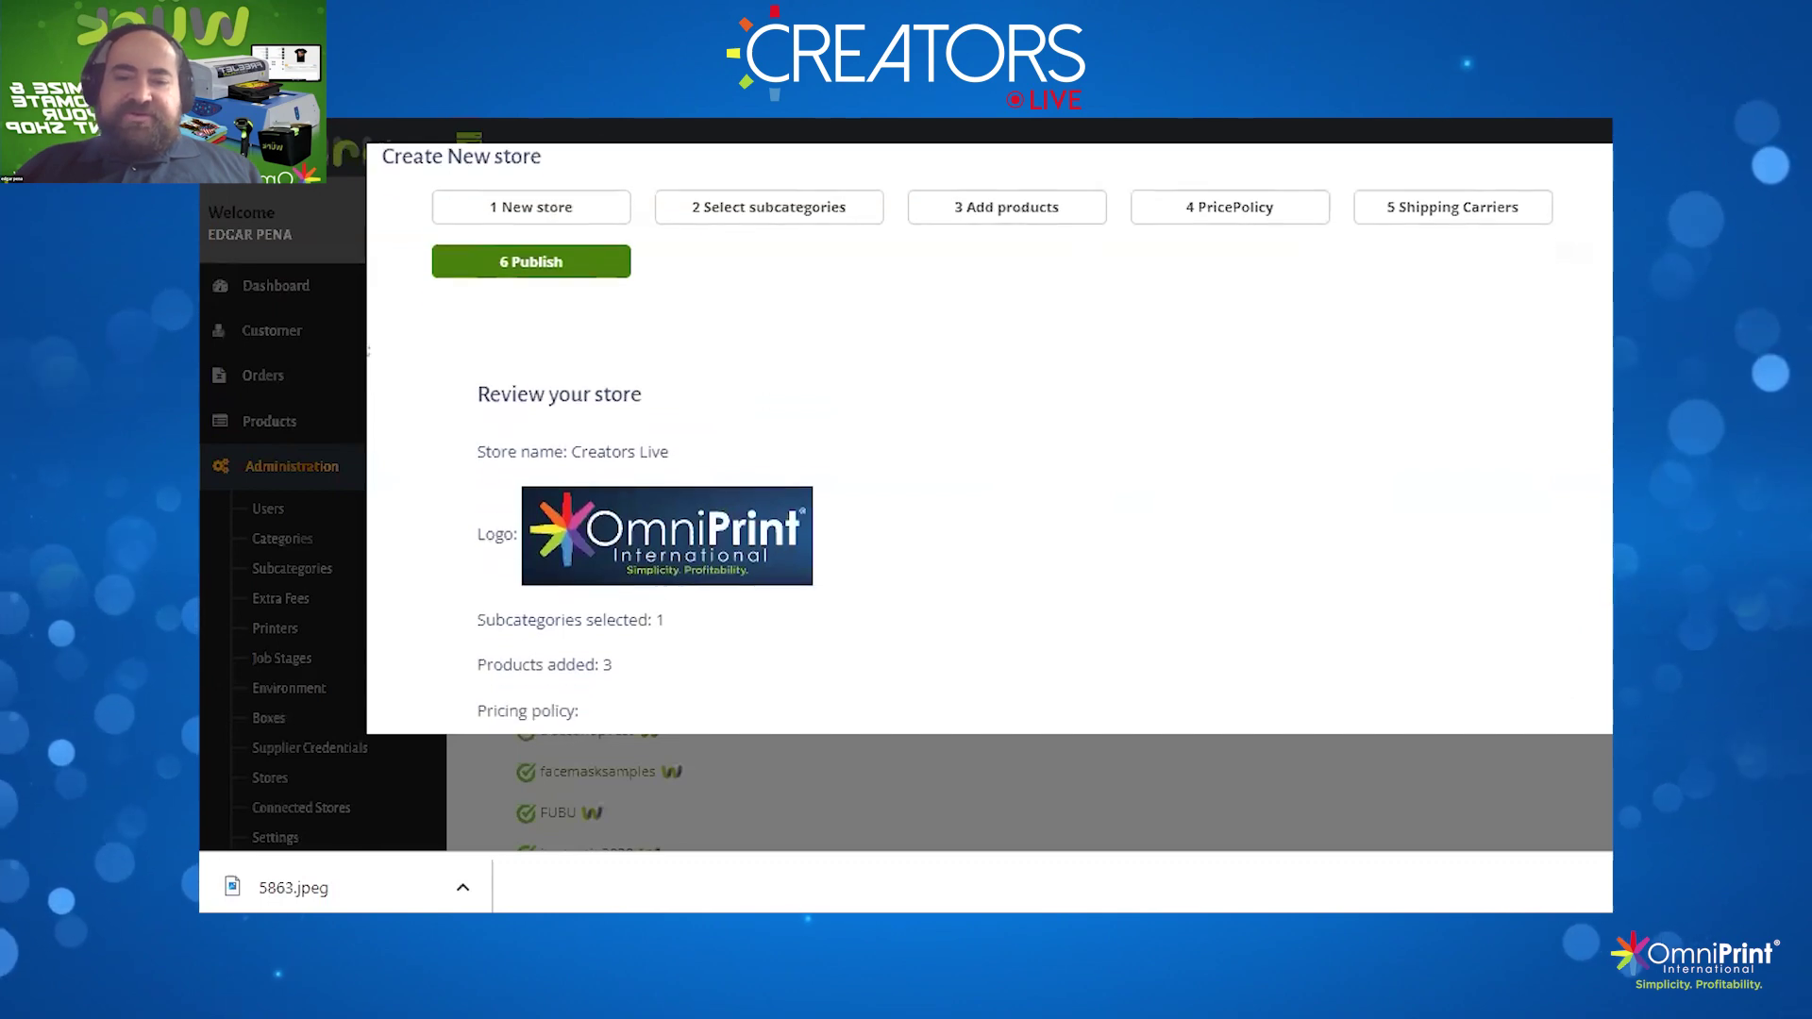
{"action": "scroll", "coordinate": [989, 439], "scroll_direction": "down", "scroll_amount": 1}
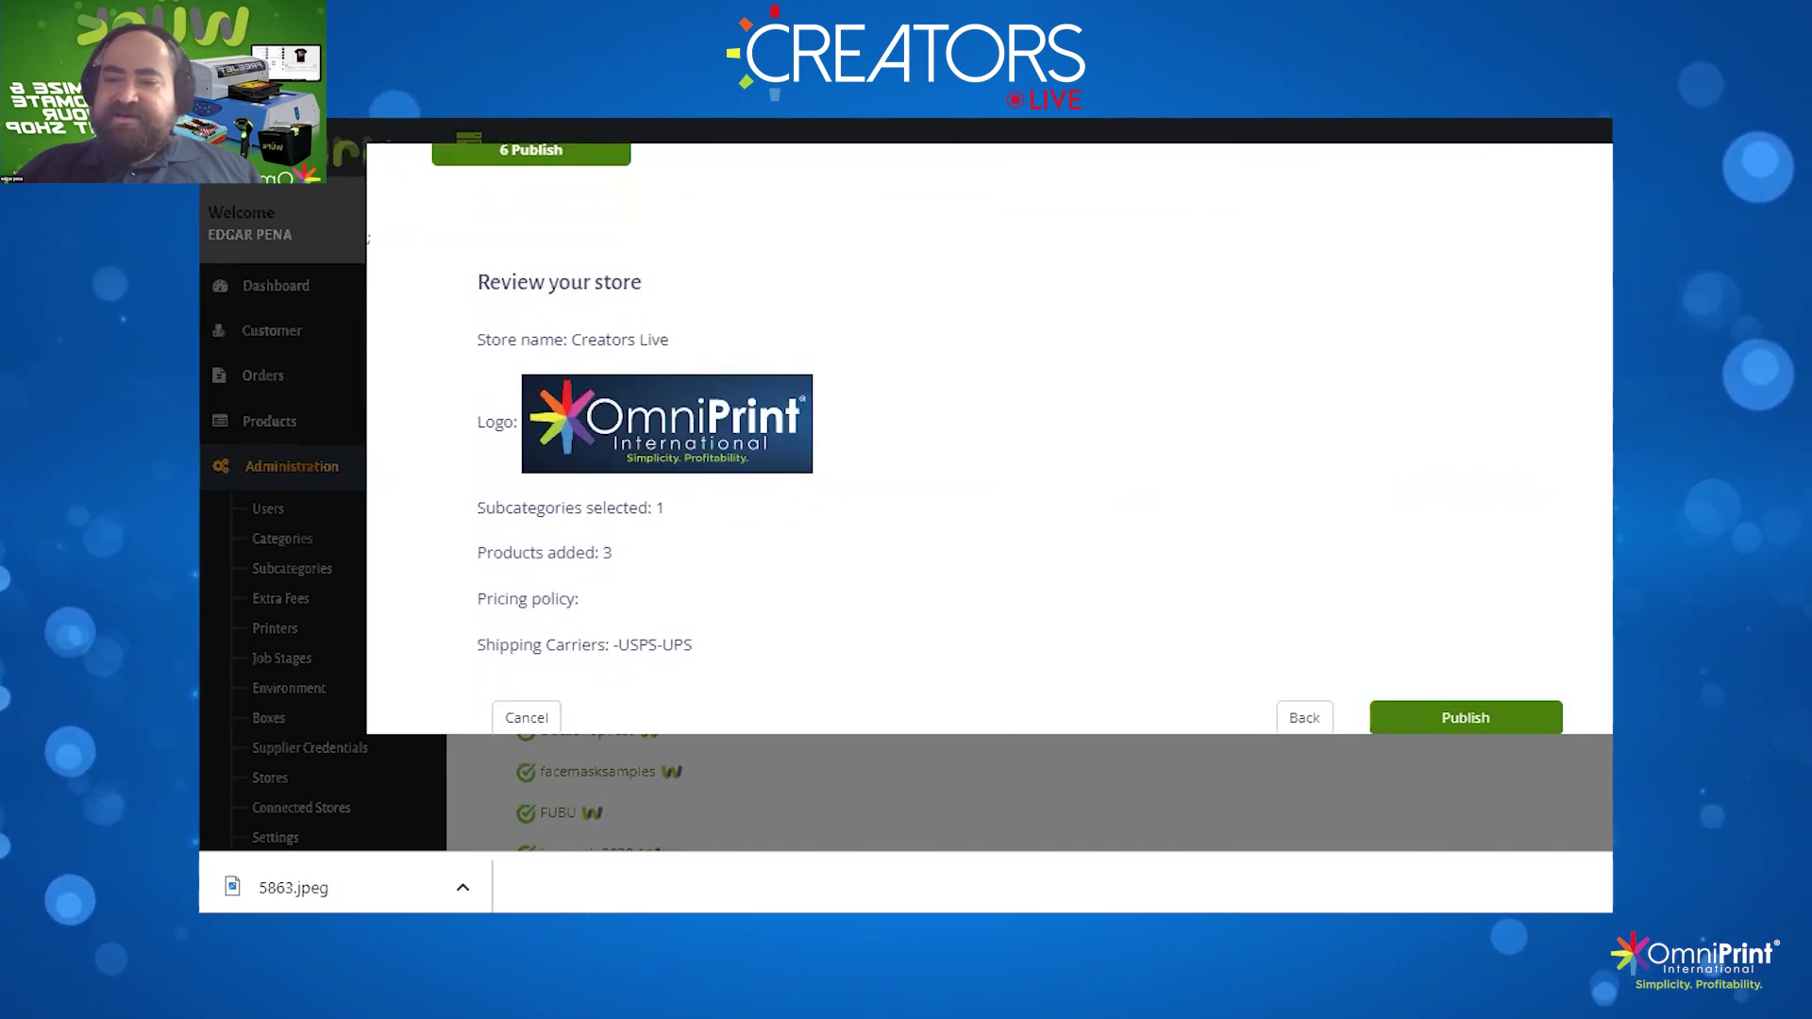
{"action": "scroll", "coordinate": [989, 439], "scroll_direction": "down", "scroll_amount": 1}
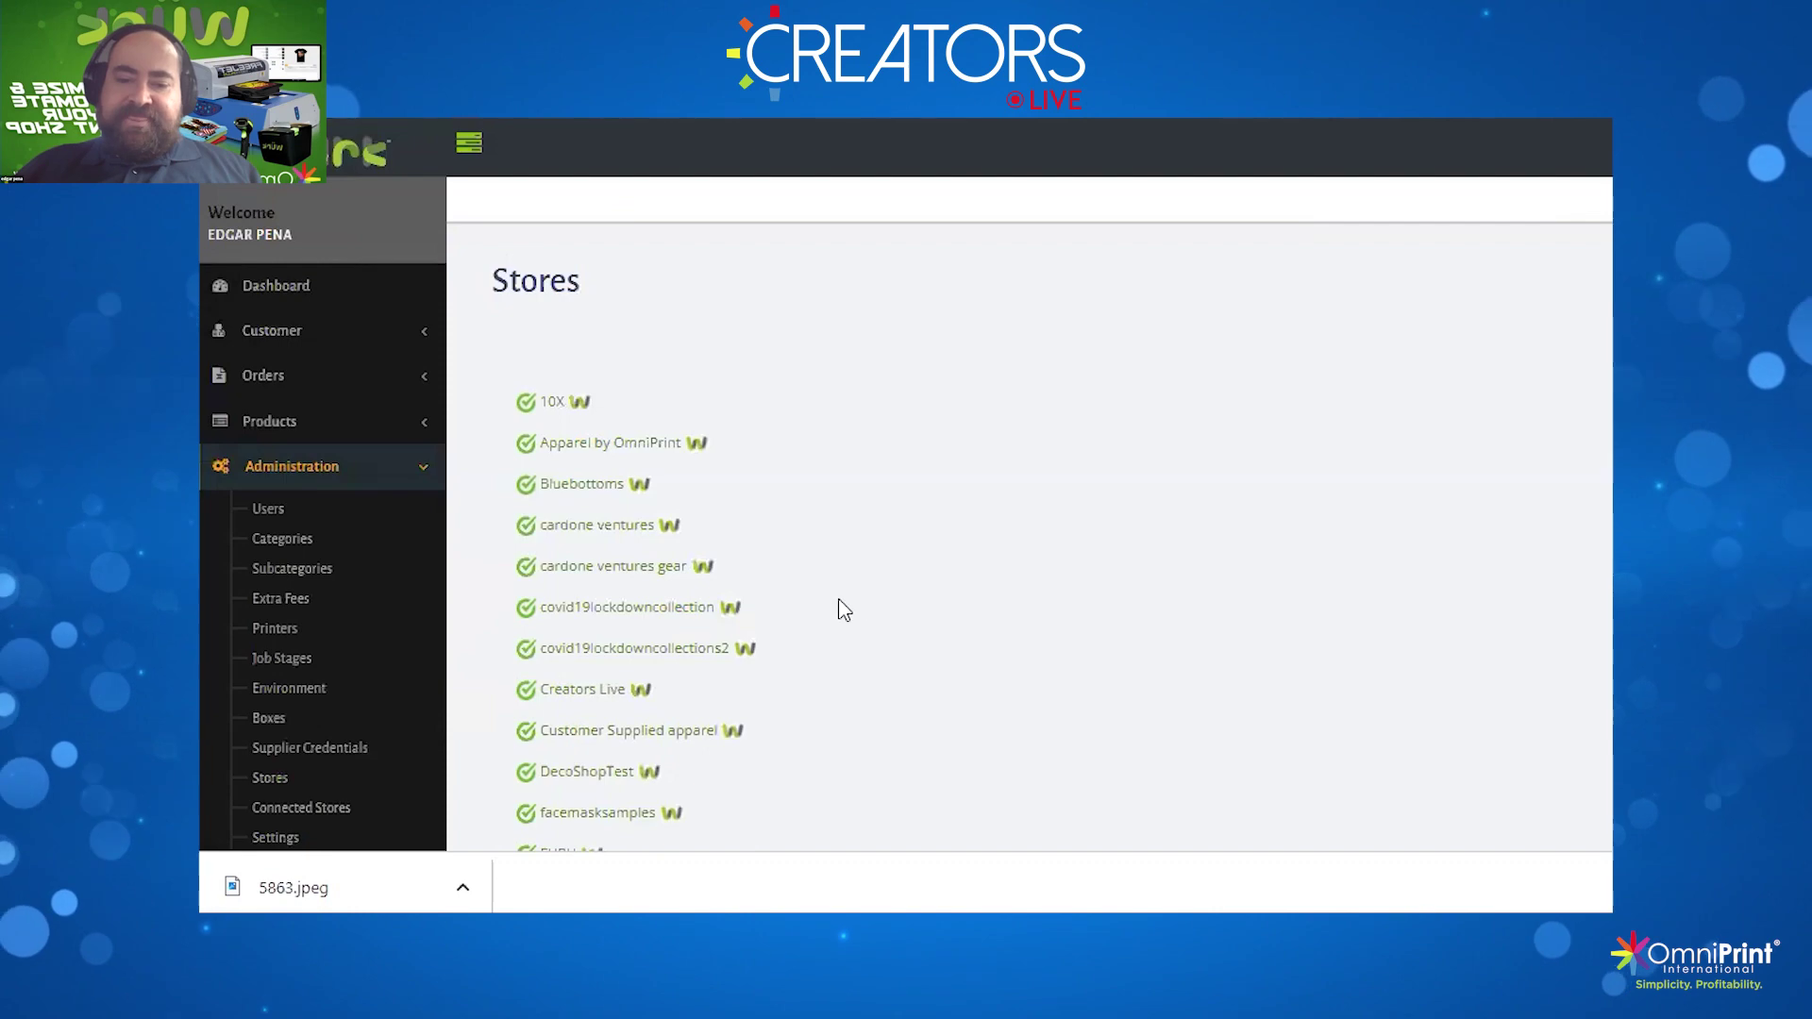
Open the Creators Live storefront in a new browser tab and browse its Mens T-Shirts category
{"action": "scroll", "coordinate": [830, 599], "scroll_direction": "down", "scroll_amount": 2}
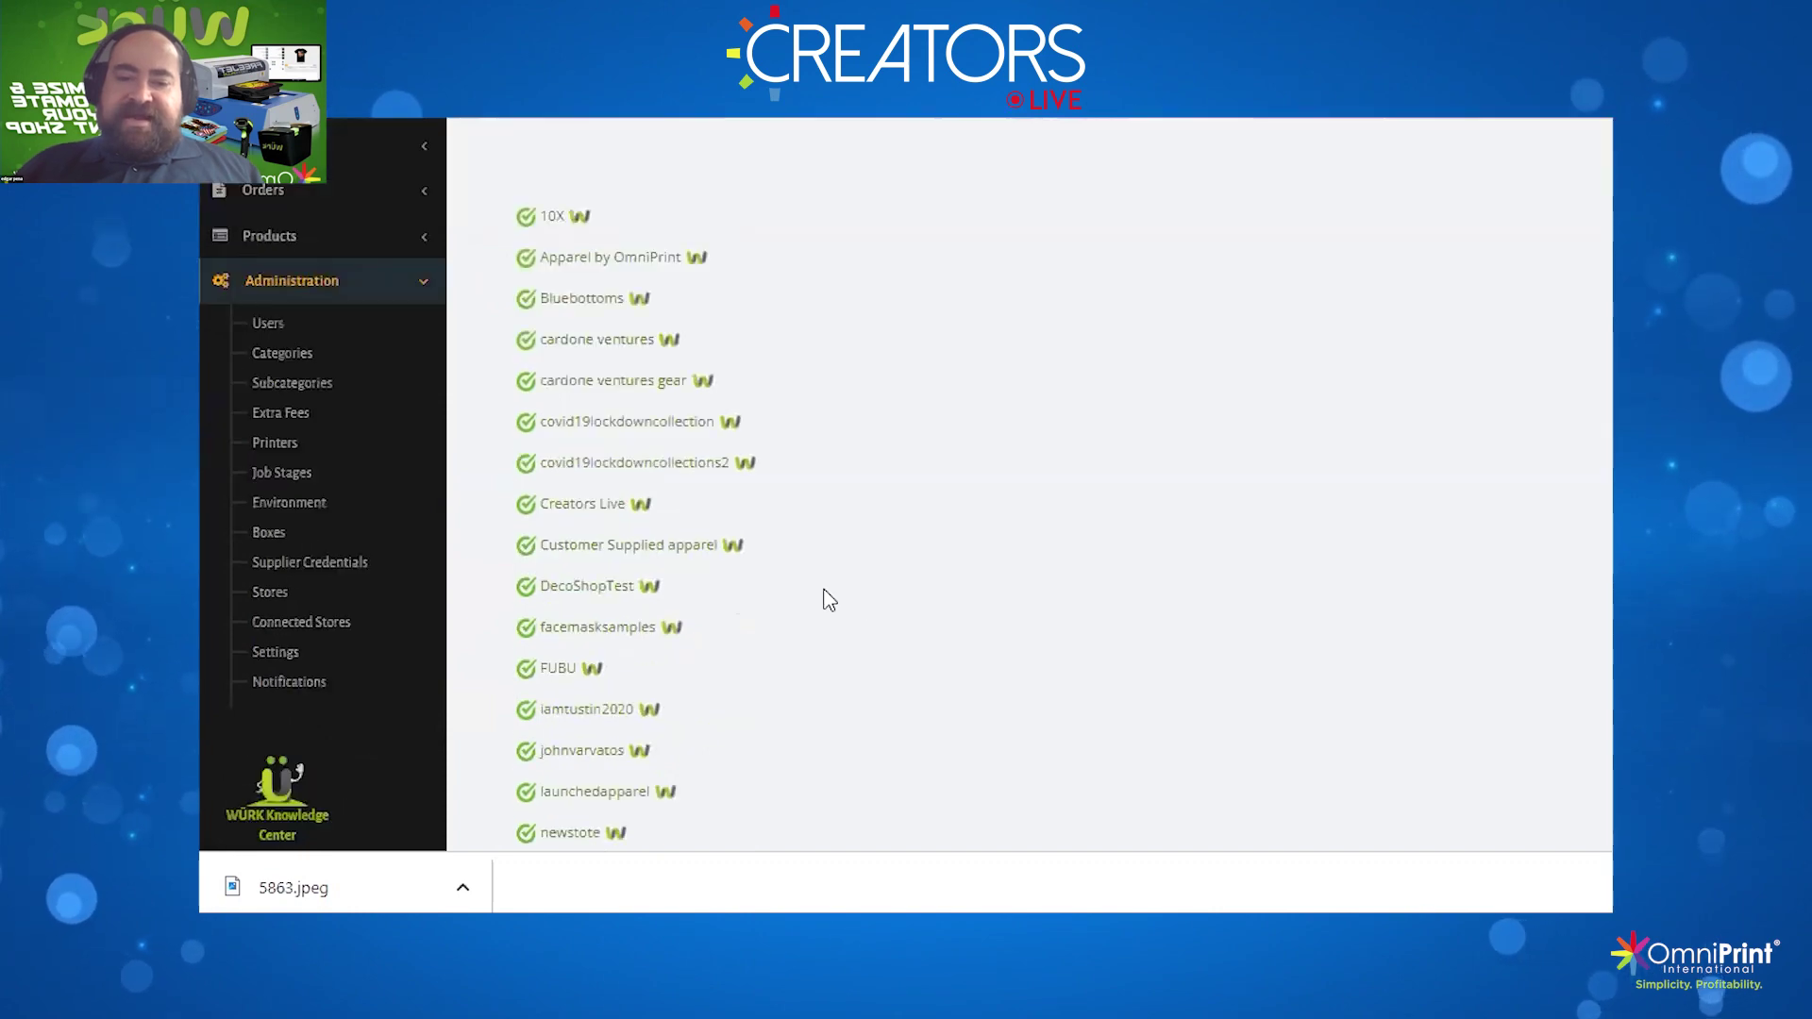
{"action": "left_click", "coordinate": [577, 504]}
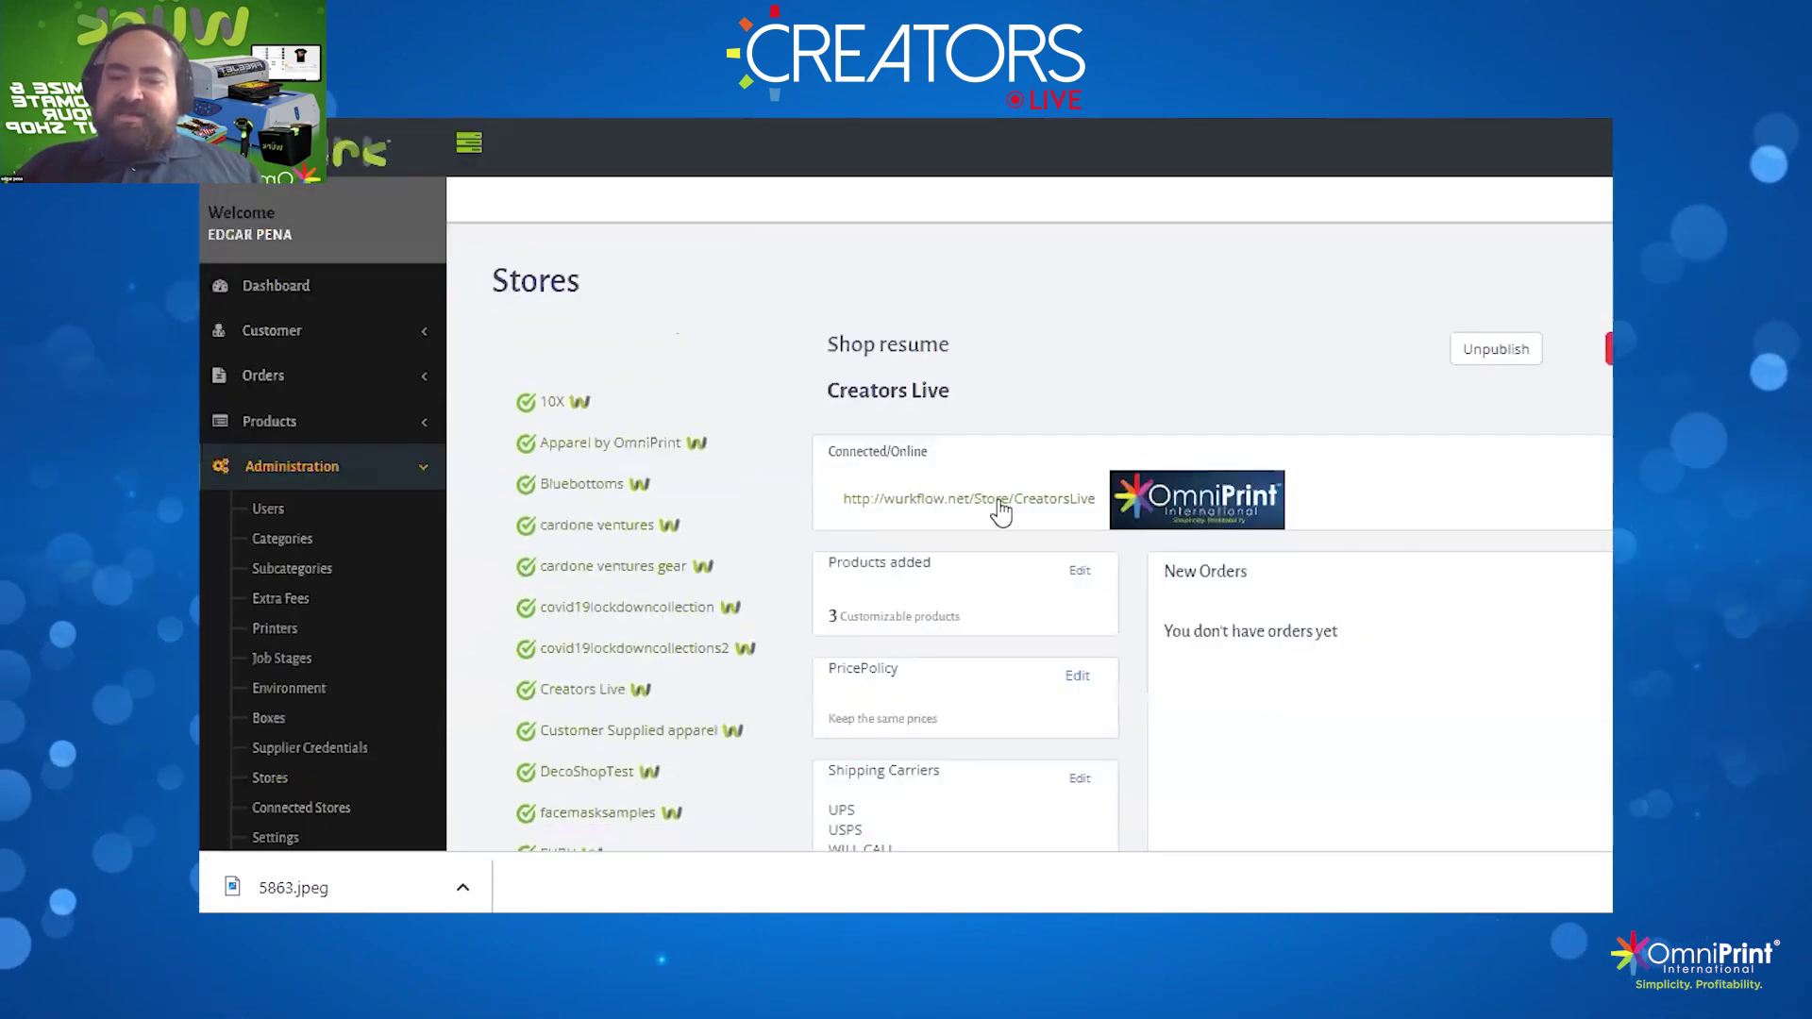
{"action": "right_click", "coordinate": [998, 501]}
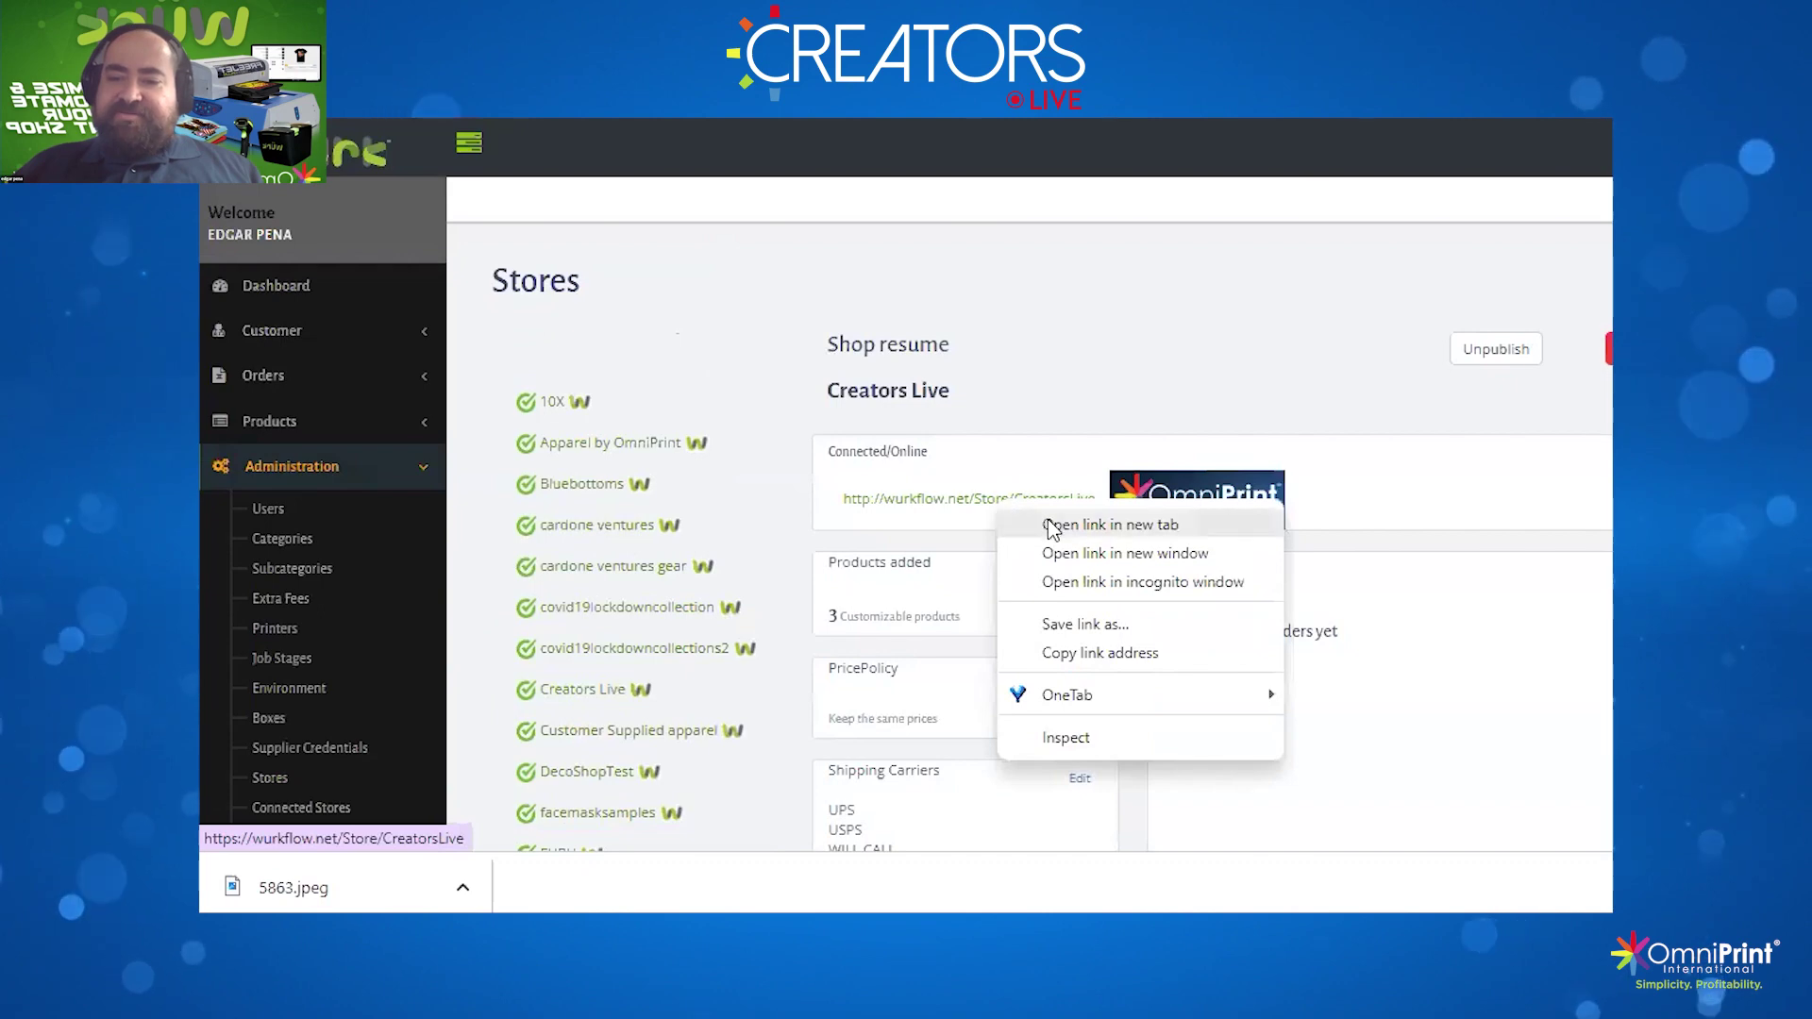
{"action": "left_click", "coordinate": [1110, 525]}
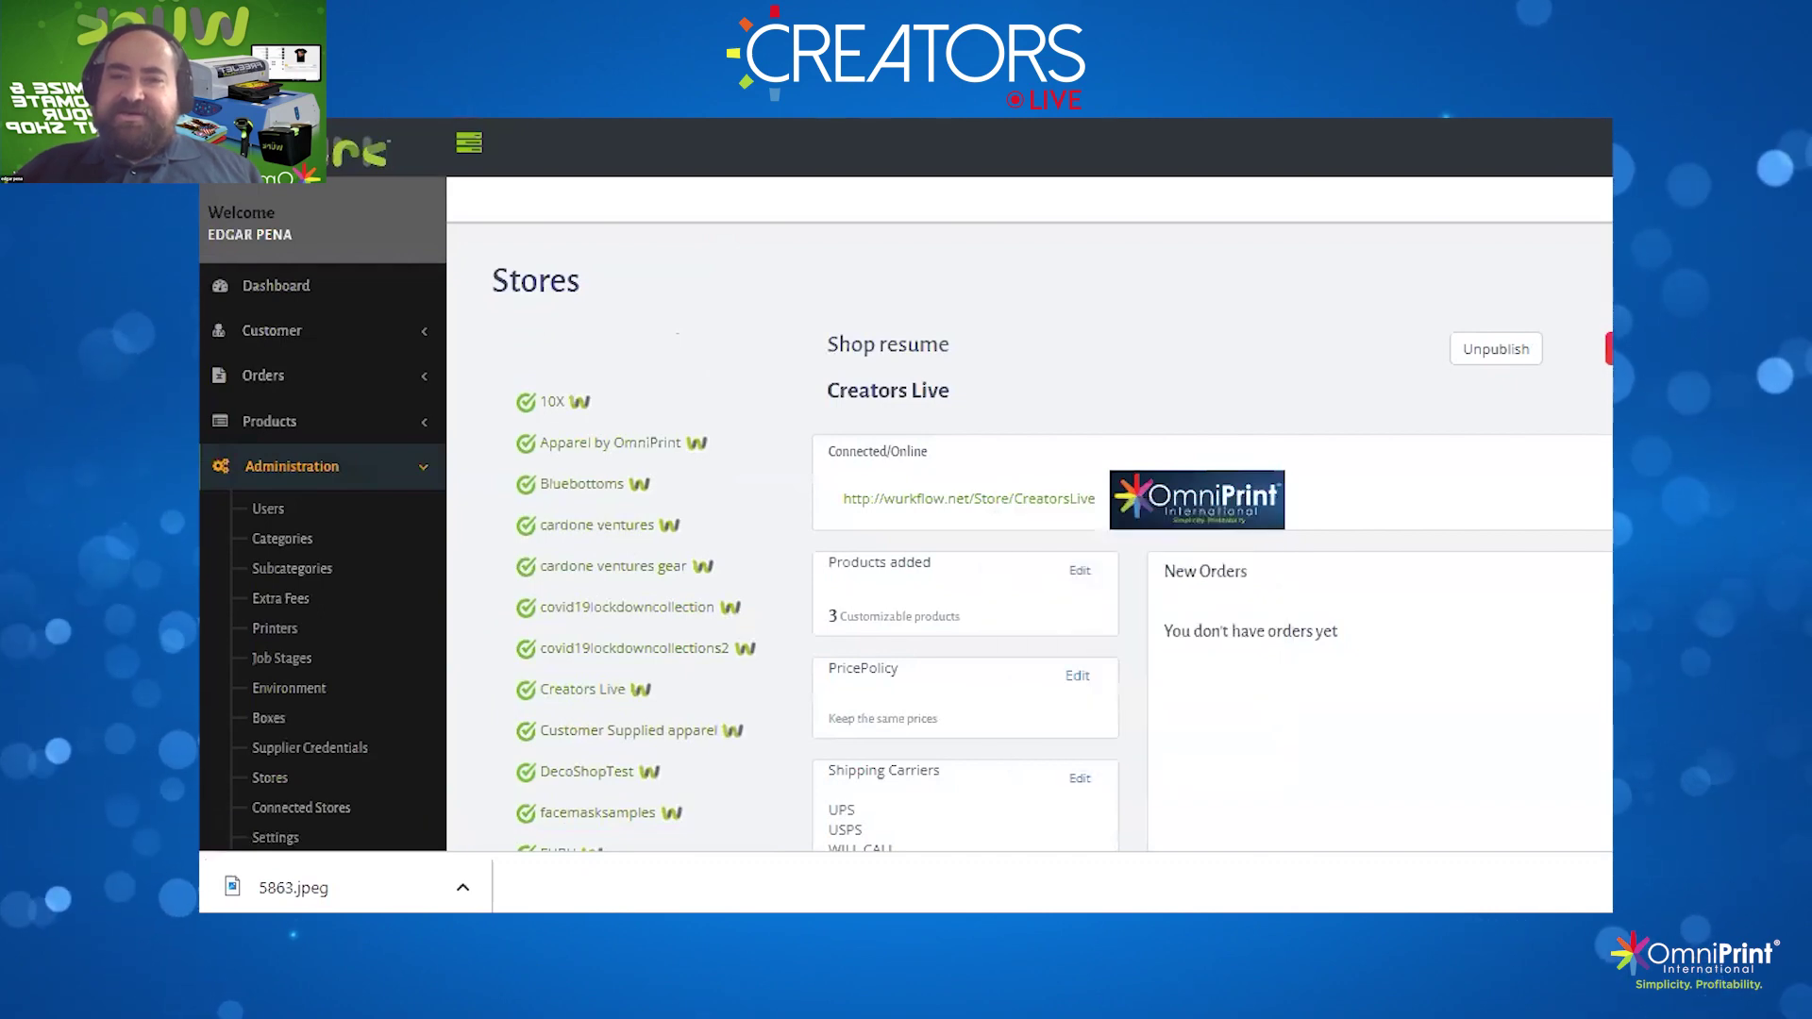
{"action": "key", "text": "ctrl+Tab"}
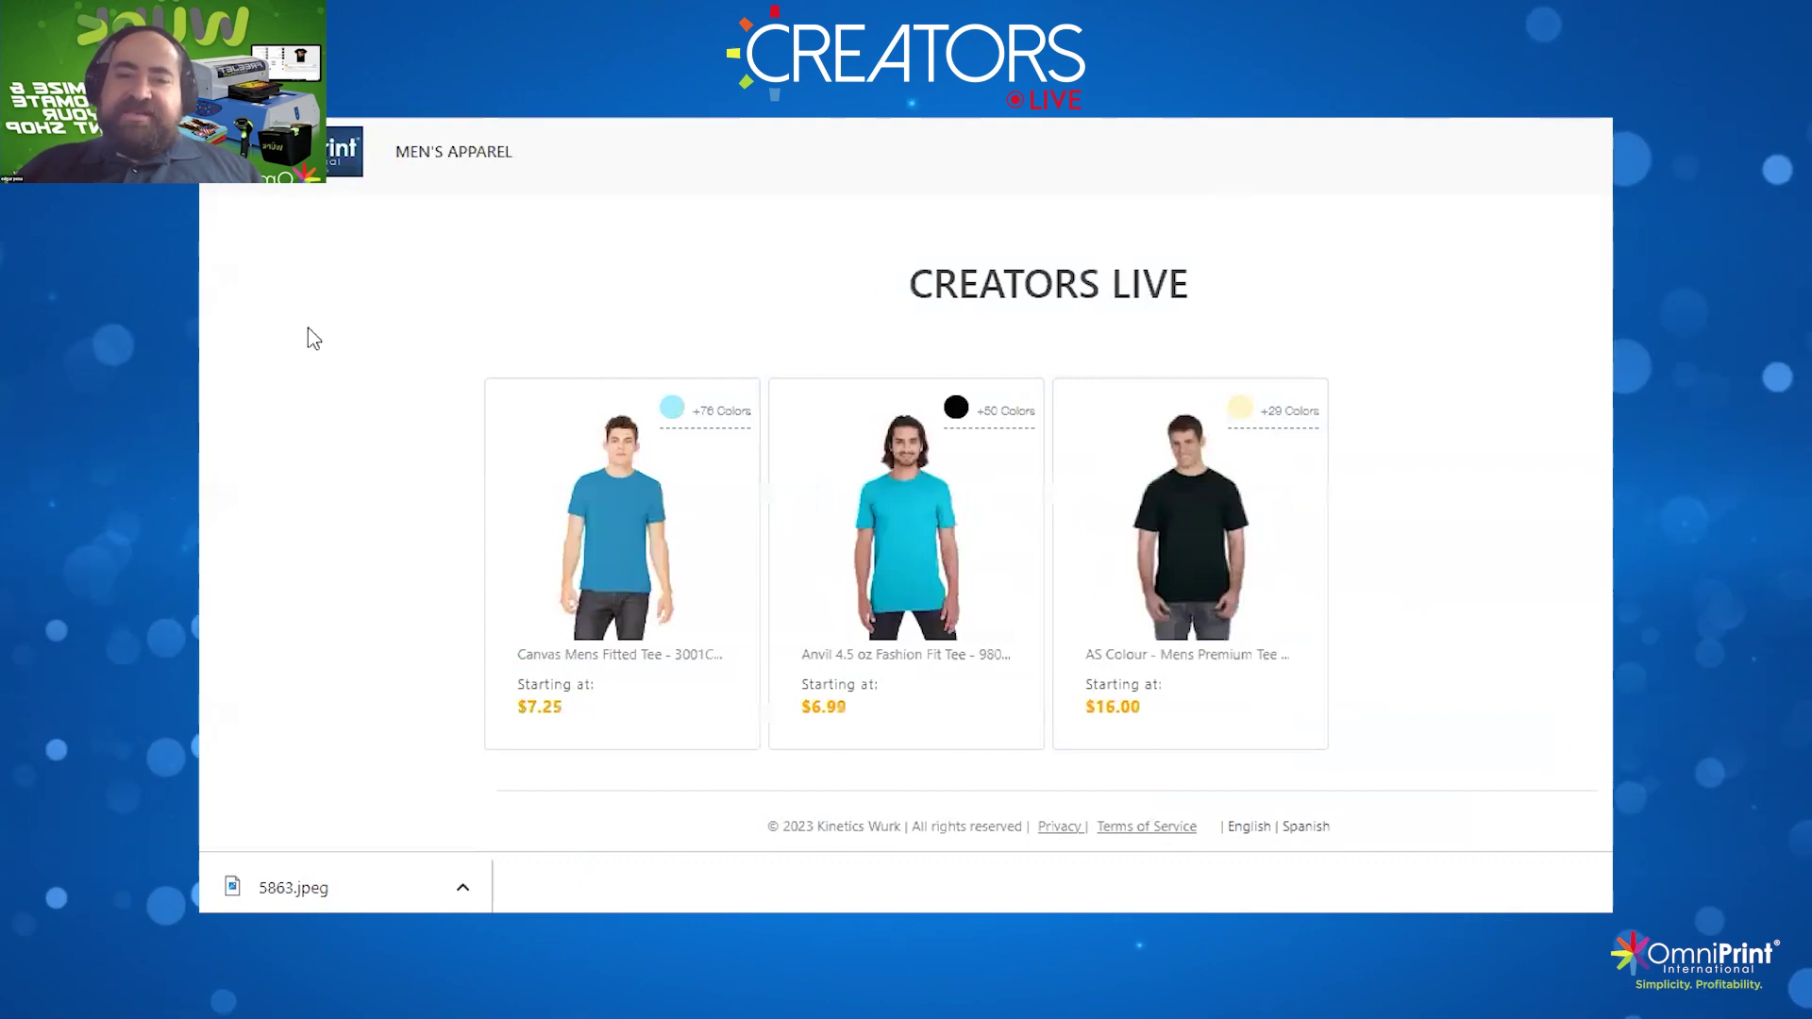
{"action": "mouse_move", "coordinate": [437, 192]}
{"action": "left_click", "coordinate": [435, 225]}
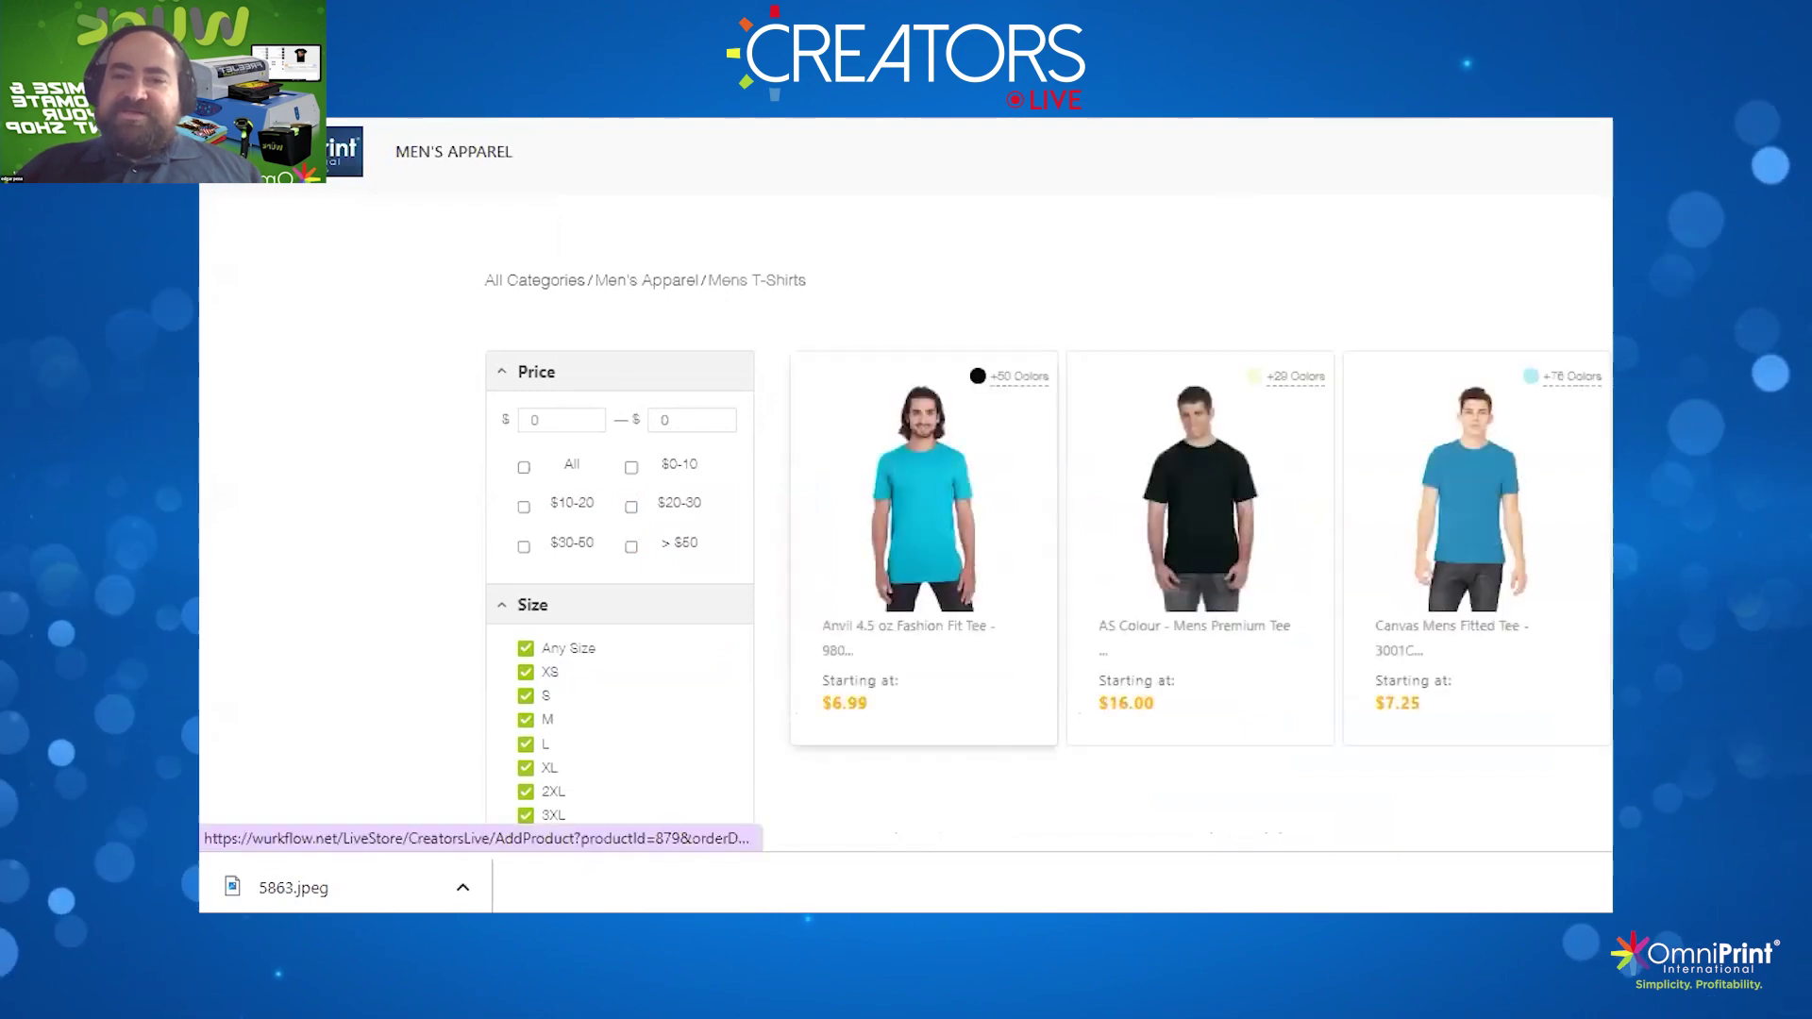
Return to the Creators Live store settings and upload omni banner 1 to the header carousel
{"action": "key", "text": "ctrl+Tab"}
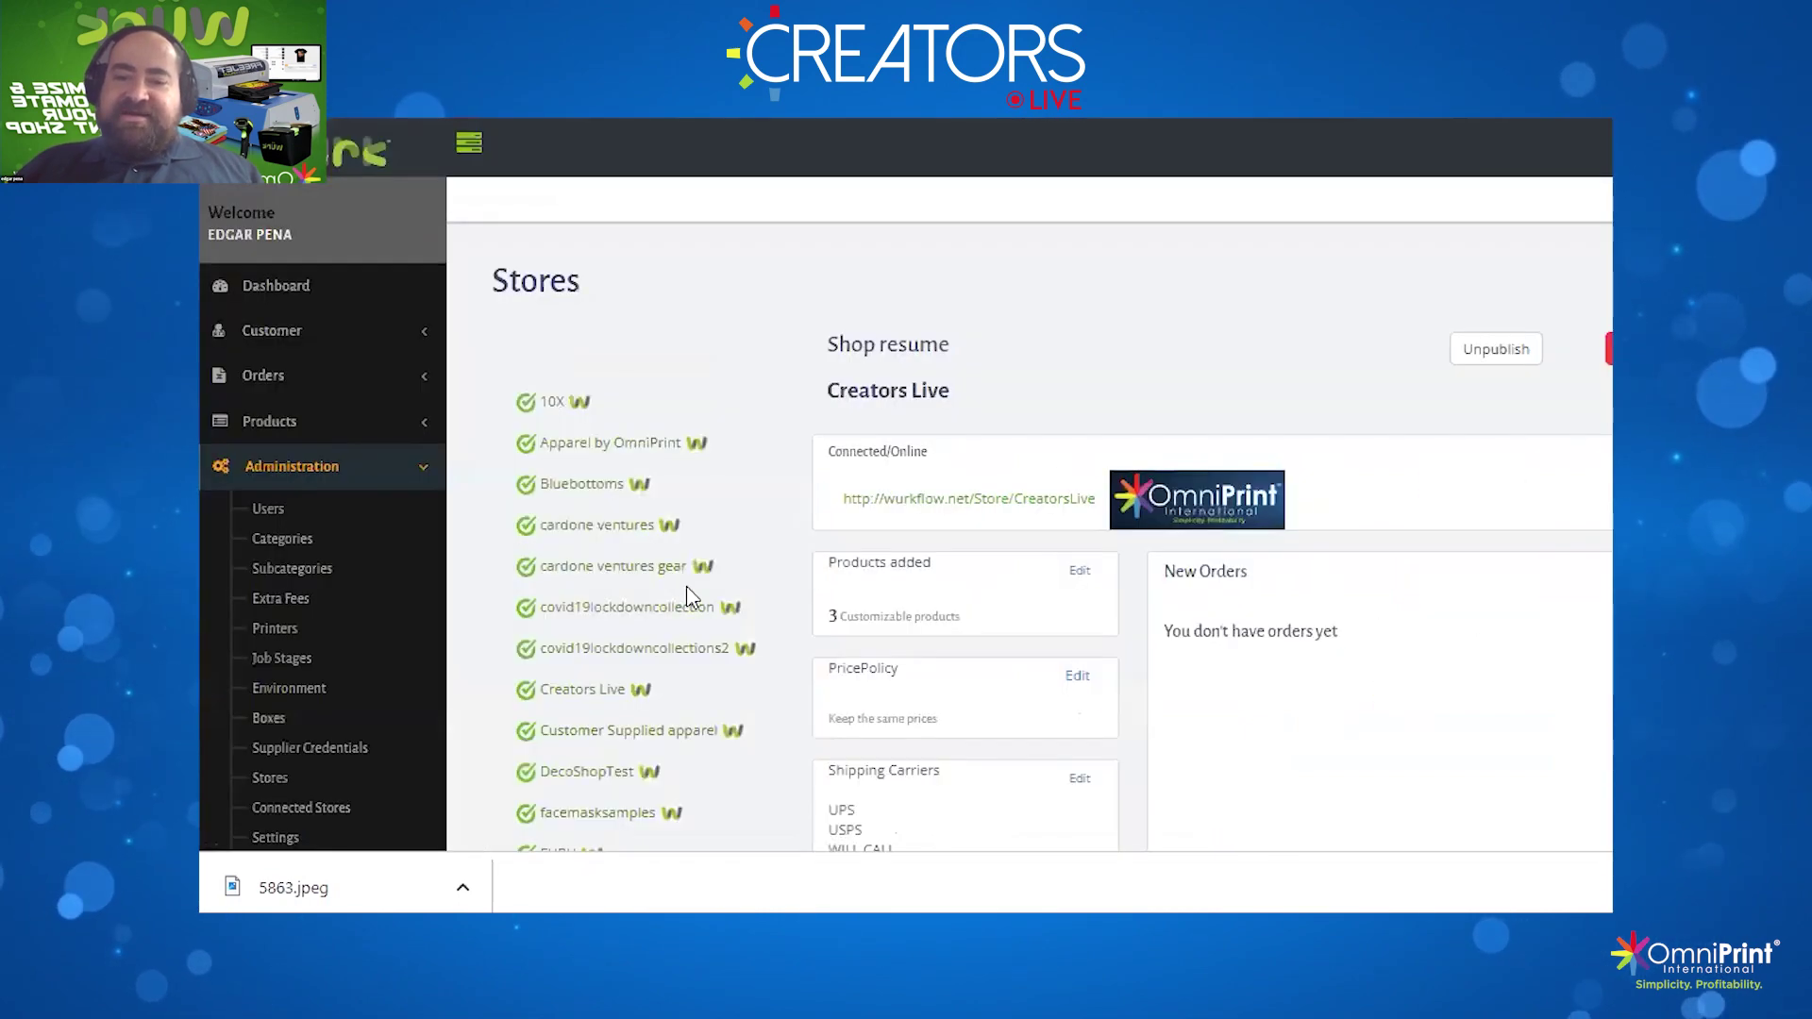
{"action": "scroll", "coordinate": [888, 550], "scroll_direction": "down", "scroll_amount": 3}
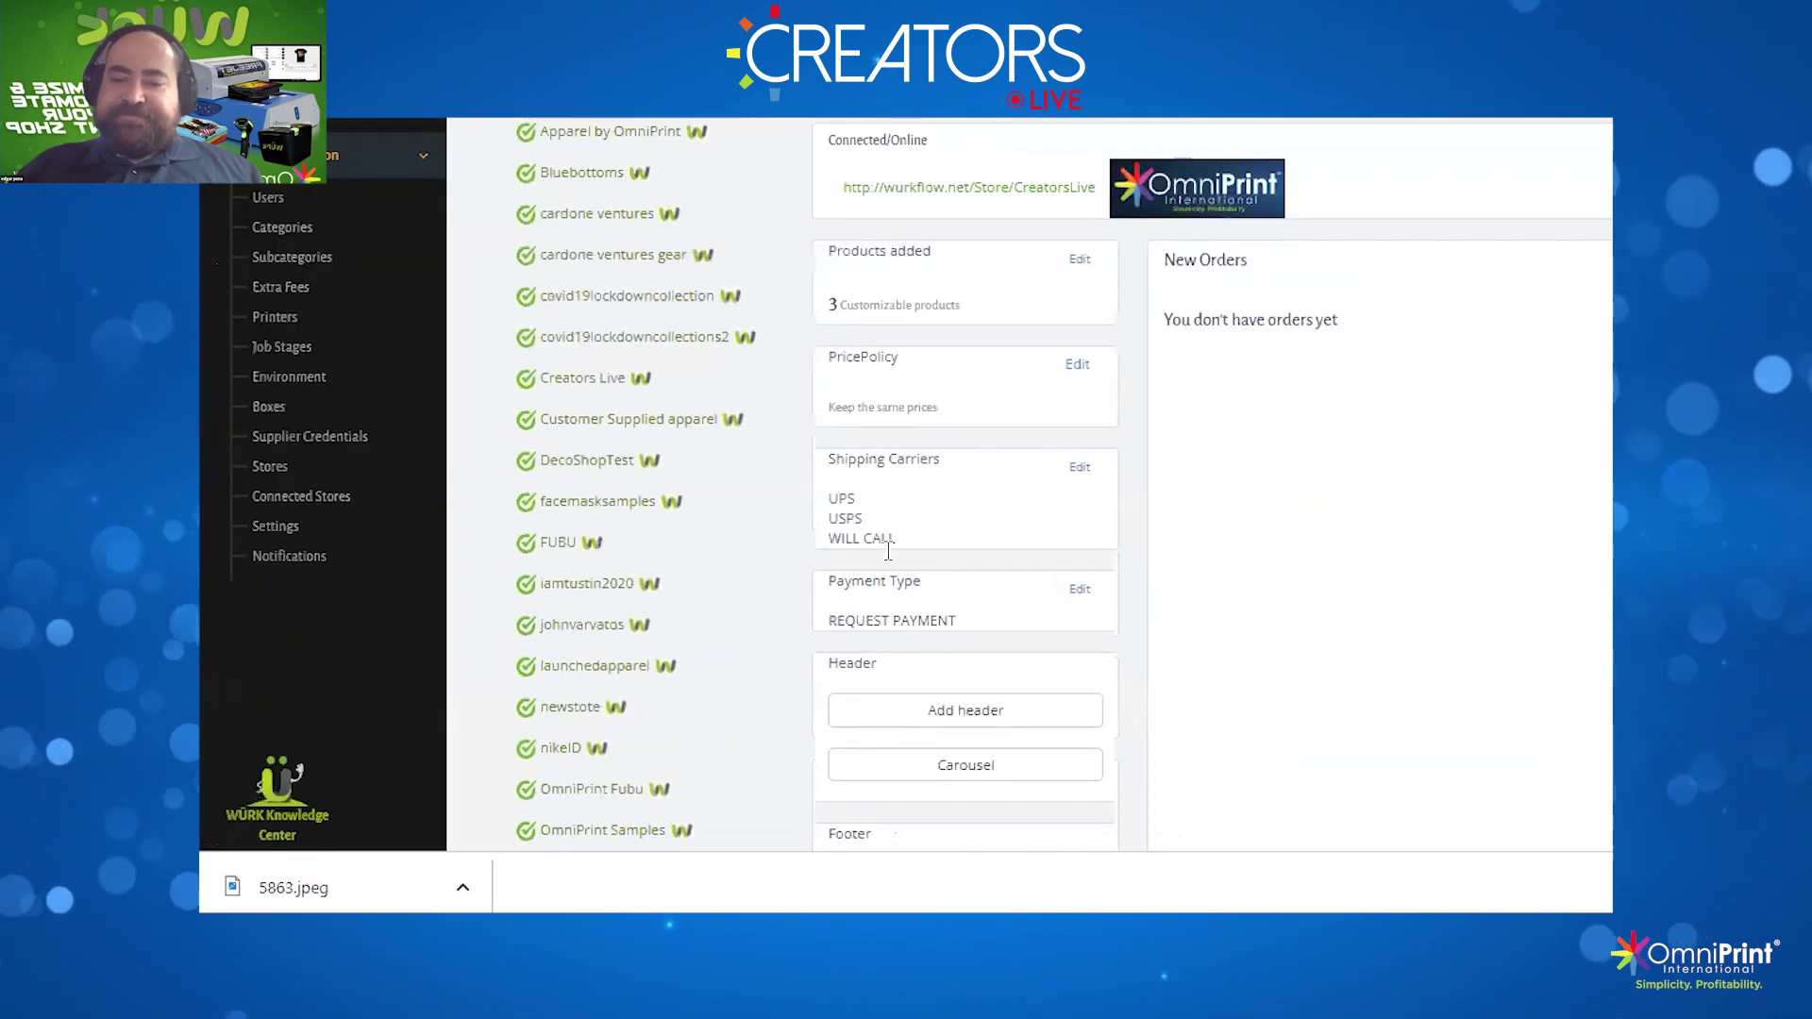
{"action": "scroll", "coordinate": [889, 550], "scroll_direction": "down", "scroll_amount": 3}
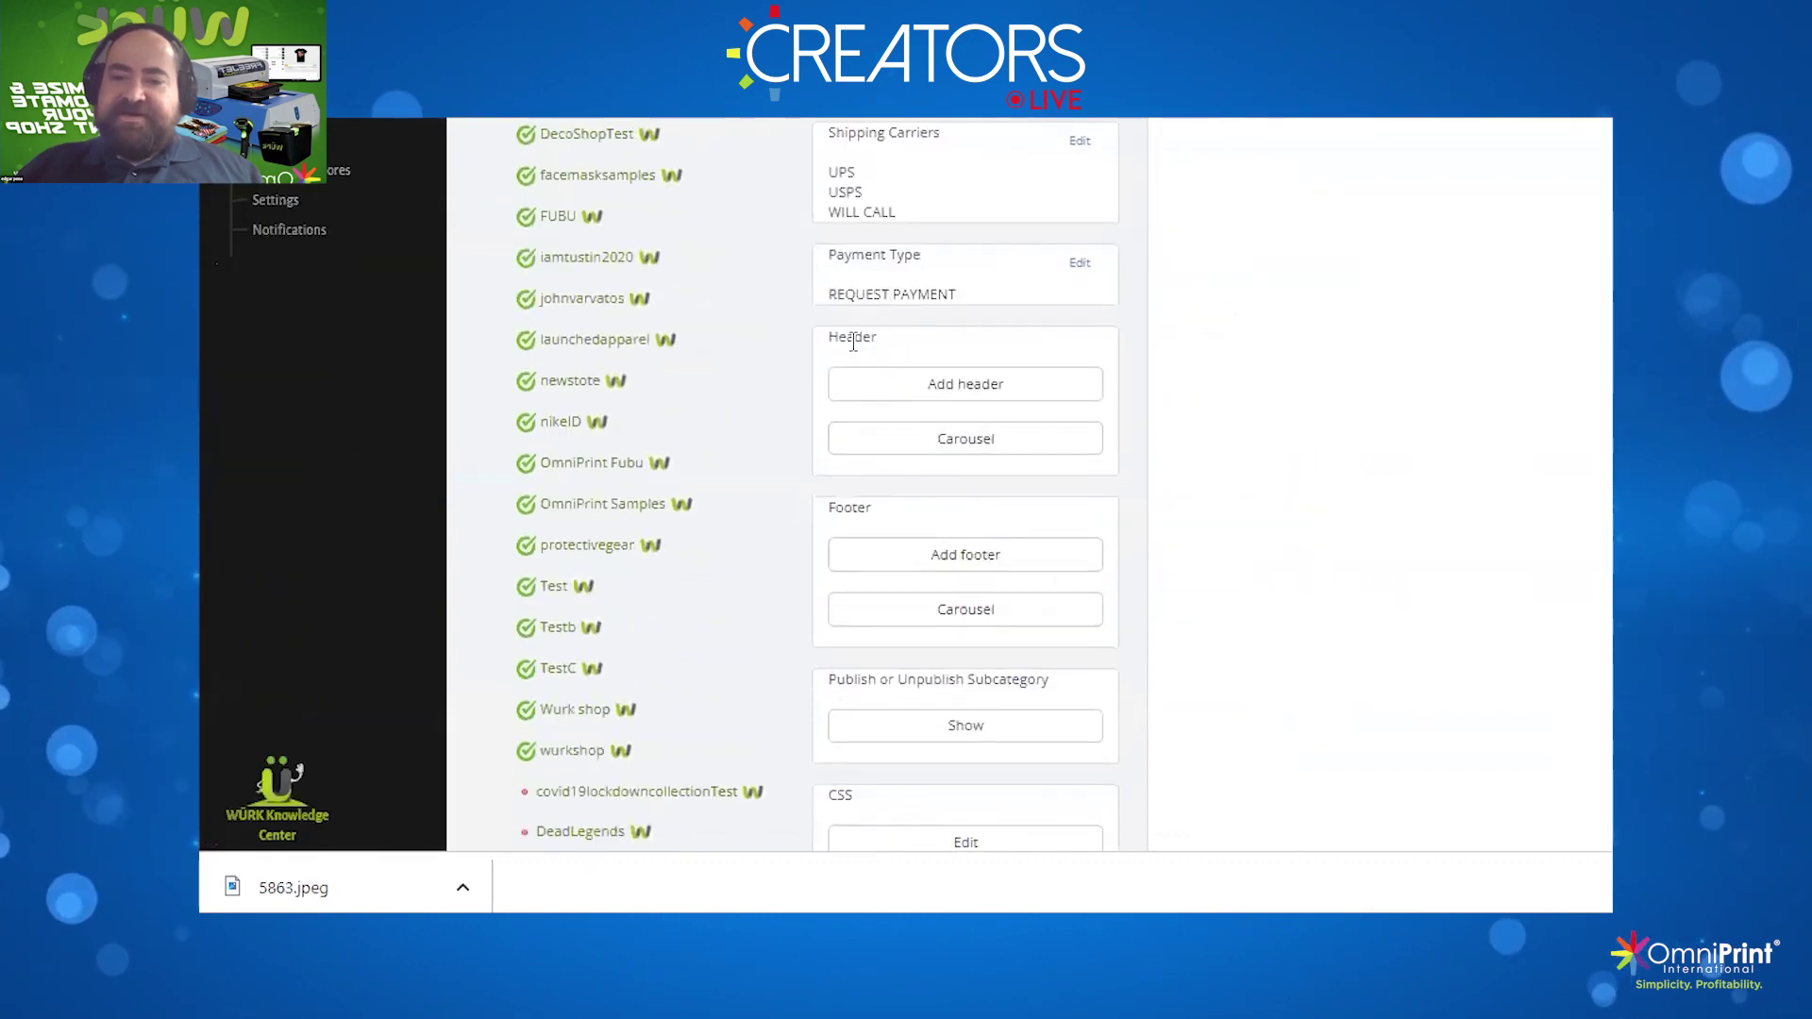
{"action": "left_click", "coordinate": [987, 455]}
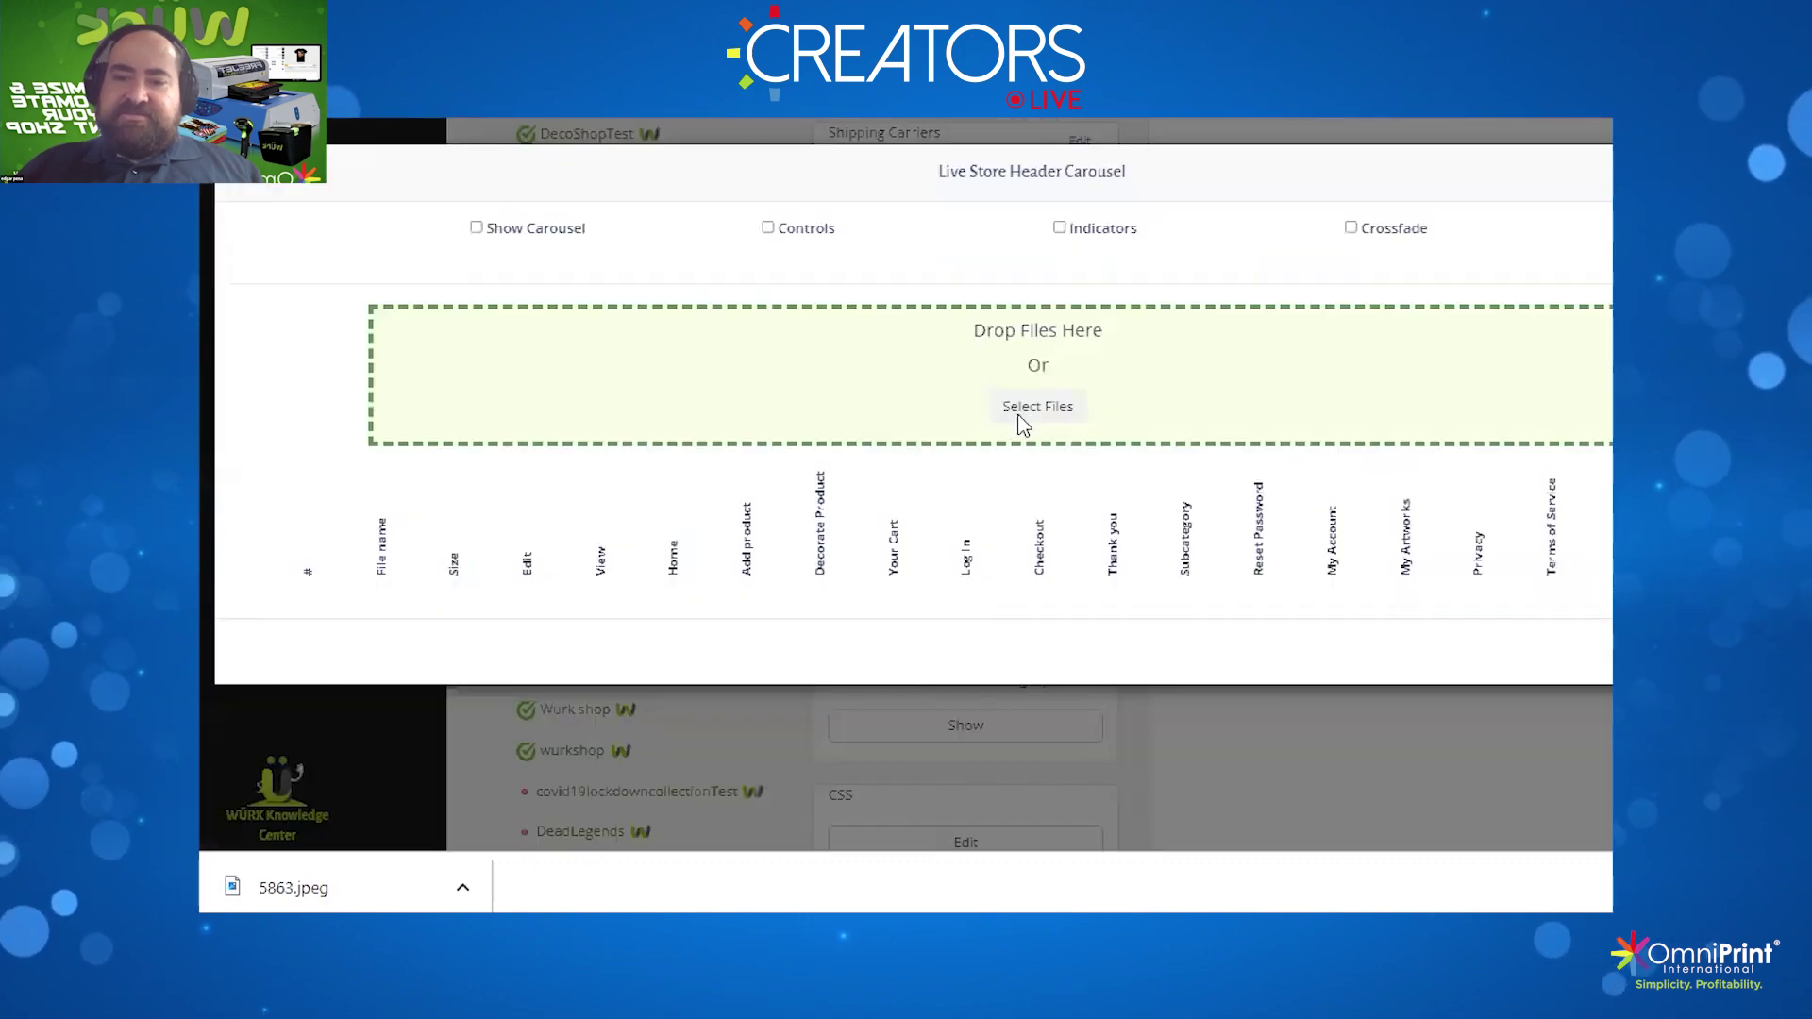
{"action": "left_click", "coordinate": [1024, 425]}
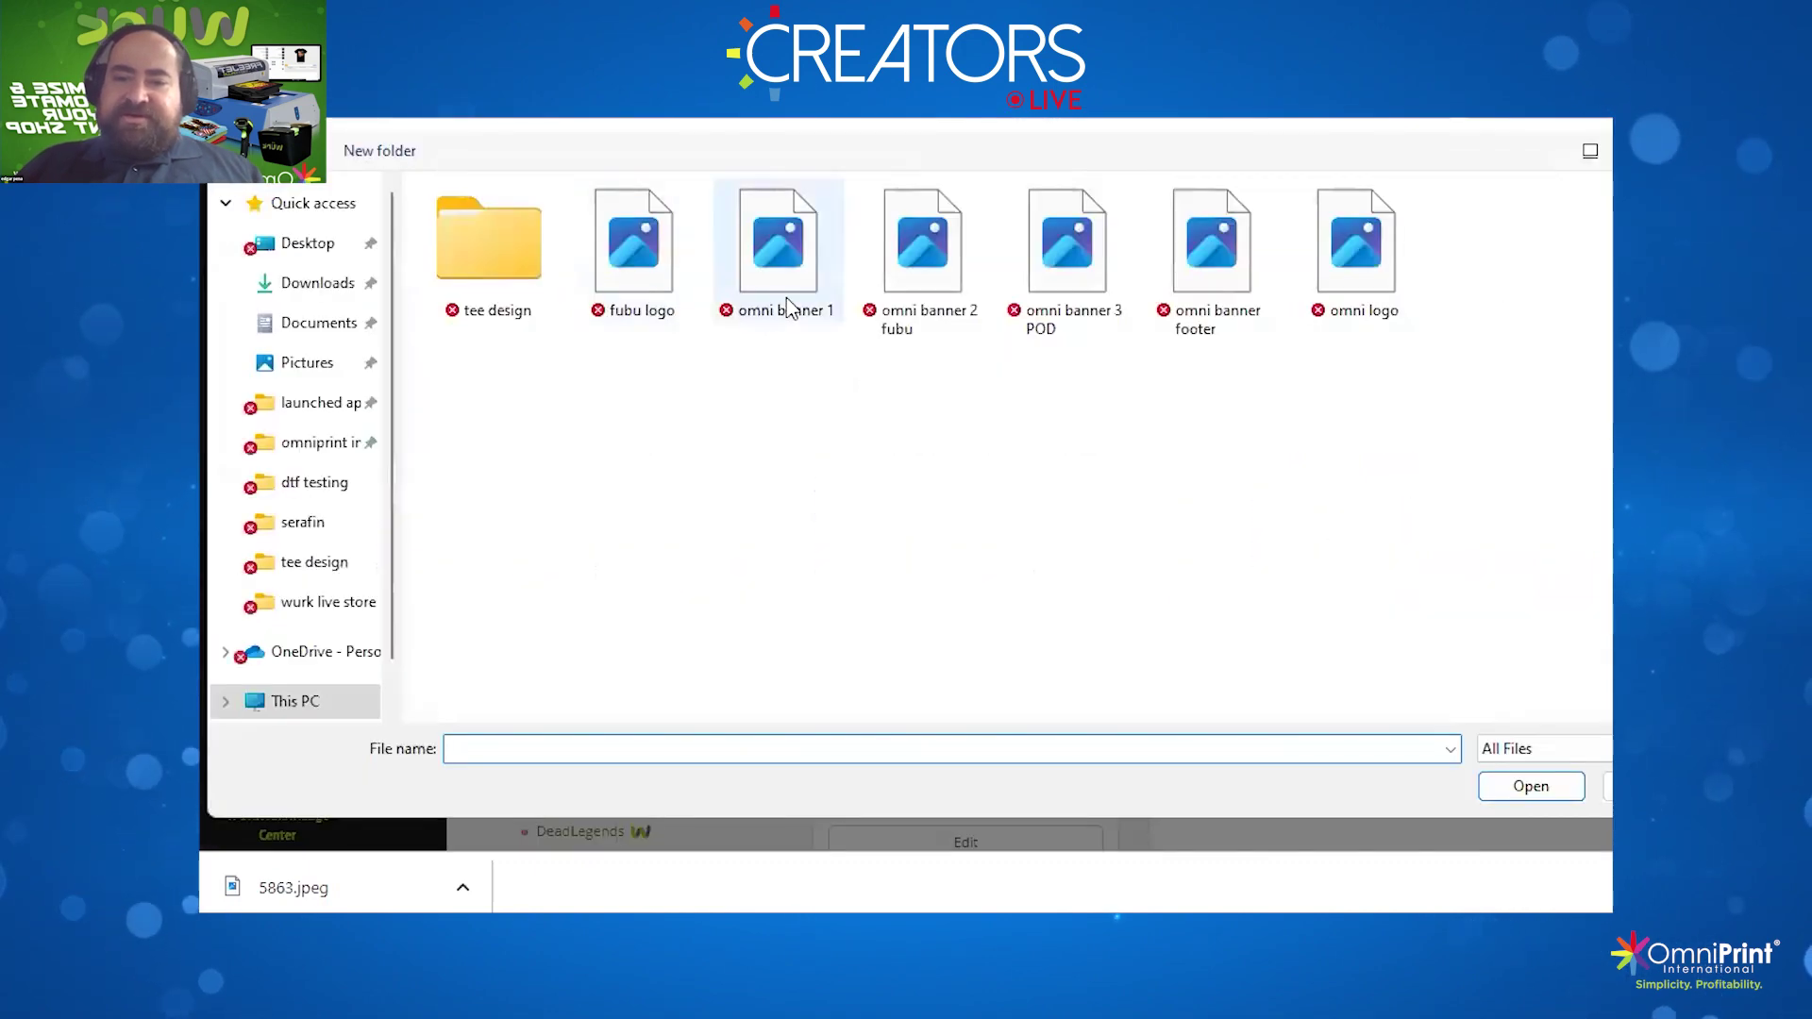
{"action": "left_click", "coordinate": [788, 307]}
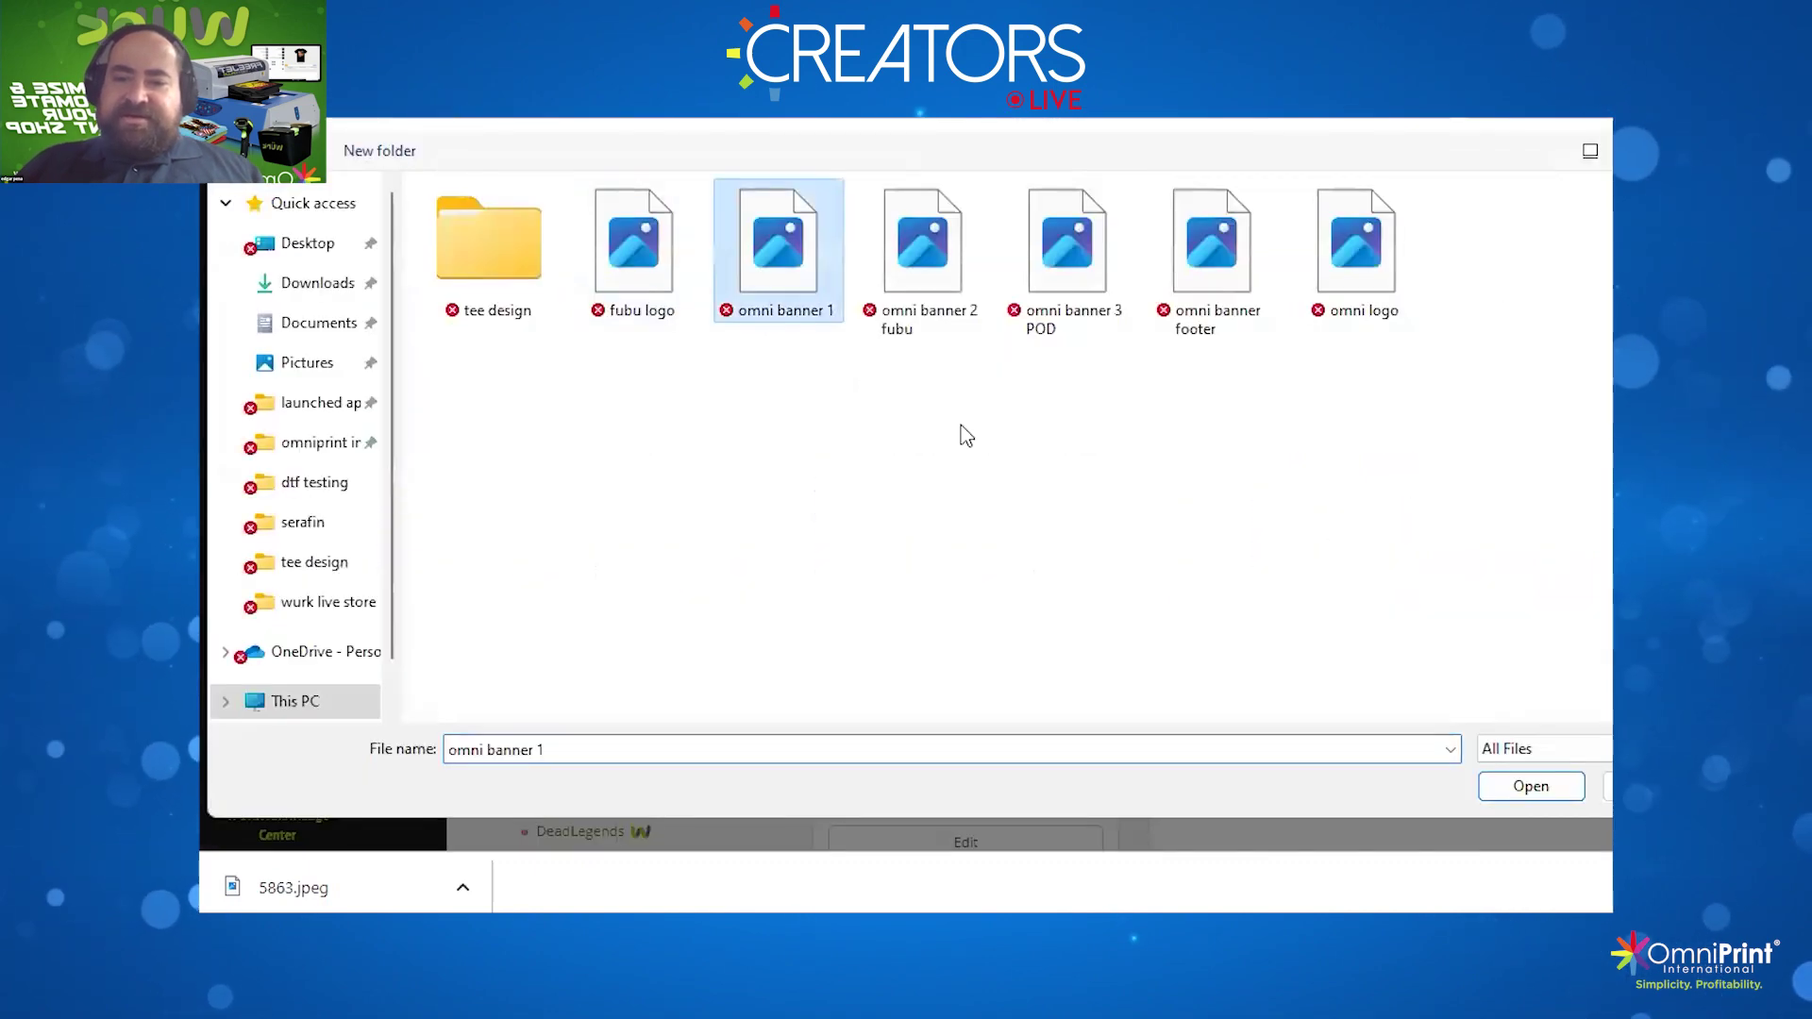
{"action": "left_click", "coordinate": [1543, 793]}
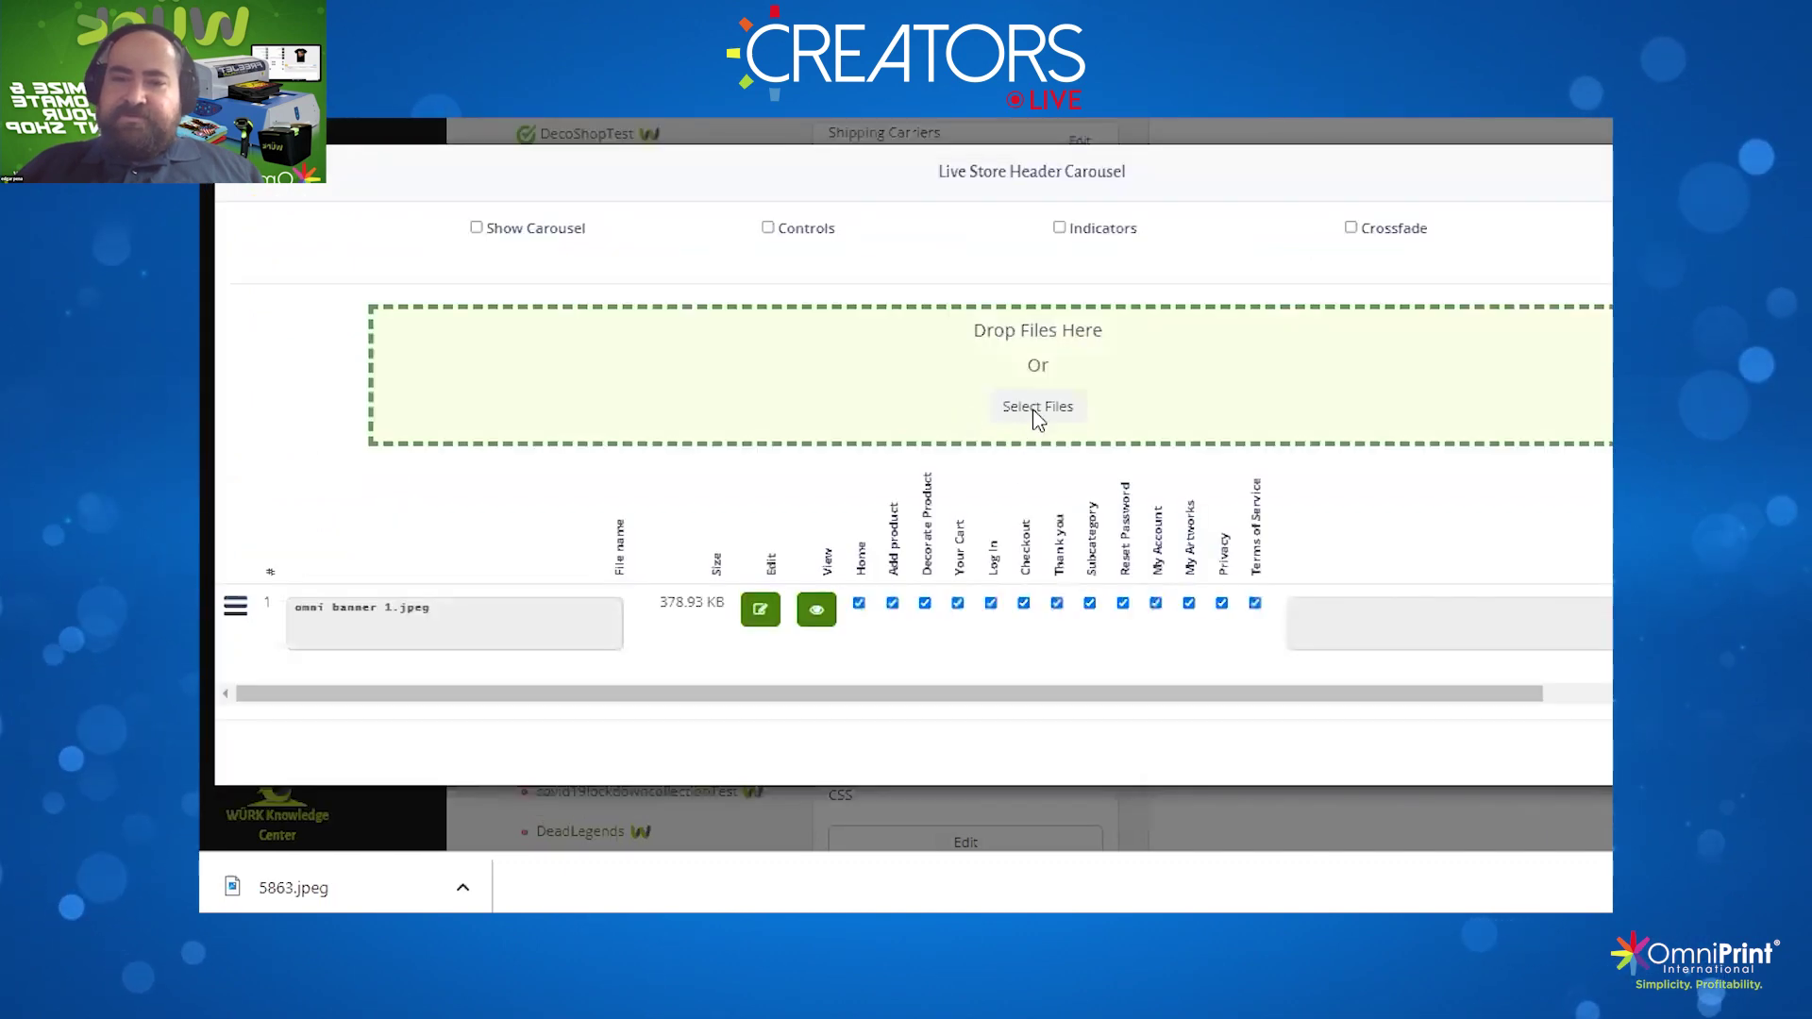
Add omni banner 2 fubu and omni banner 3 POD to the header carousel, and save it with Show Carousel enabled
{"action": "left_click", "coordinate": [903, 377]}
{"action": "left_click", "coordinate": [923, 250]}
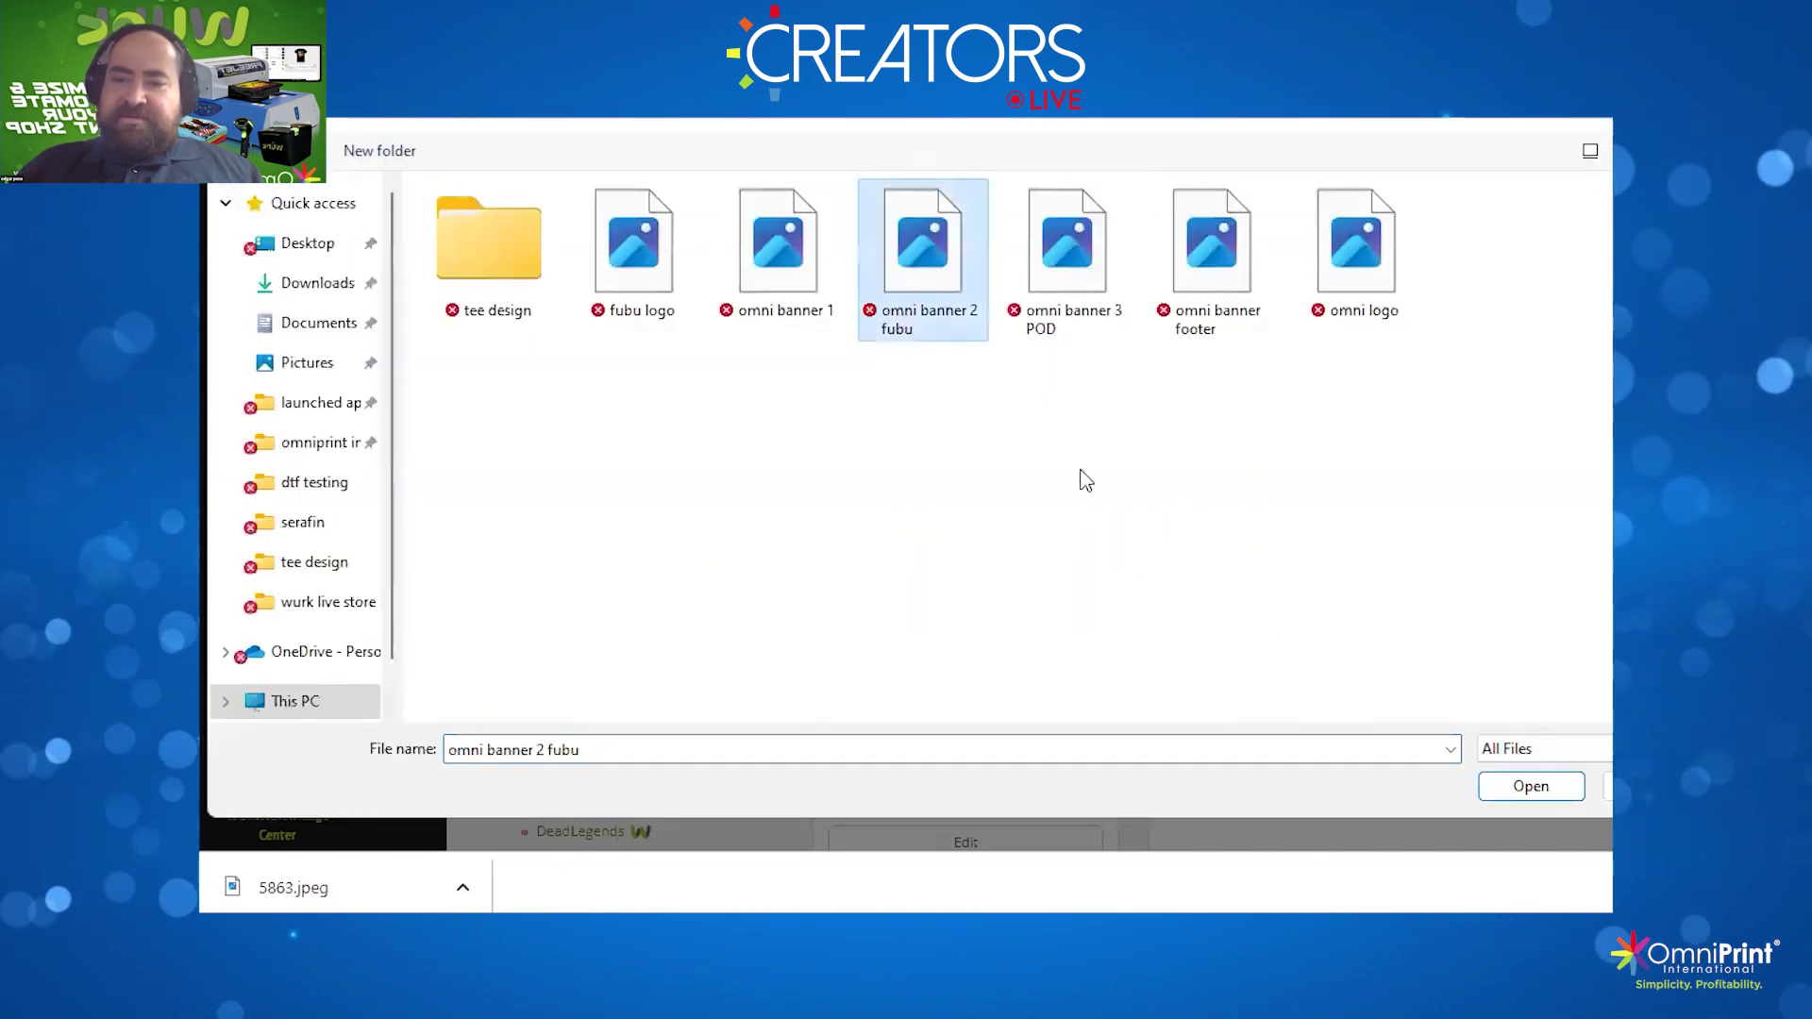
{"action": "left_click", "coordinate": [1483, 790]}
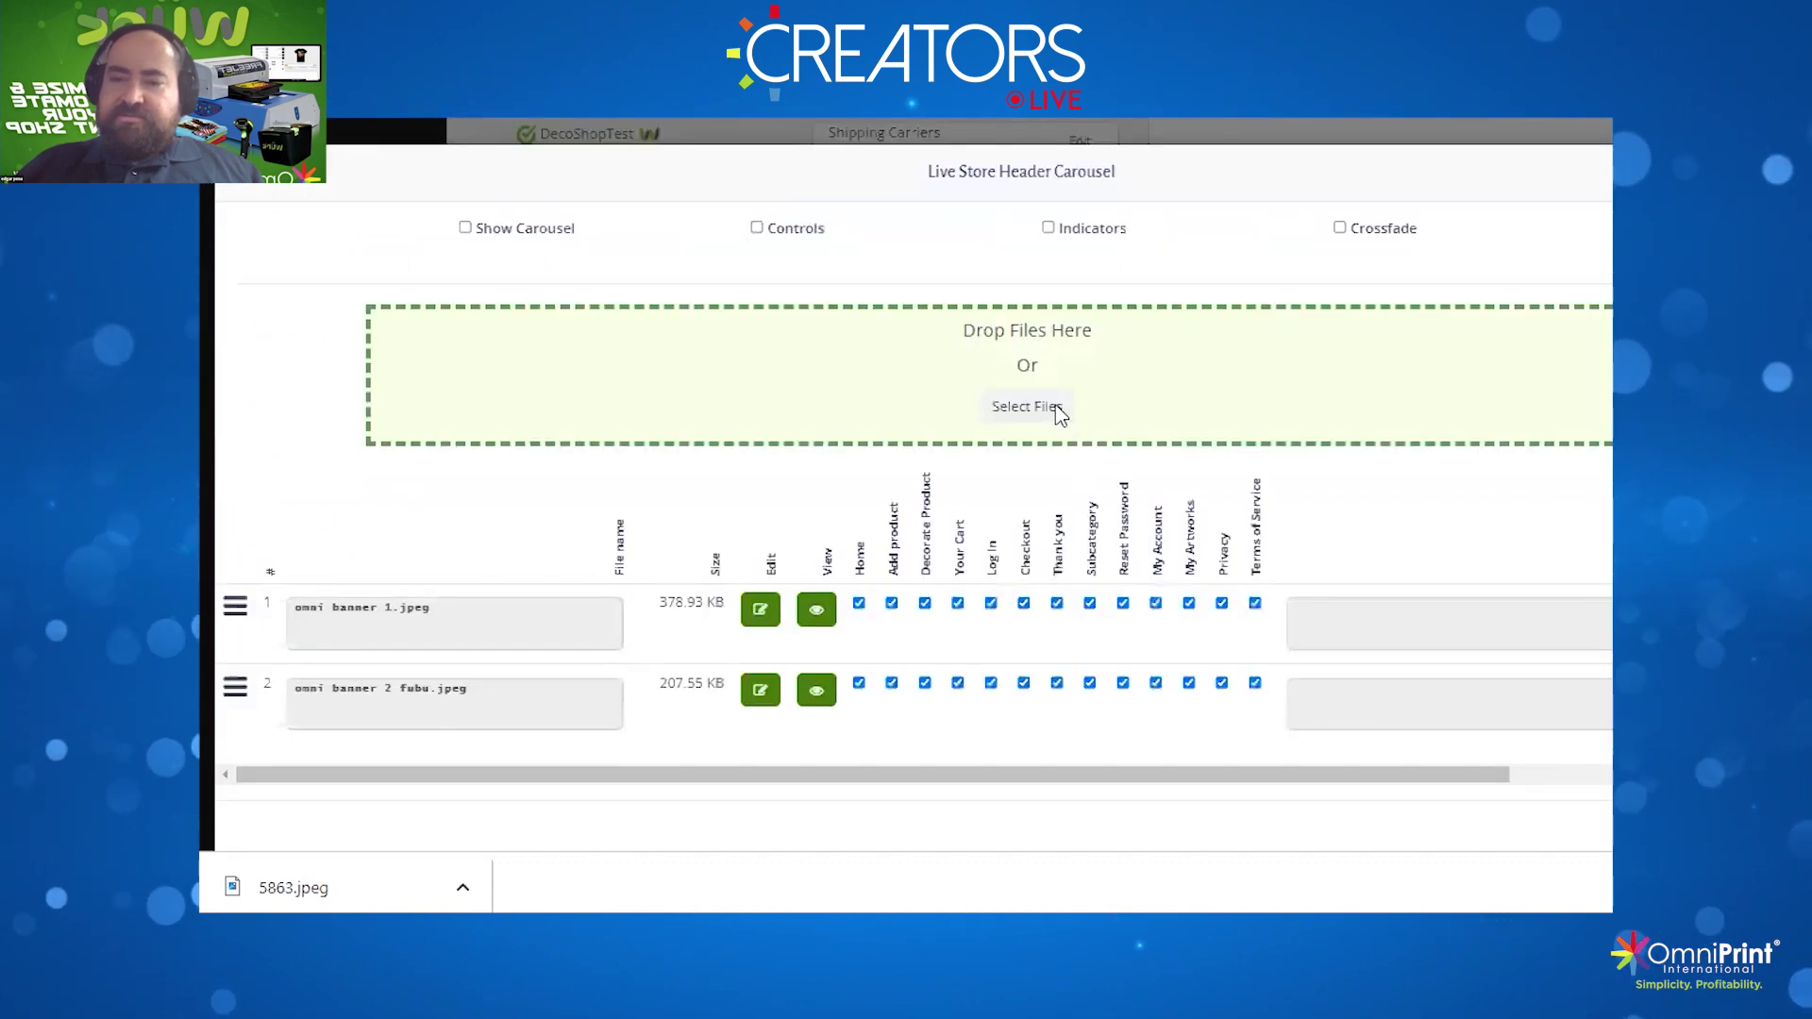
{"action": "left_click", "coordinate": [1057, 415]}
{"action": "left_click", "coordinate": [1100, 335]}
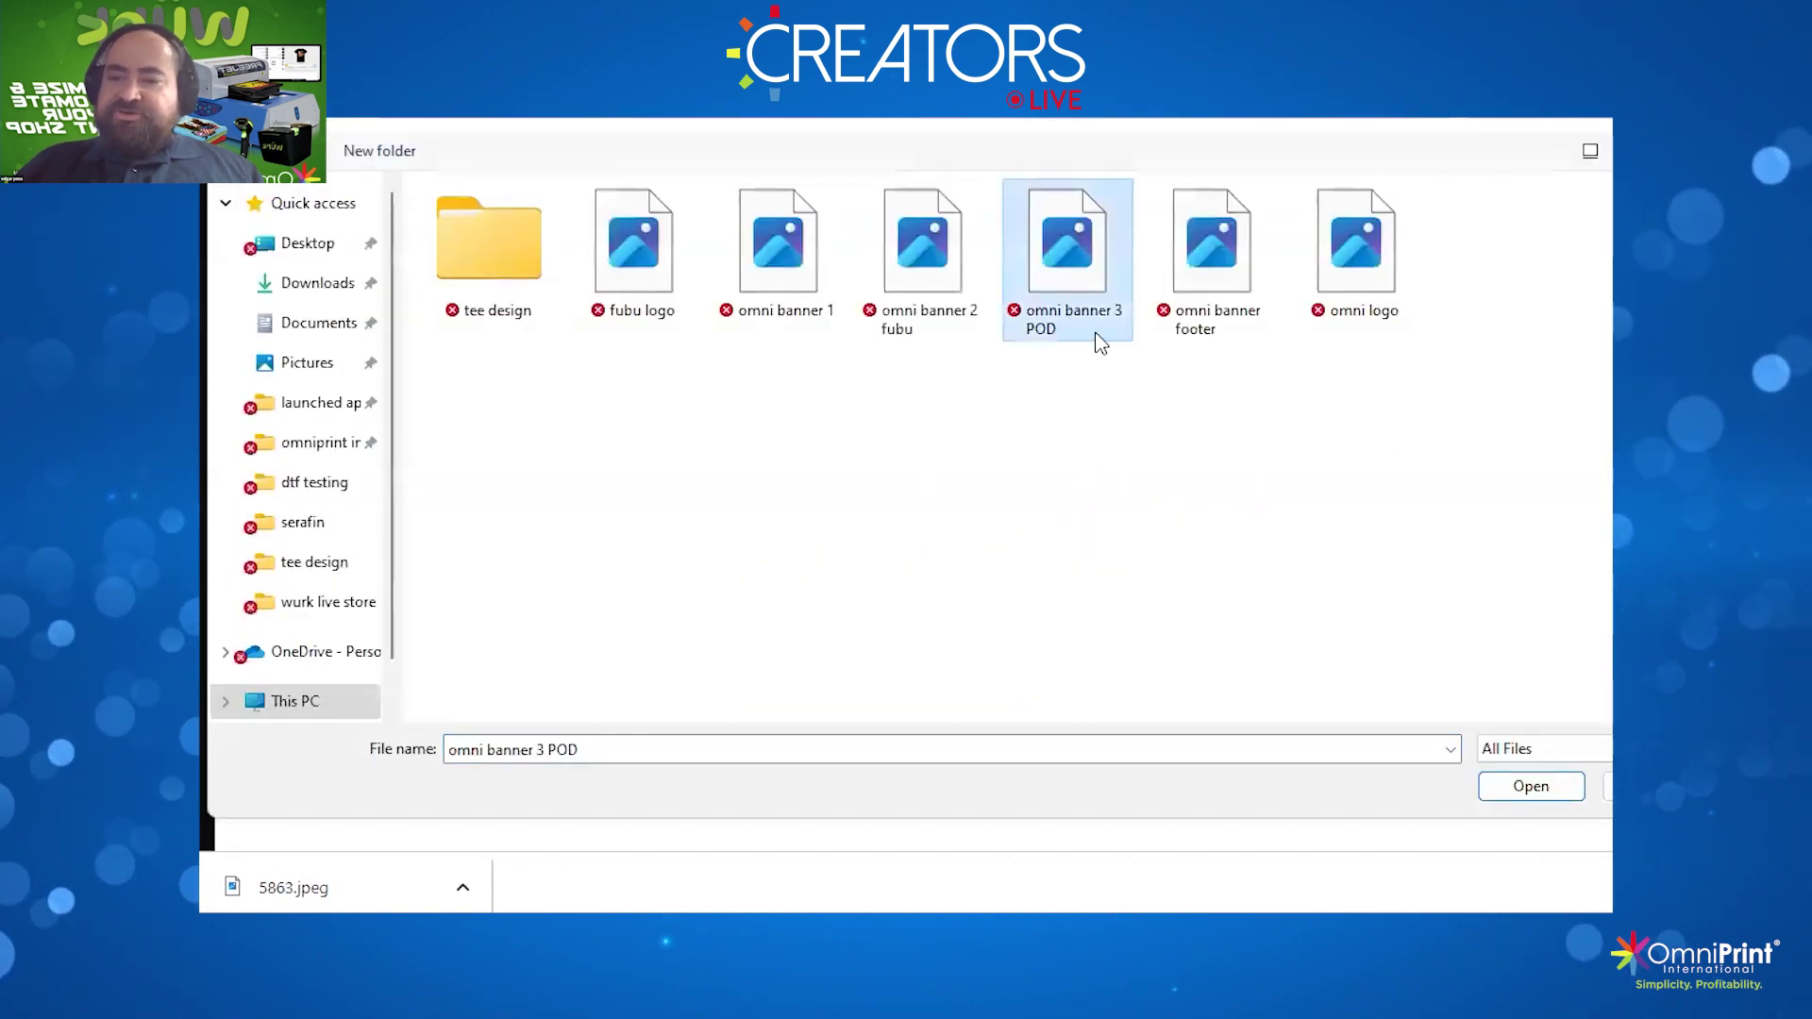
{"action": "left_click", "coordinate": [1530, 791]}
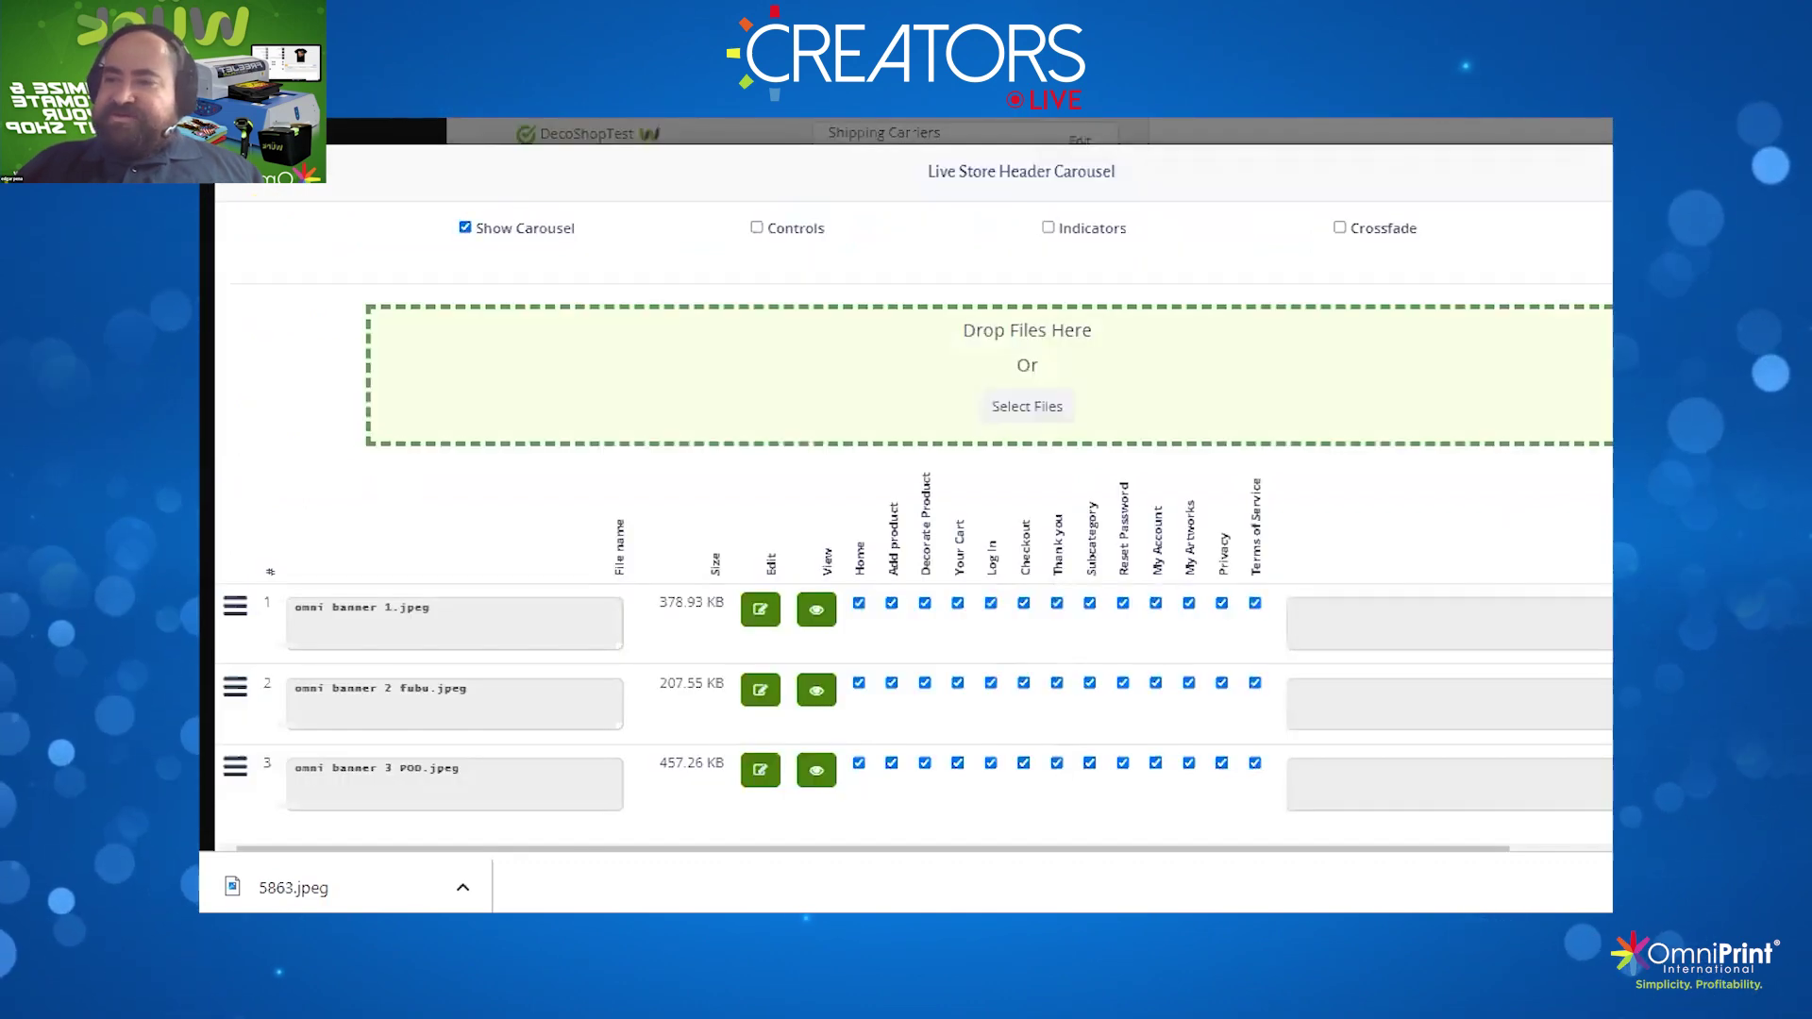
{"action": "scroll", "coordinate": [914, 500], "scroll_direction": "down", "scroll_amount": 3}
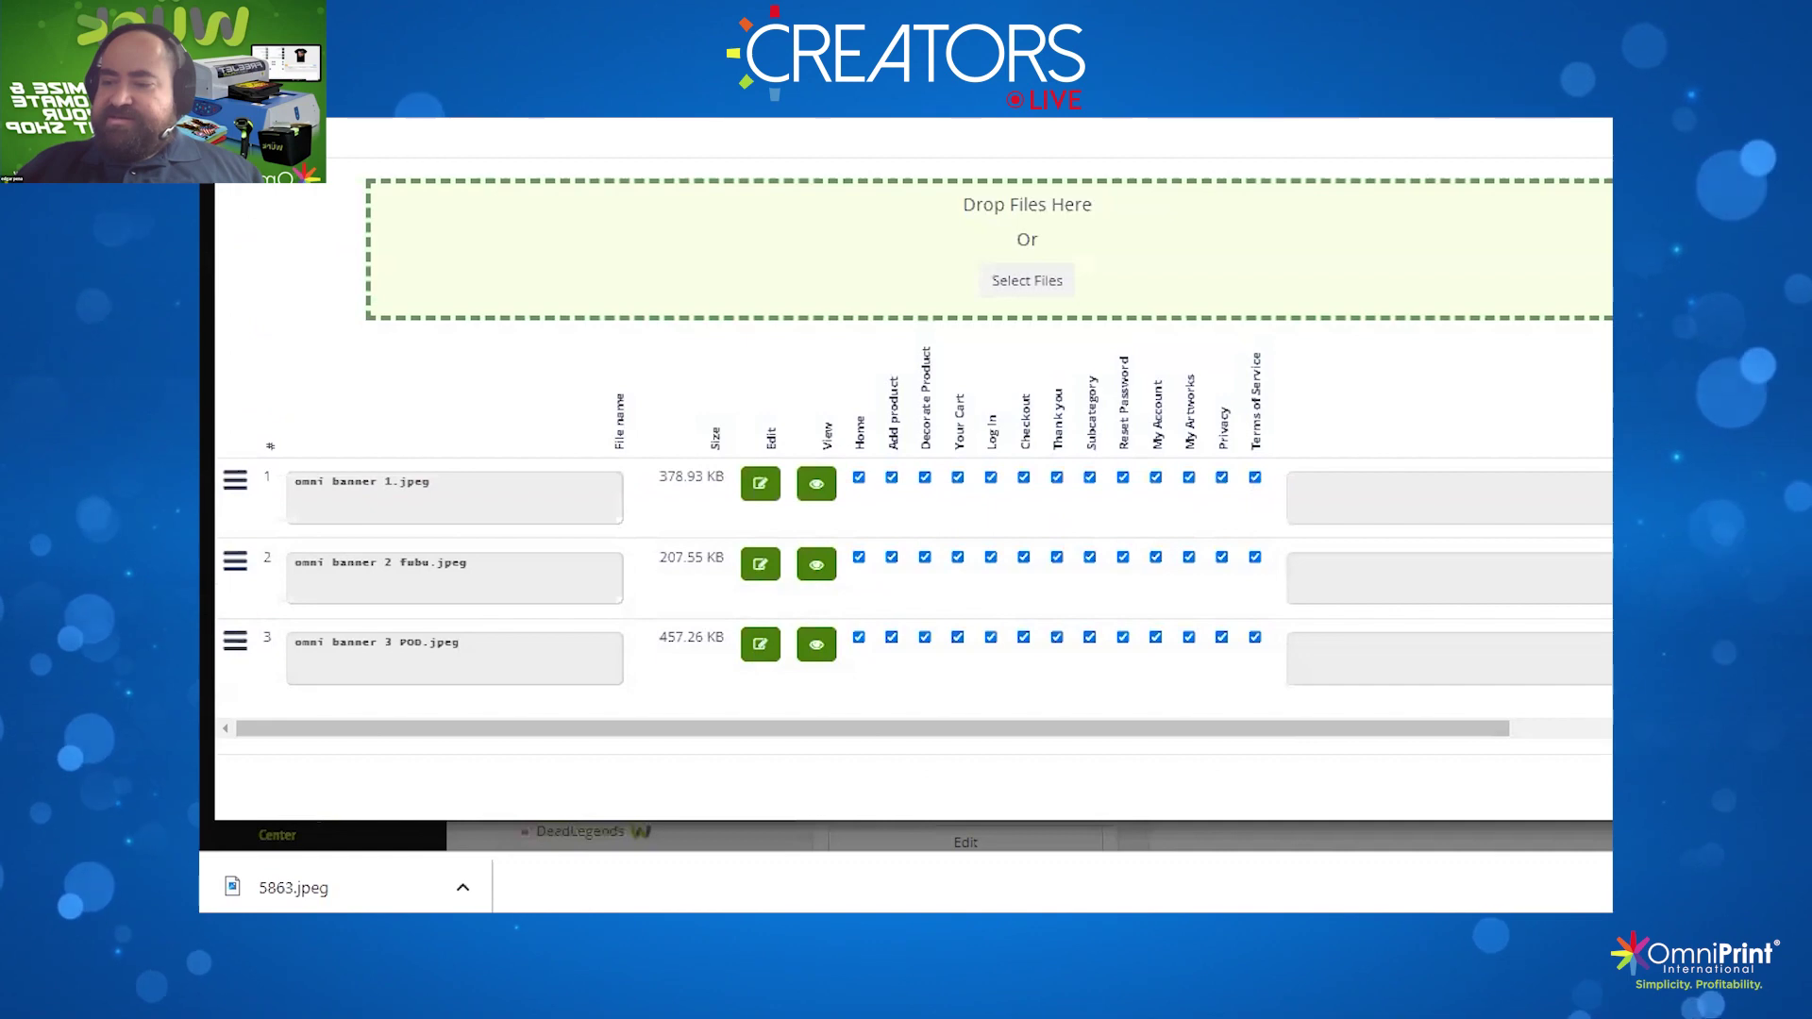
{"action": "left_click", "coordinate": [1774, 783]}
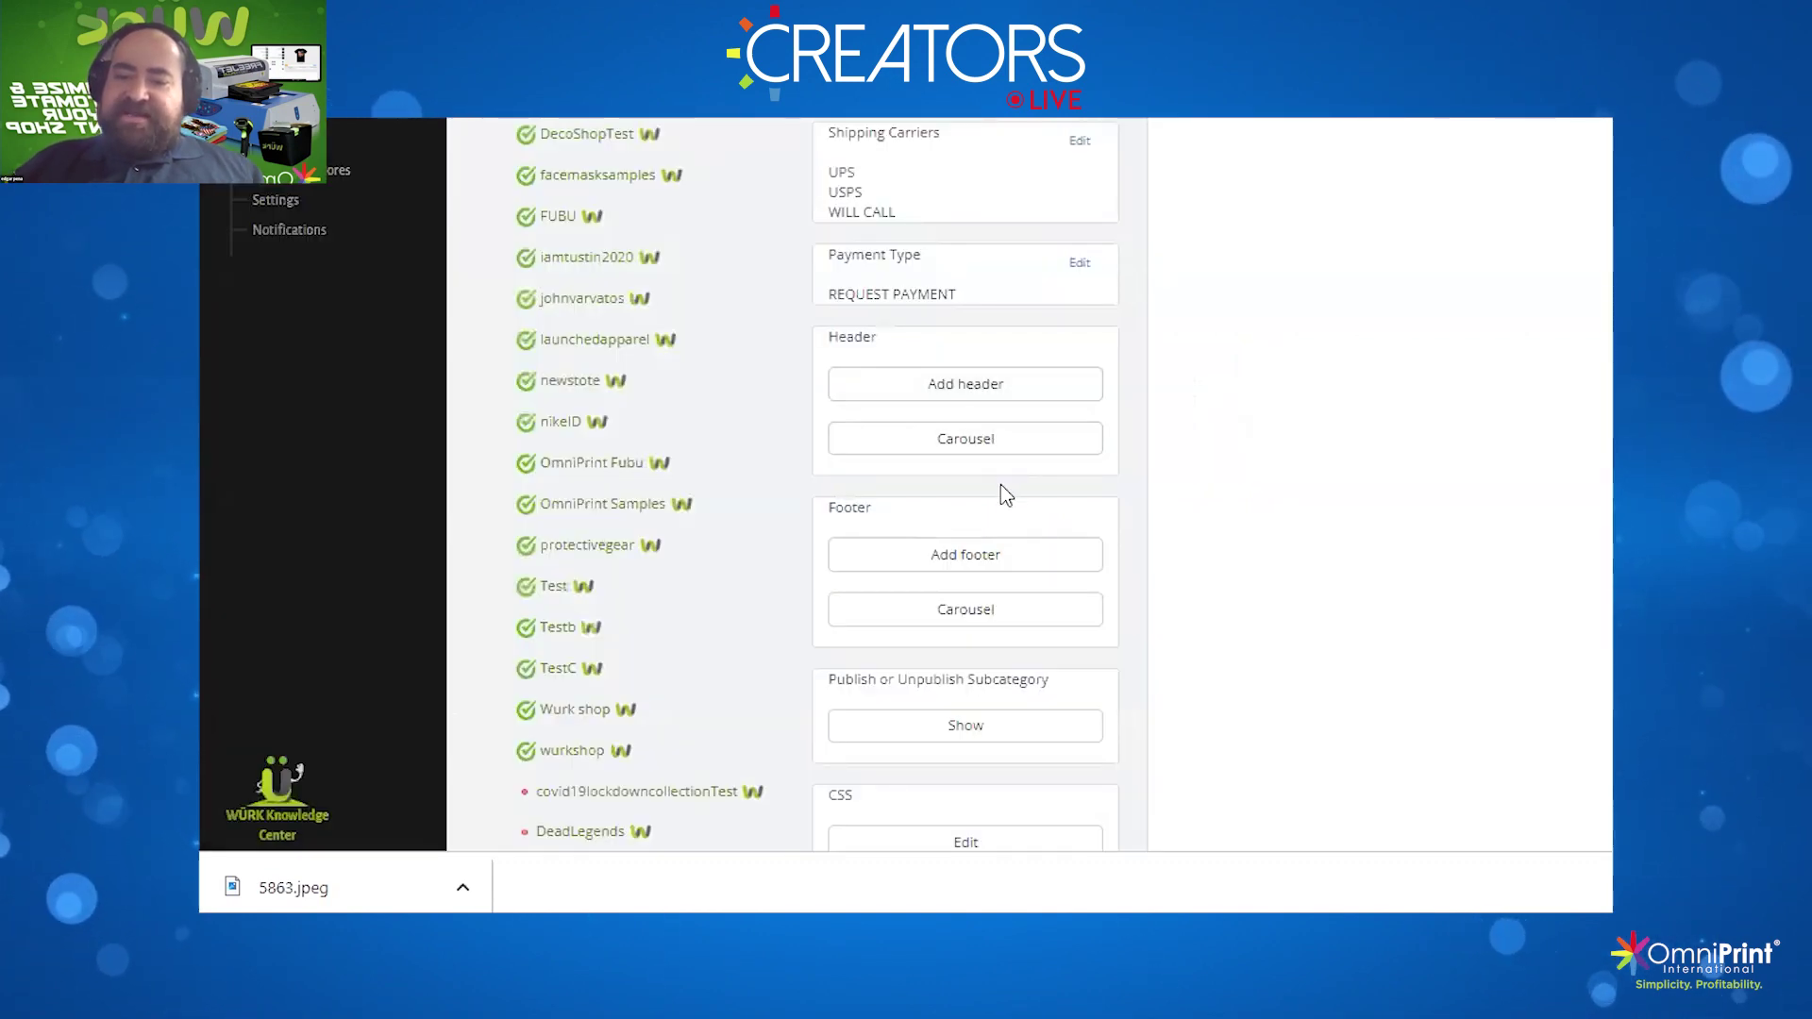
Upload omni banner footer to the store's footer carousel and enable Show Carousel
{"action": "scroll", "coordinate": [993, 574], "scroll_direction": "down", "scroll_amount": 1}
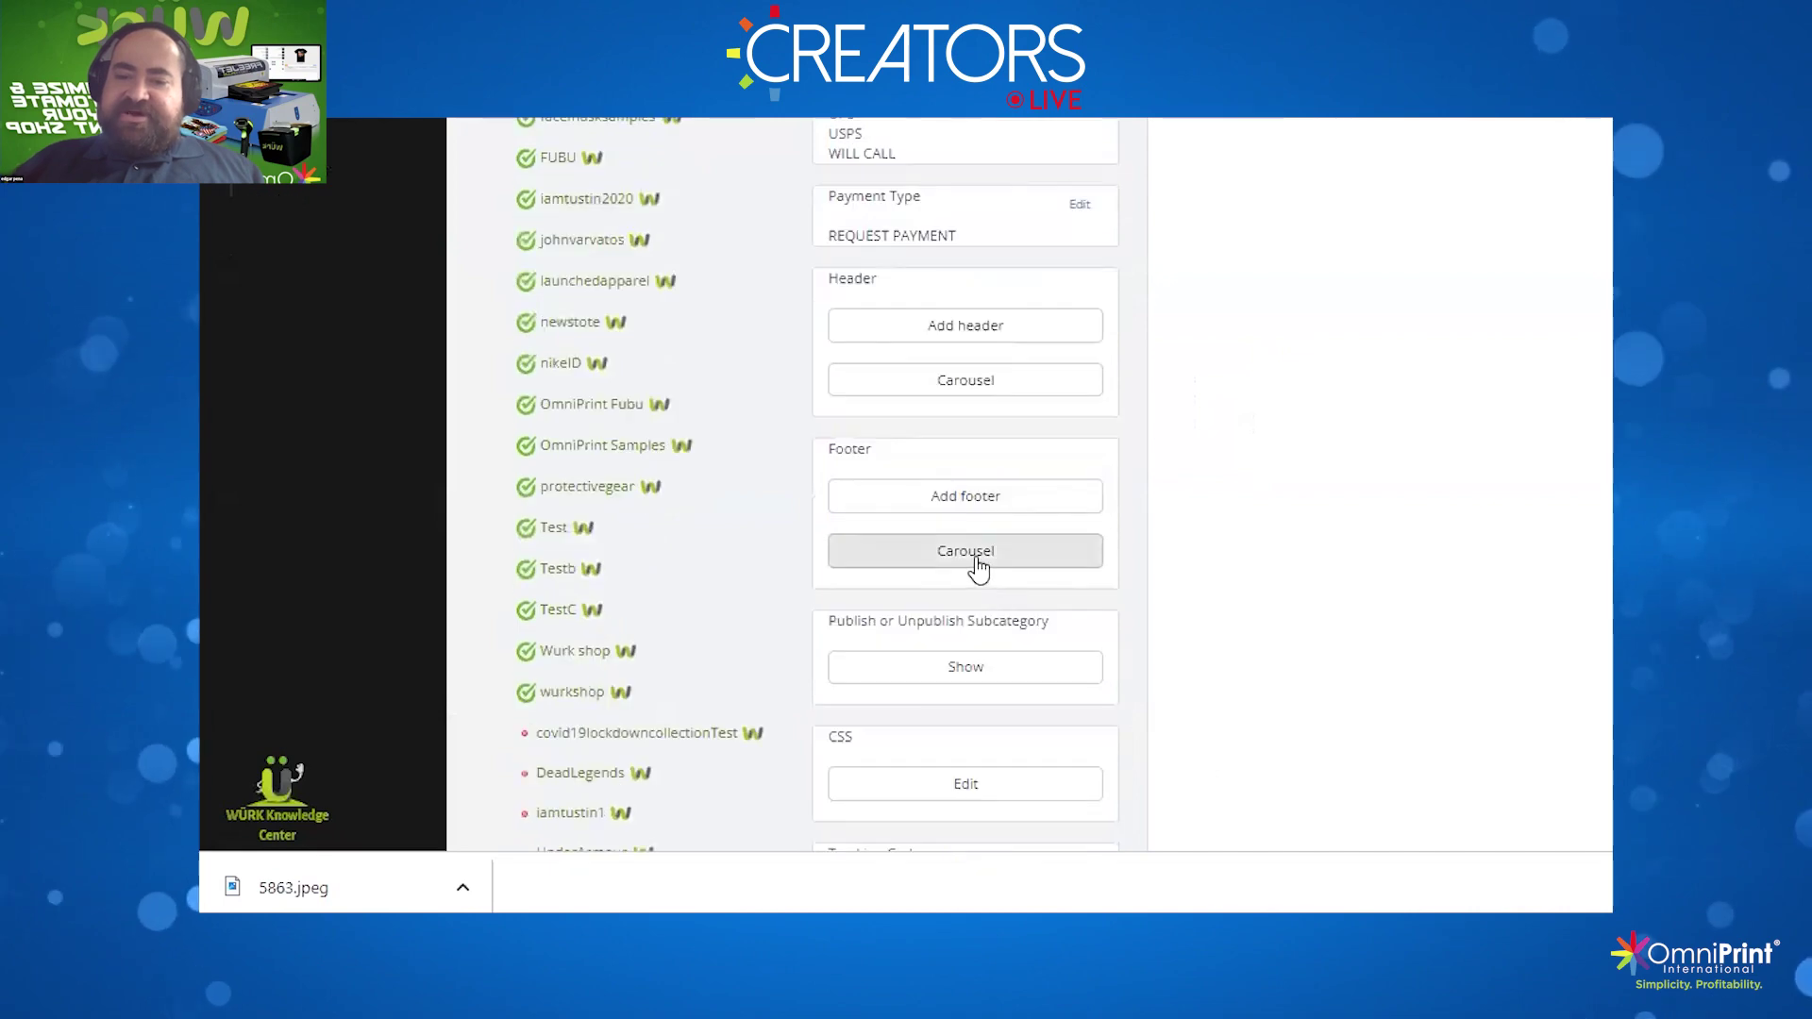
{"action": "left_click", "coordinate": [977, 557]}
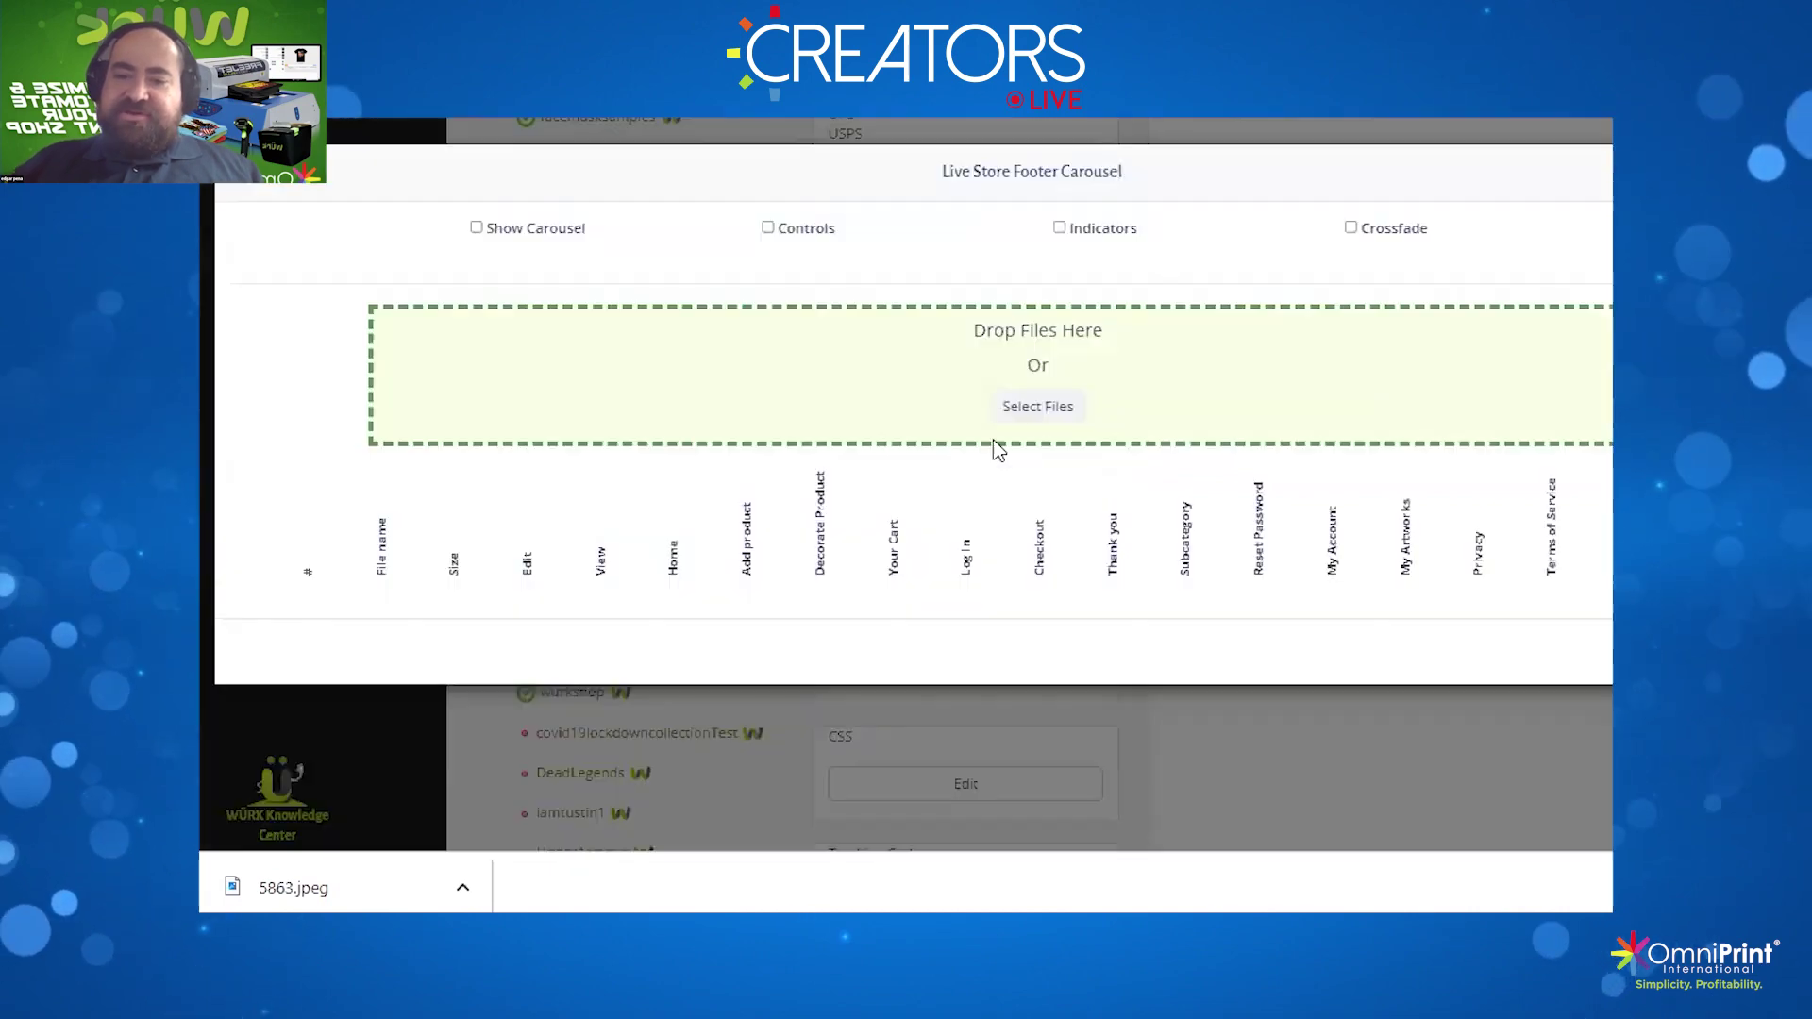
{"action": "left_click", "coordinate": [1023, 412]}
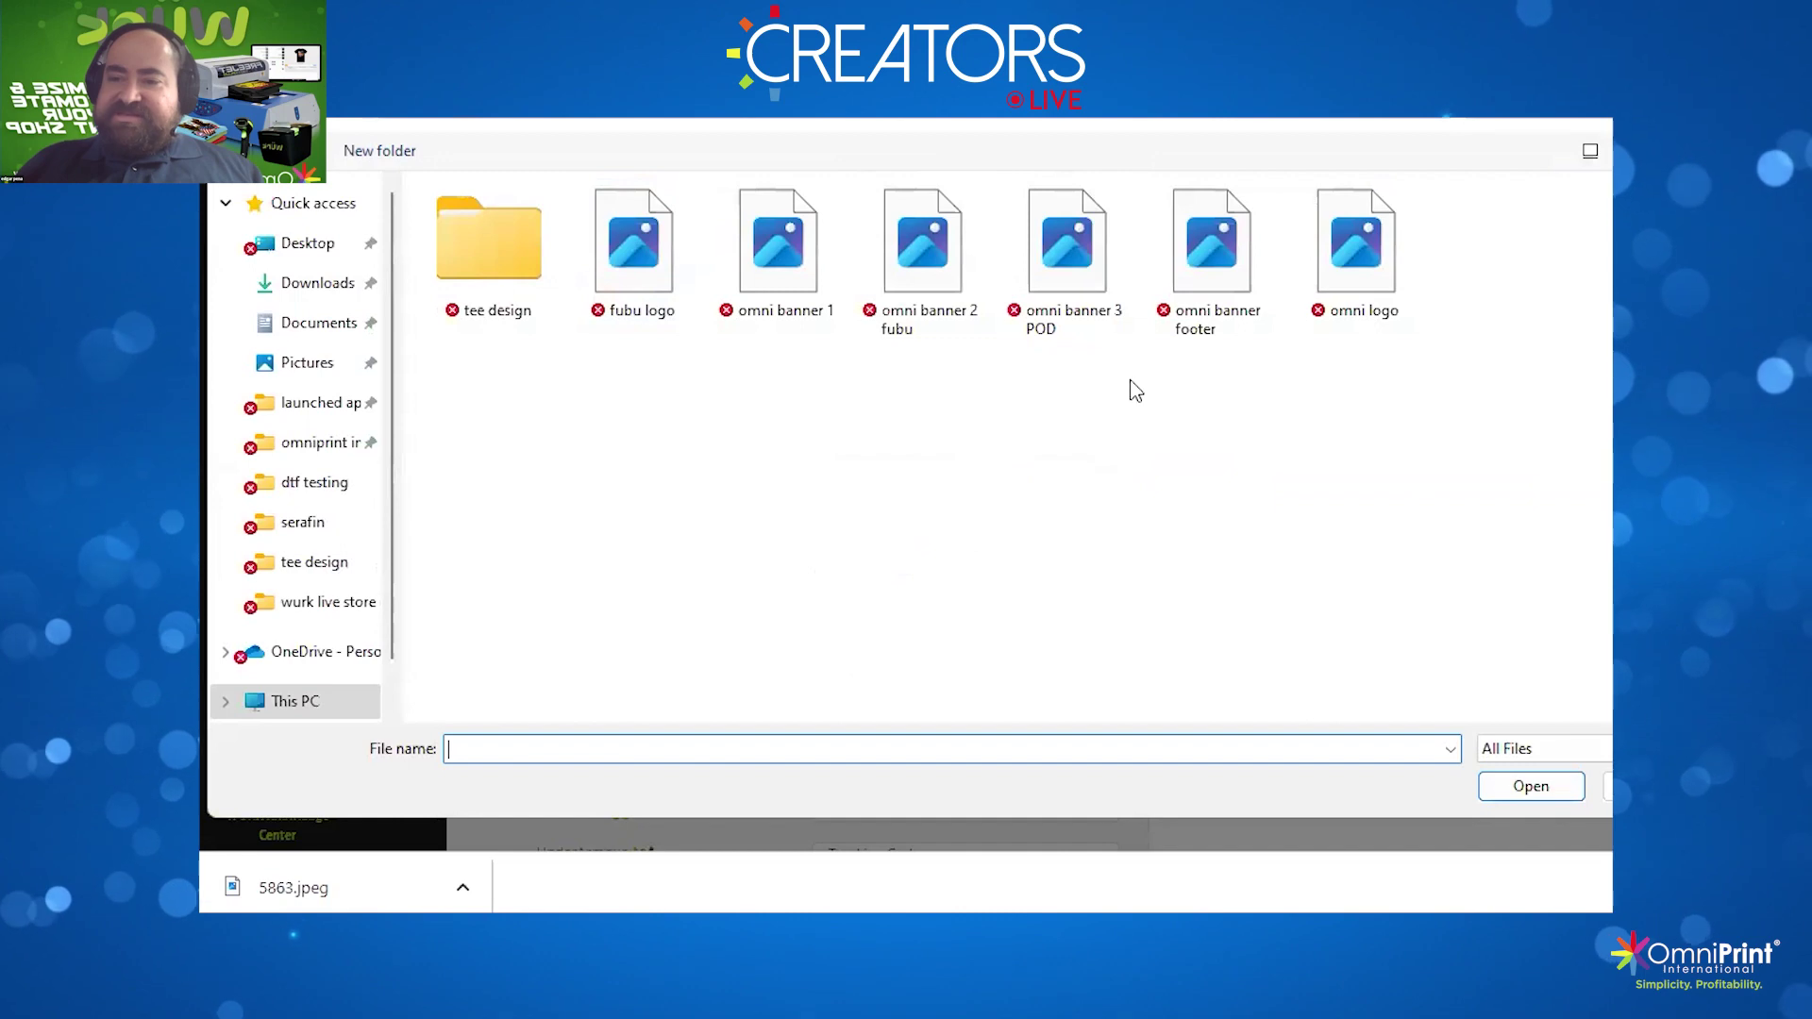
{"action": "left_click", "coordinate": [1188, 328]}
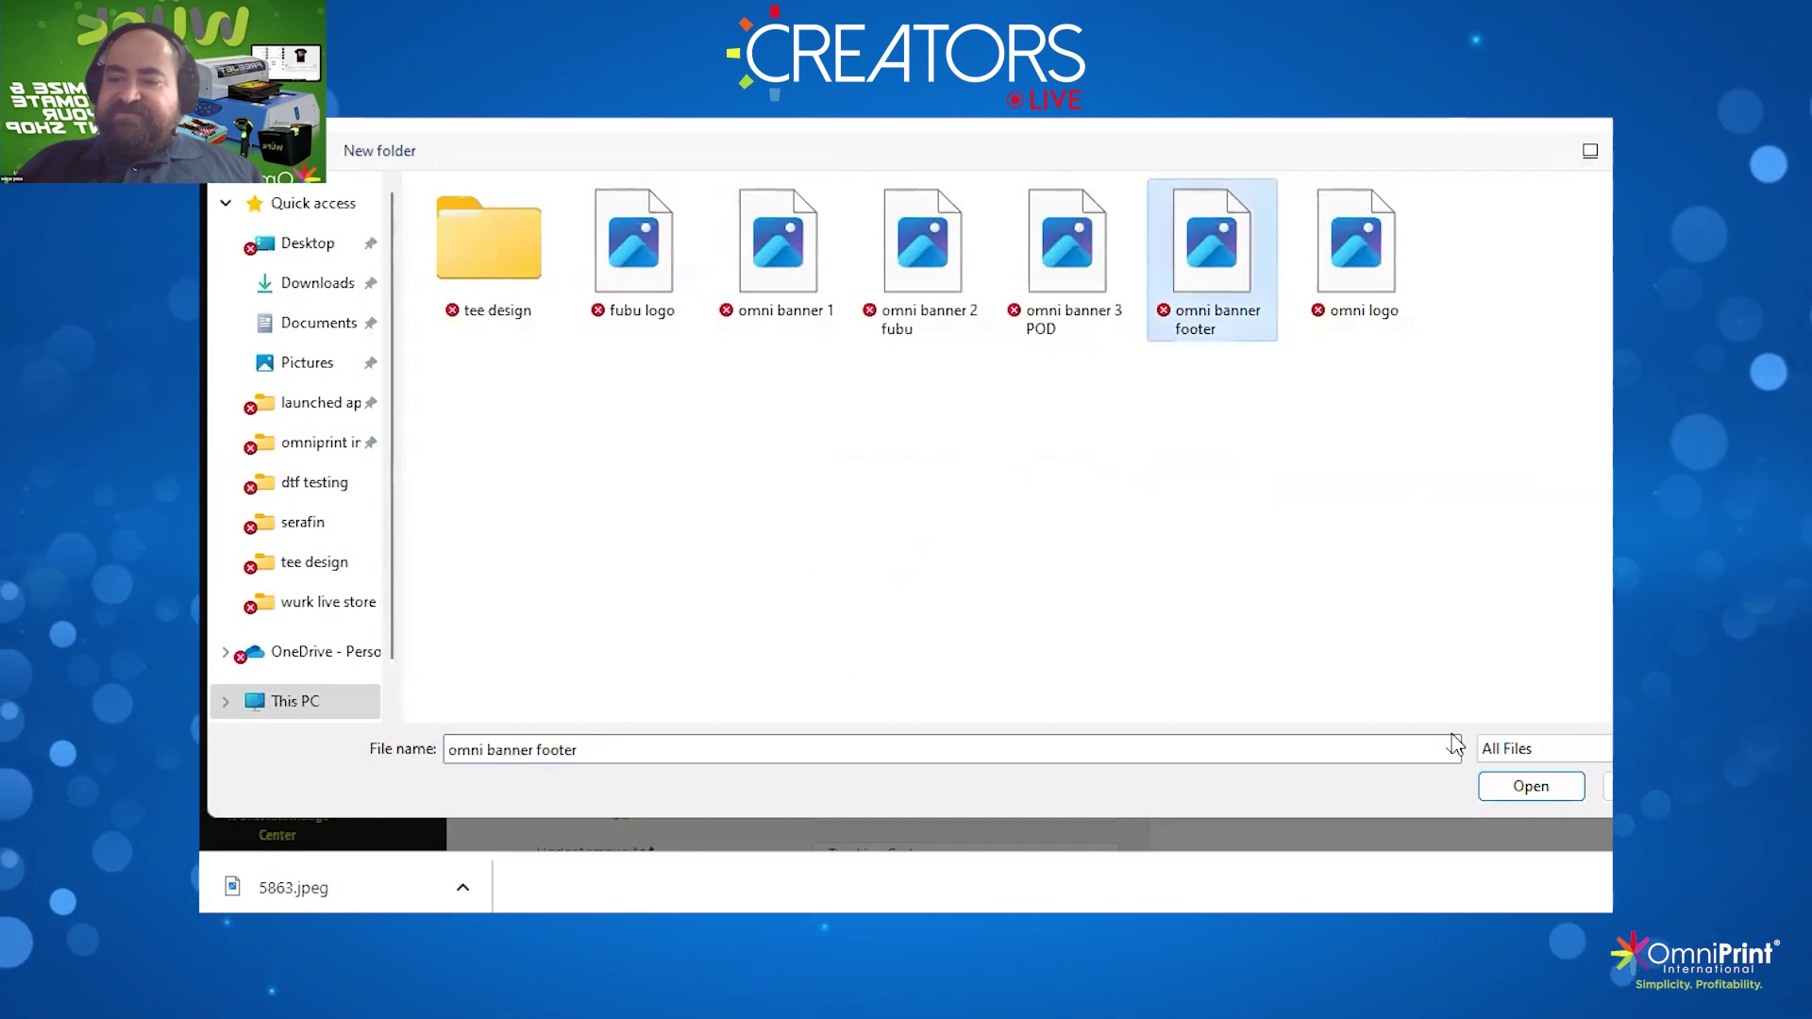
{"action": "left_click", "coordinate": [1524, 786]}
{"action": "left_click", "coordinate": [477, 228]}
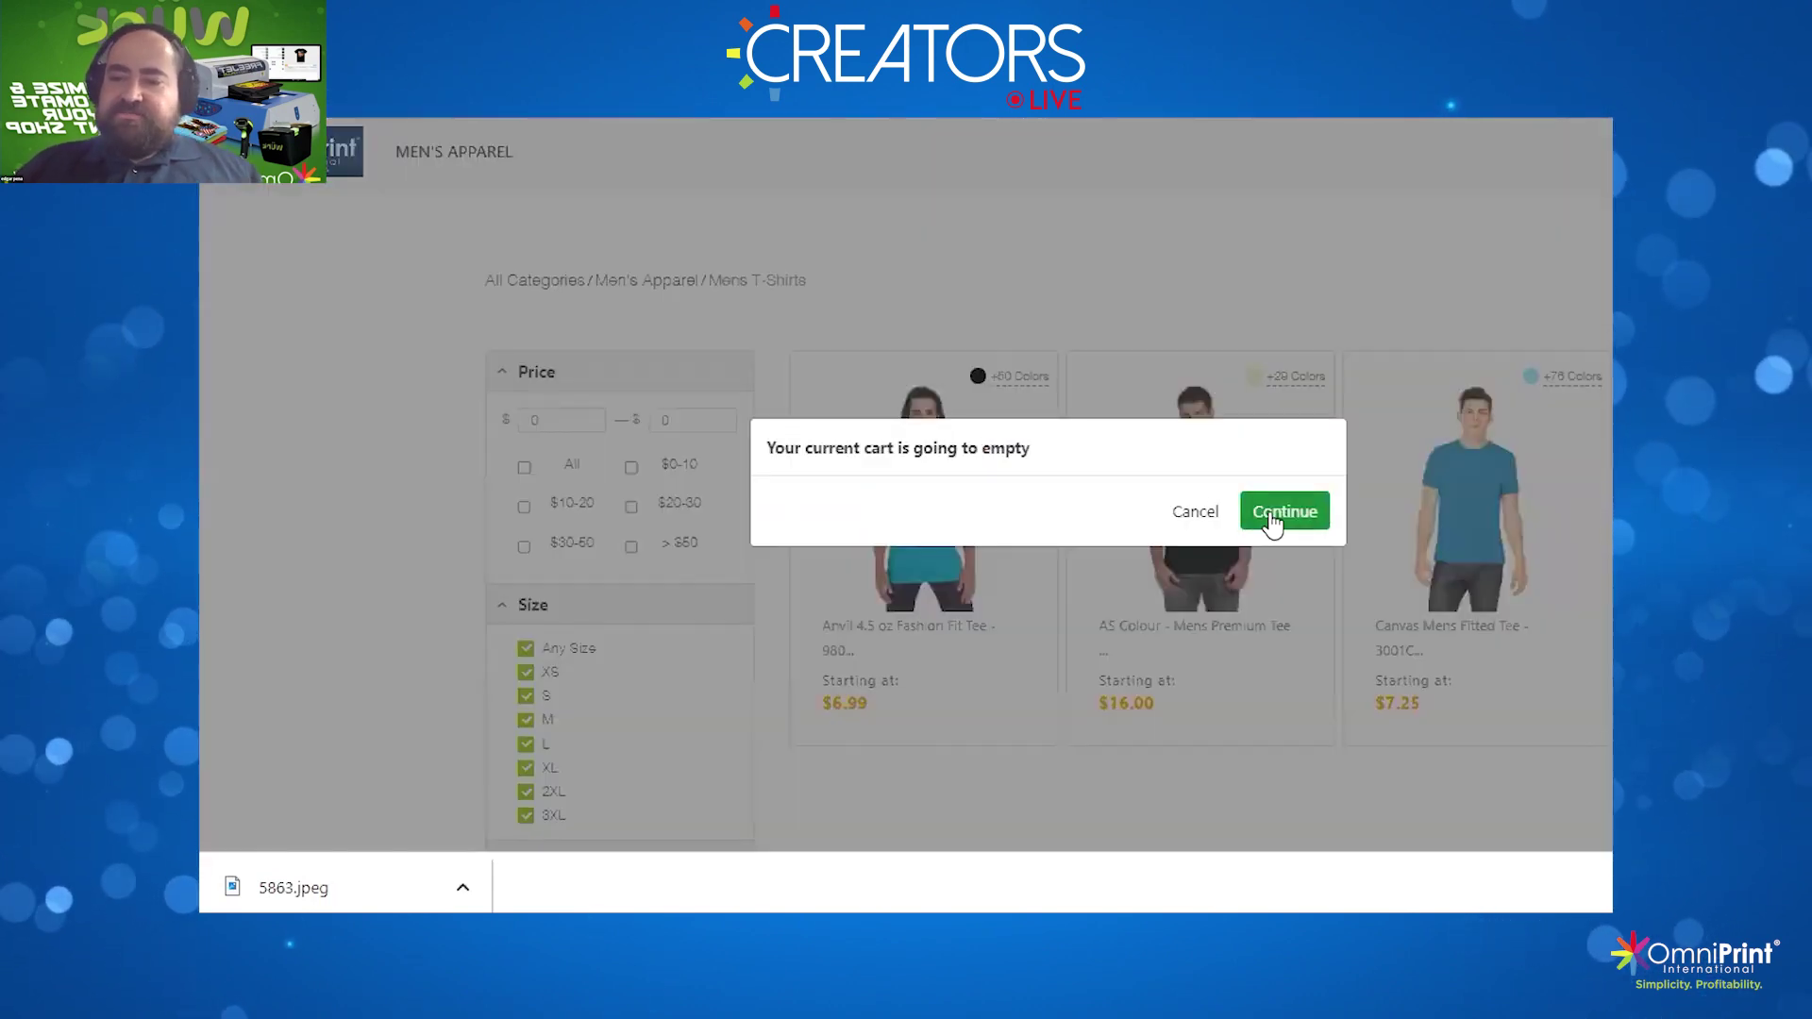
Continue to the Creators Live storefront home page, emptying the cart, and check its header carousel and footer banner
{"action": "left_click", "coordinate": [1271, 512]}
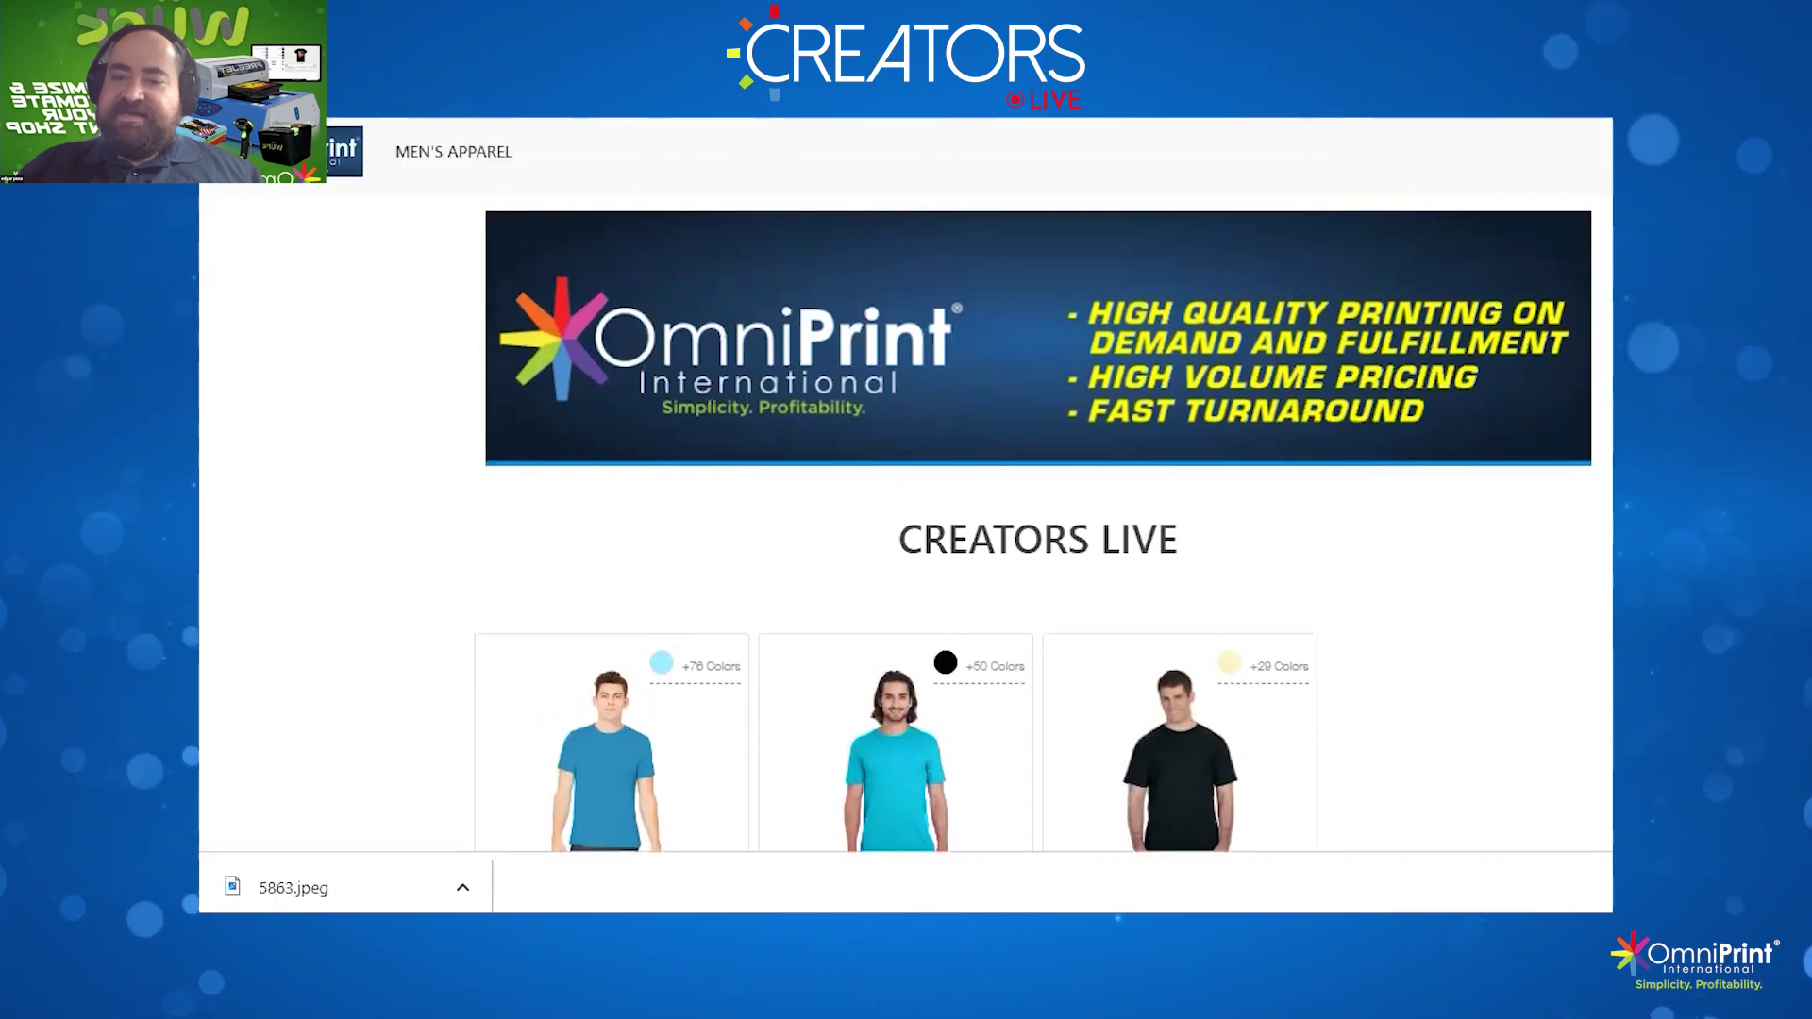
{"action": "scroll", "coordinate": [1225, 675], "scroll_direction": "down", "scroll_amount": 5}
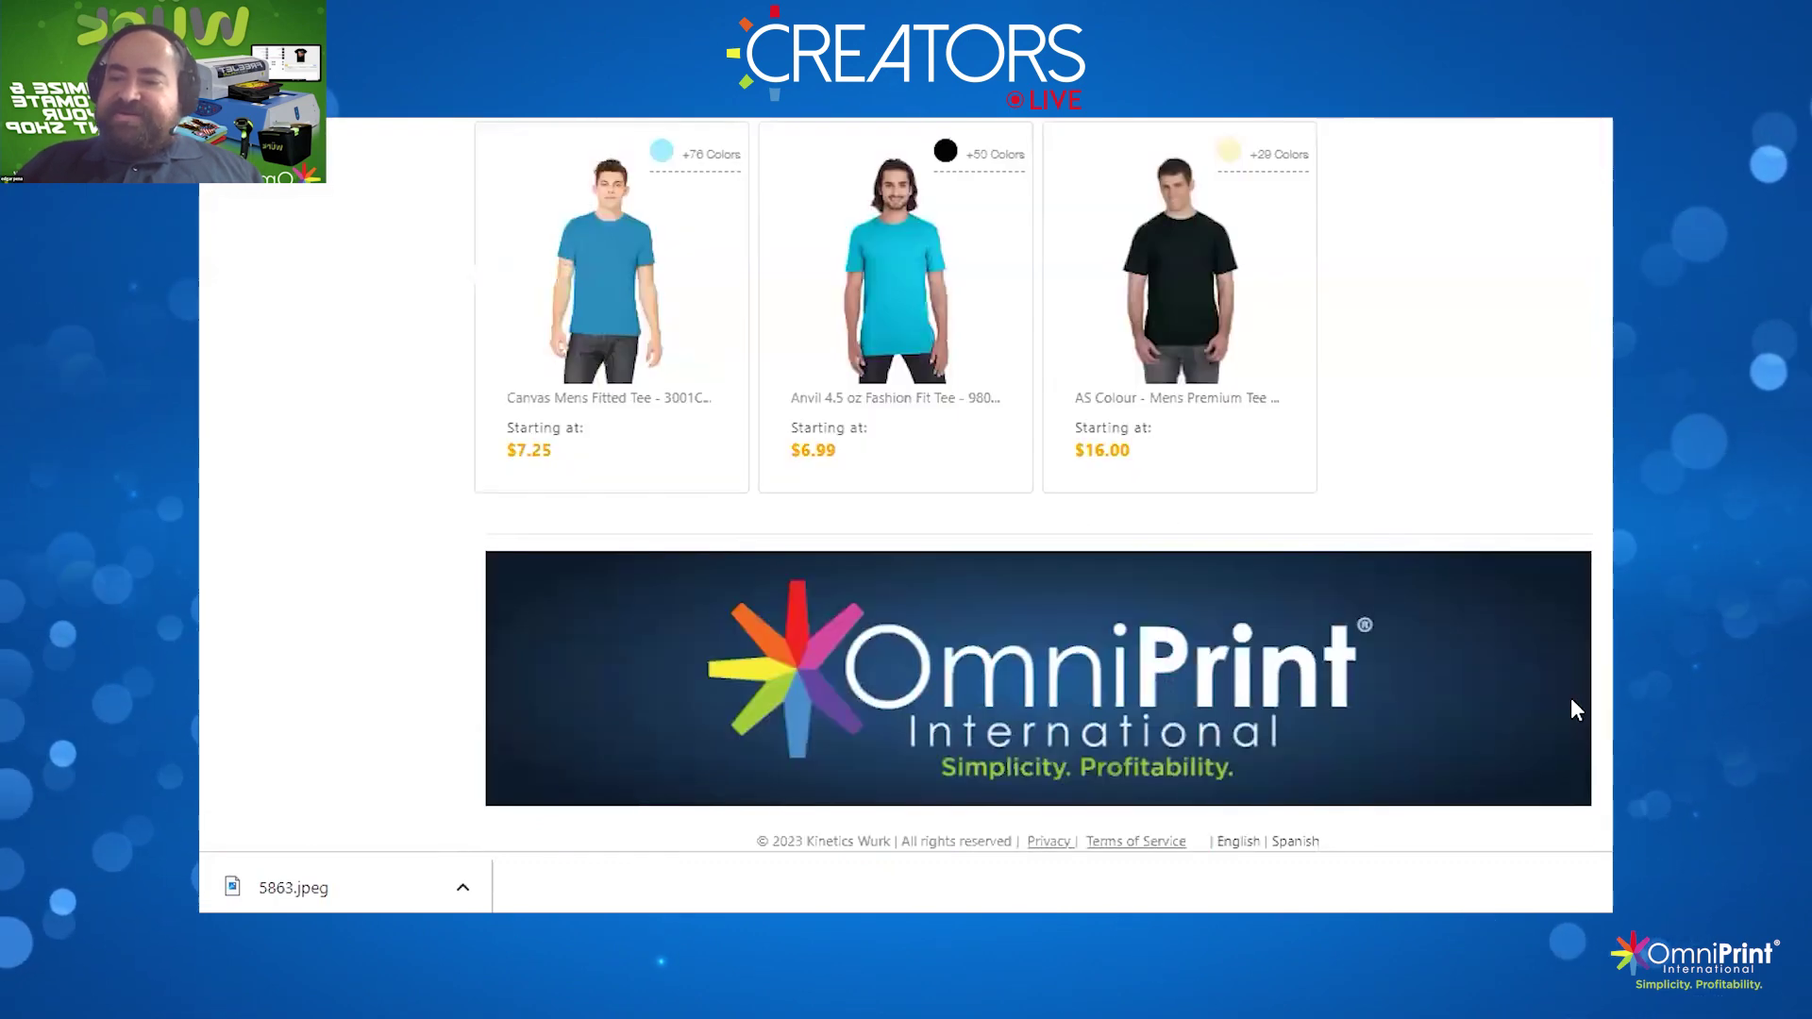
{"action": "scroll", "coordinate": [1571, 702], "scroll_direction": "up", "scroll_amount": 5}
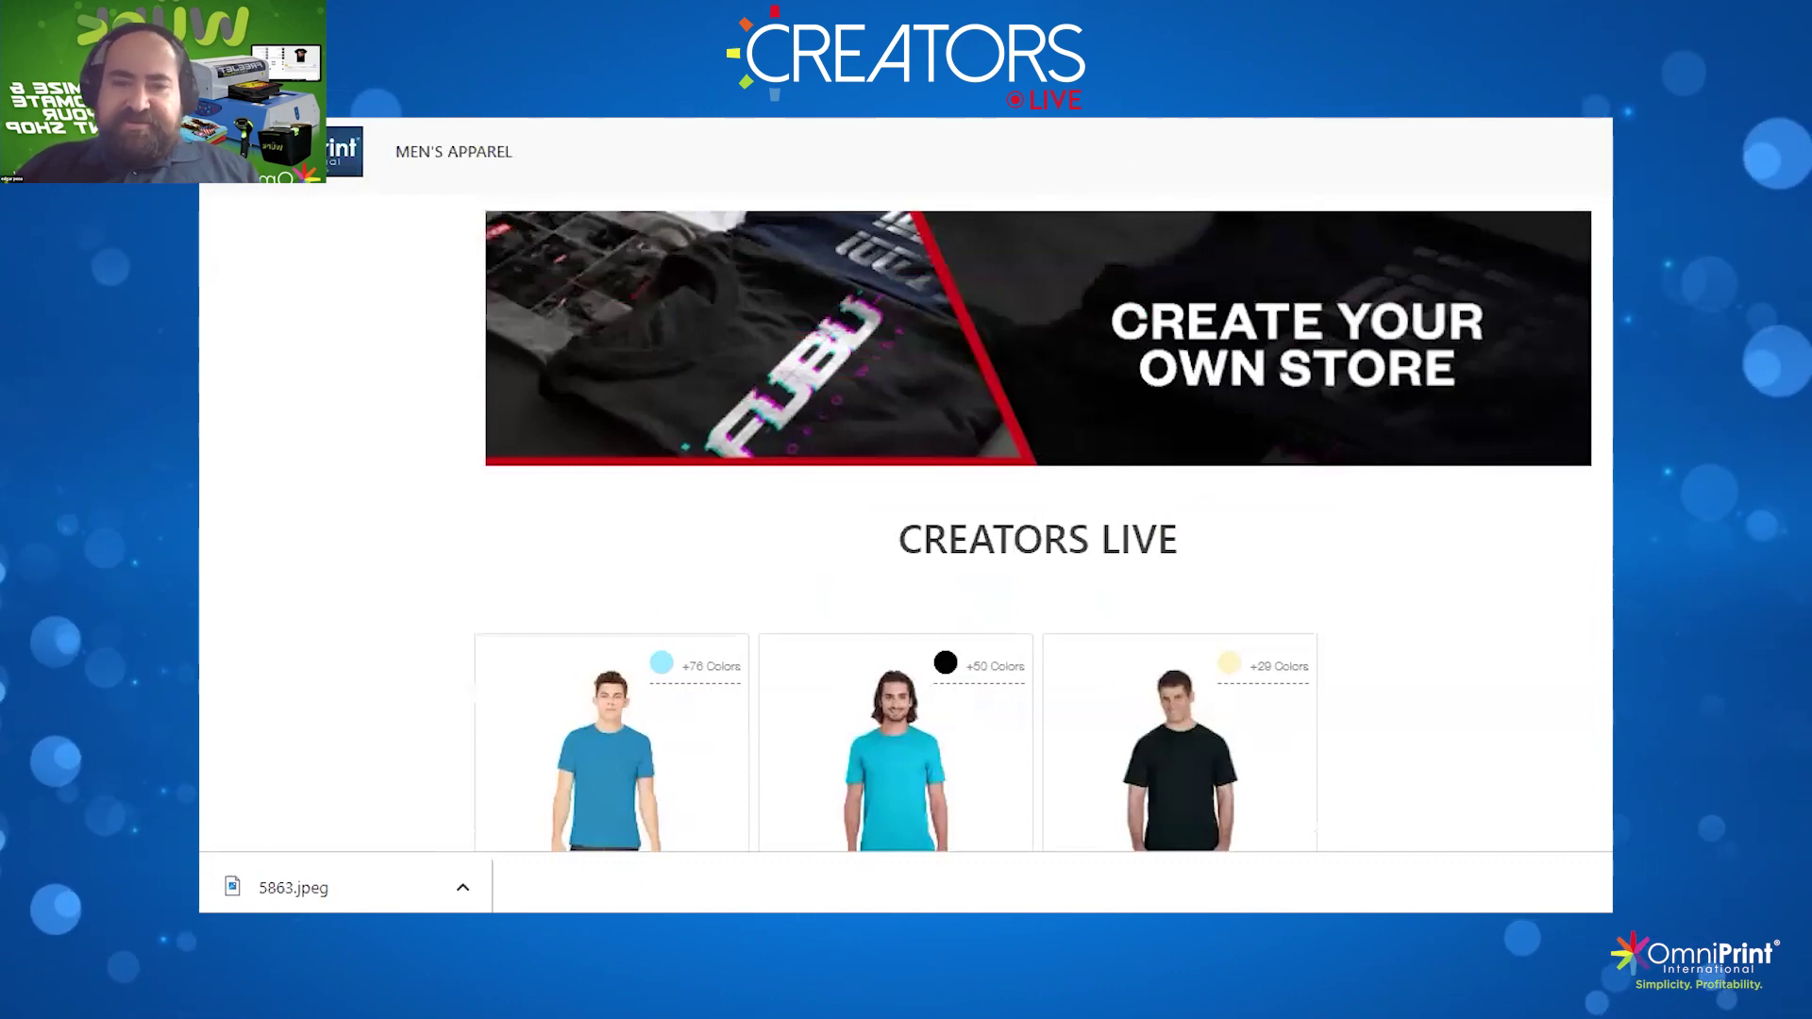
Open the Venta Outlets website in a new browser tab and examine its home page banners and featured categories
{"action": "key", "text": "ctrl+t"}
{"action": "type", "text": "ve"}
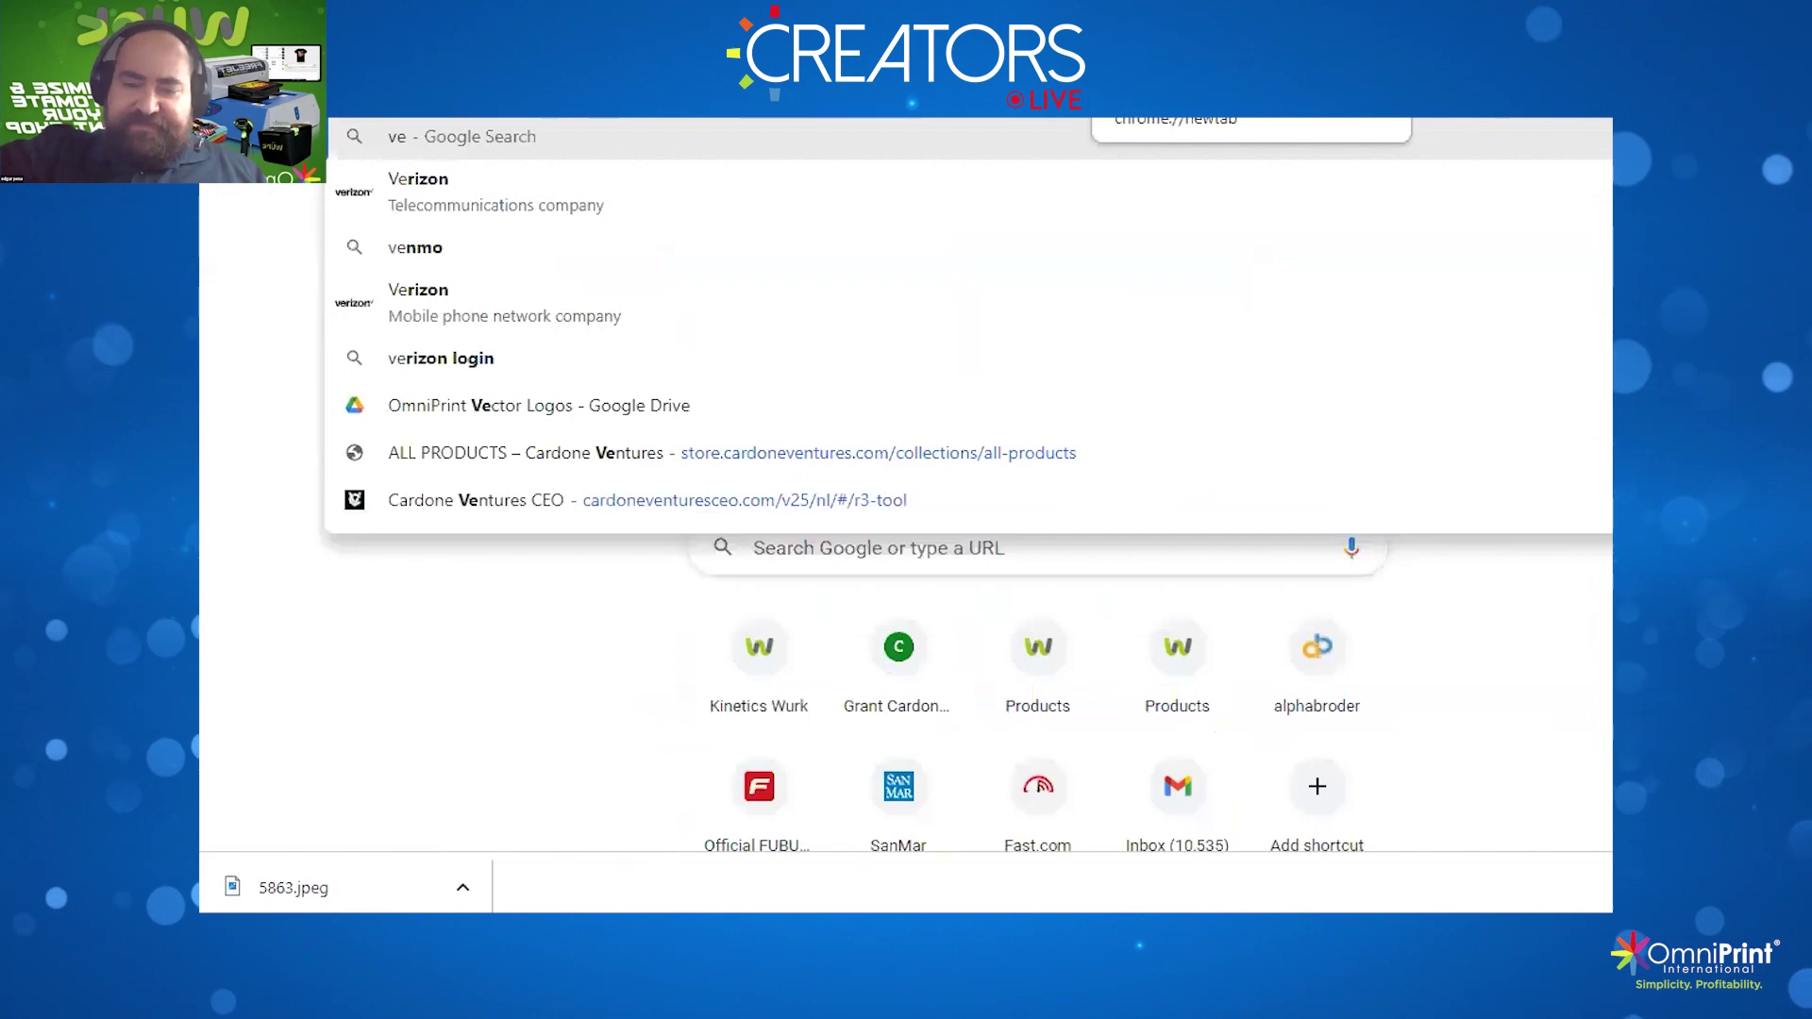
{"action": "type", "text": "nta"}
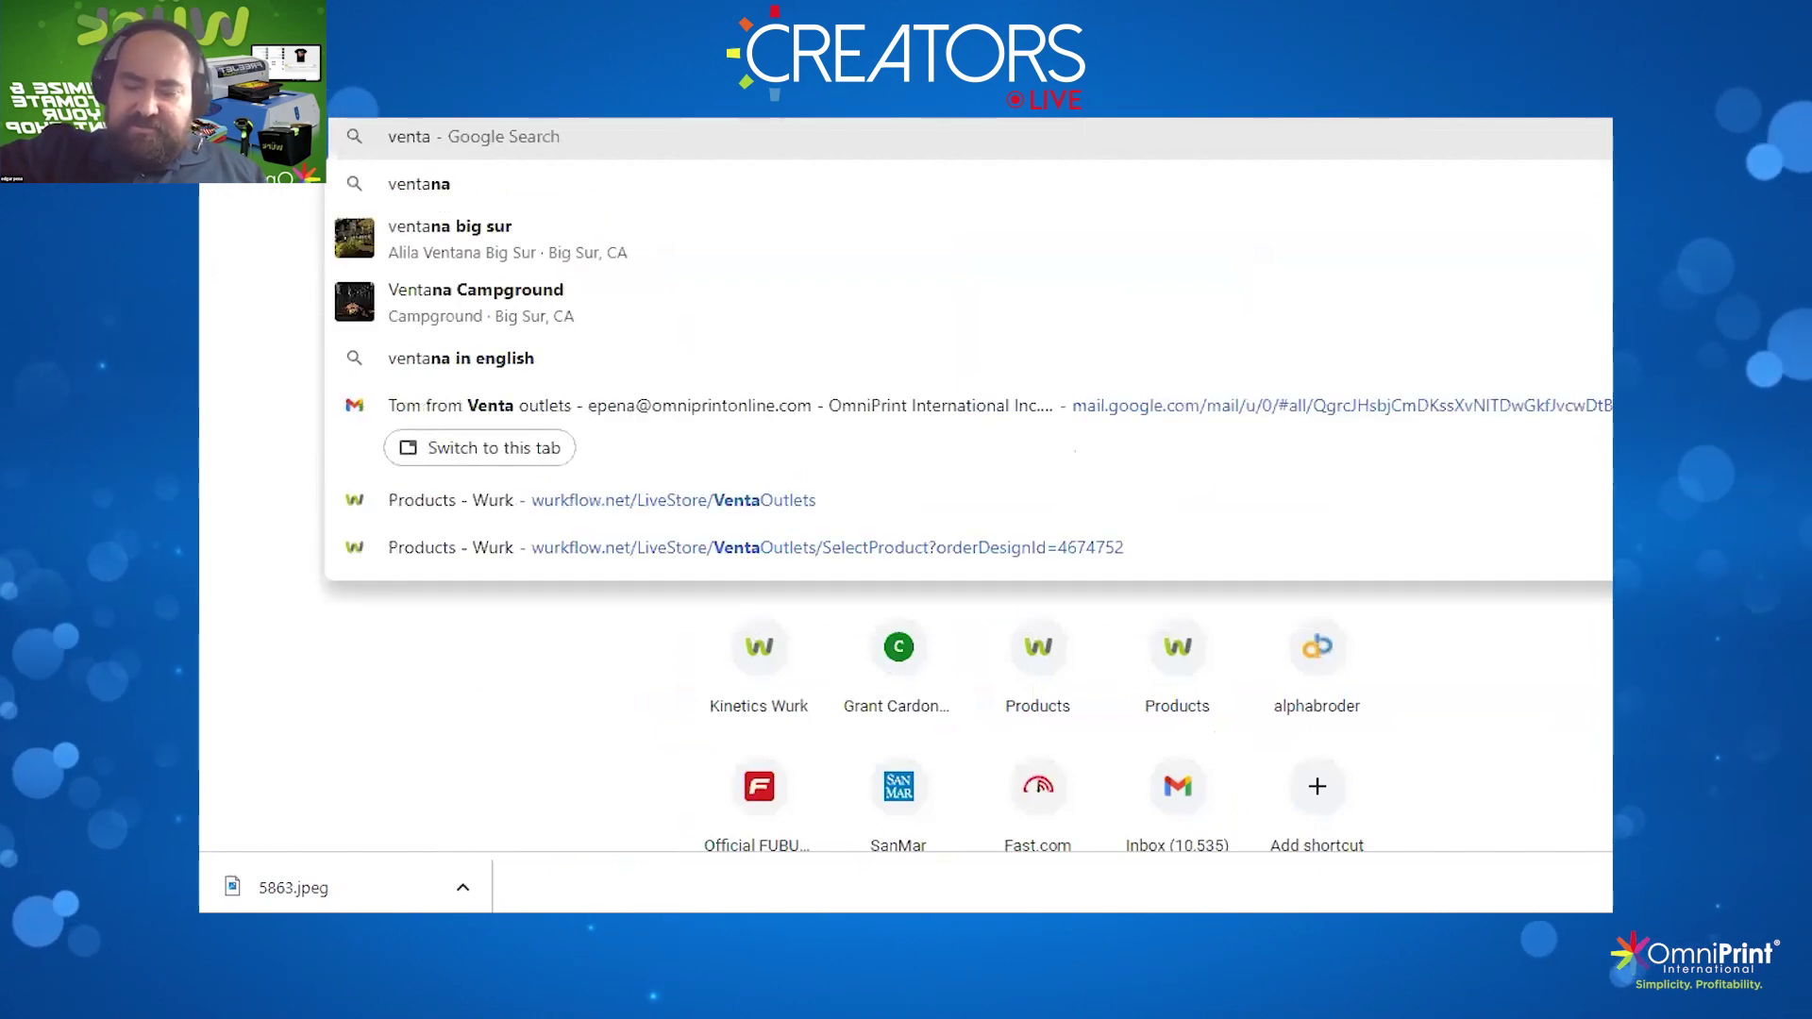
{"action": "type", "text": "out"}
{"action": "key", "text": "Return"}
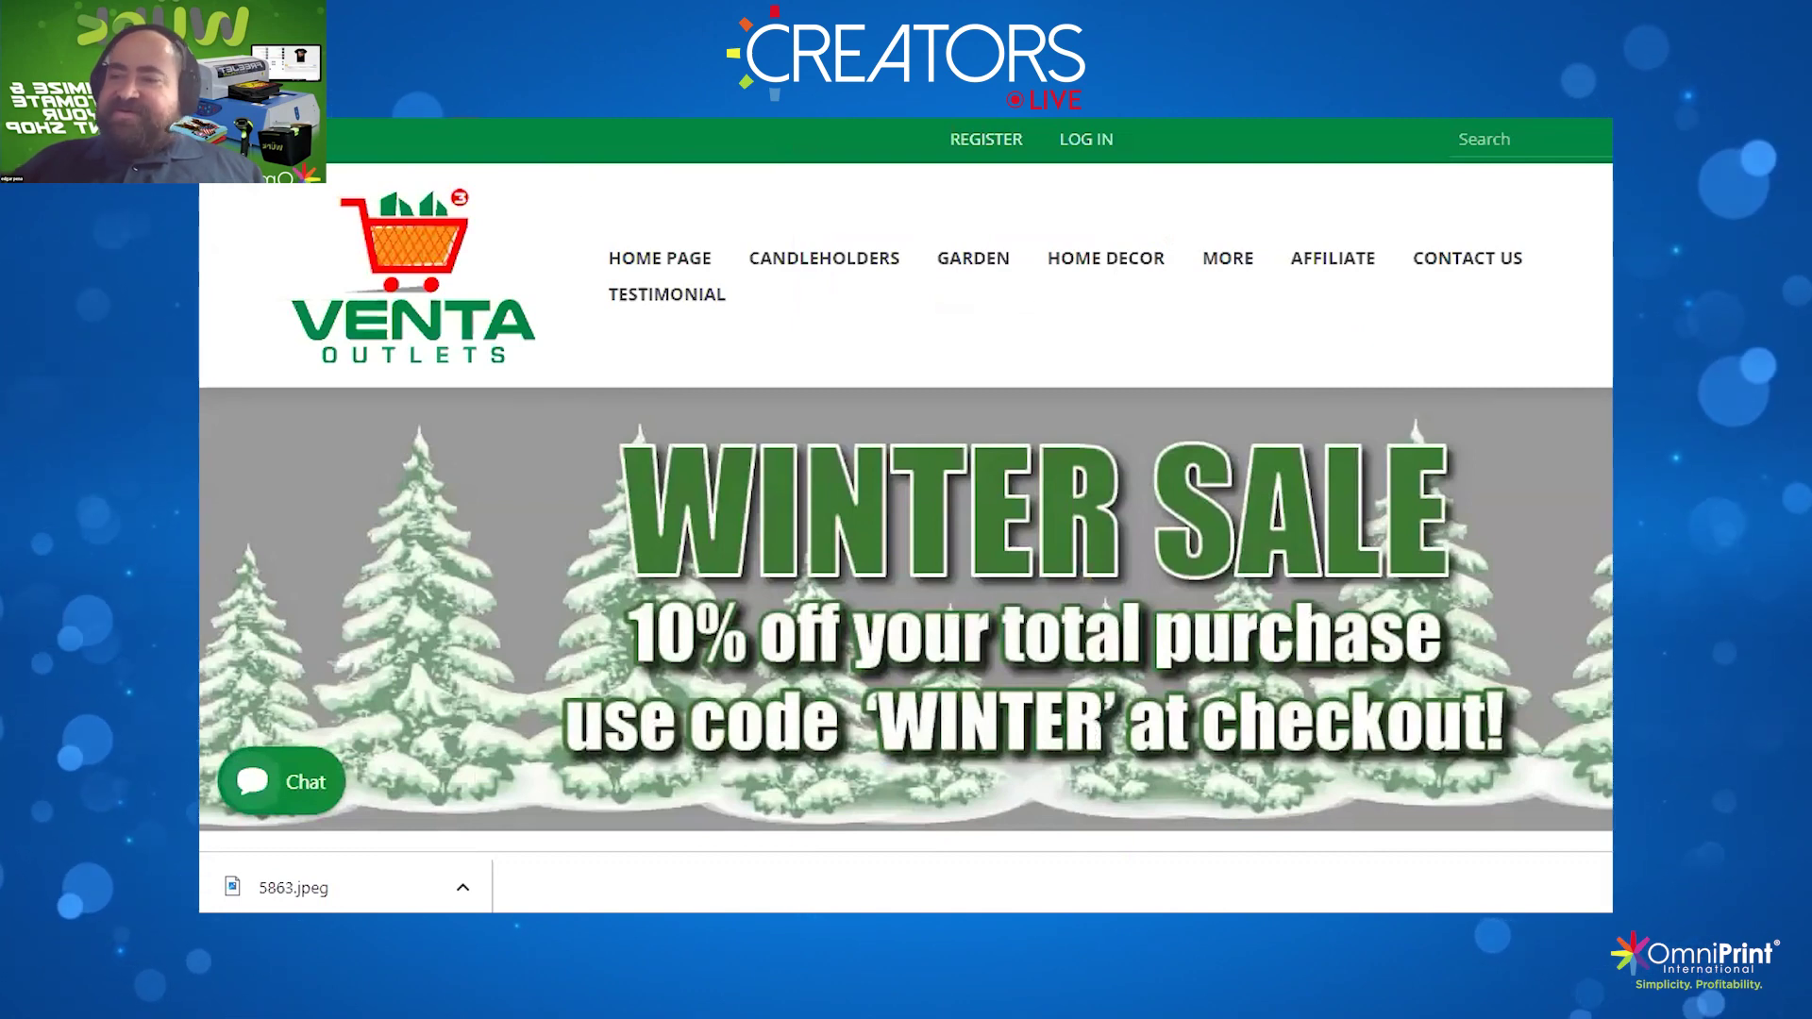
{"action": "scroll", "coordinate": [906, 509], "scroll_direction": "down", "scroll_amount": 1}
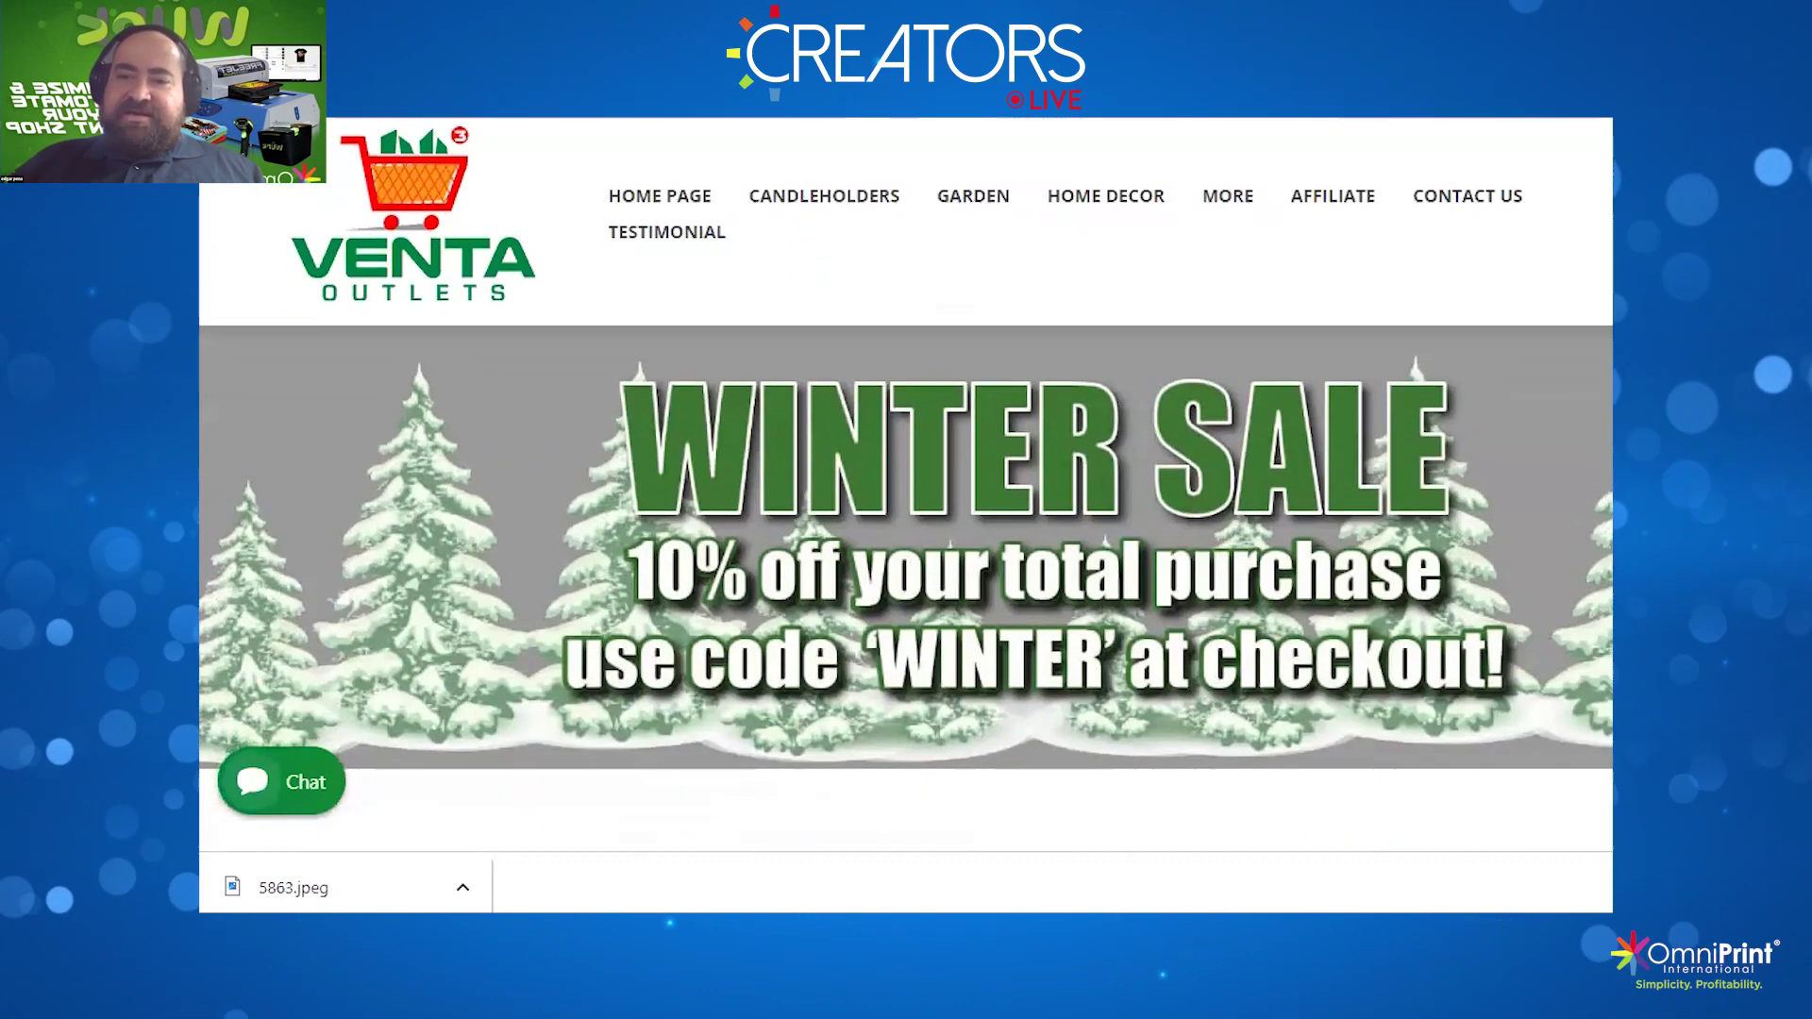
{"action": "scroll", "coordinate": [906, 515], "scroll_direction": "down", "scroll_amount": 10}
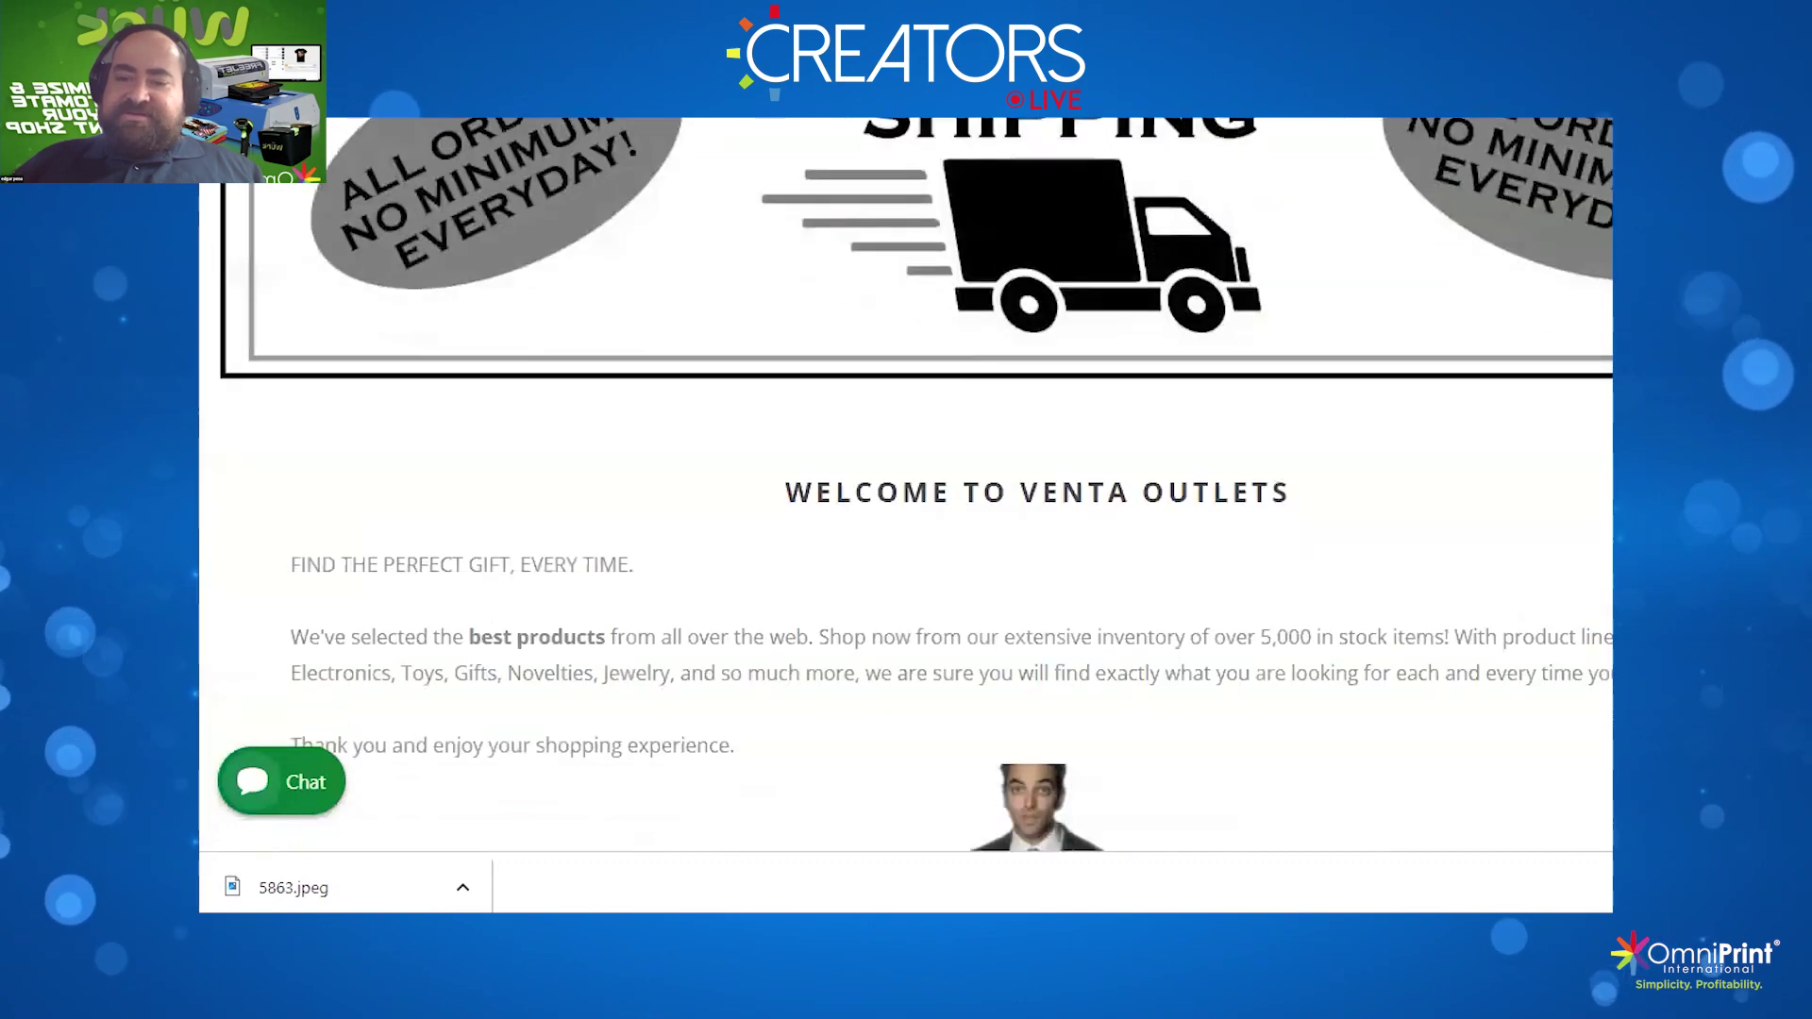
{"action": "scroll", "coordinate": [906, 509], "scroll_direction": "down", "scroll_amount": 3}
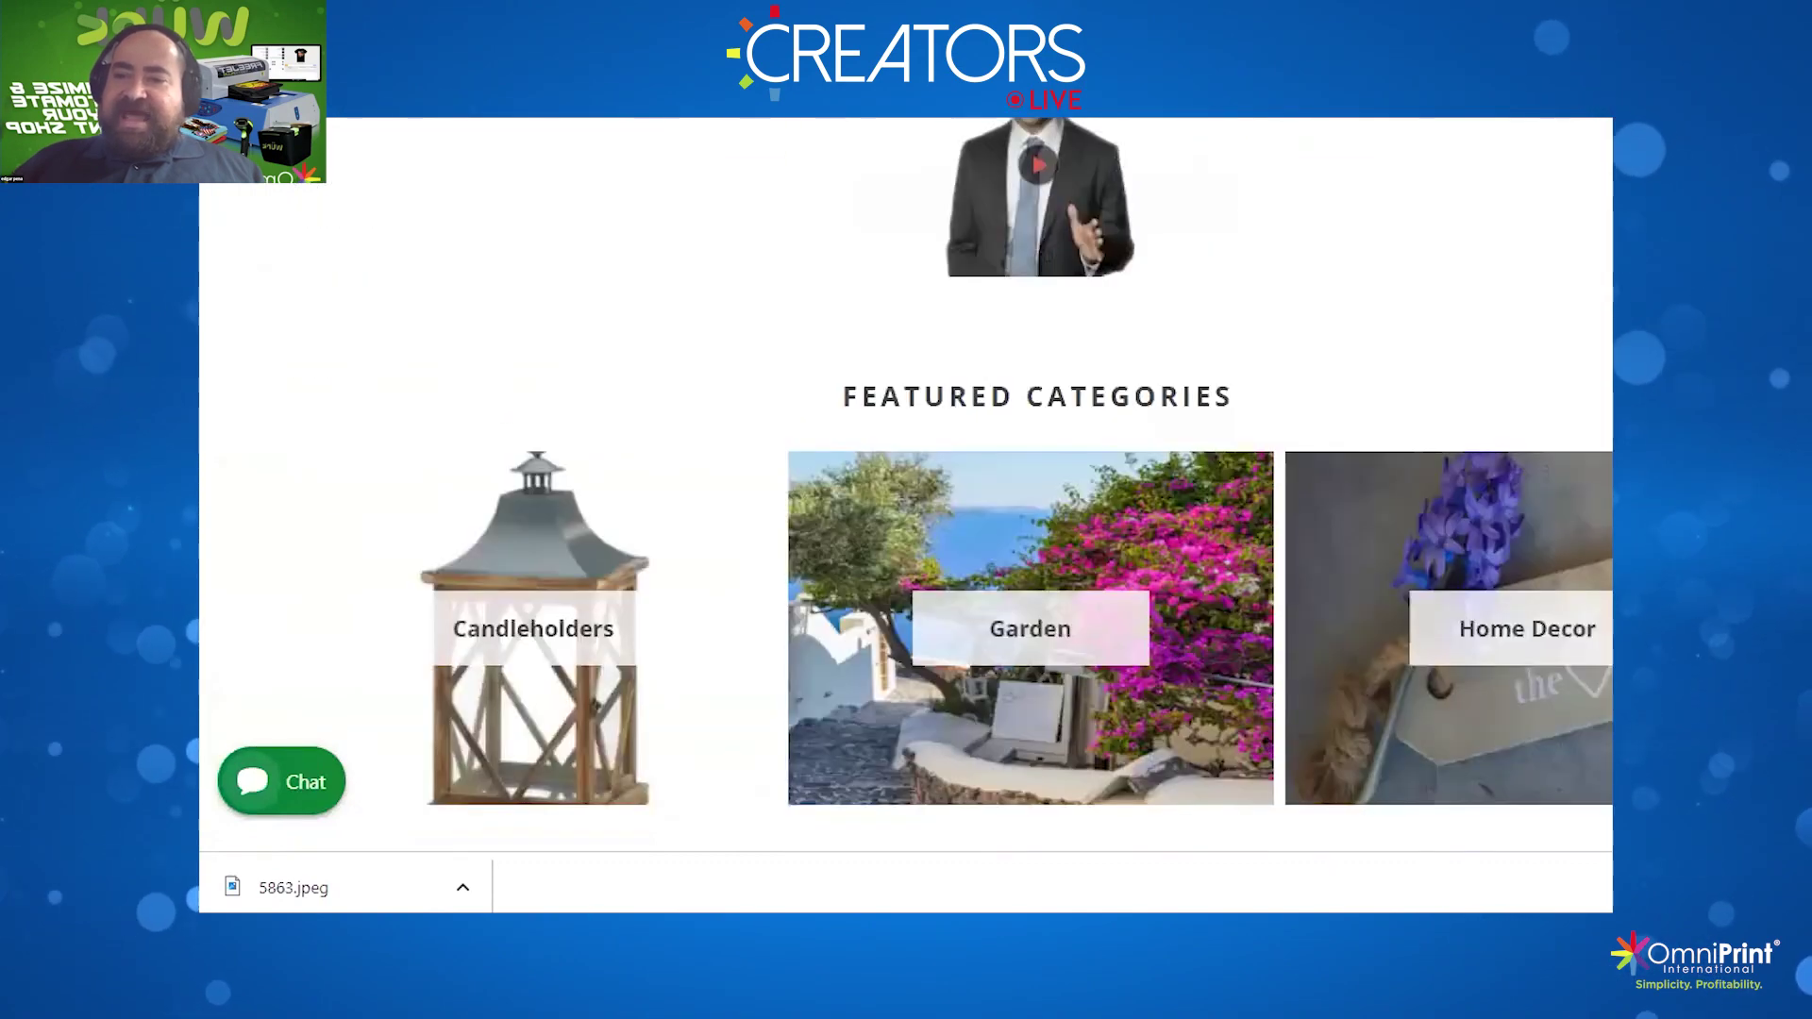
{"action": "key", "text": "Home"}
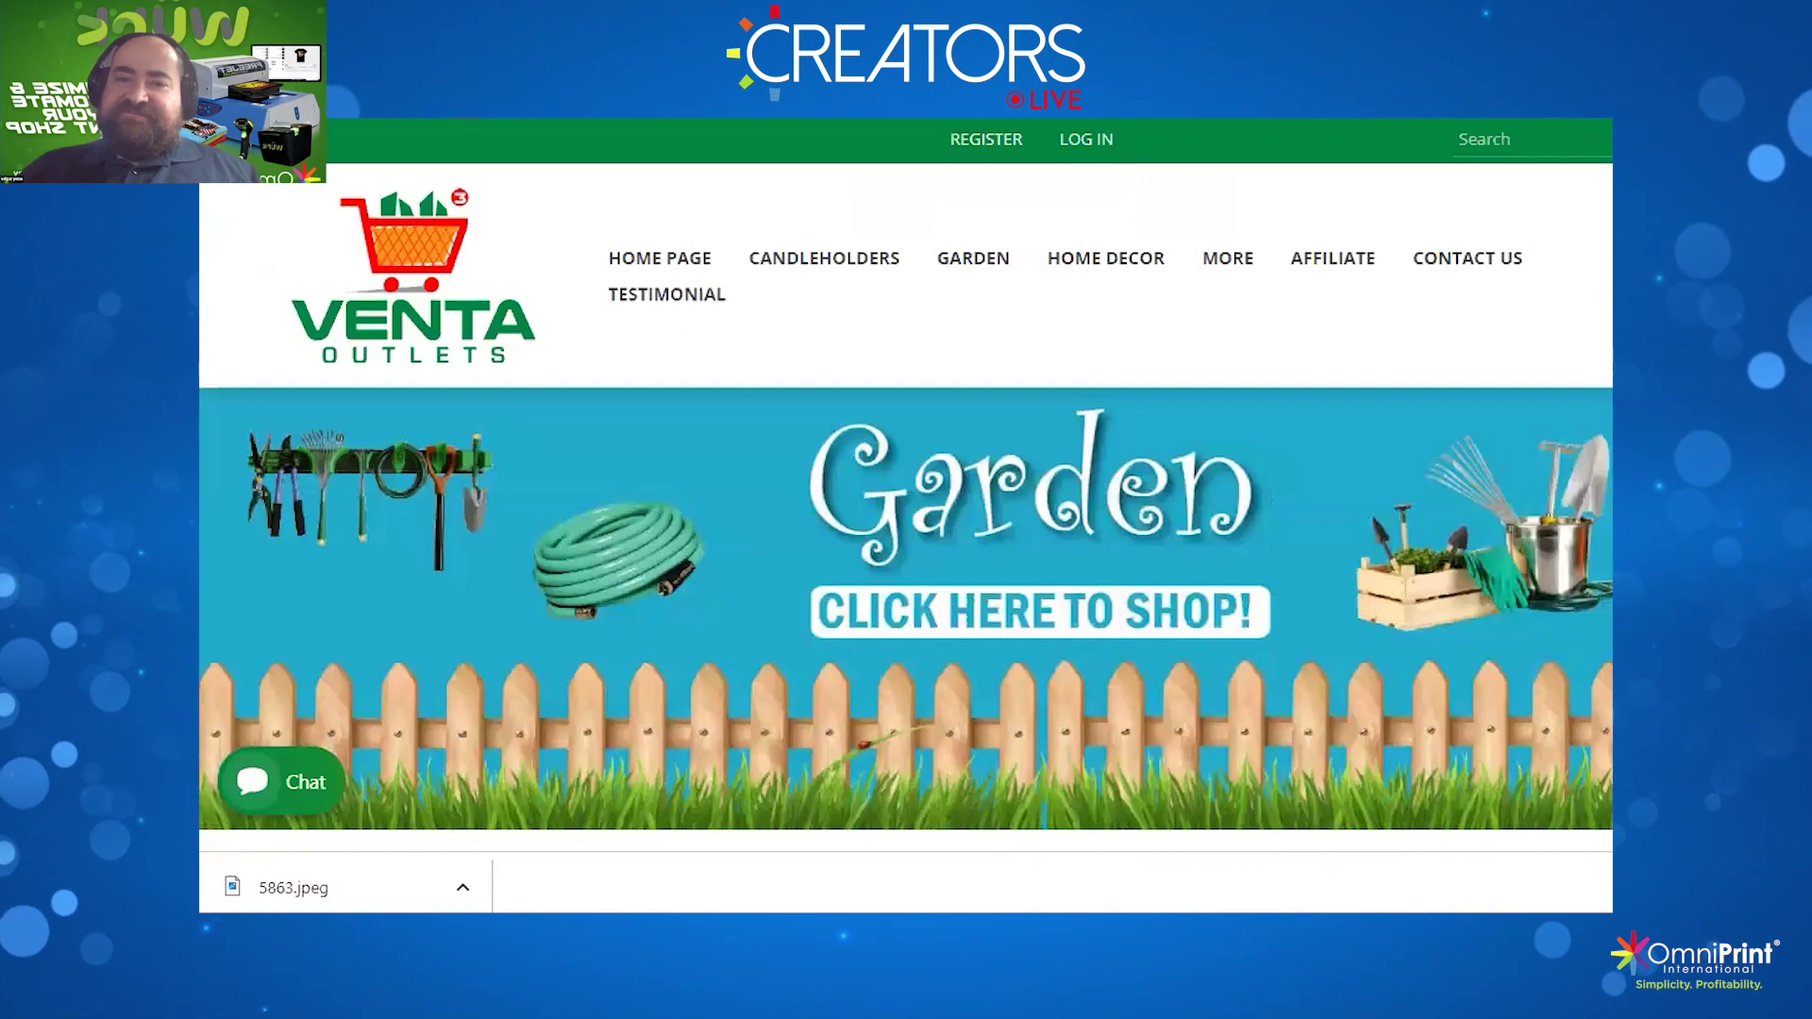
Compare the Creators Live storefront's banners and product layout with the Venta Outlets home page
{"action": "key", "text": "alt+Tab"}
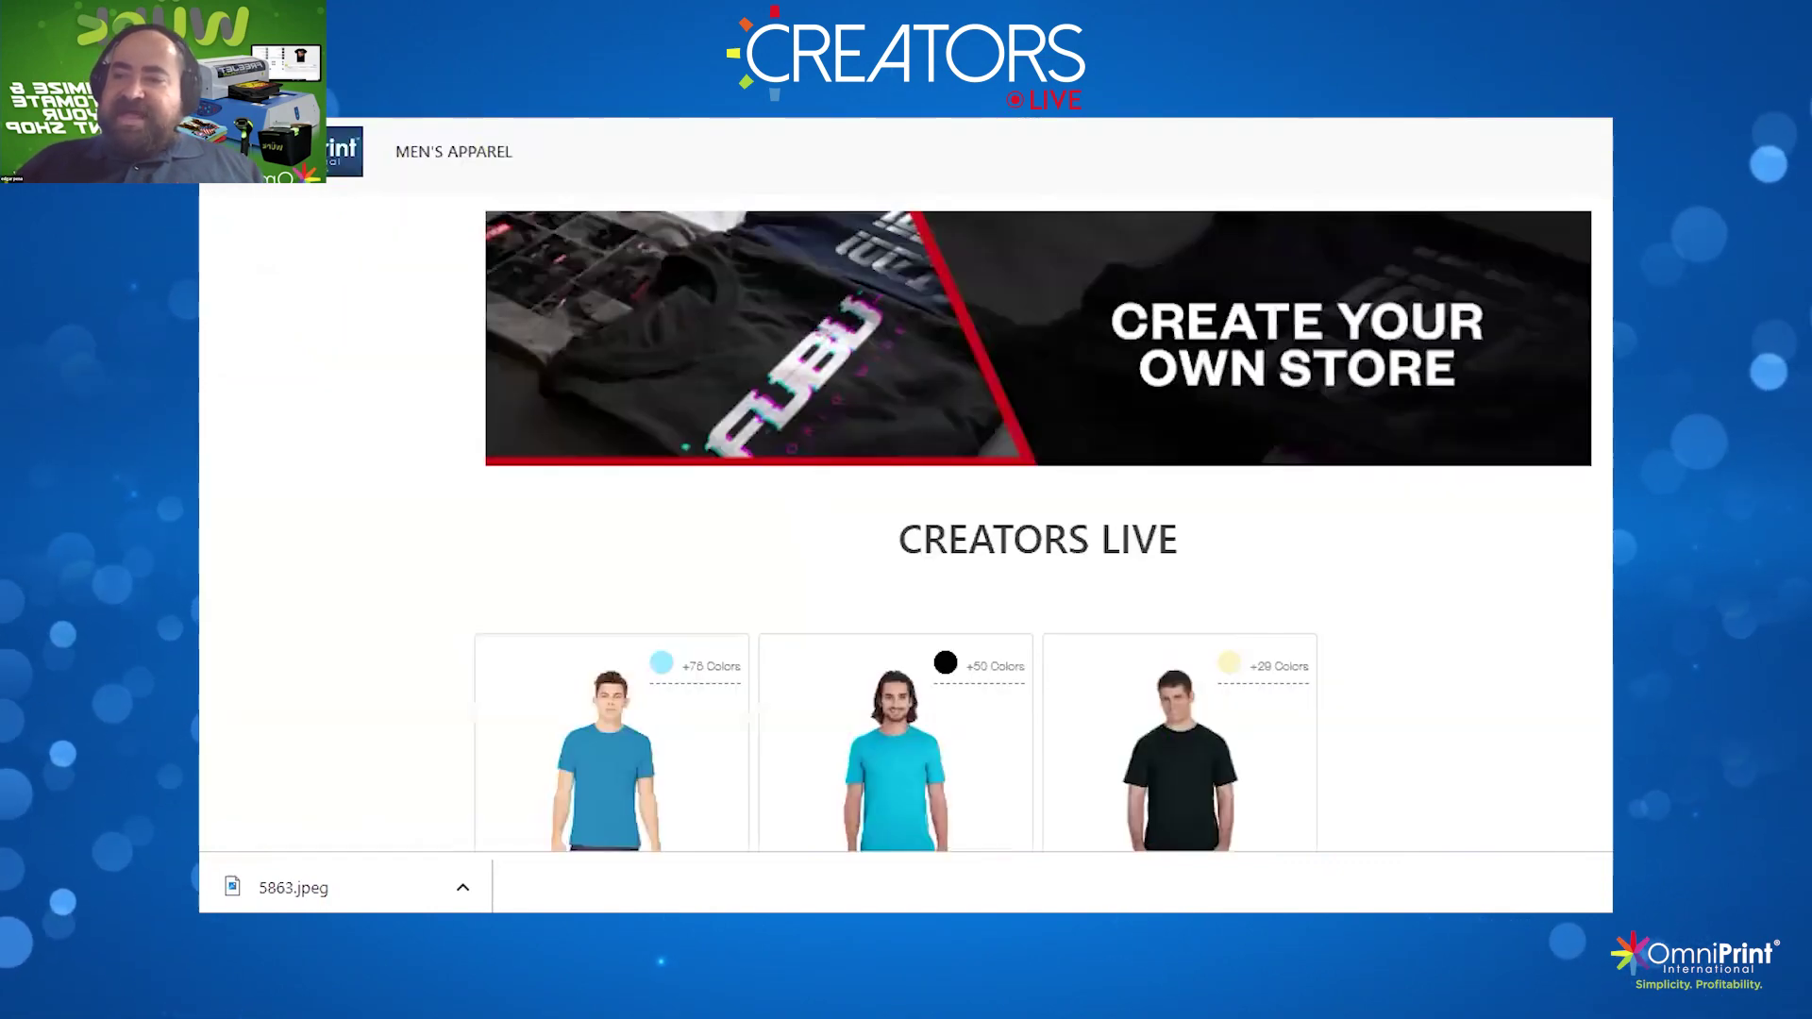
{"action": "scroll", "coordinate": [906, 486], "scroll_direction": "down", "scroll_amount": 5}
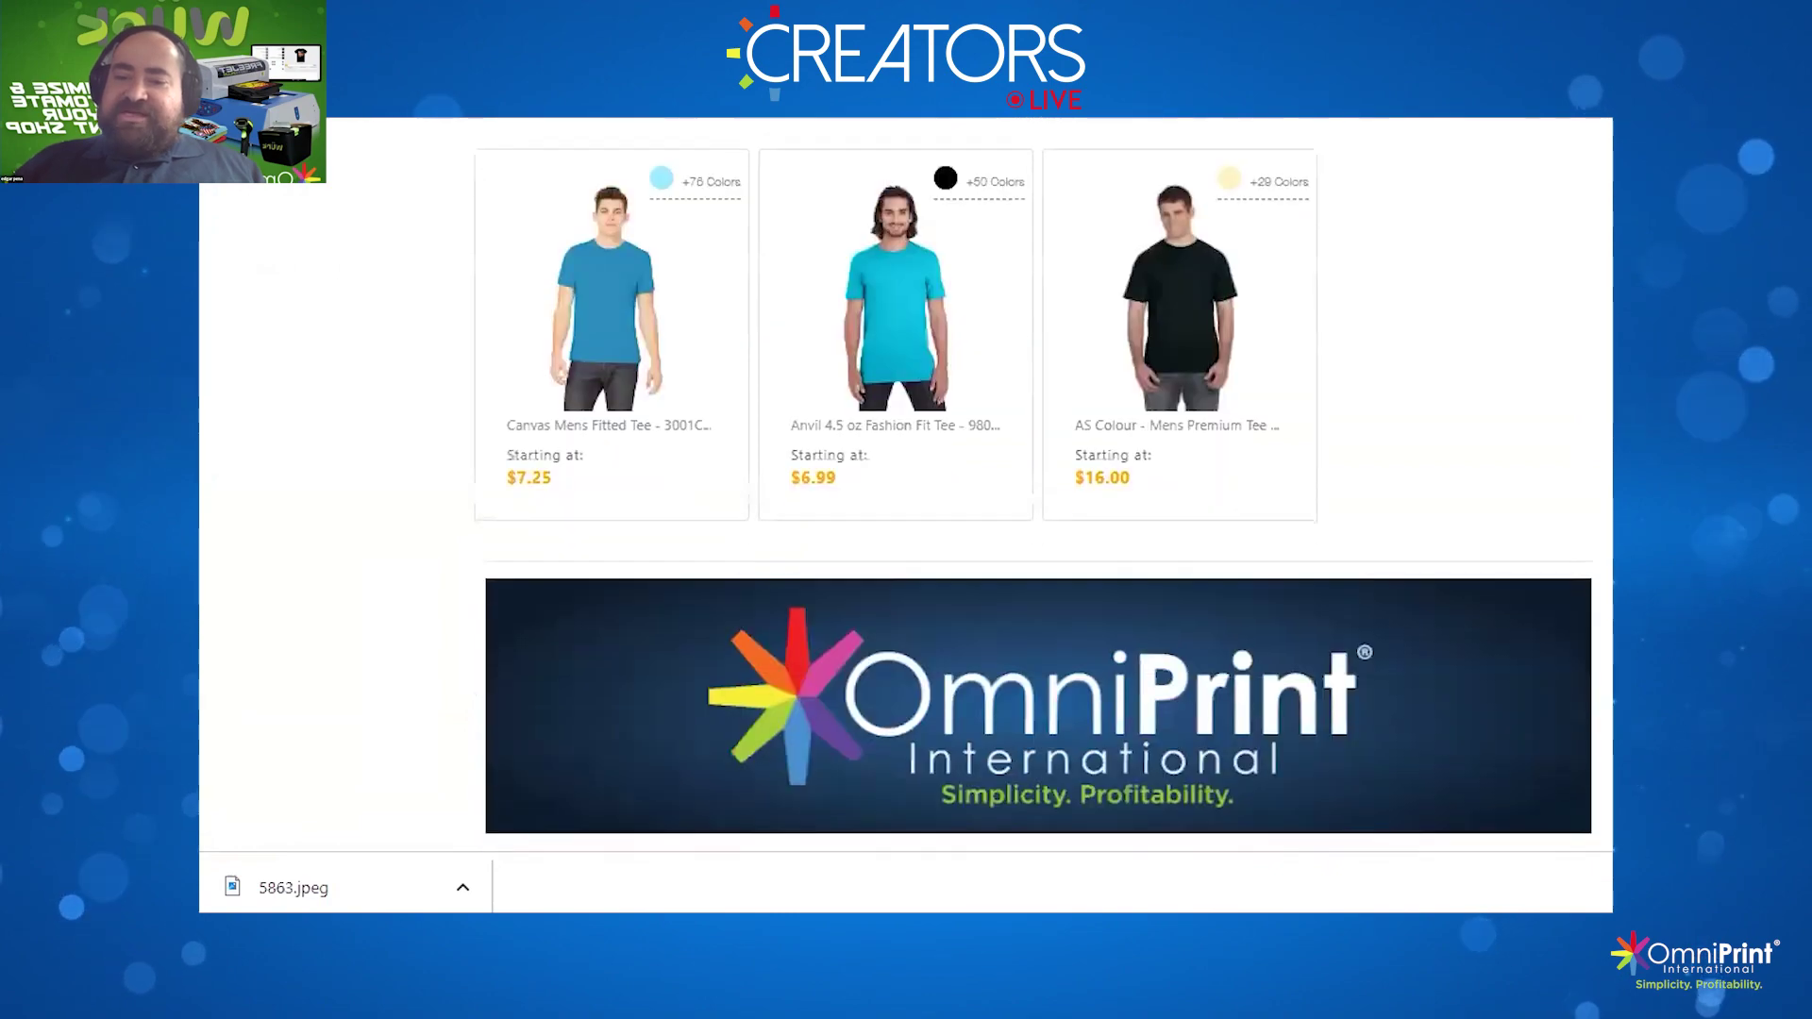
{"action": "scroll", "coordinate": [906, 486], "scroll_direction": "up", "scroll_amount": 1}
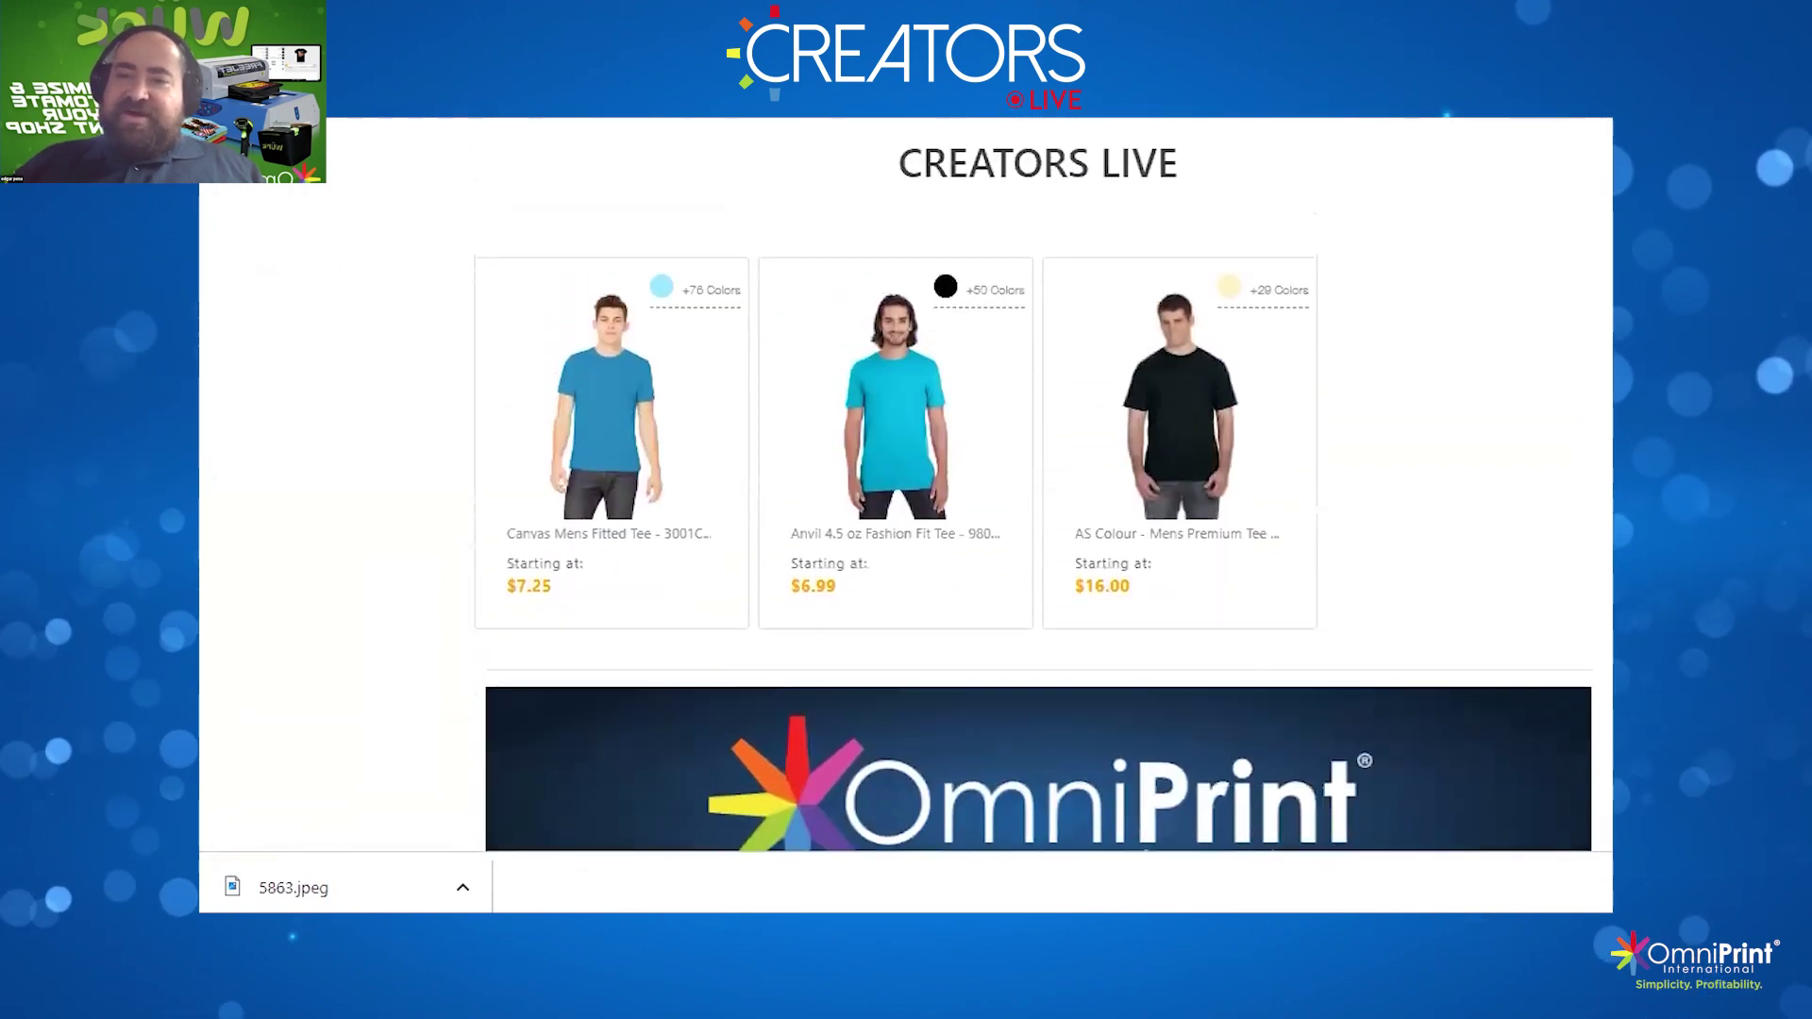
{"action": "scroll", "coordinate": [1293, 179], "scroll_direction": "up", "scroll_amount": 4}
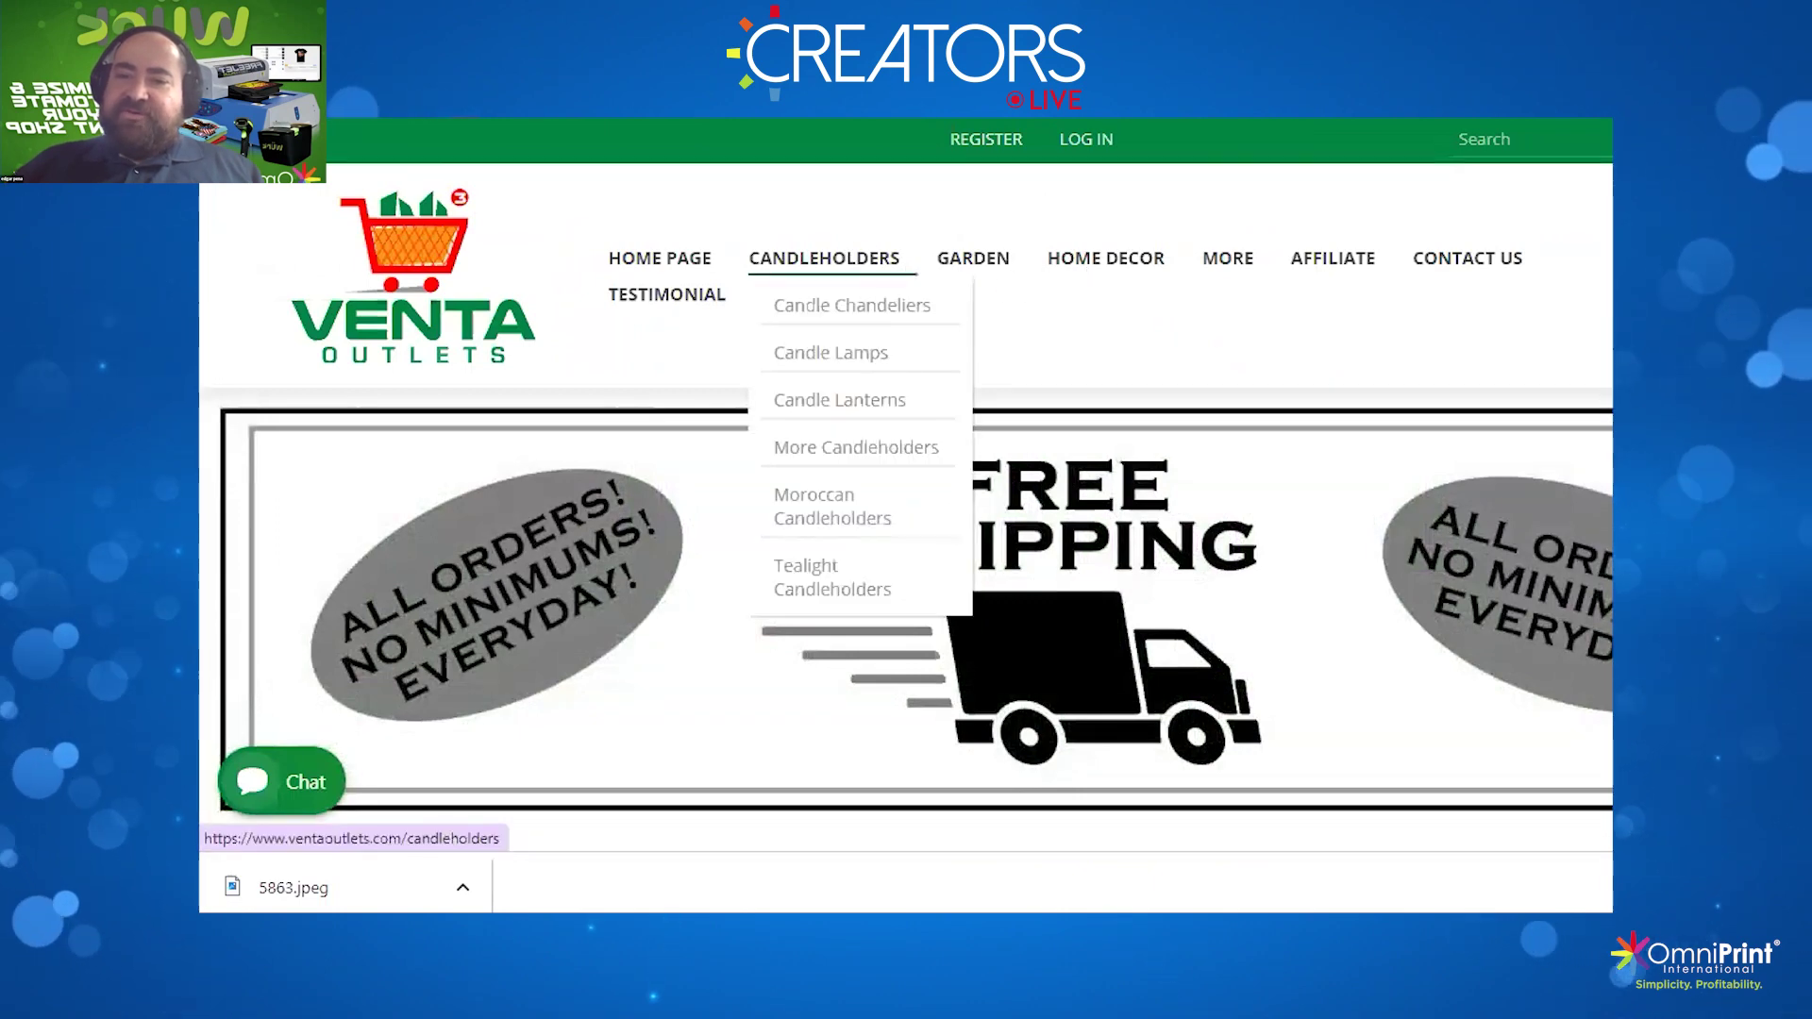
{"action": "scroll", "coordinate": [404, 424], "scroll_direction": "down", "scroll_amount": 4}
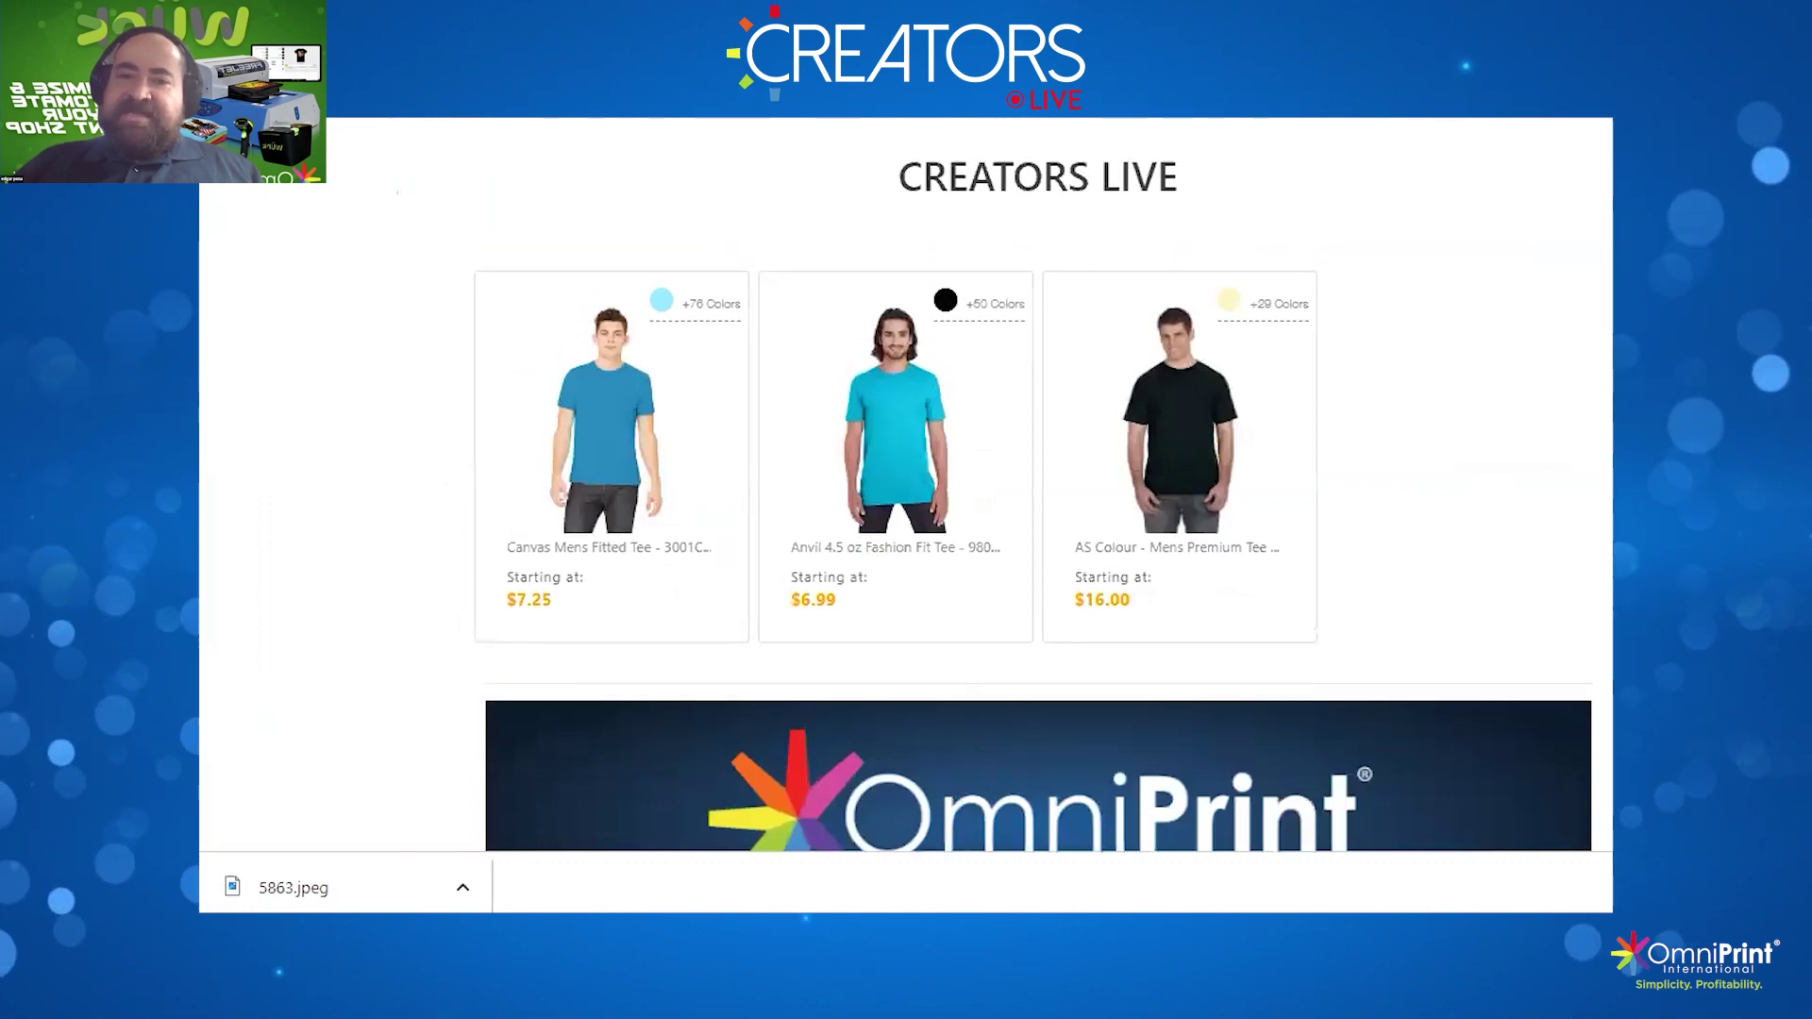
{"action": "scroll", "coordinate": [1038, 472], "scroll_direction": "up", "scroll_amount": 2}
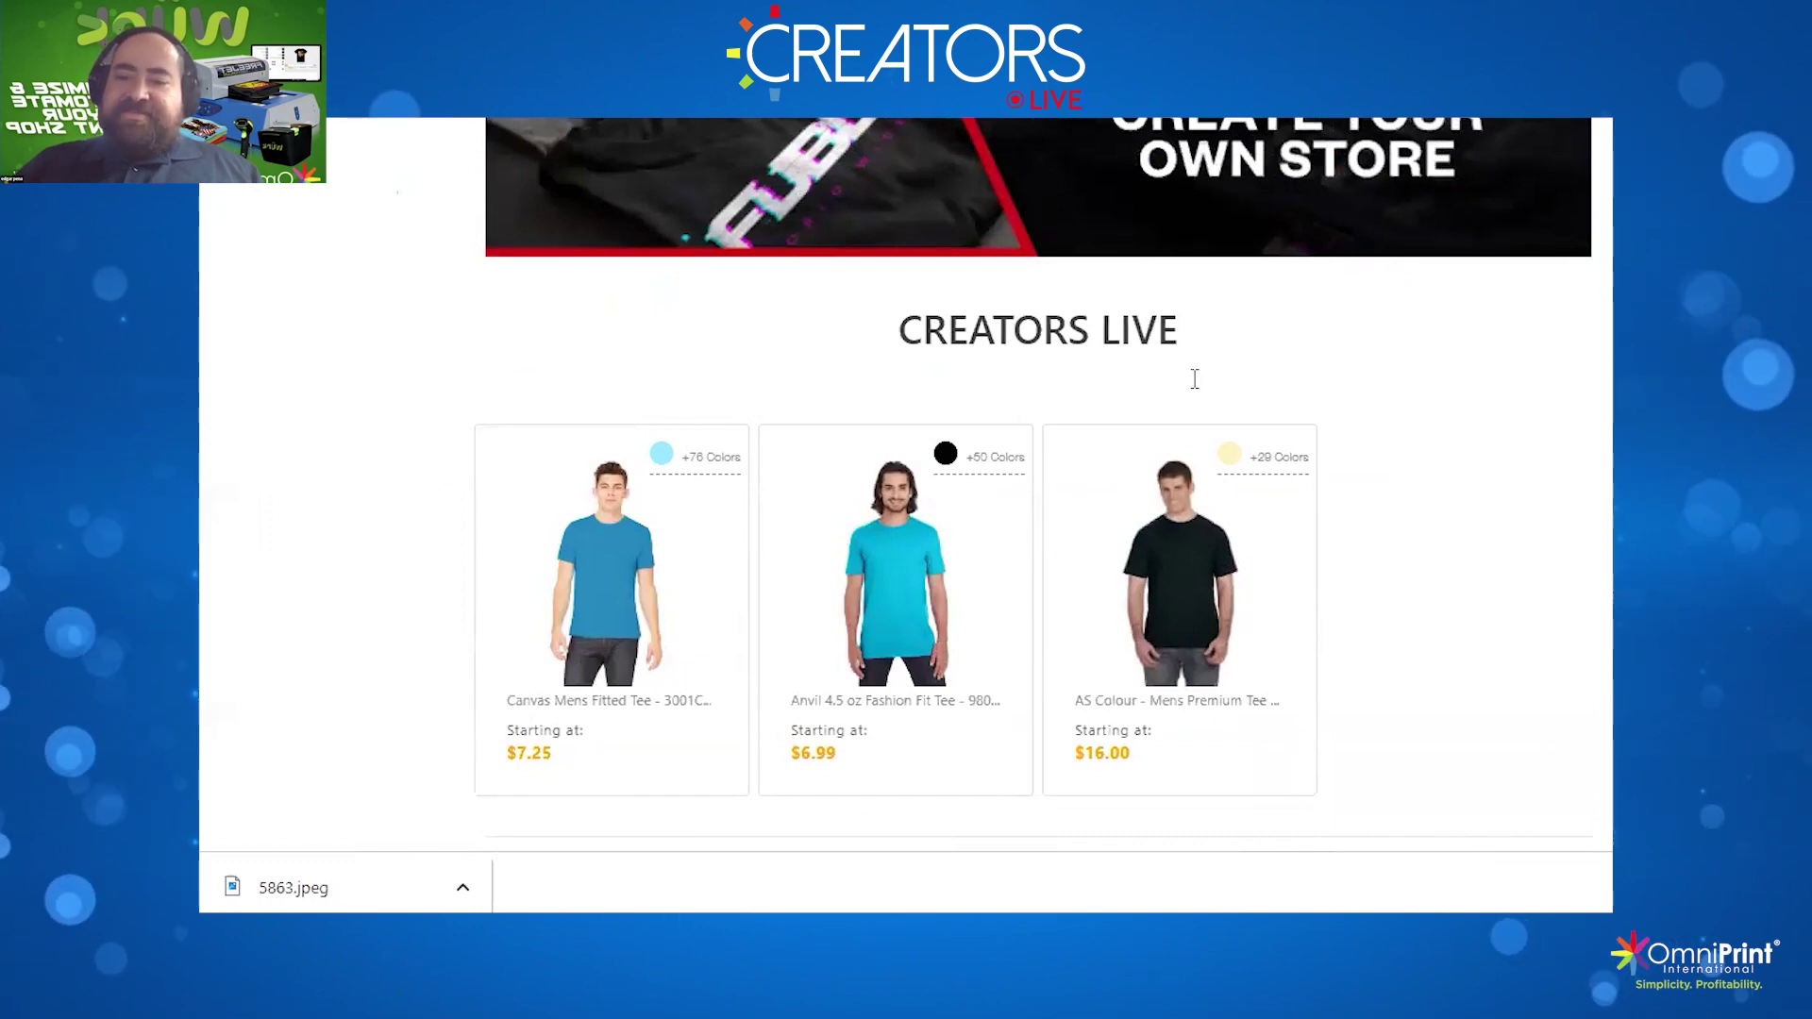
{"action": "scroll", "coordinate": [1195, 379], "scroll_direction": "down", "scroll_amount": 1}
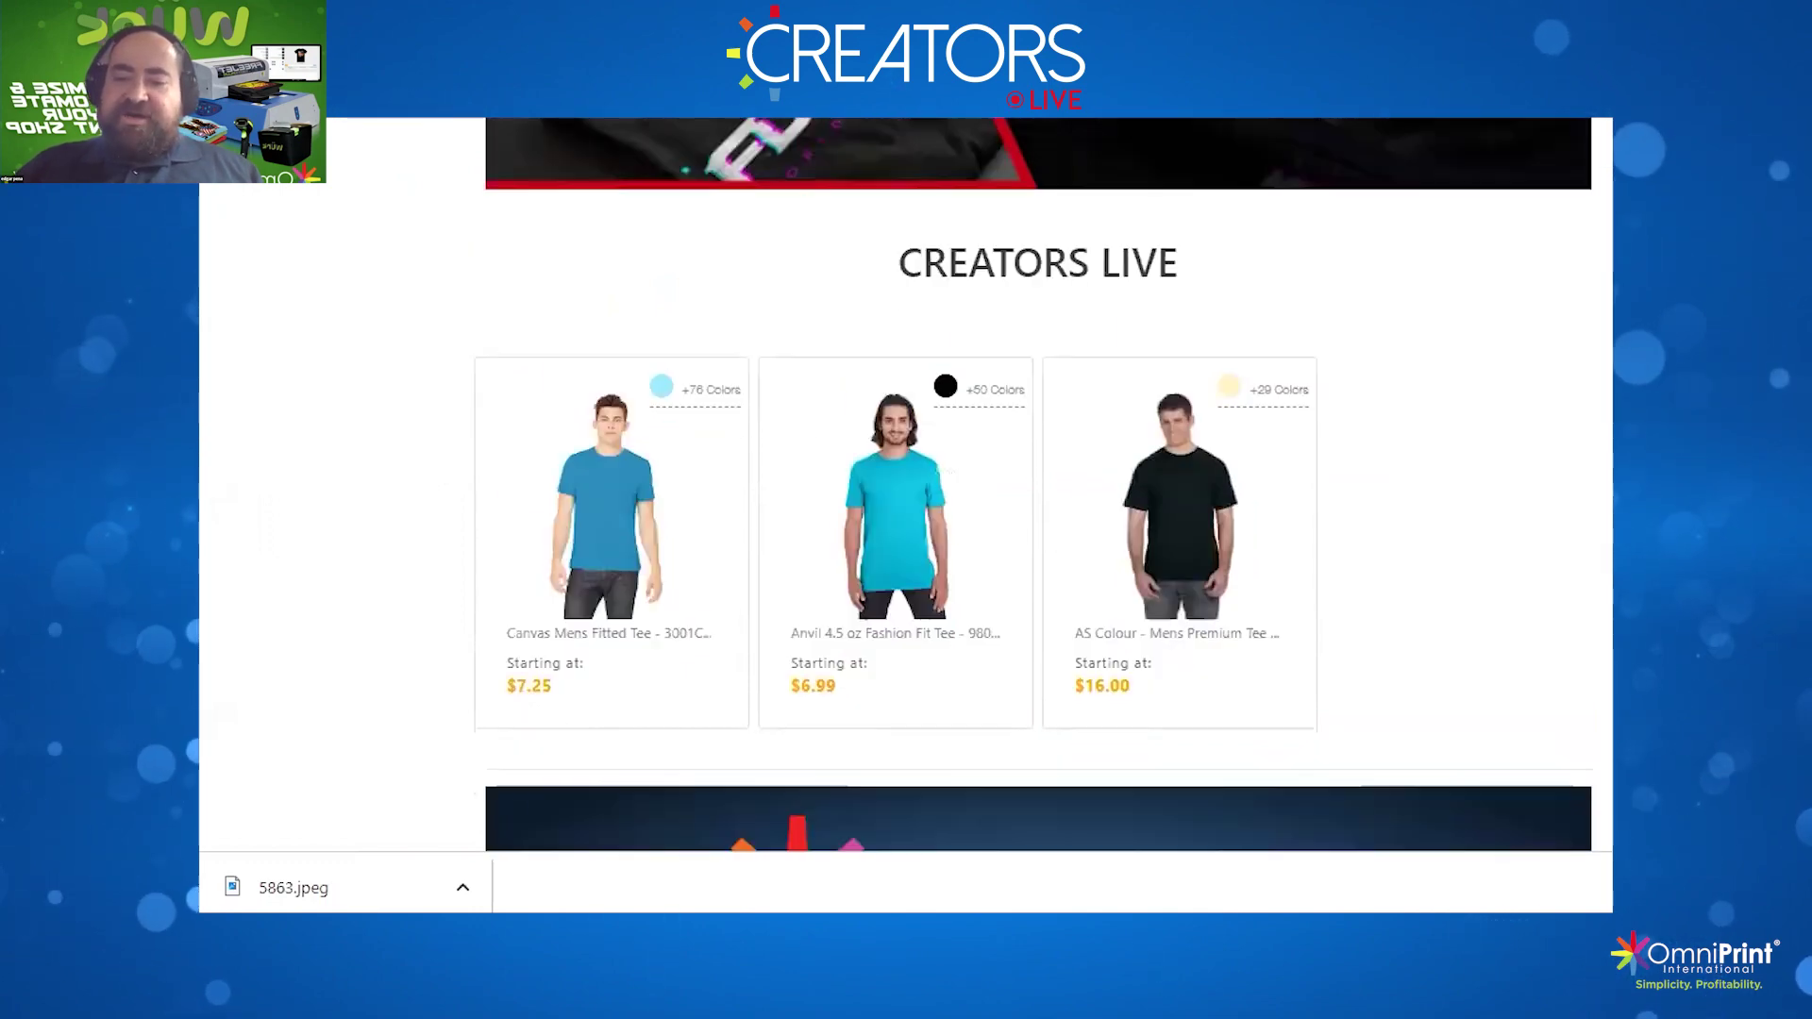
Look over the Creators Live product listing and open the Canvas Mens Fitted Tee - 3001C product page
{"action": "scroll", "coordinate": [1038, 472], "scroll_direction": "down", "scroll_amount": 3}
{"action": "scroll", "coordinate": [1038, 472], "scroll_direction": "up", "scroll_amount": 3}
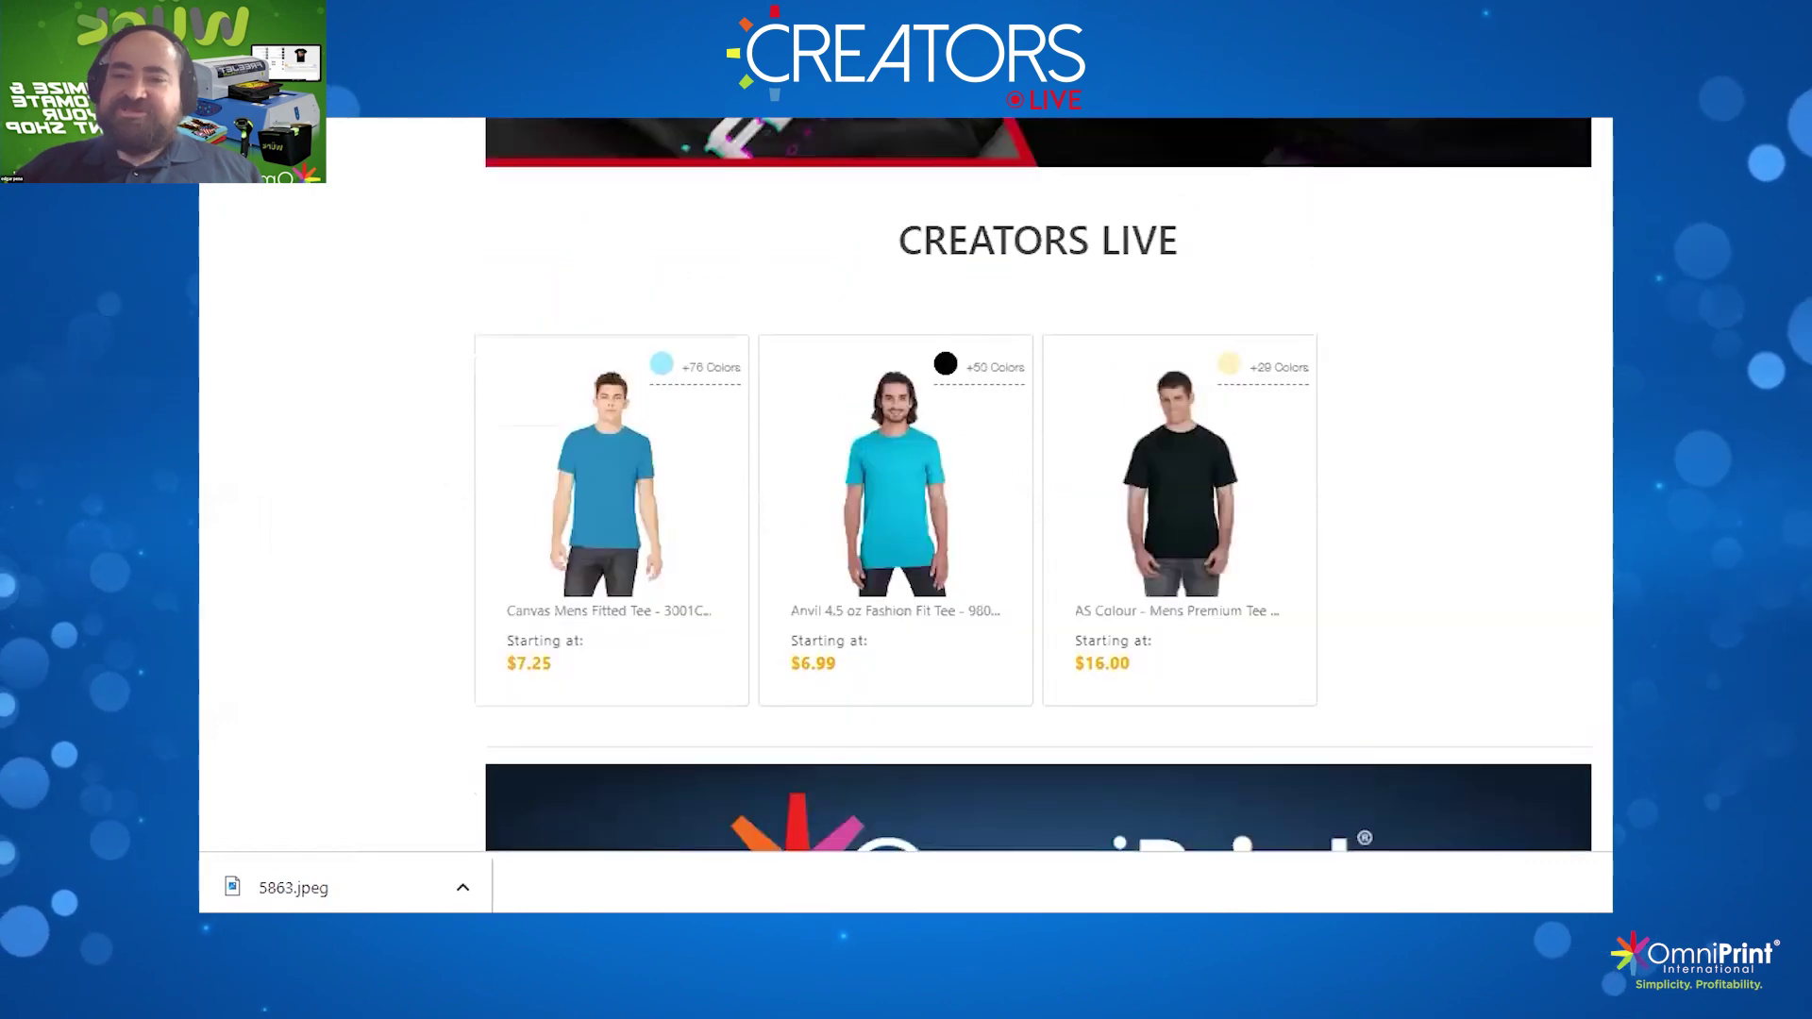
{"action": "scroll", "coordinate": [1038, 472], "scroll_direction": "up", "scroll_amount": 2}
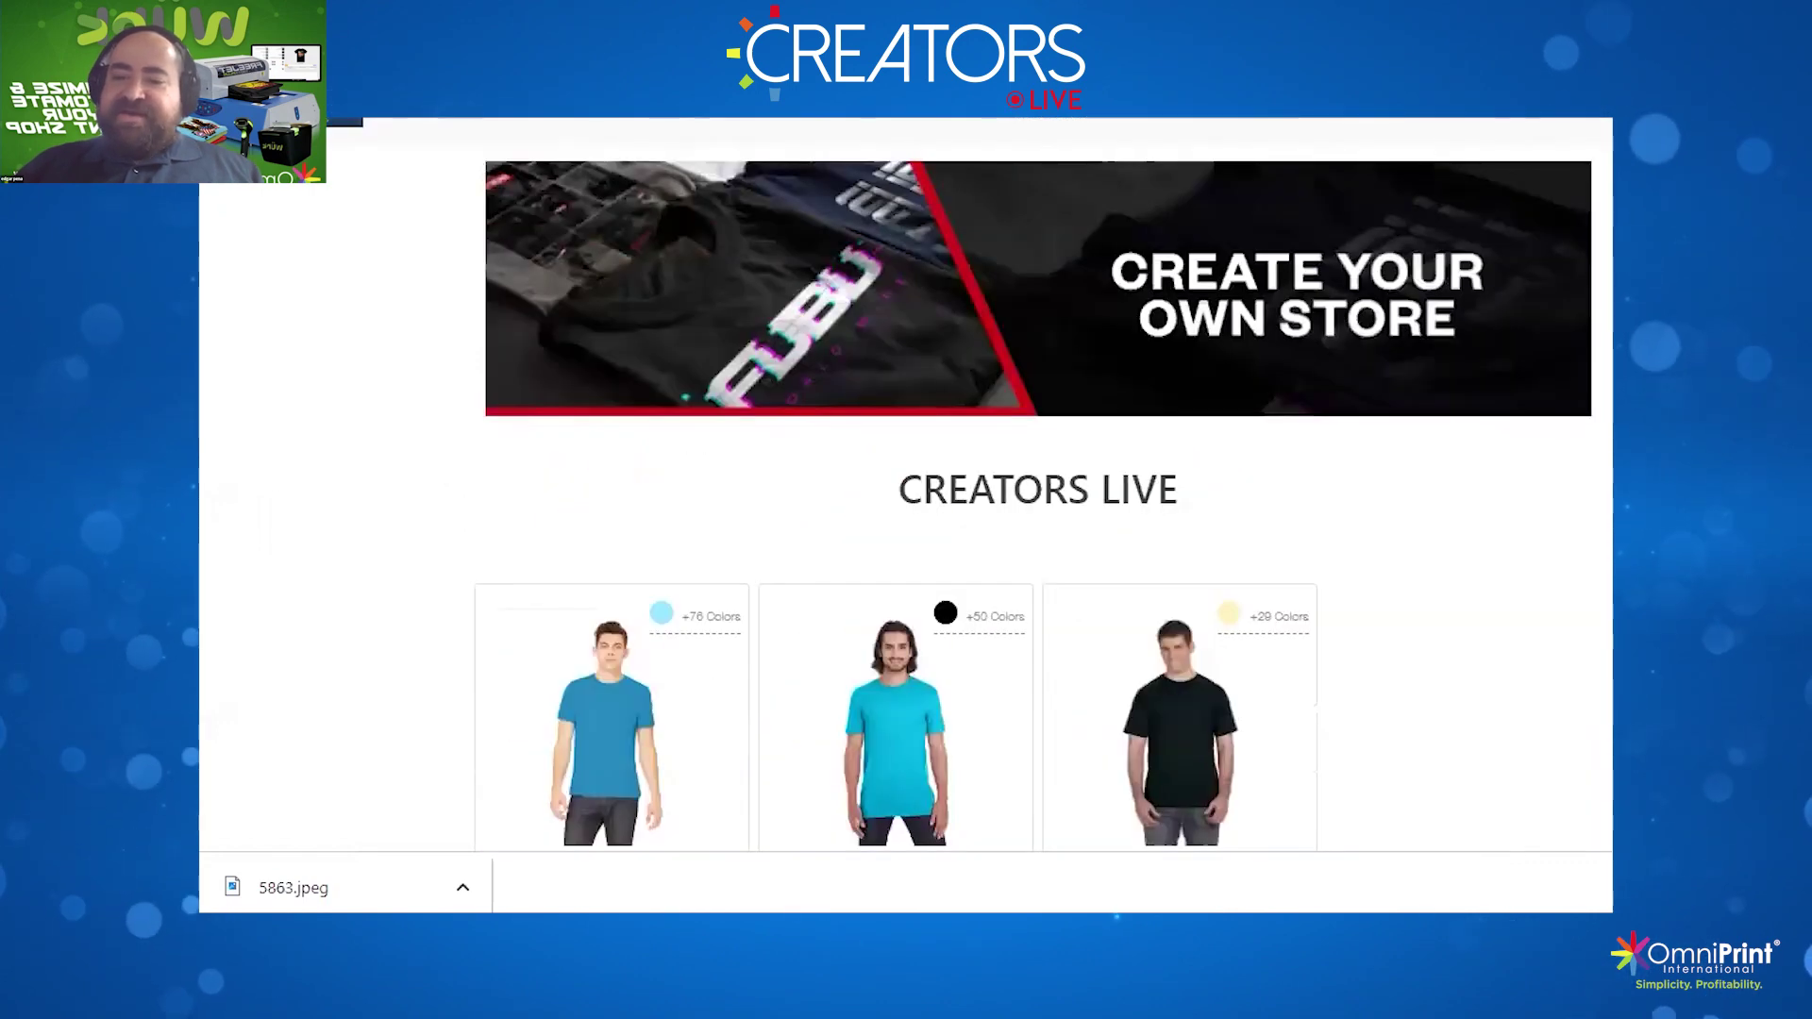
{"action": "scroll", "coordinate": [1039, 472], "scroll_direction": "down", "scroll_amount": 1}
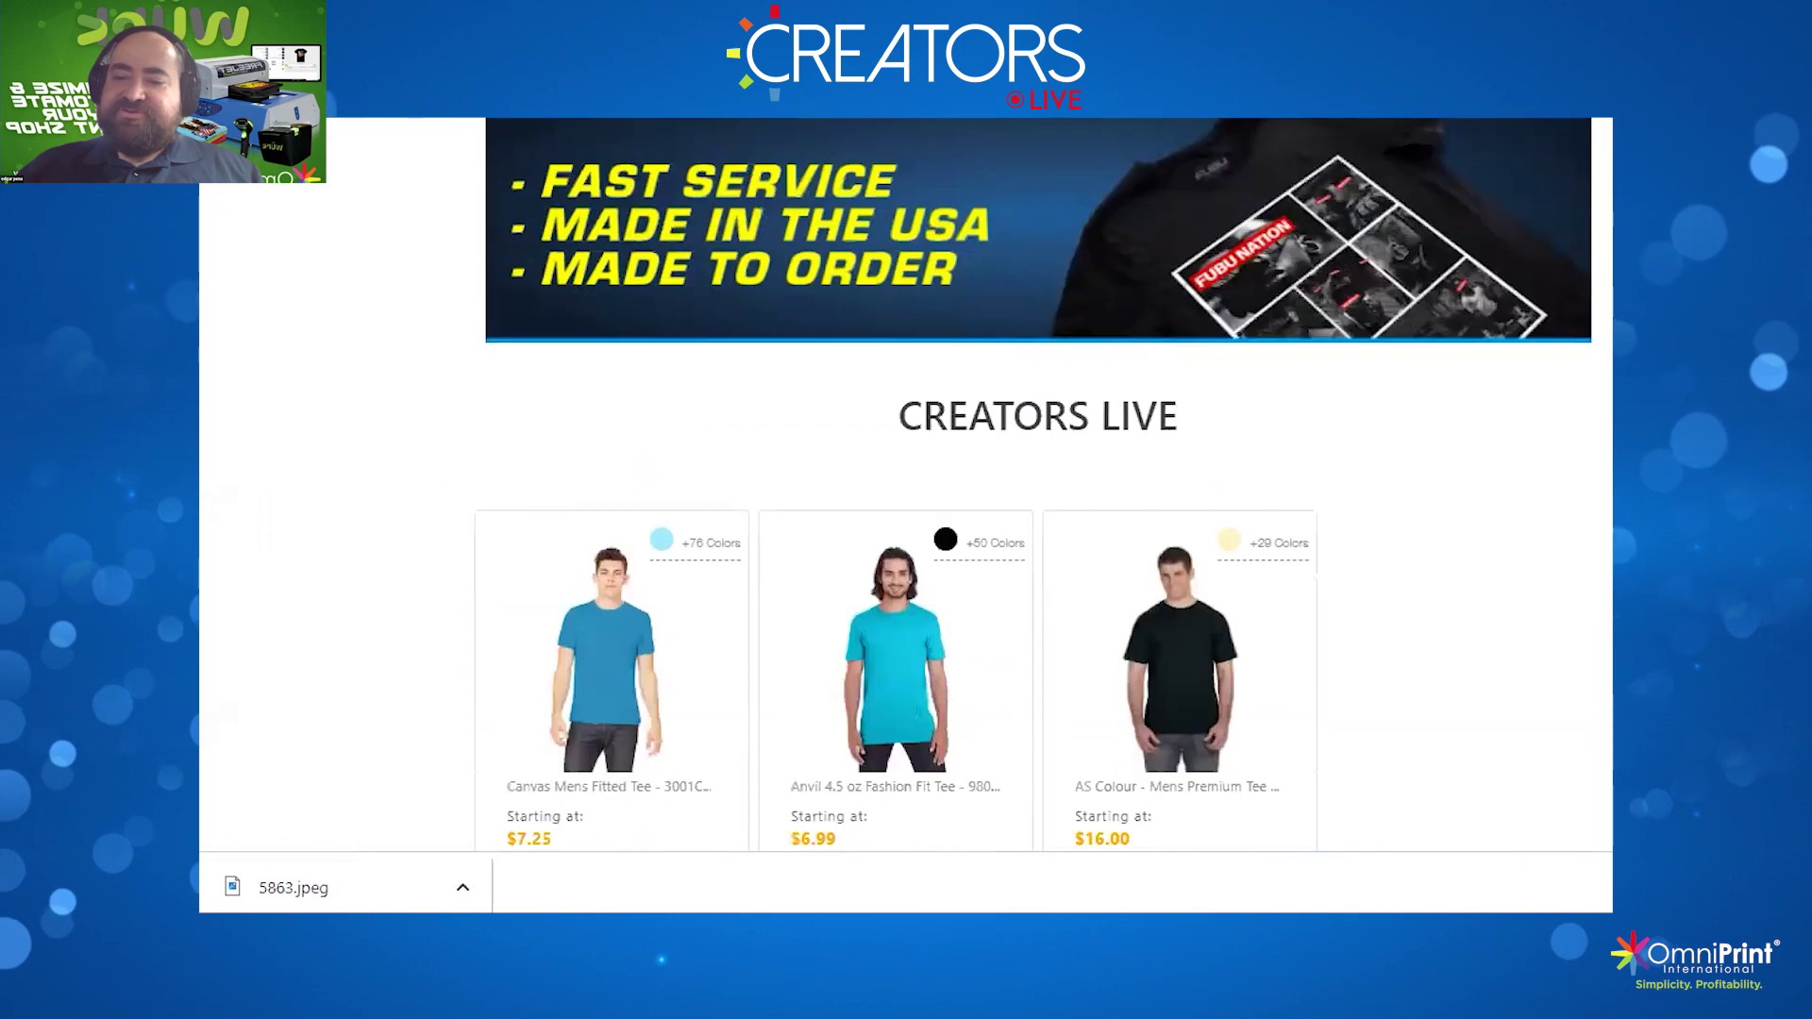
{"action": "scroll", "coordinate": [812, 451], "scroll_direction": "down", "scroll_amount": 3}
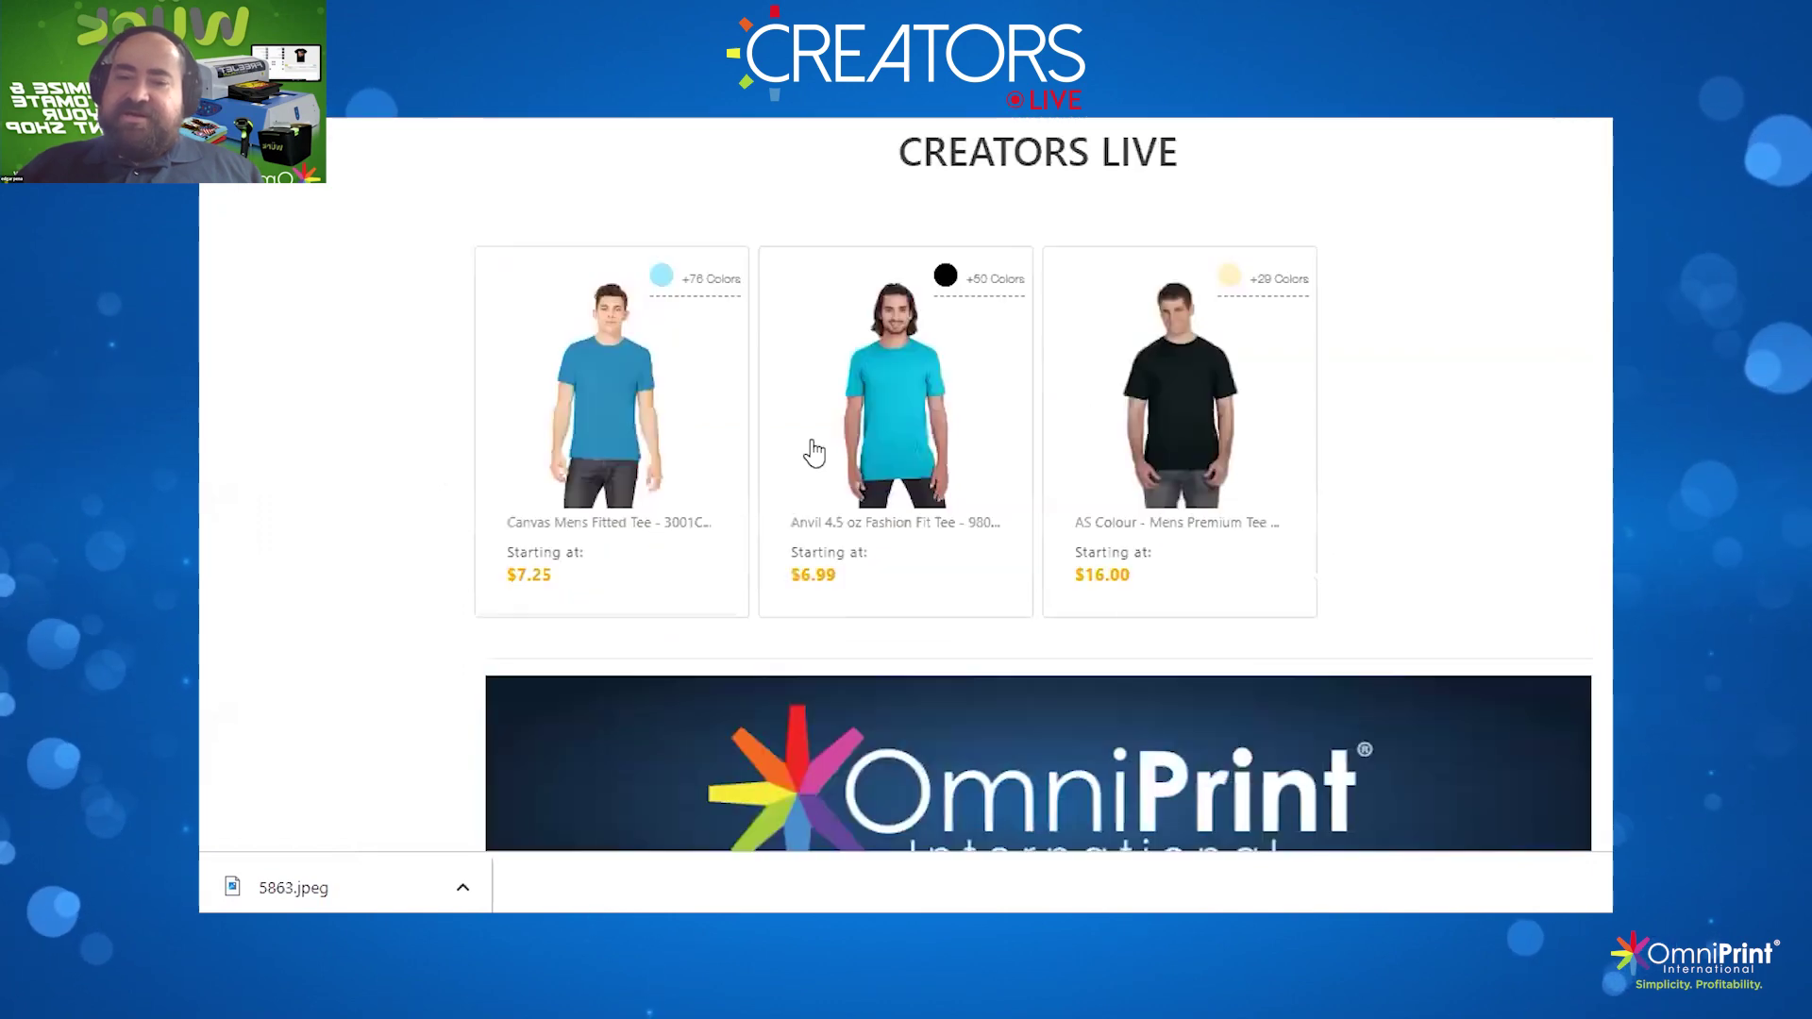
{"action": "left_click", "coordinate": [583, 394]}
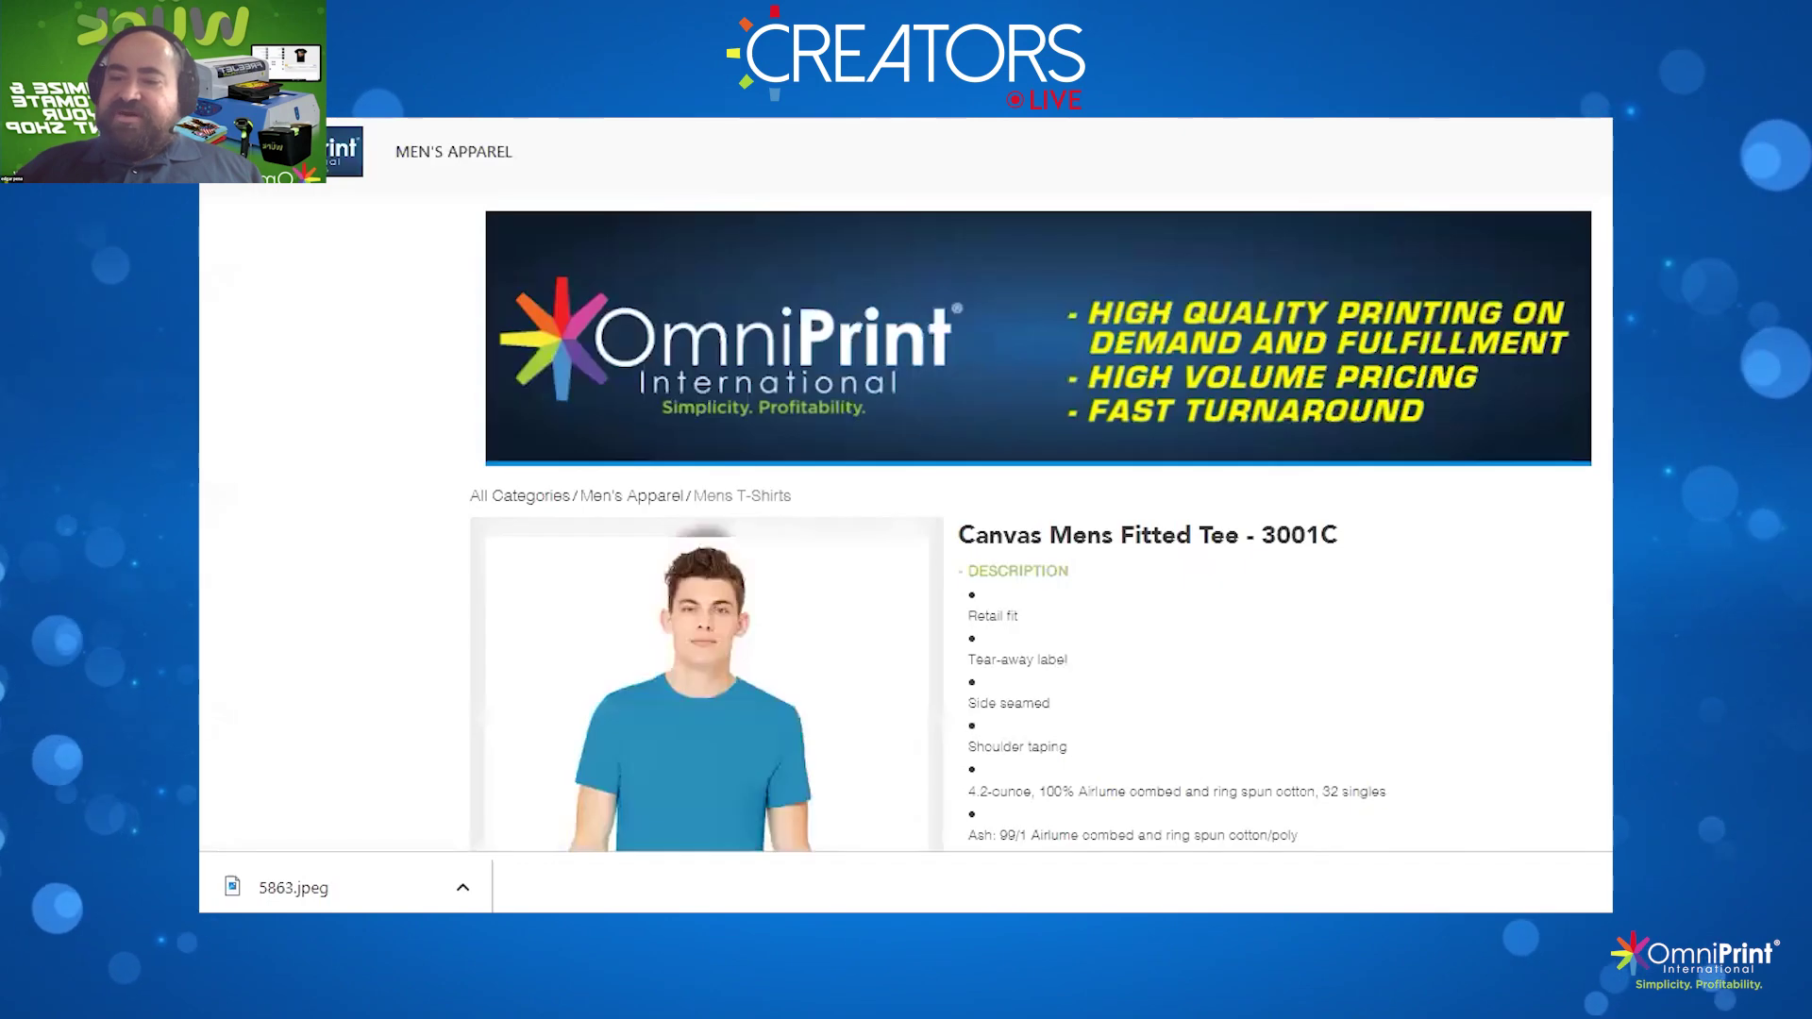
Choose the BLACK color for the Canvas Mens Fitted Tee and add it to the cart for decoration
{"action": "scroll", "coordinate": [1274, 376], "scroll_direction": "down", "scroll_amount": 6}
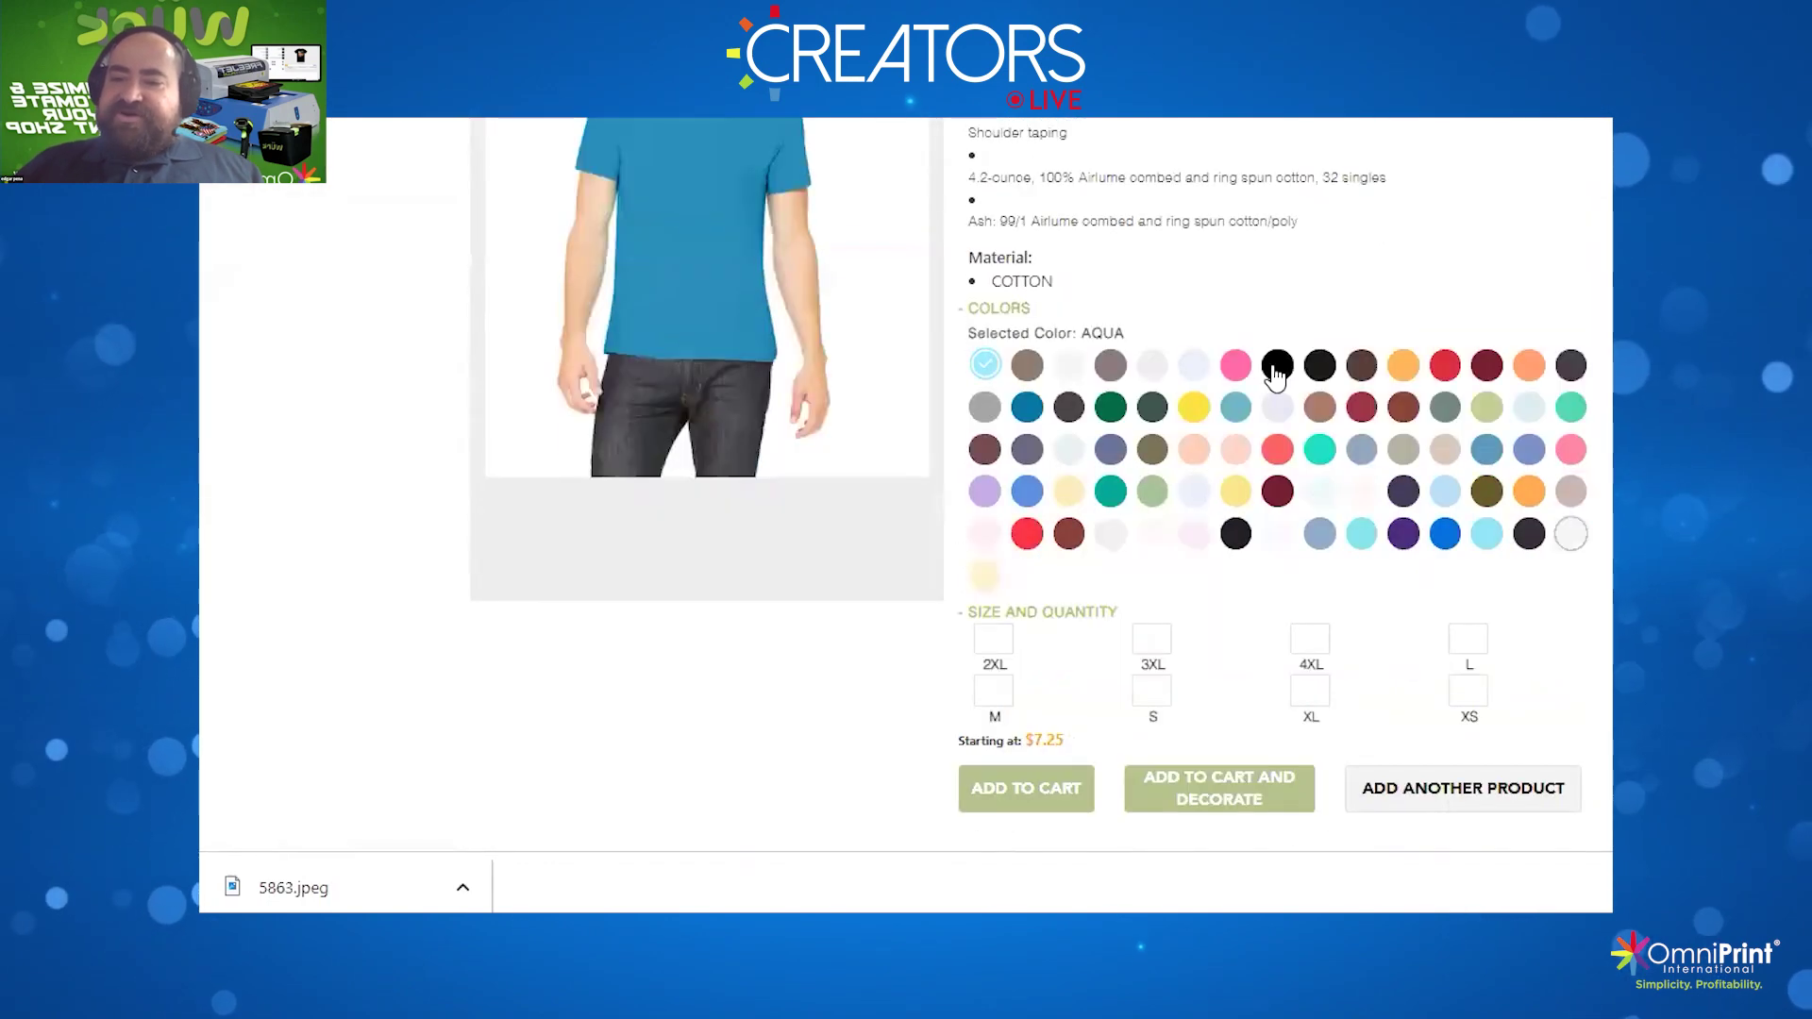
{"action": "left_click", "coordinate": [1278, 364]}
{"action": "scroll", "coordinate": [1154, 483], "scroll_direction": "down", "scroll_amount": 2}
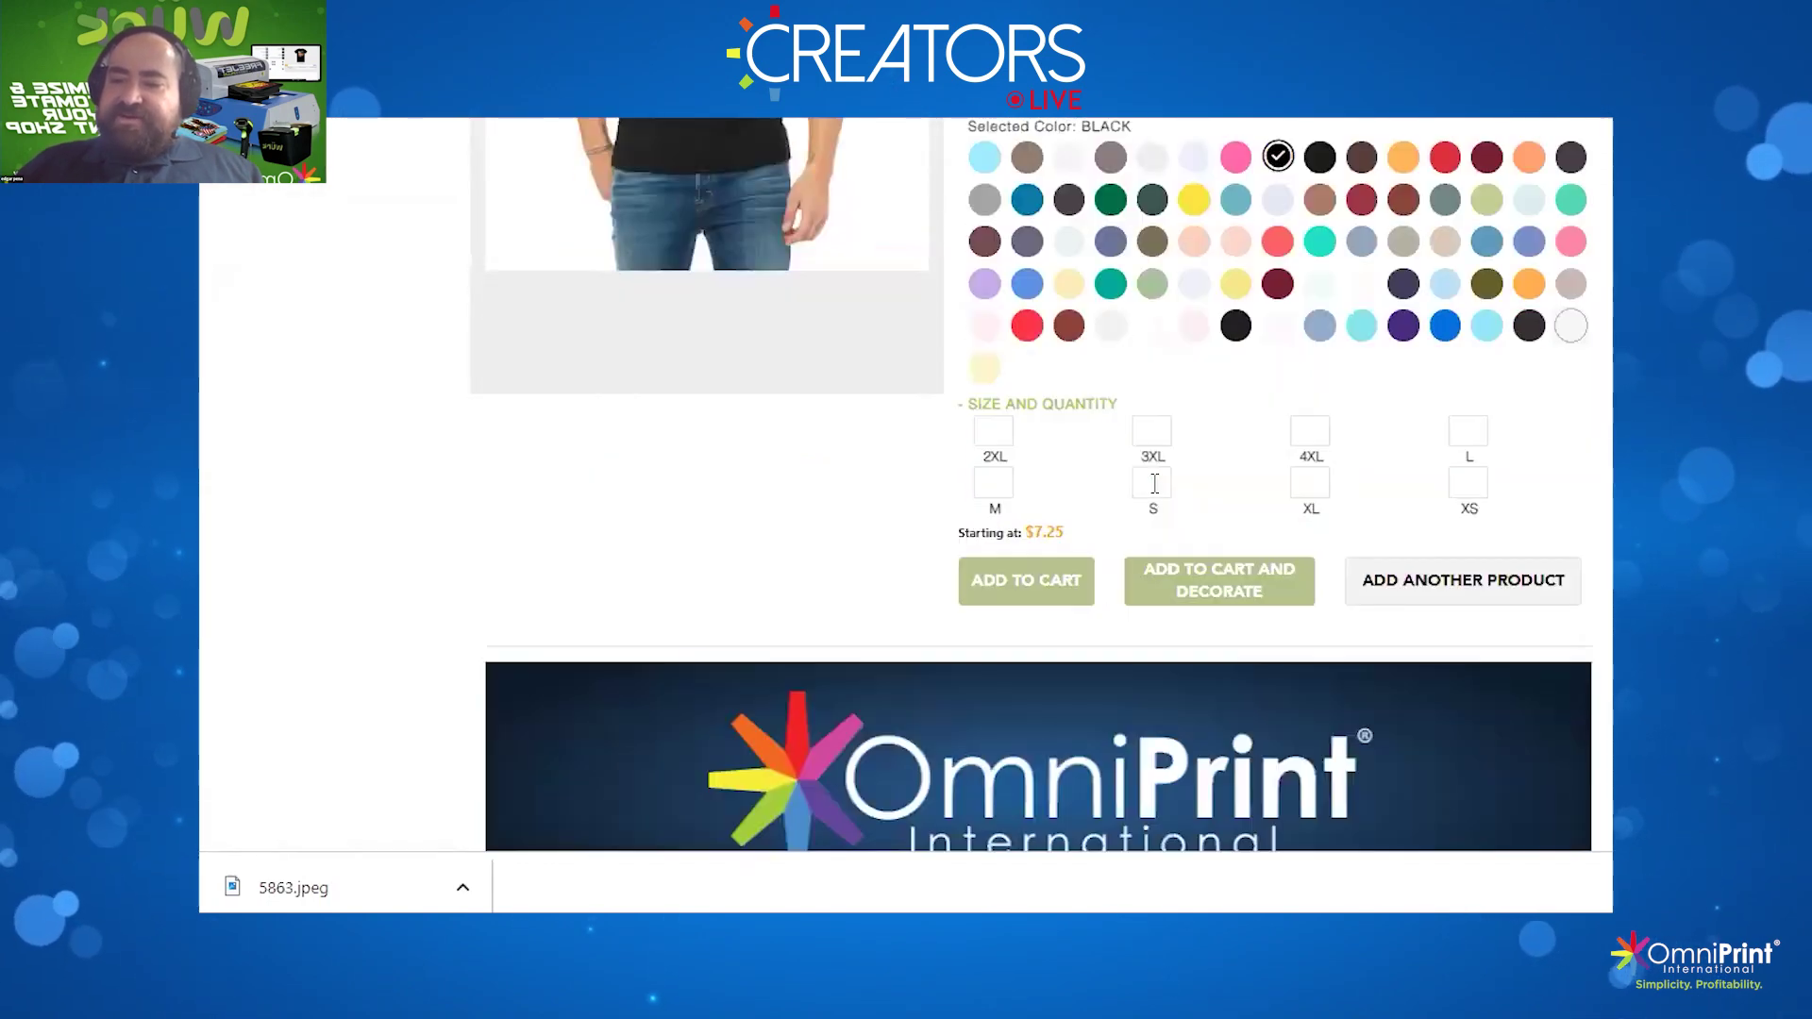
{"action": "left_click", "coordinate": [1203, 577]}
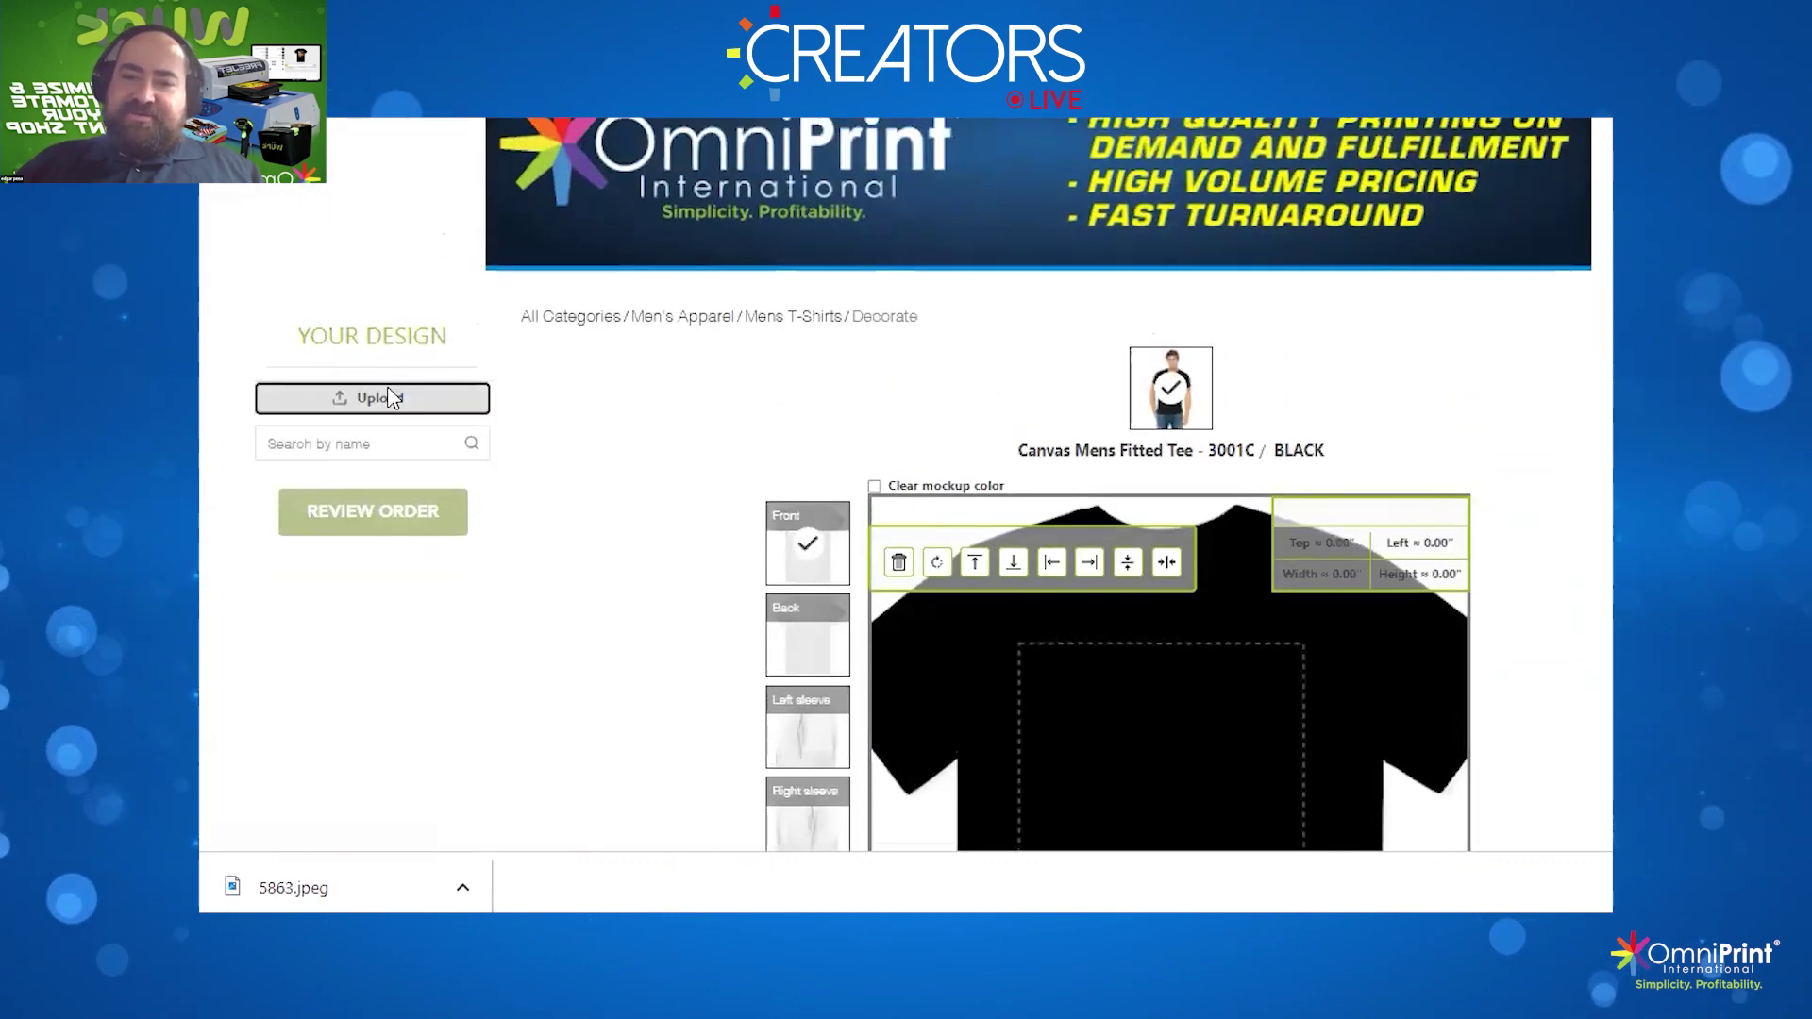
Upload the fubu logo image as a design and place it on the front of the black tee
{"action": "left_click", "coordinate": [391, 398]}
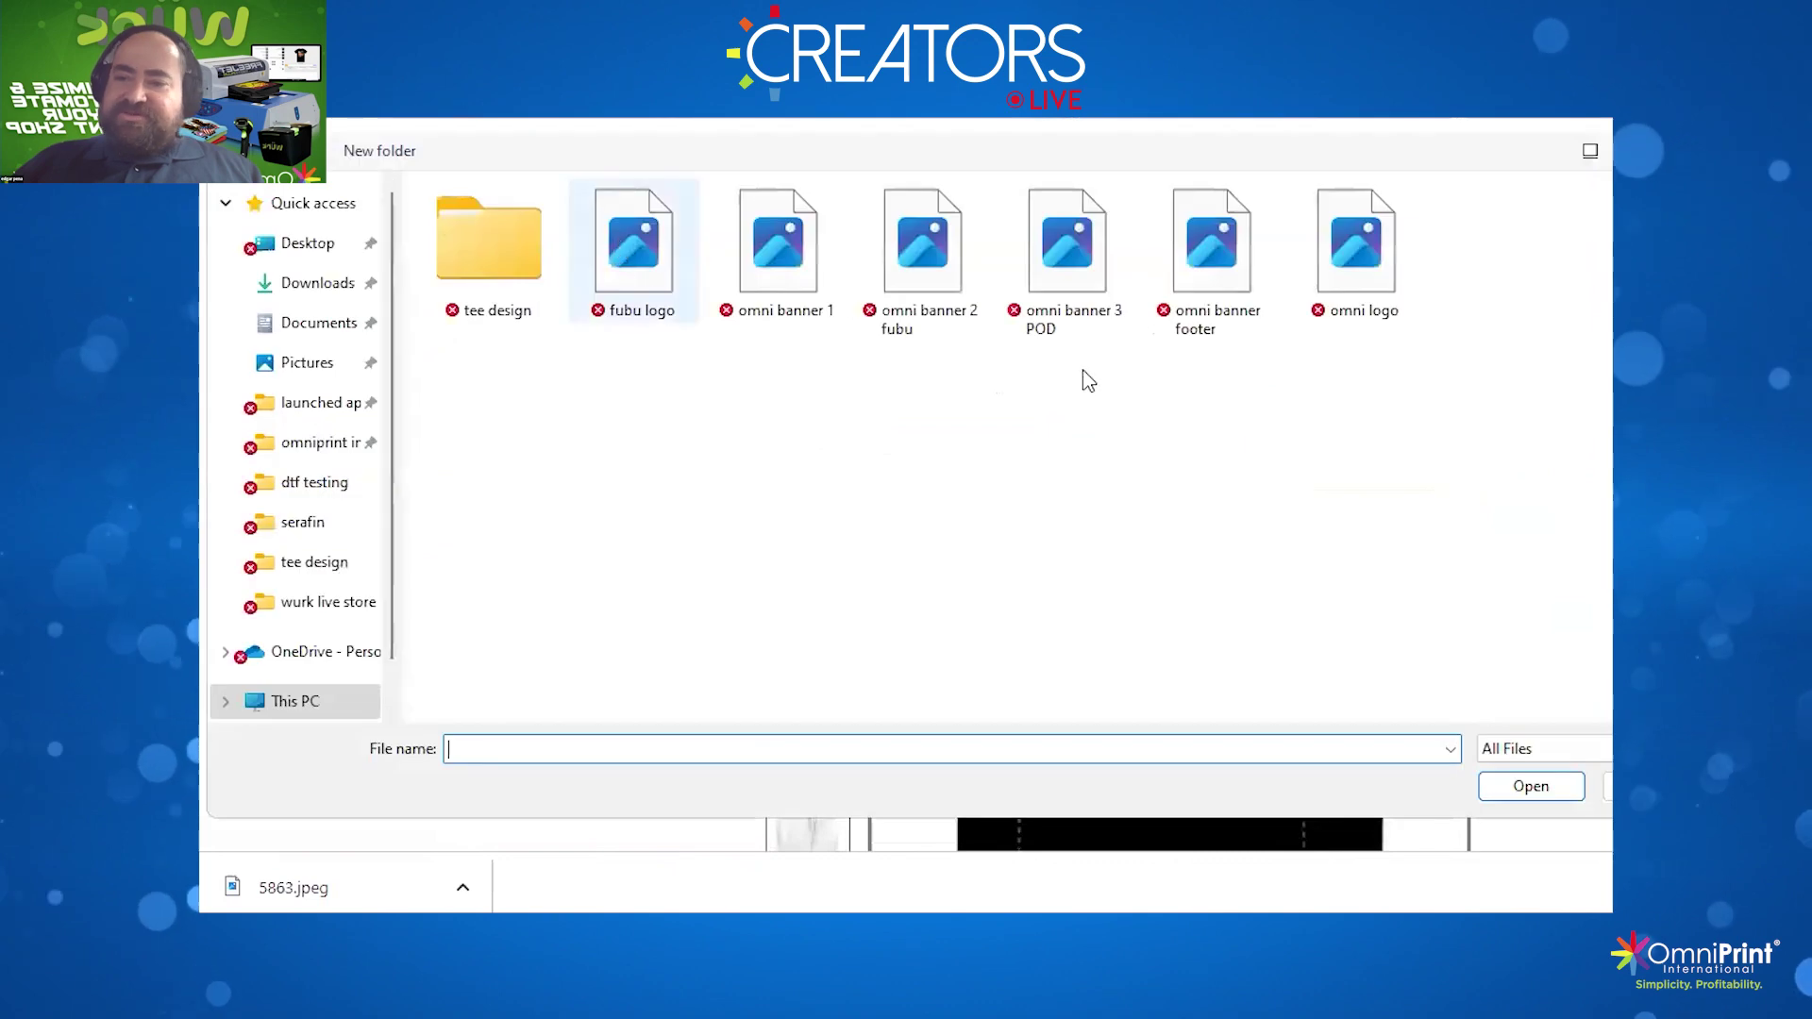
{"action": "left_click", "coordinate": [633, 247]}
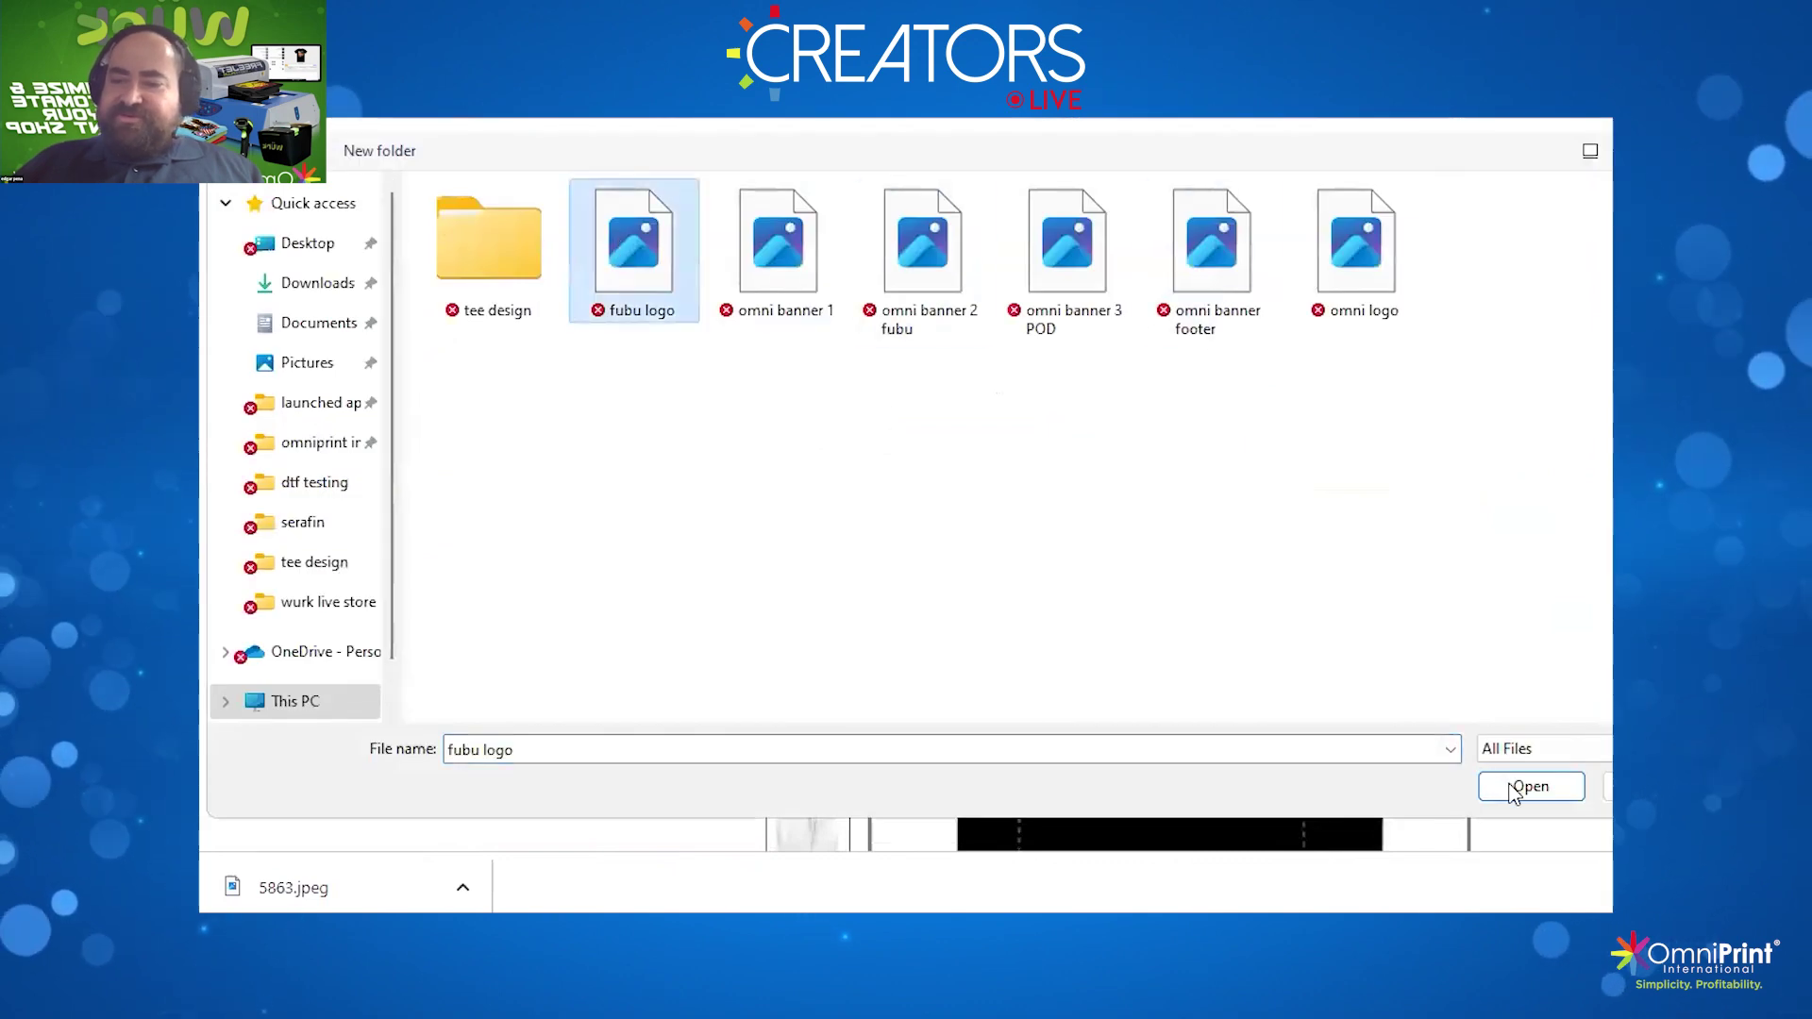
{"action": "left_click", "coordinate": [1514, 791]}
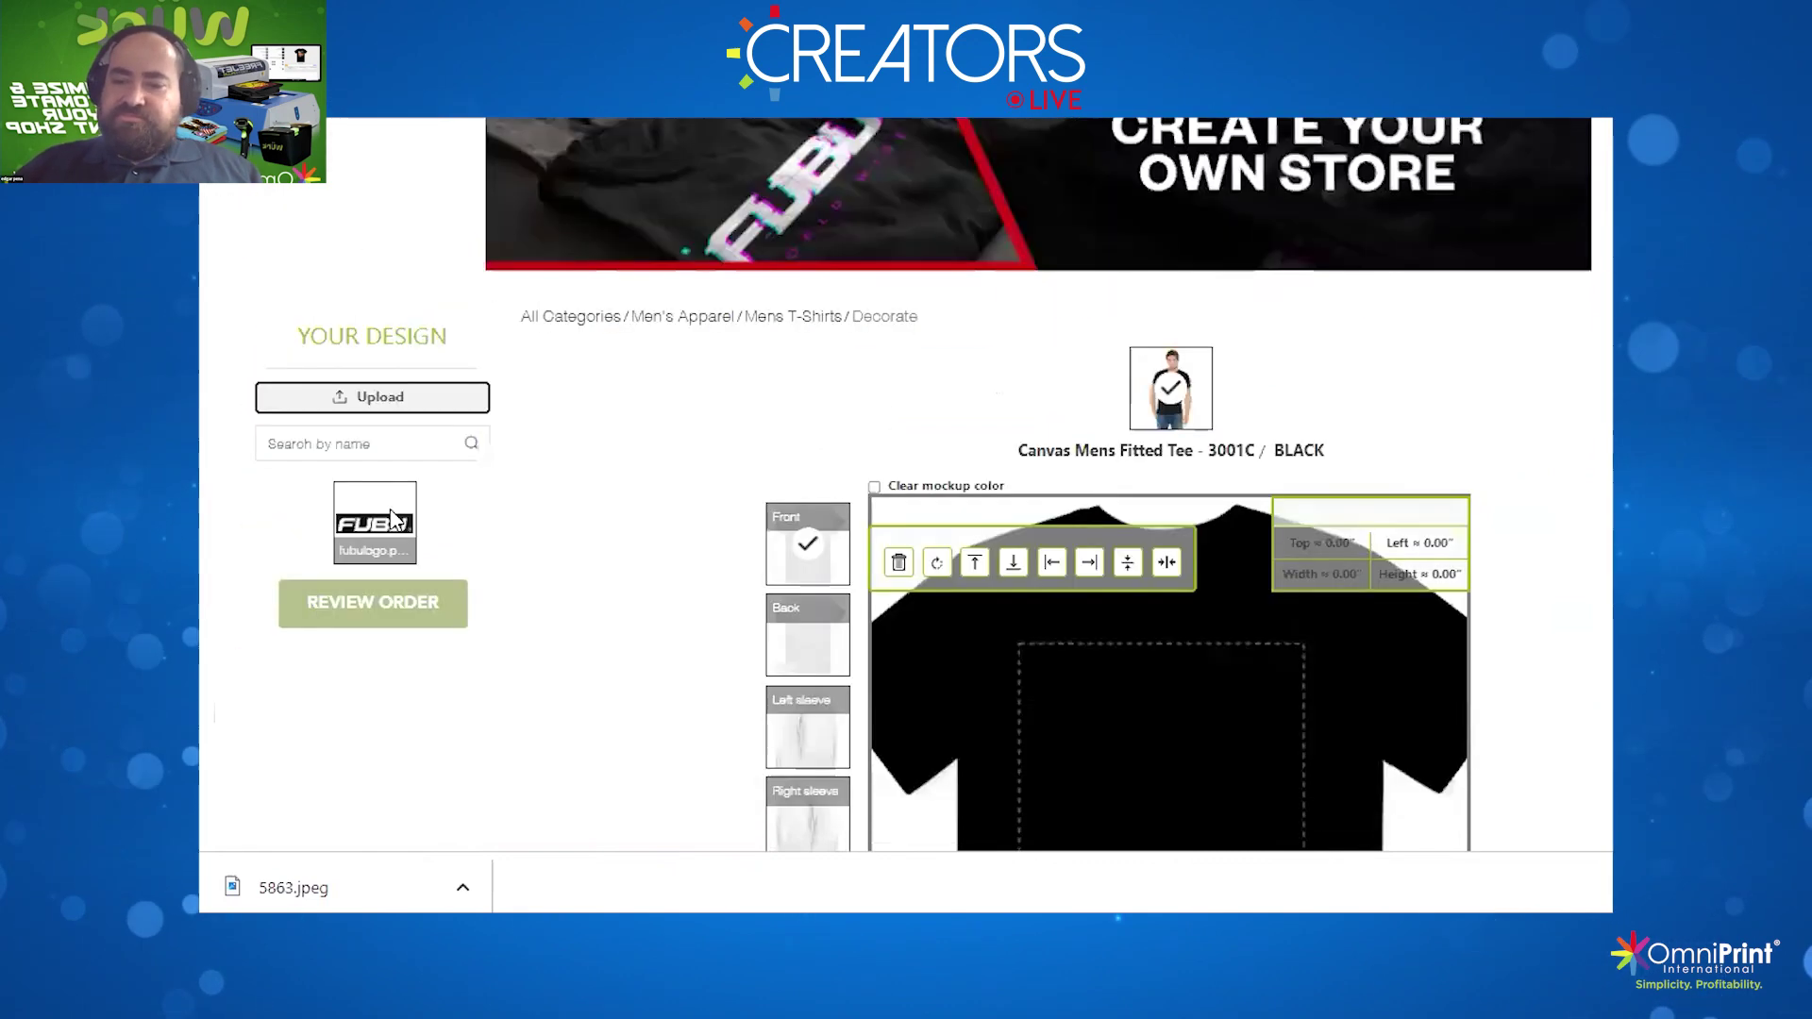
{"action": "scroll", "coordinate": [1246, 400], "scroll_direction": "down", "scroll_amount": 3}
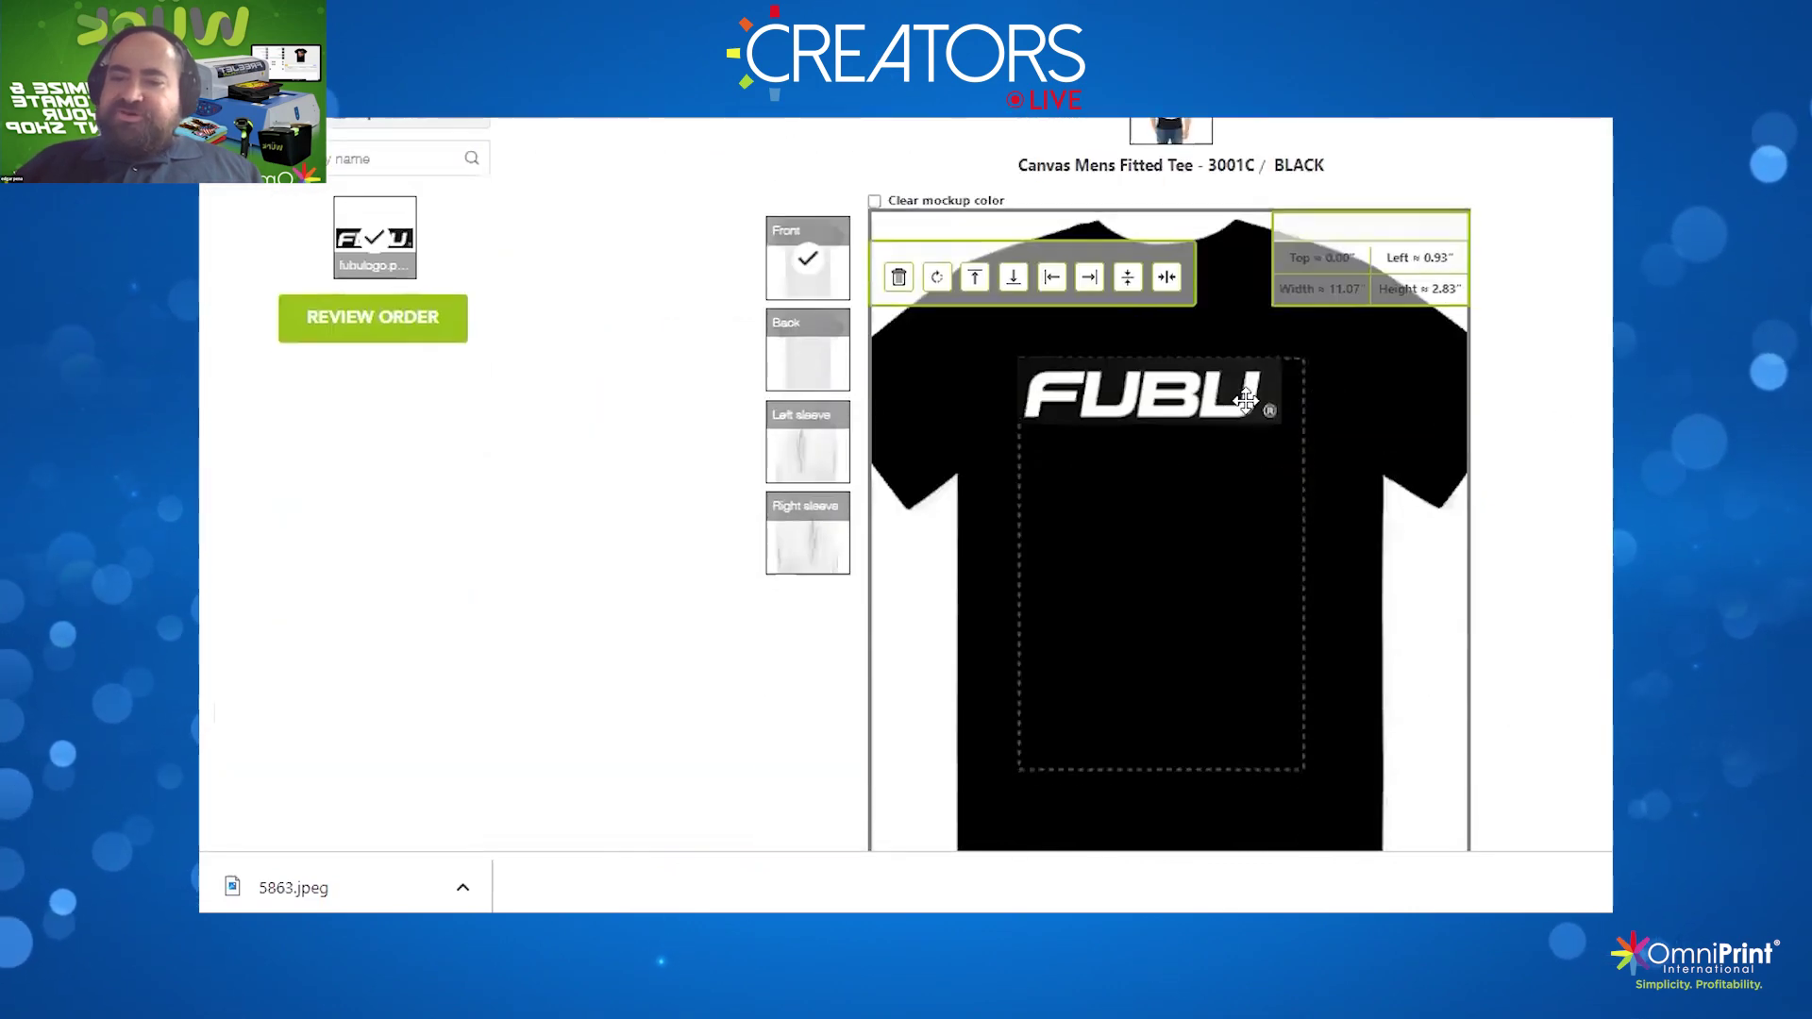
Reposition and resize the FUBU logo on the shirt front to about 2.8 inches high, about 1 inch below the print area's upper edge
{"action": "left_click_drag", "start_coordinate": [1193, 420], "coordinate": [1191, 454]}
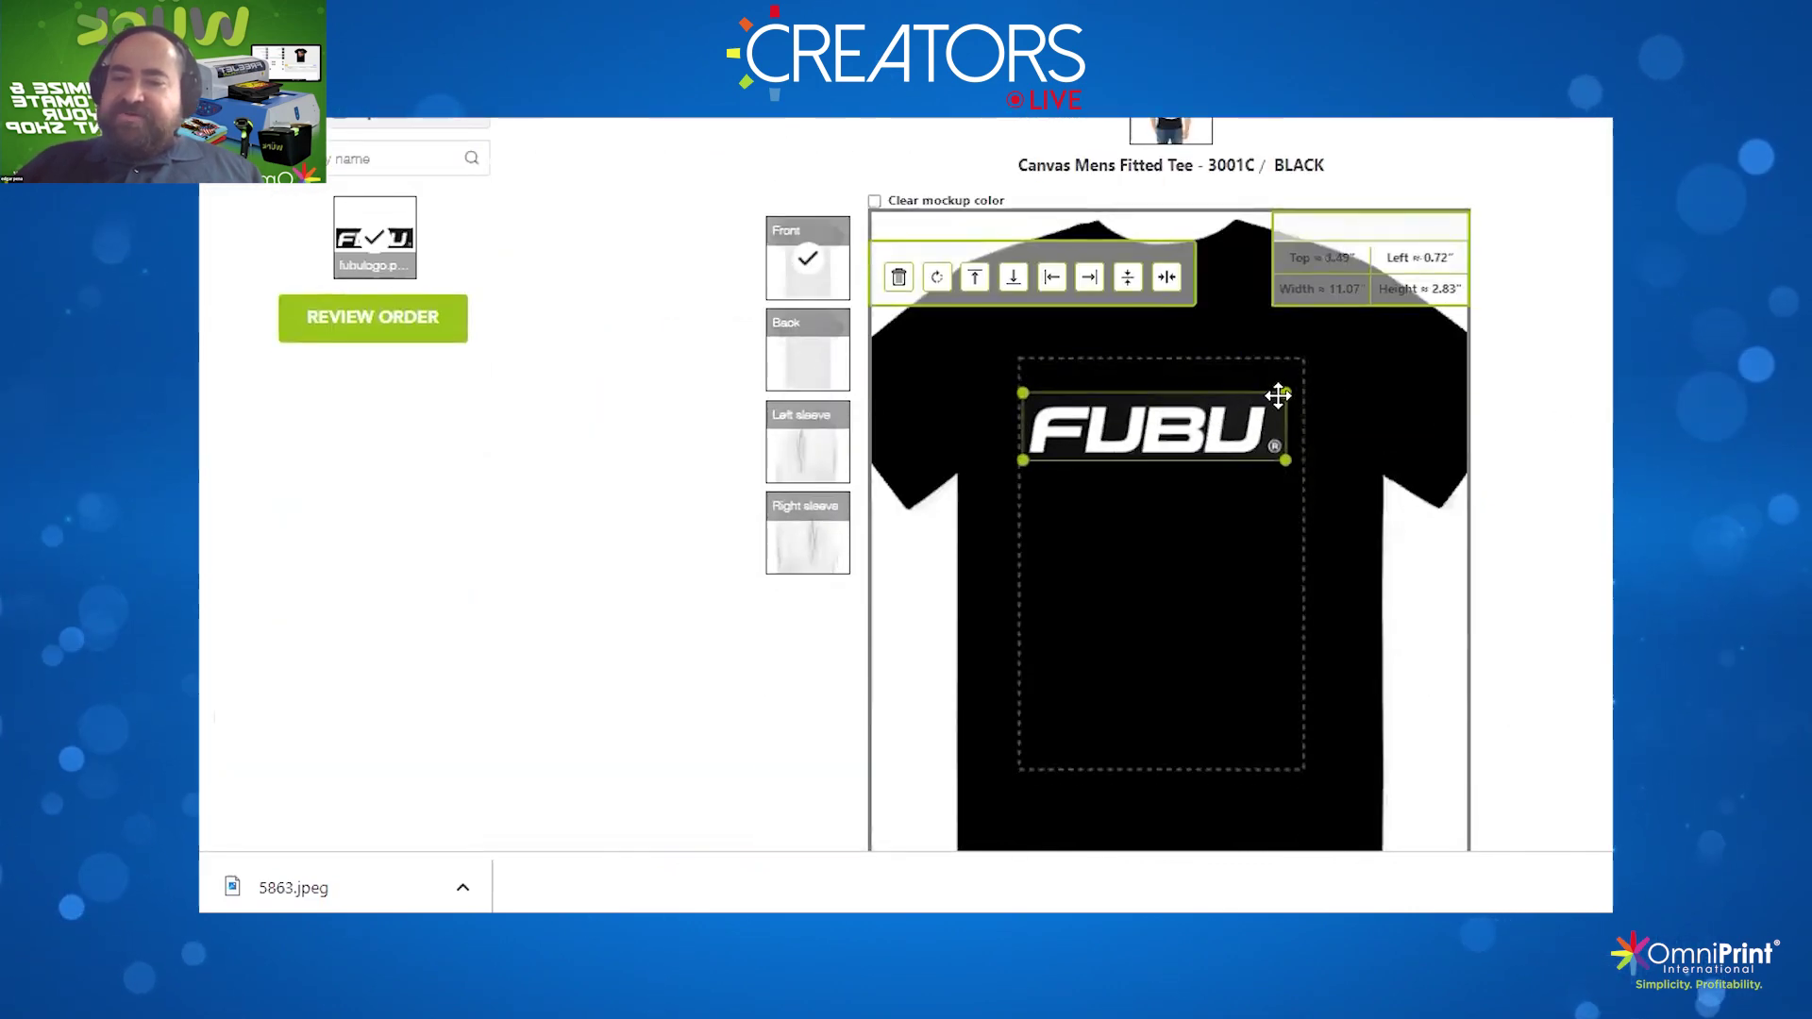
{"action": "left_click_drag", "start_coordinate": [1289, 393], "coordinate": [1178, 442]}
{"action": "left_click_drag", "start_coordinate": [1229, 425], "coordinate": [1317, 368]}
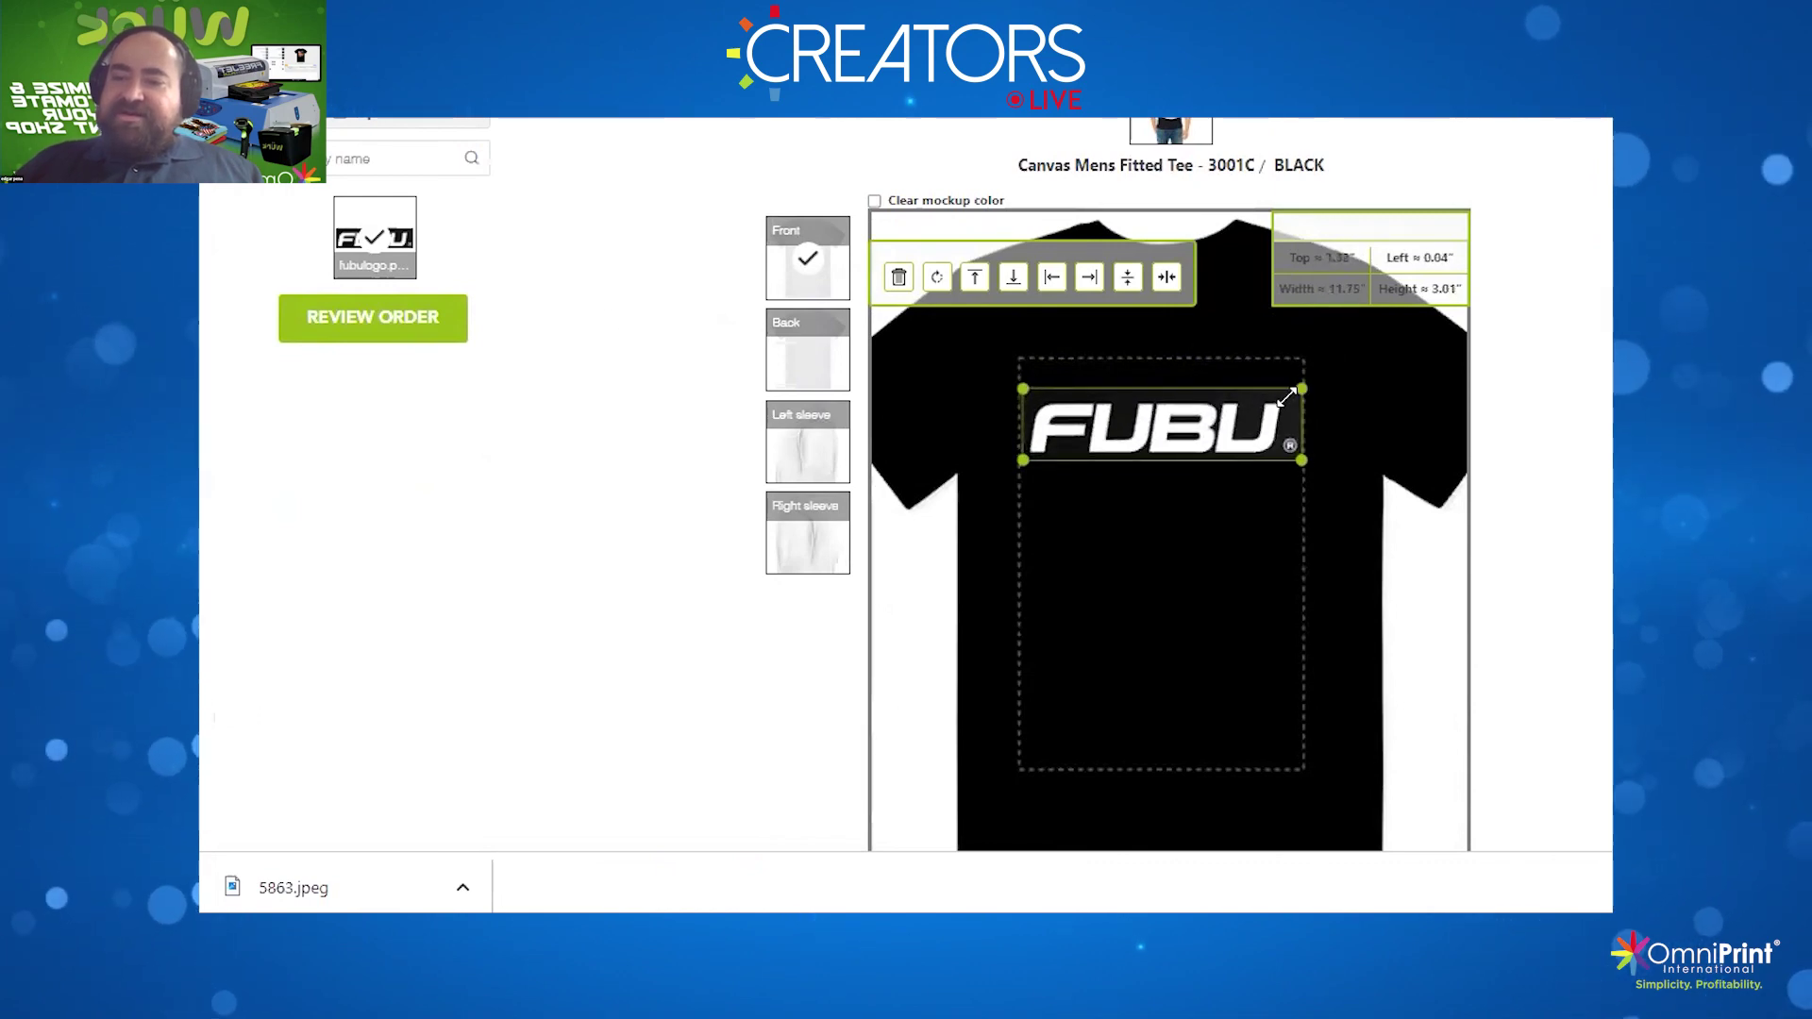
{"action": "left_click_drag", "start_coordinate": [1301, 390], "coordinate": [1206, 400]}
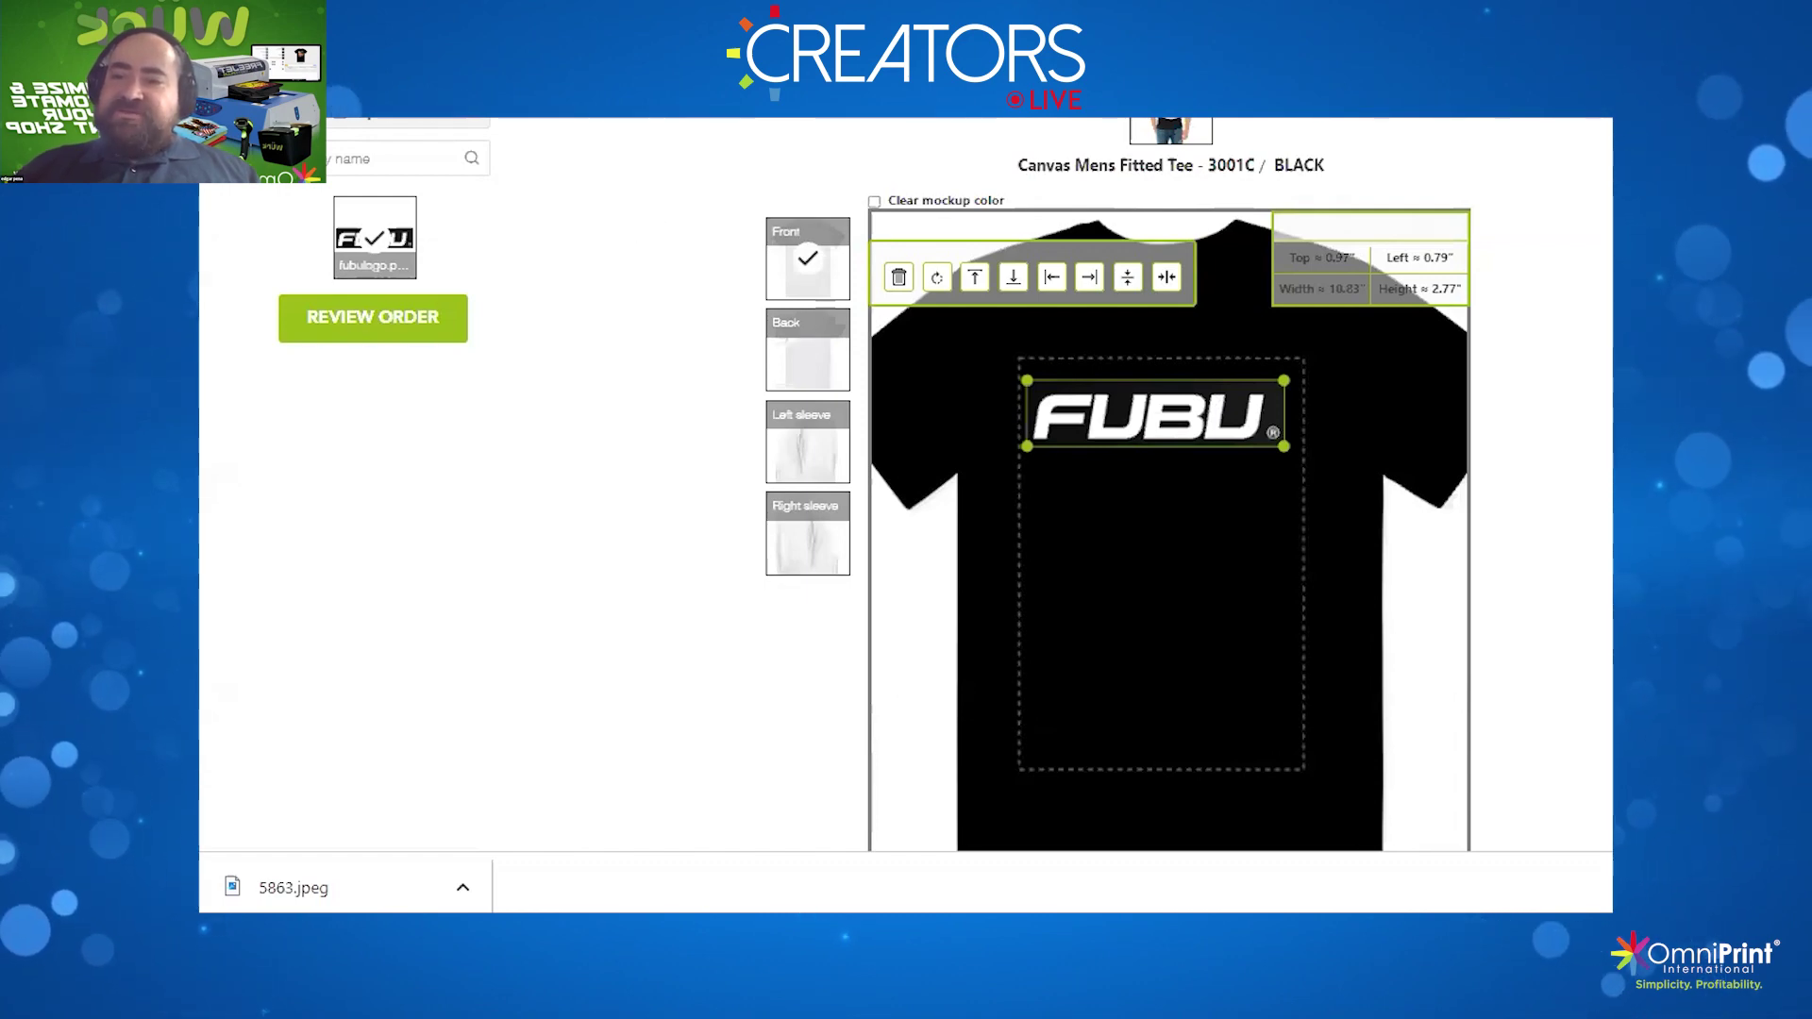
Open the omniprint live store at wurkflow.net in a new browser tab and open its Digital Transfer - 14 x 20 product
{"action": "key", "text": "ctrl+t"}
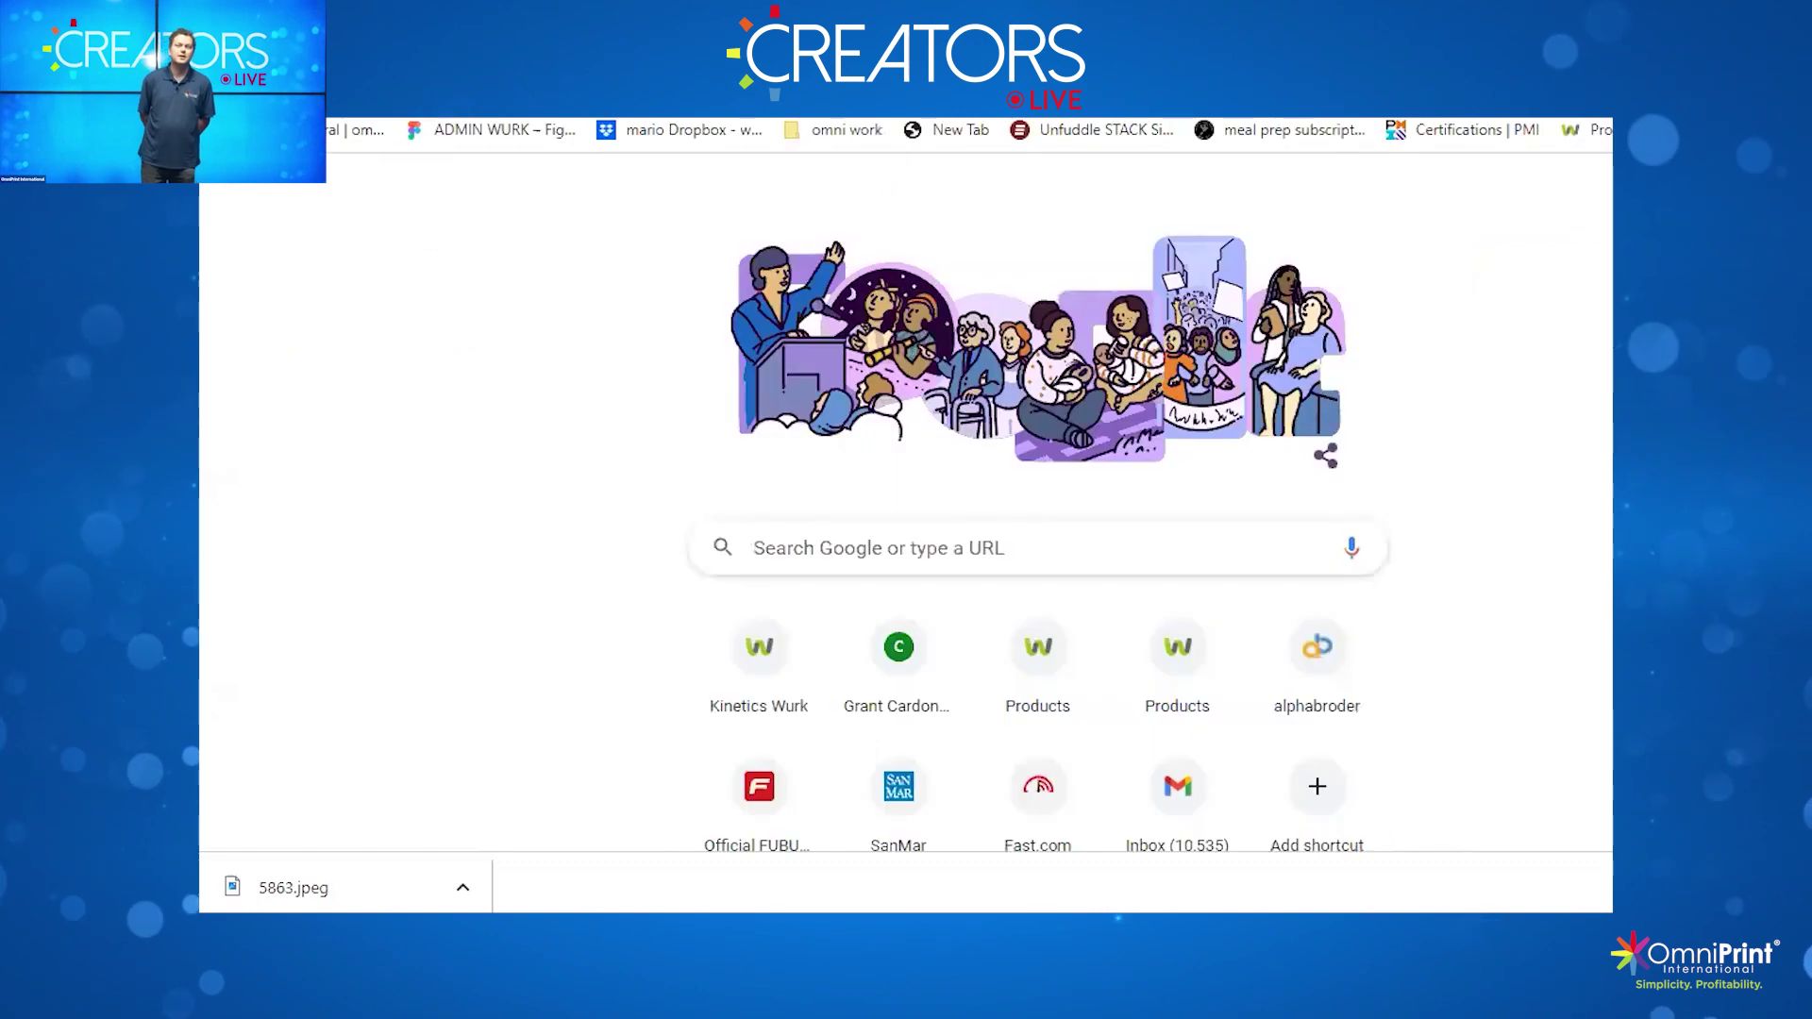
{"action": "type", "text": "w"}
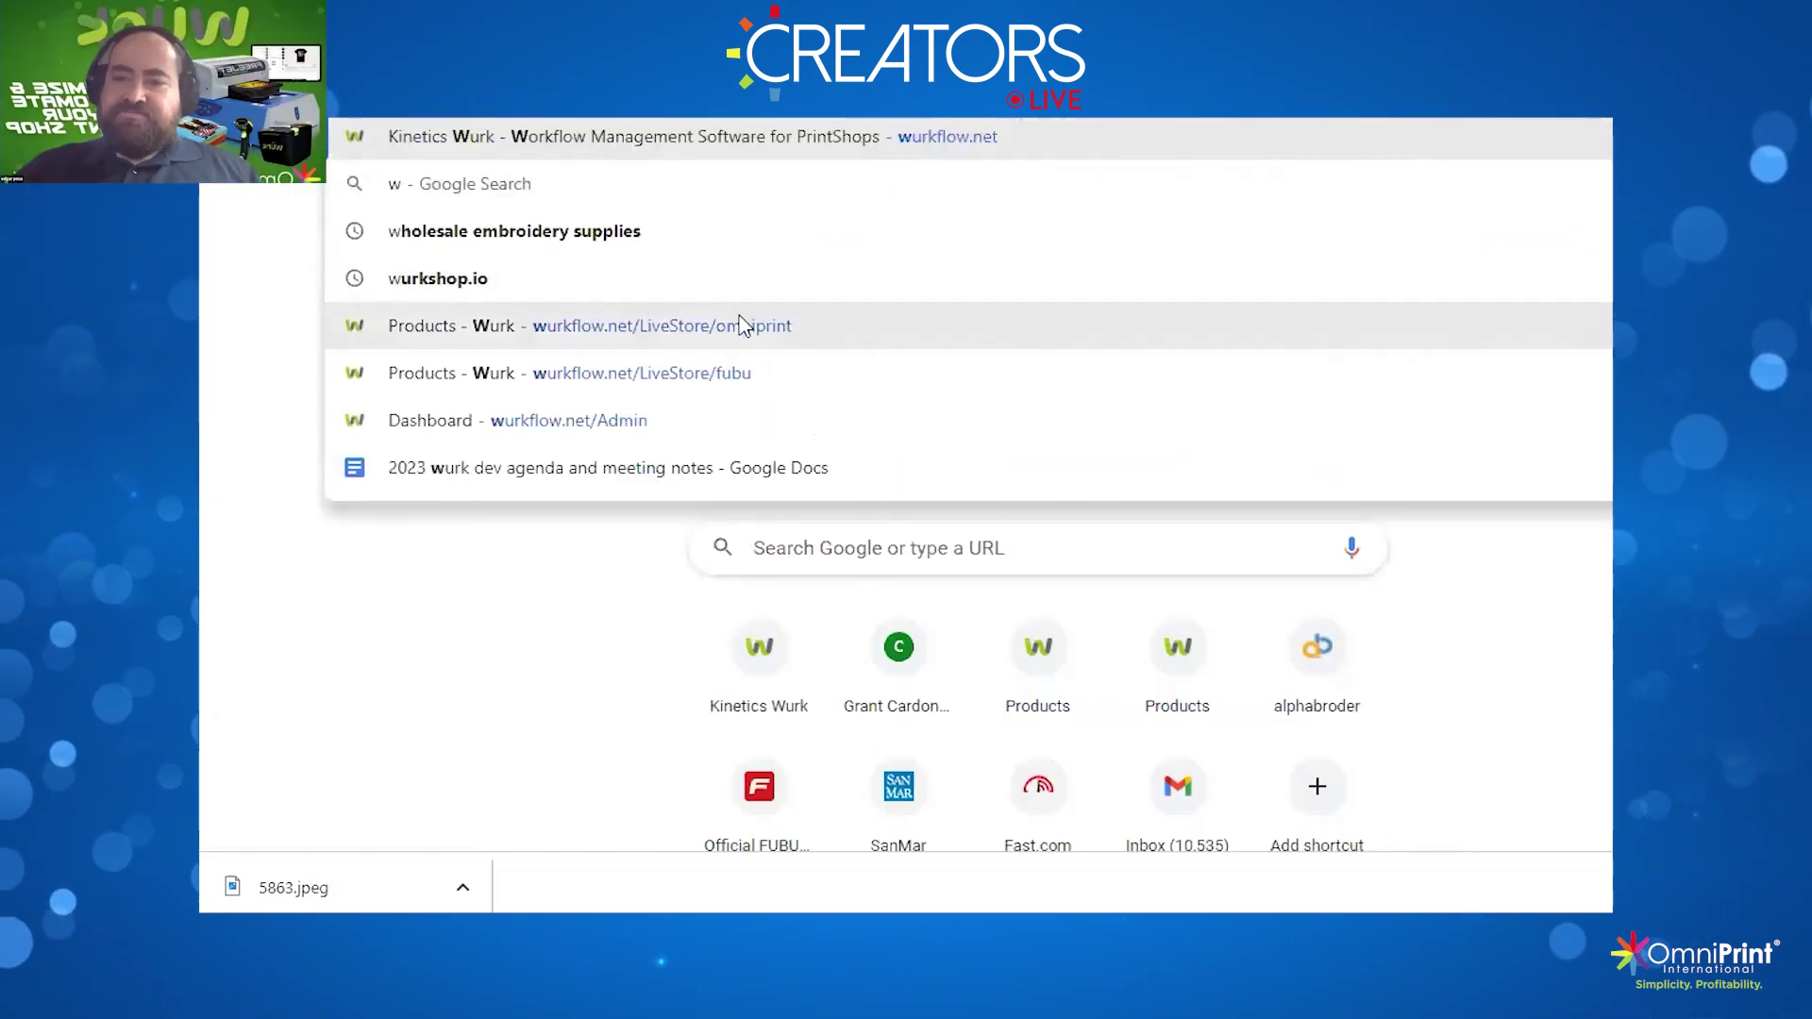
{"action": "left_click", "coordinate": [741, 325]}
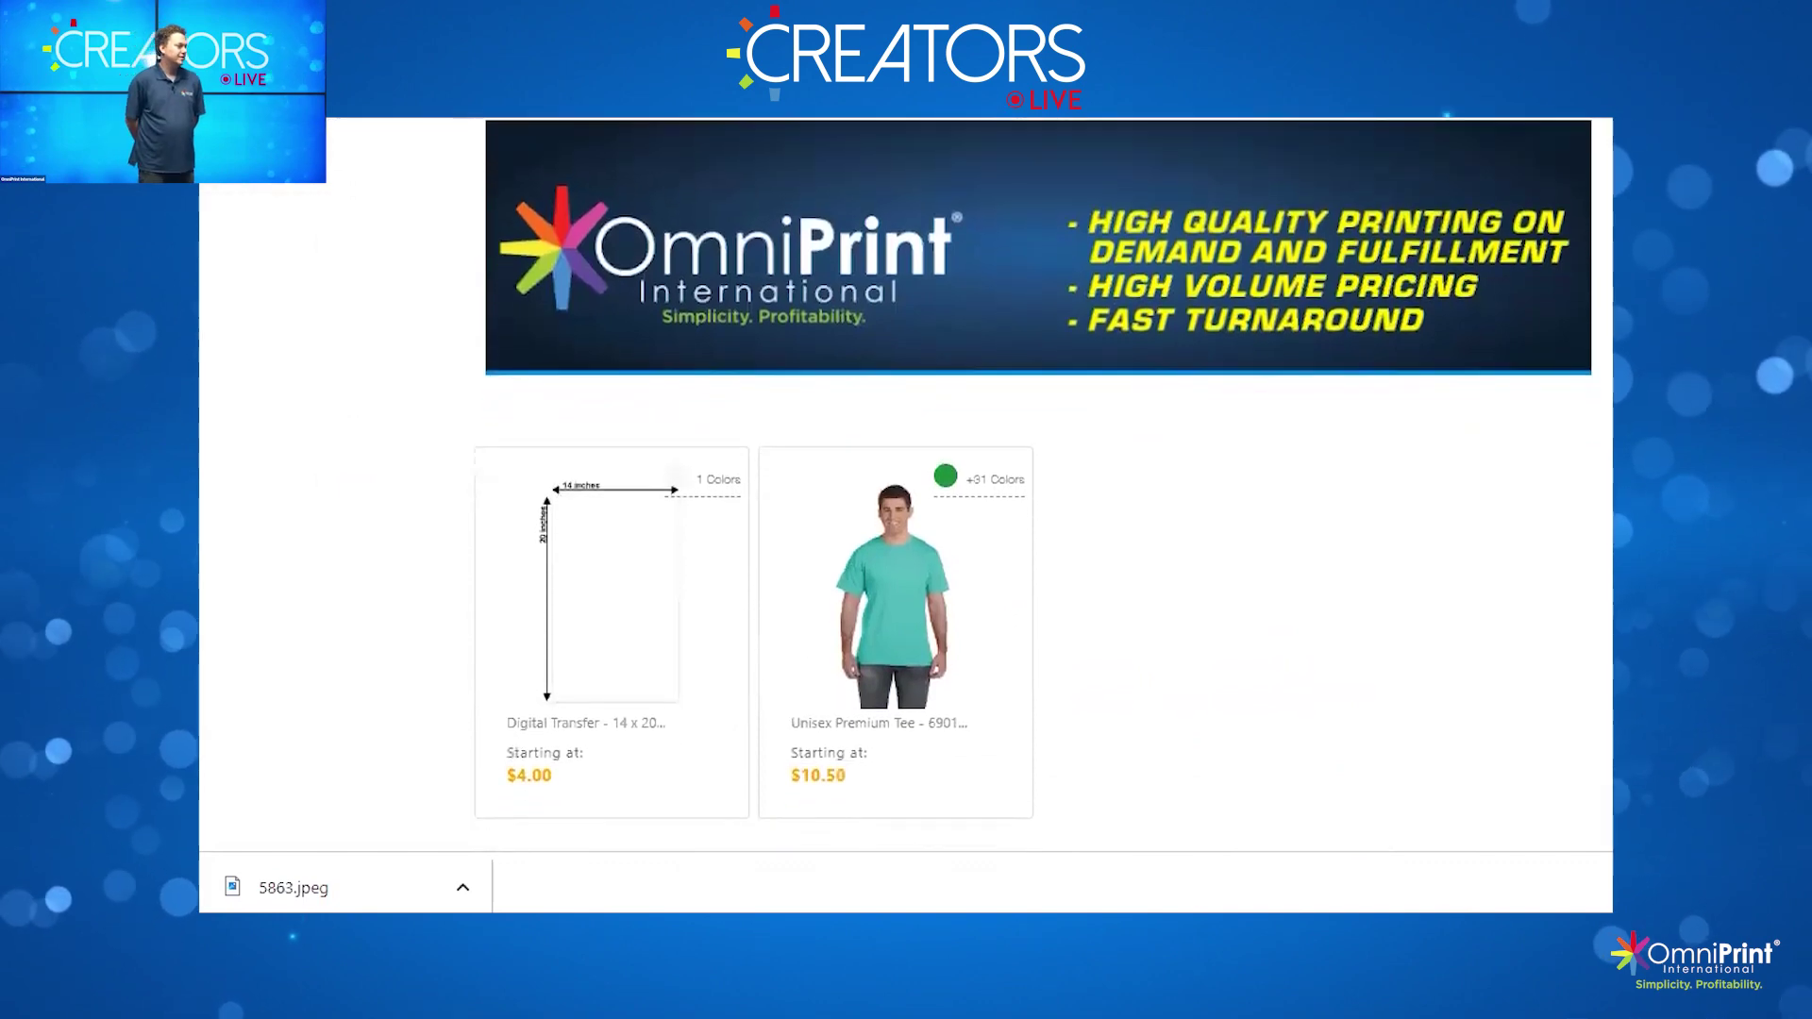
{"action": "scroll", "coordinate": [574, 442], "scroll_direction": "down", "scroll_amount": 2}
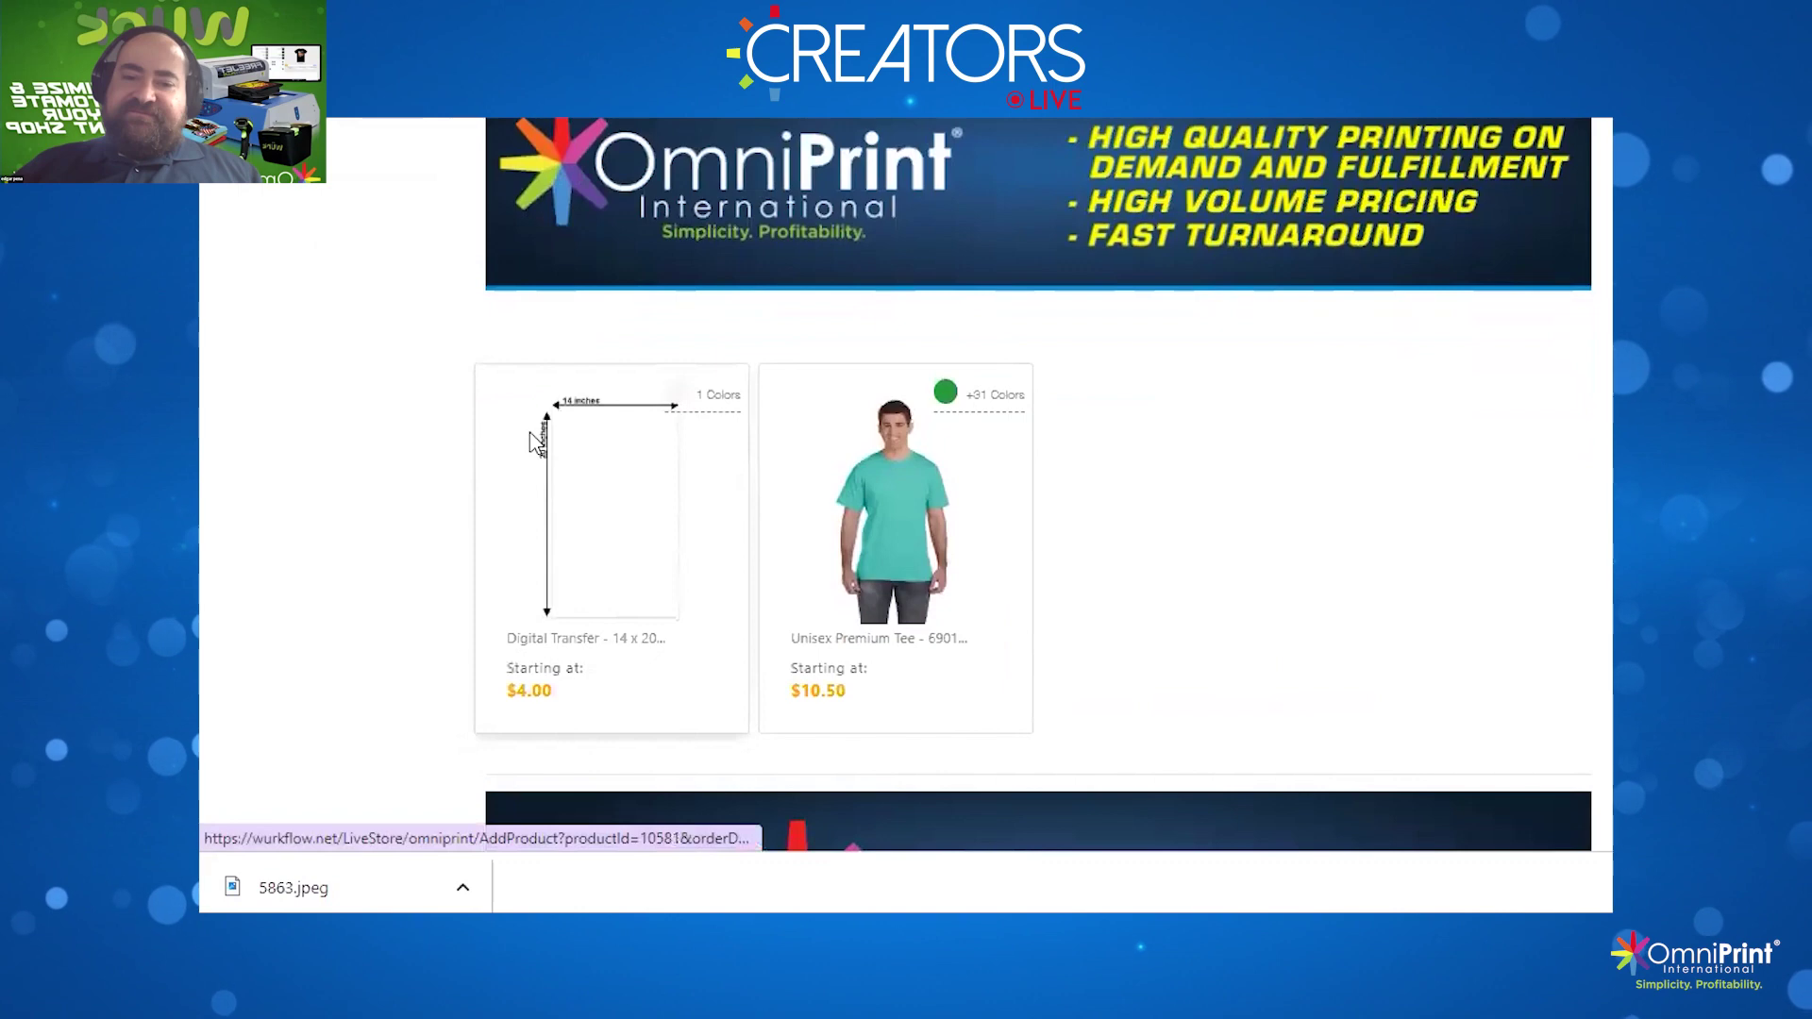
{"action": "left_click", "coordinate": [578, 460]}
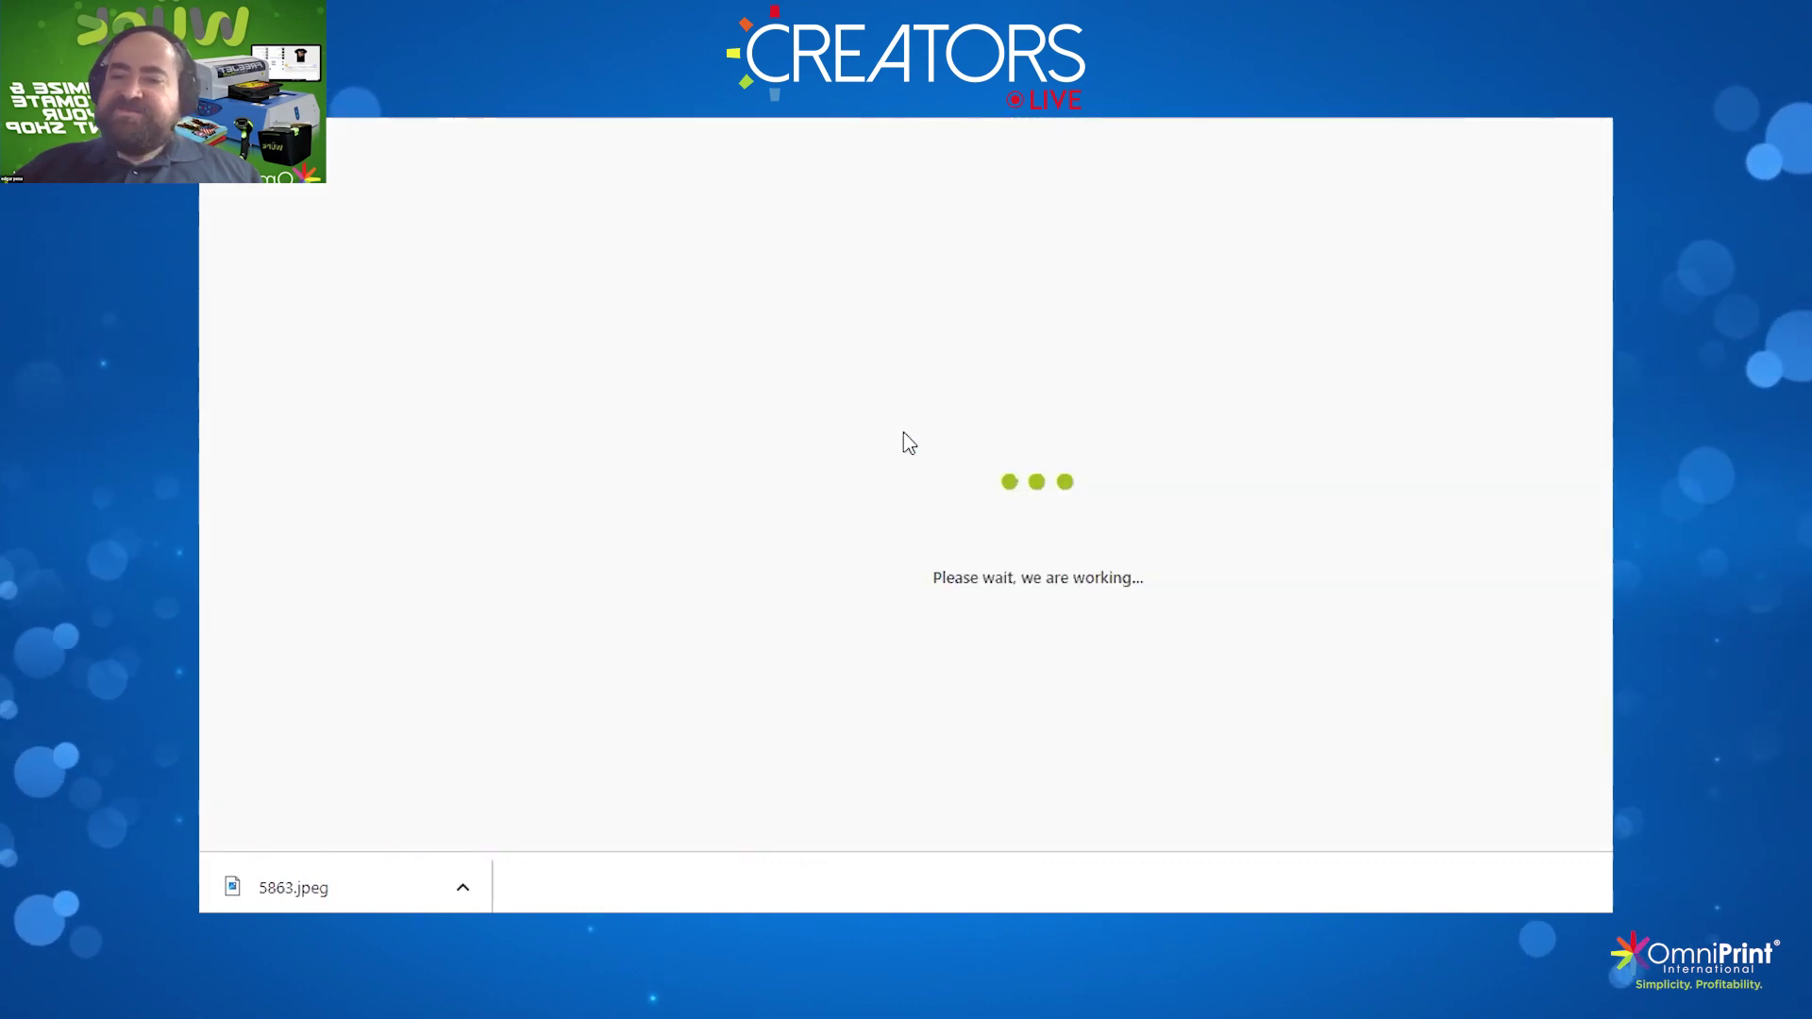
Review the Digital Transfer - 14 x 20 product details and add the sheet to the cart for decoration
{"action": "scroll", "coordinate": [736, 303], "scroll_direction": "down", "scroll_amount": 3}
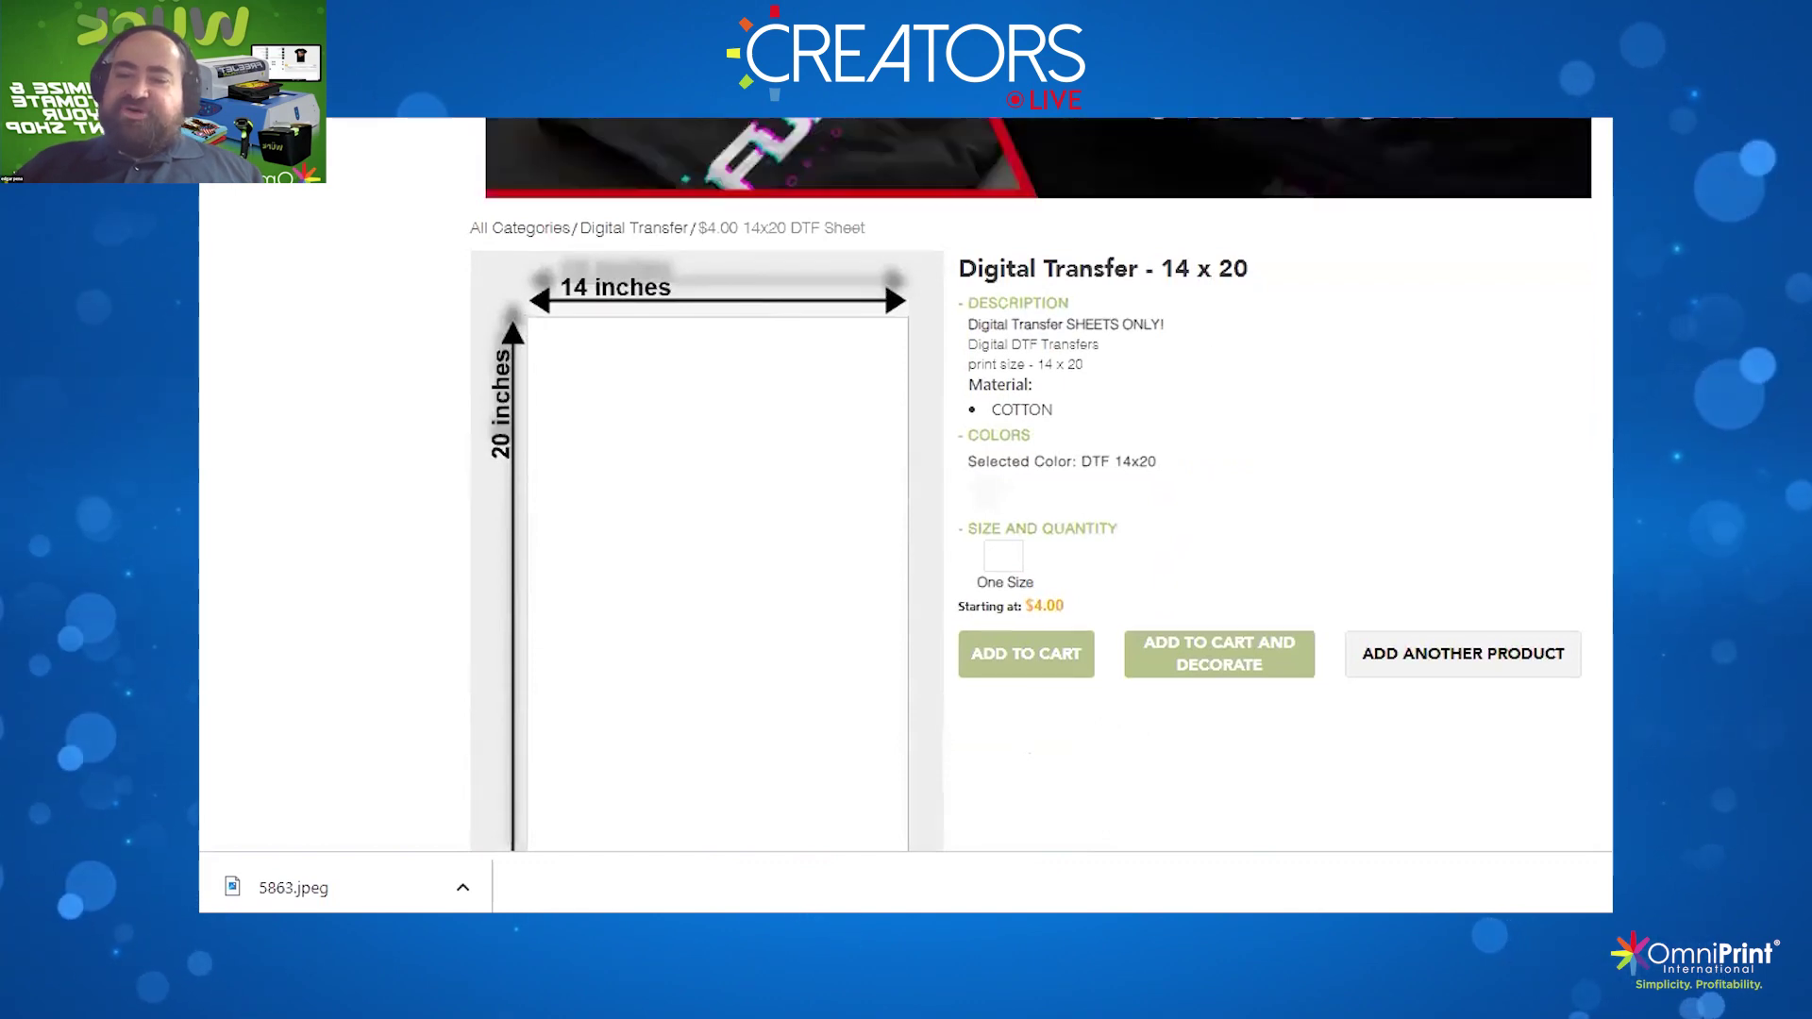
{"action": "scroll", "coordinate": [718, 519], "scroll_direction": "down", "scroll_amount": 1}
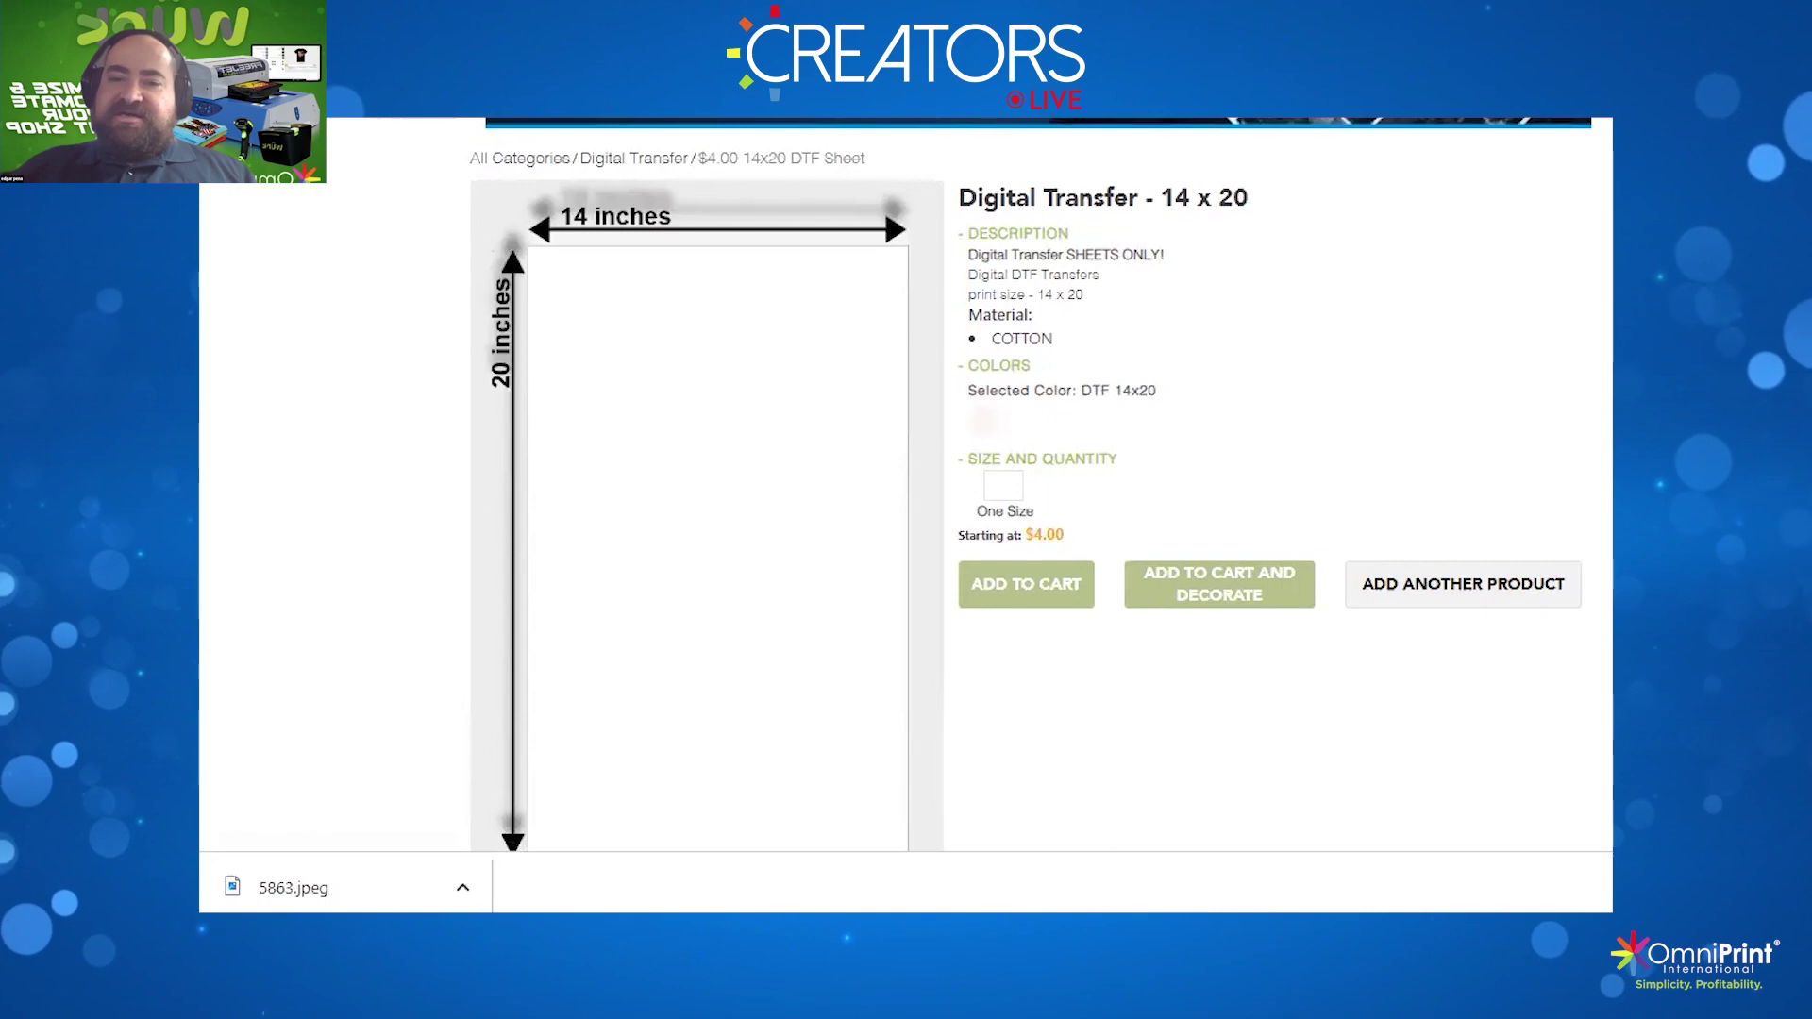
{"action": "scroll", "coordinate": [906, 481], "scroll_direction": "up", "scroll_amount": 1}
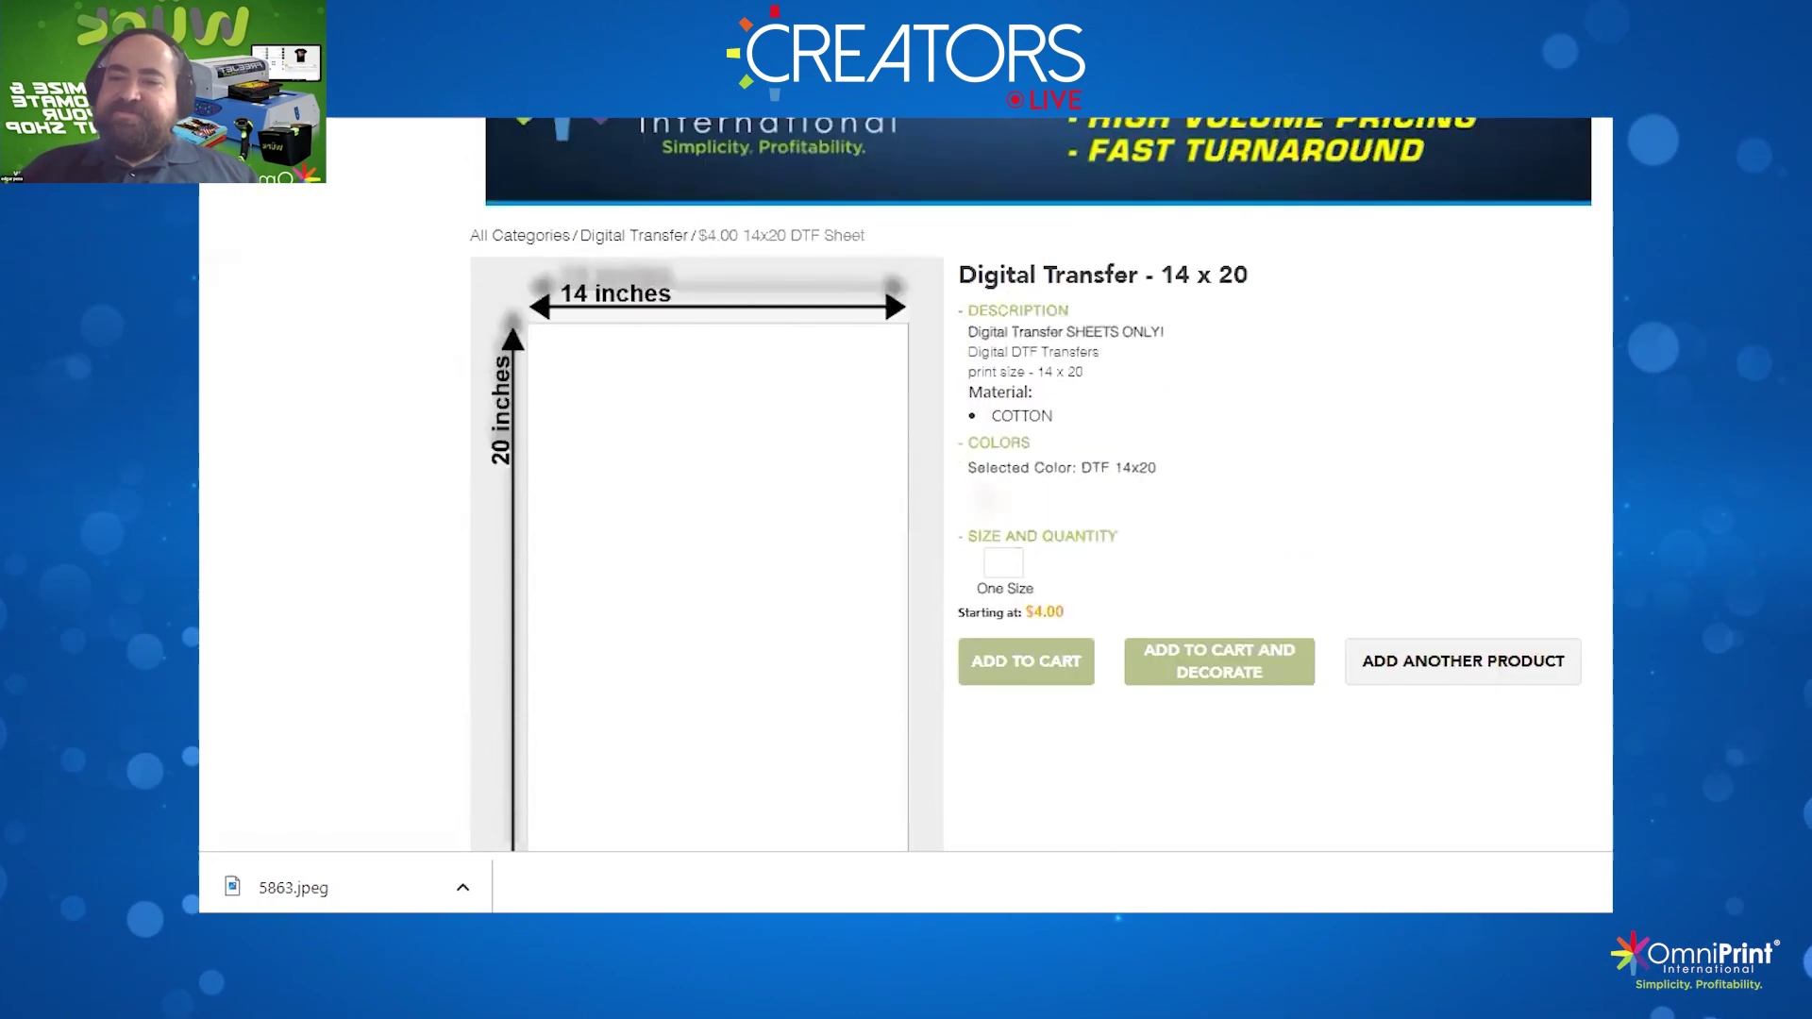
{"action": "scroll", "coordinate": [906, 481], "scroll_direction": "up", "scroll_amount": 3}
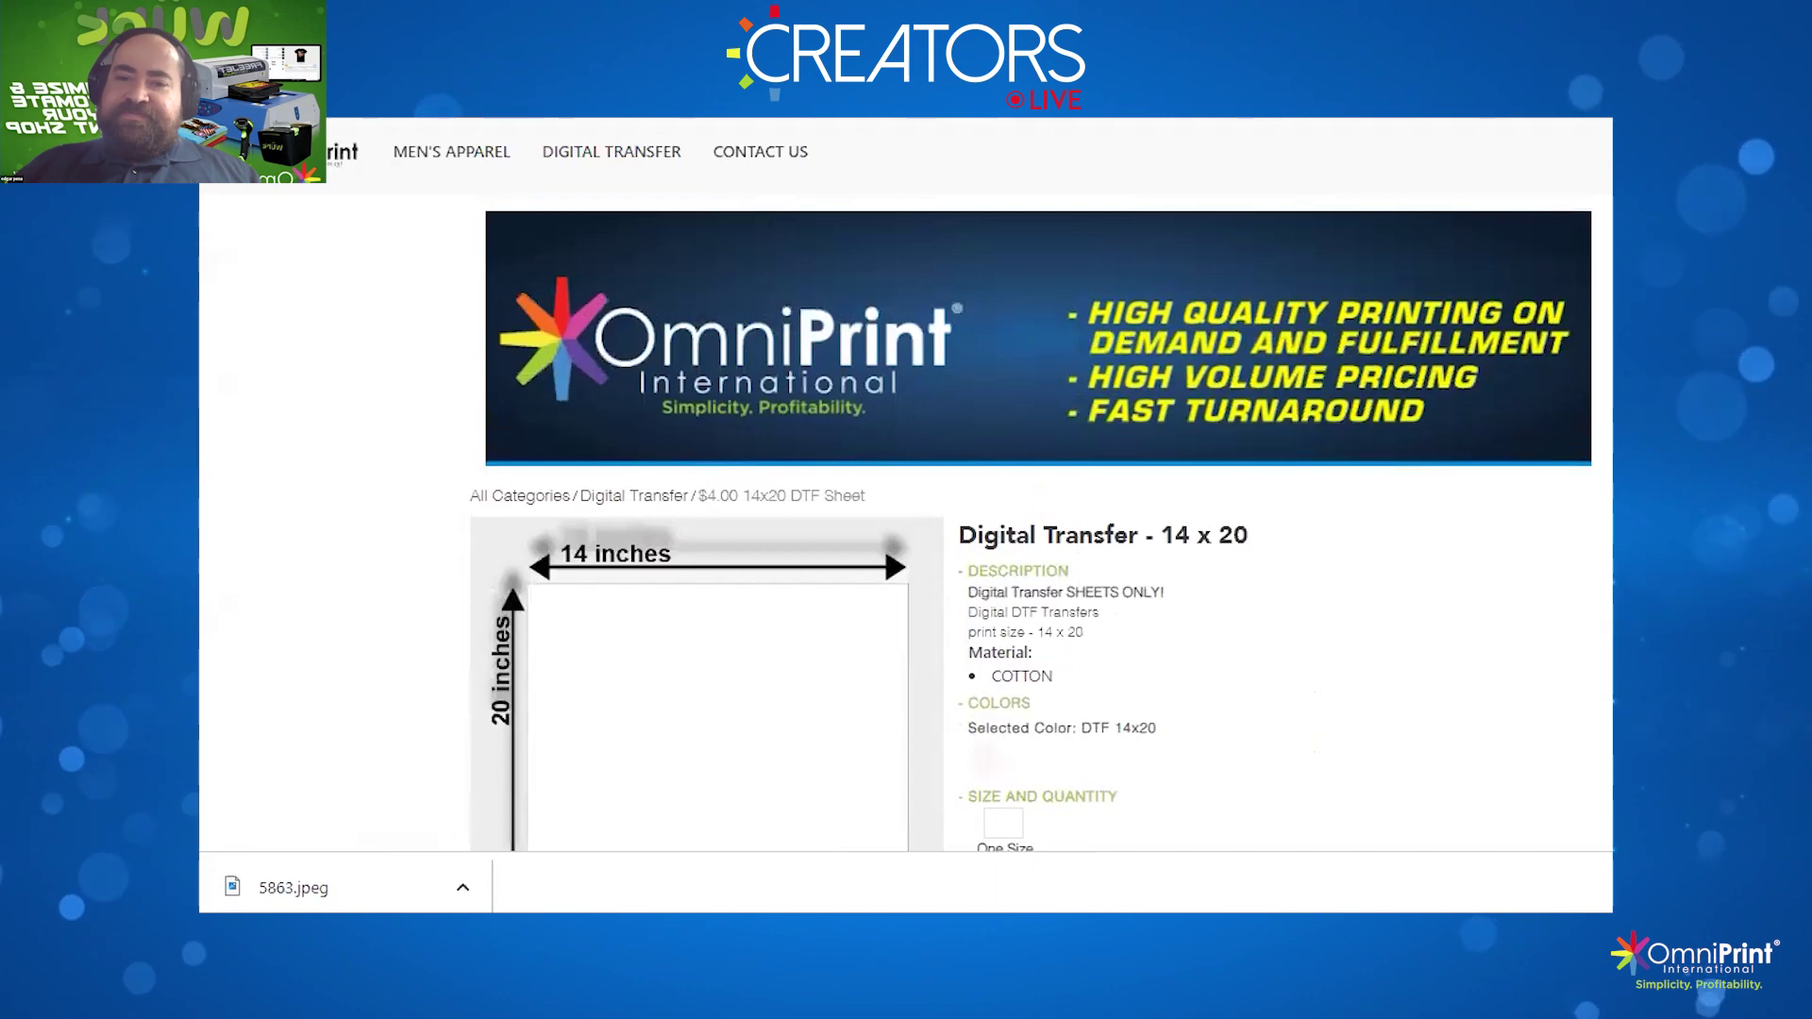
{"action": "mouse_move", "coordinate": [605, 156]}
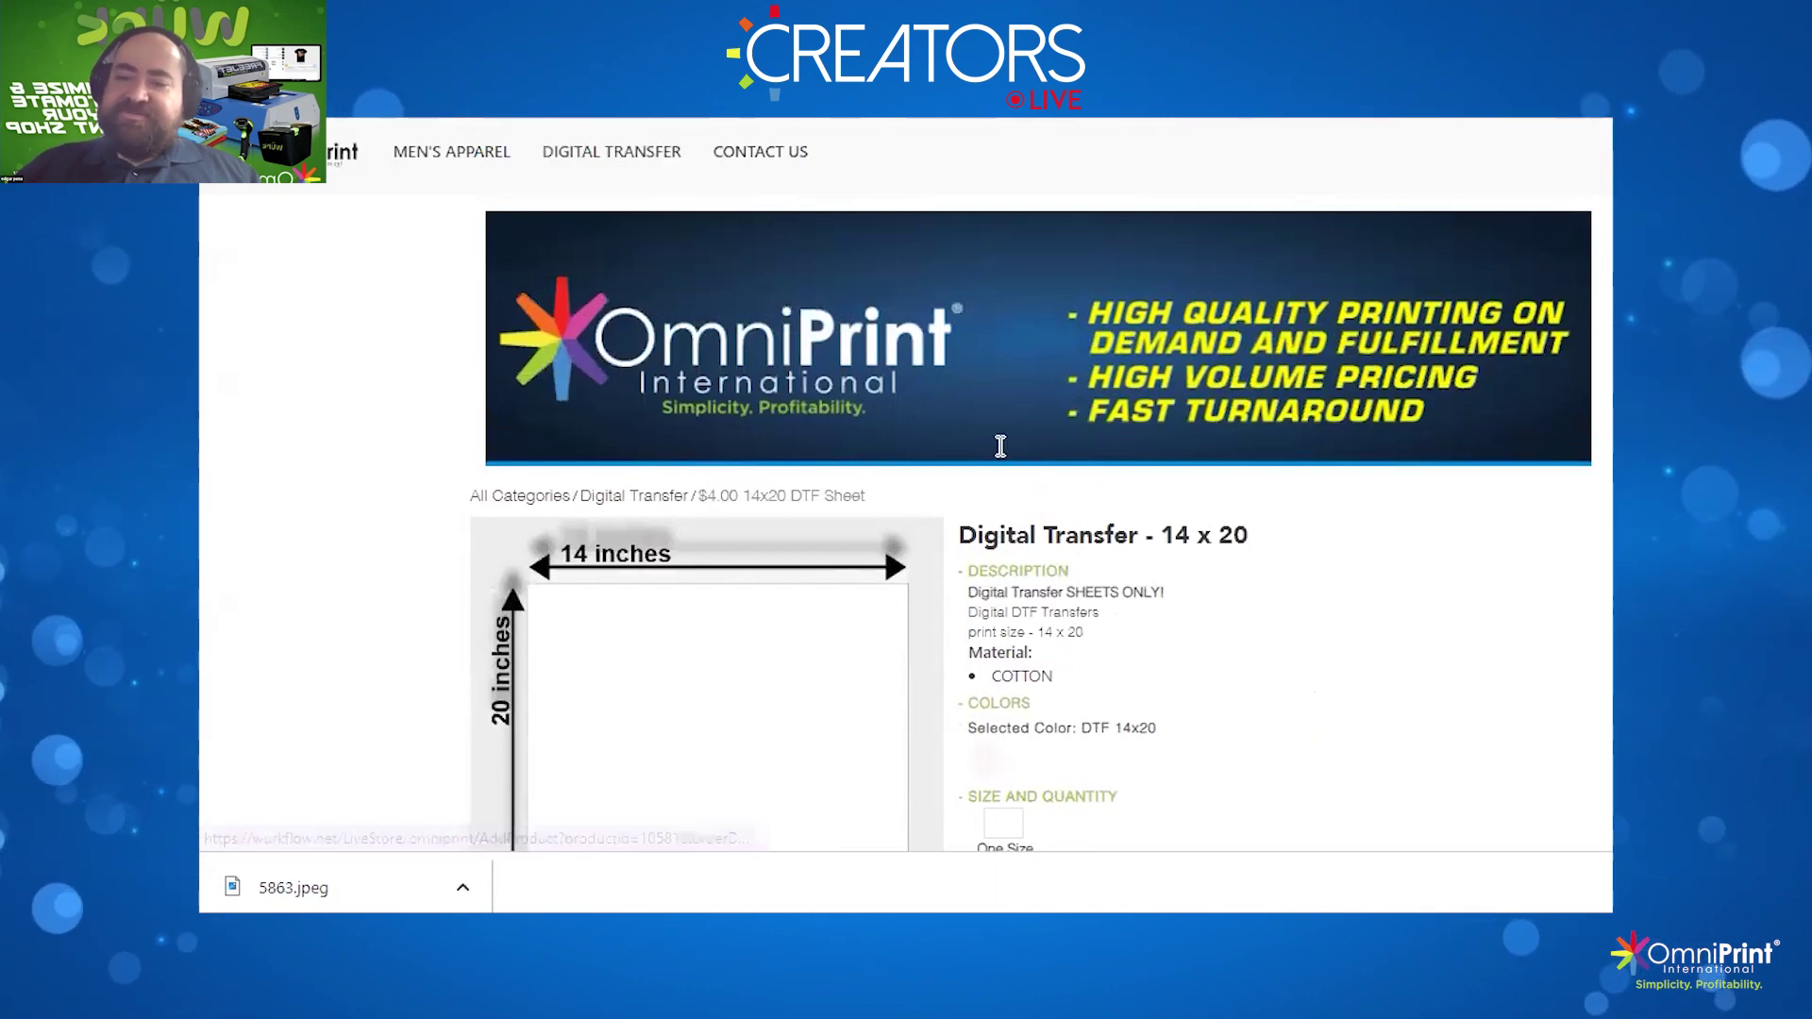
{"action": "scroll", "coordinate": [1001, 448], "scroll_direction": "down", "scroll_amount": 4}
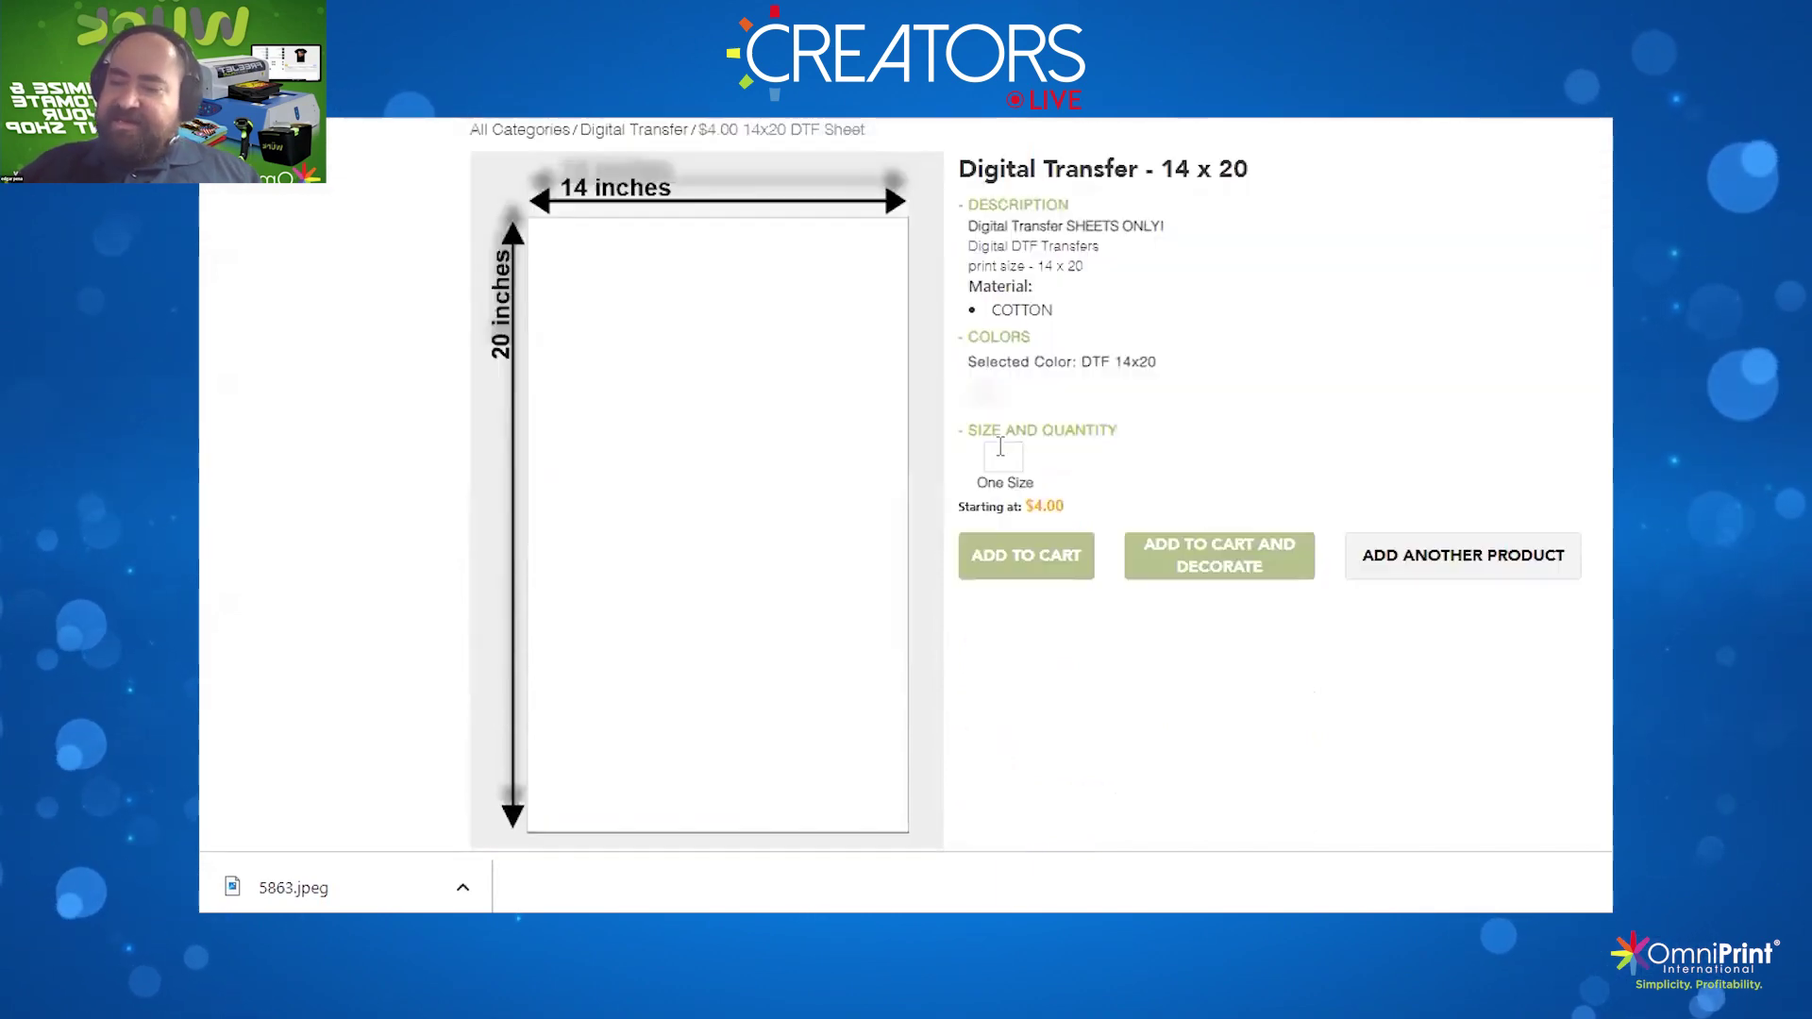
{"action": "left_click", "coordinate": [1204, 527]}
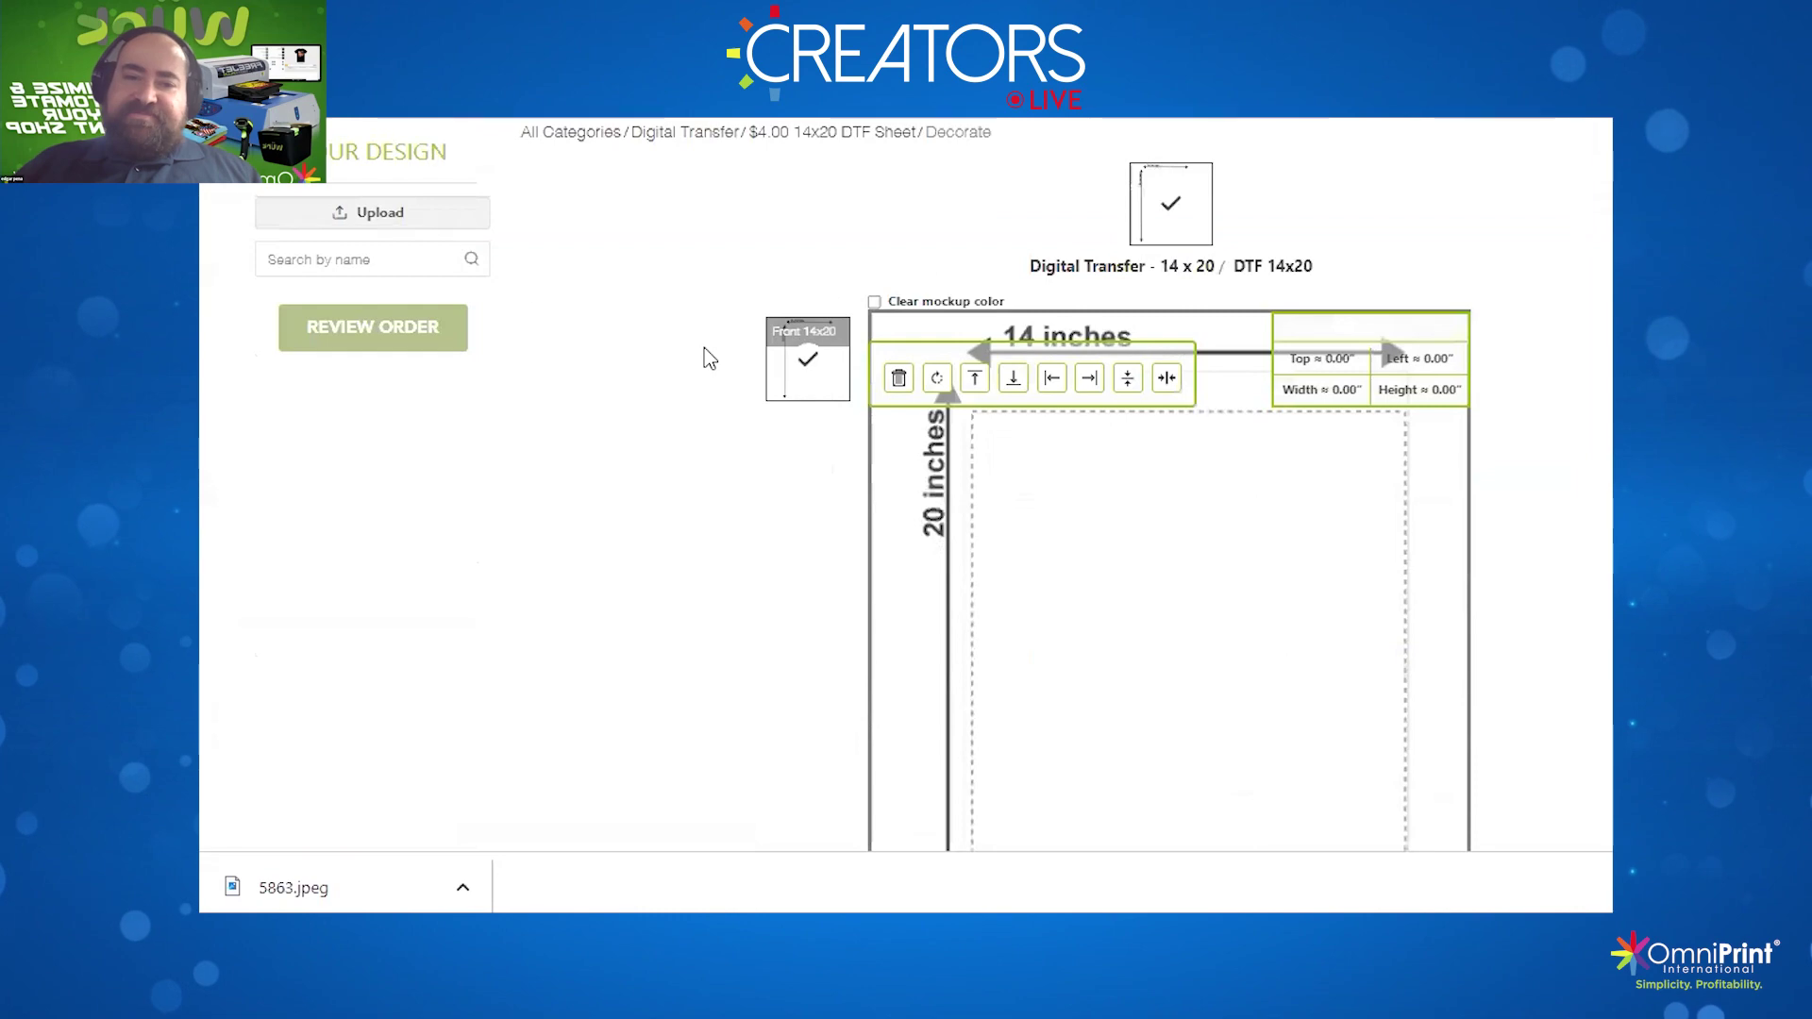
Upload the fubu logo image as a design and place it on the 14x20 transfer sheet
{"action": "left_click", "coordinate": [390, 217]}
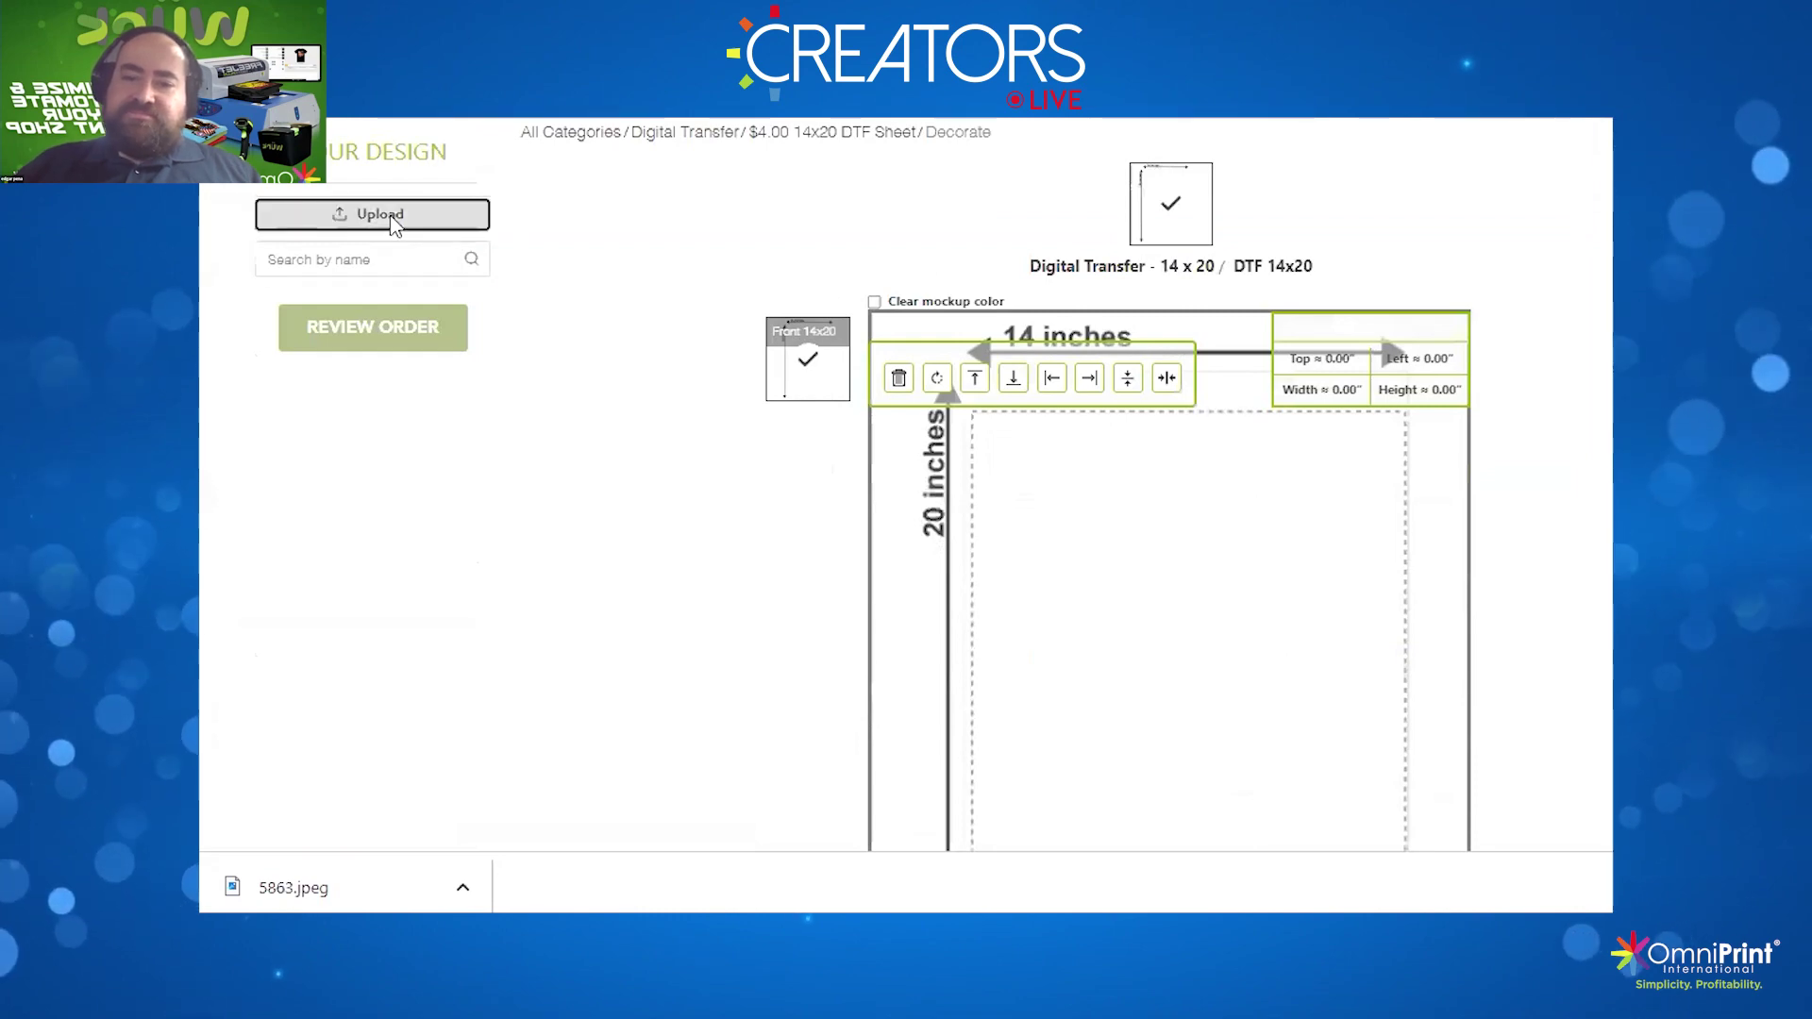
{"action": "left_click", "coordinate": [633, 247]}
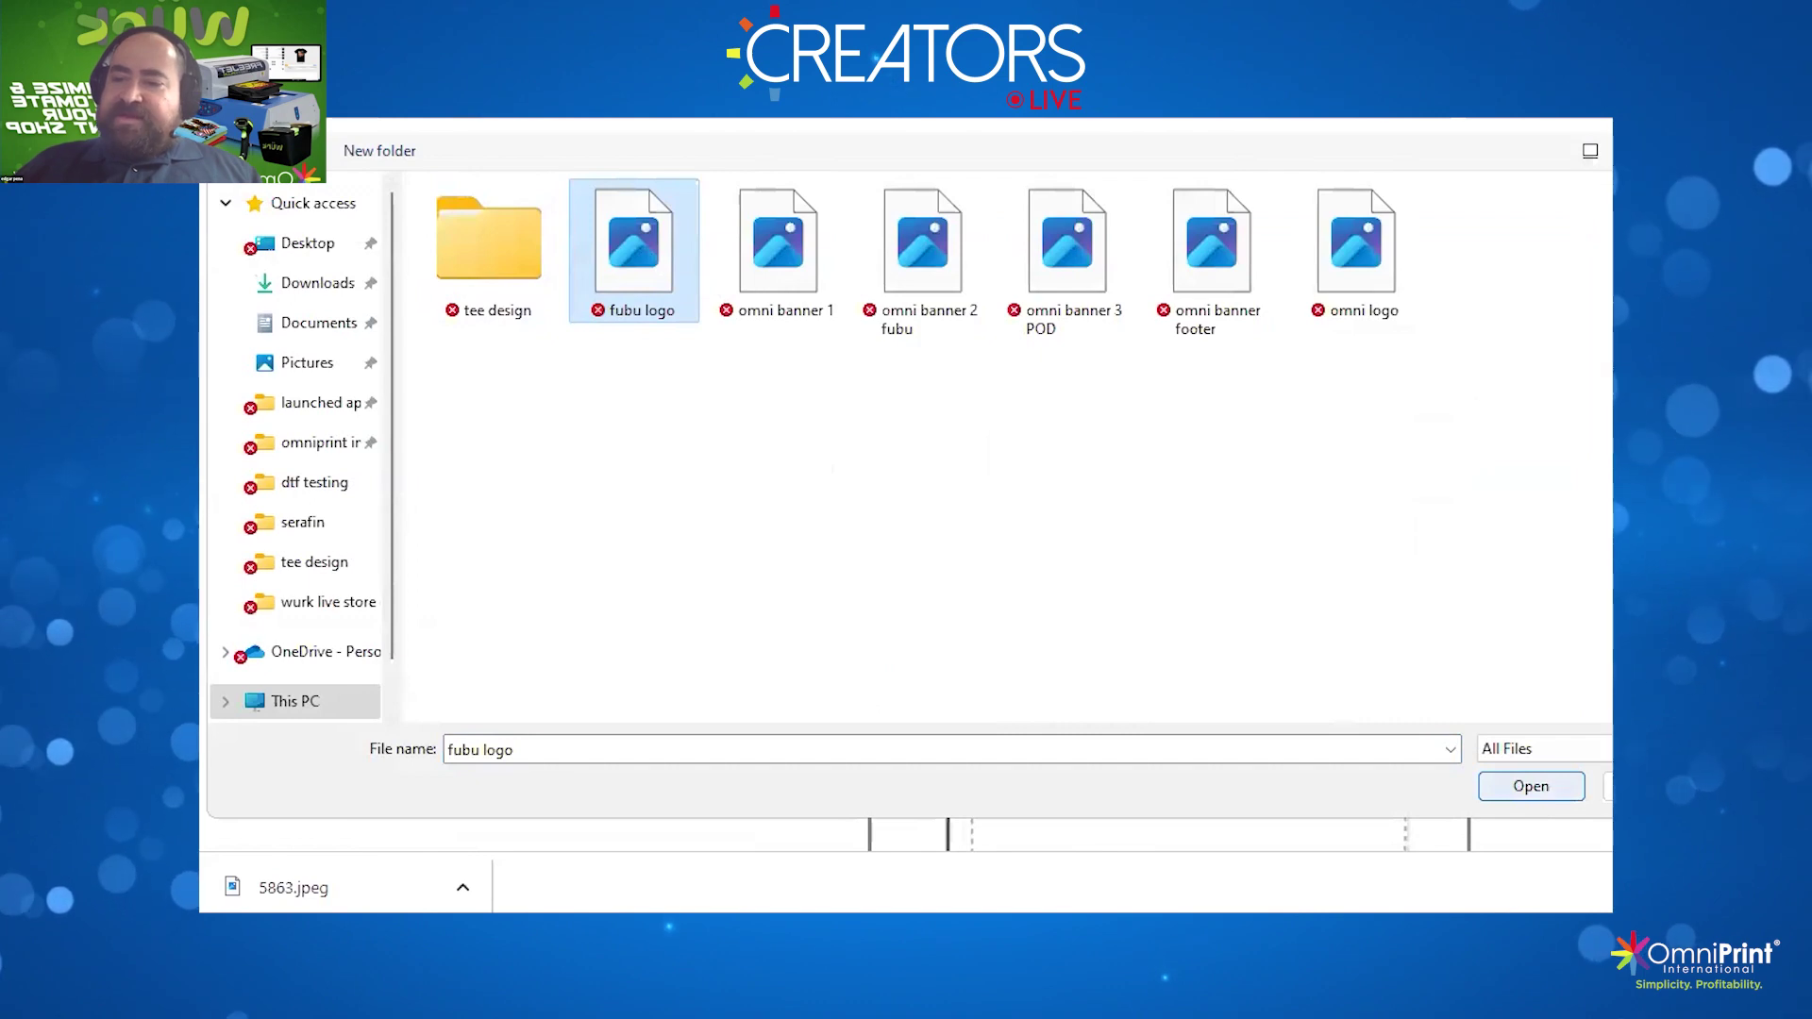
{"action": "left_click", "coordinate": [1531, 786]}
{"action": "left_click", "coordinate": [381, 344]}
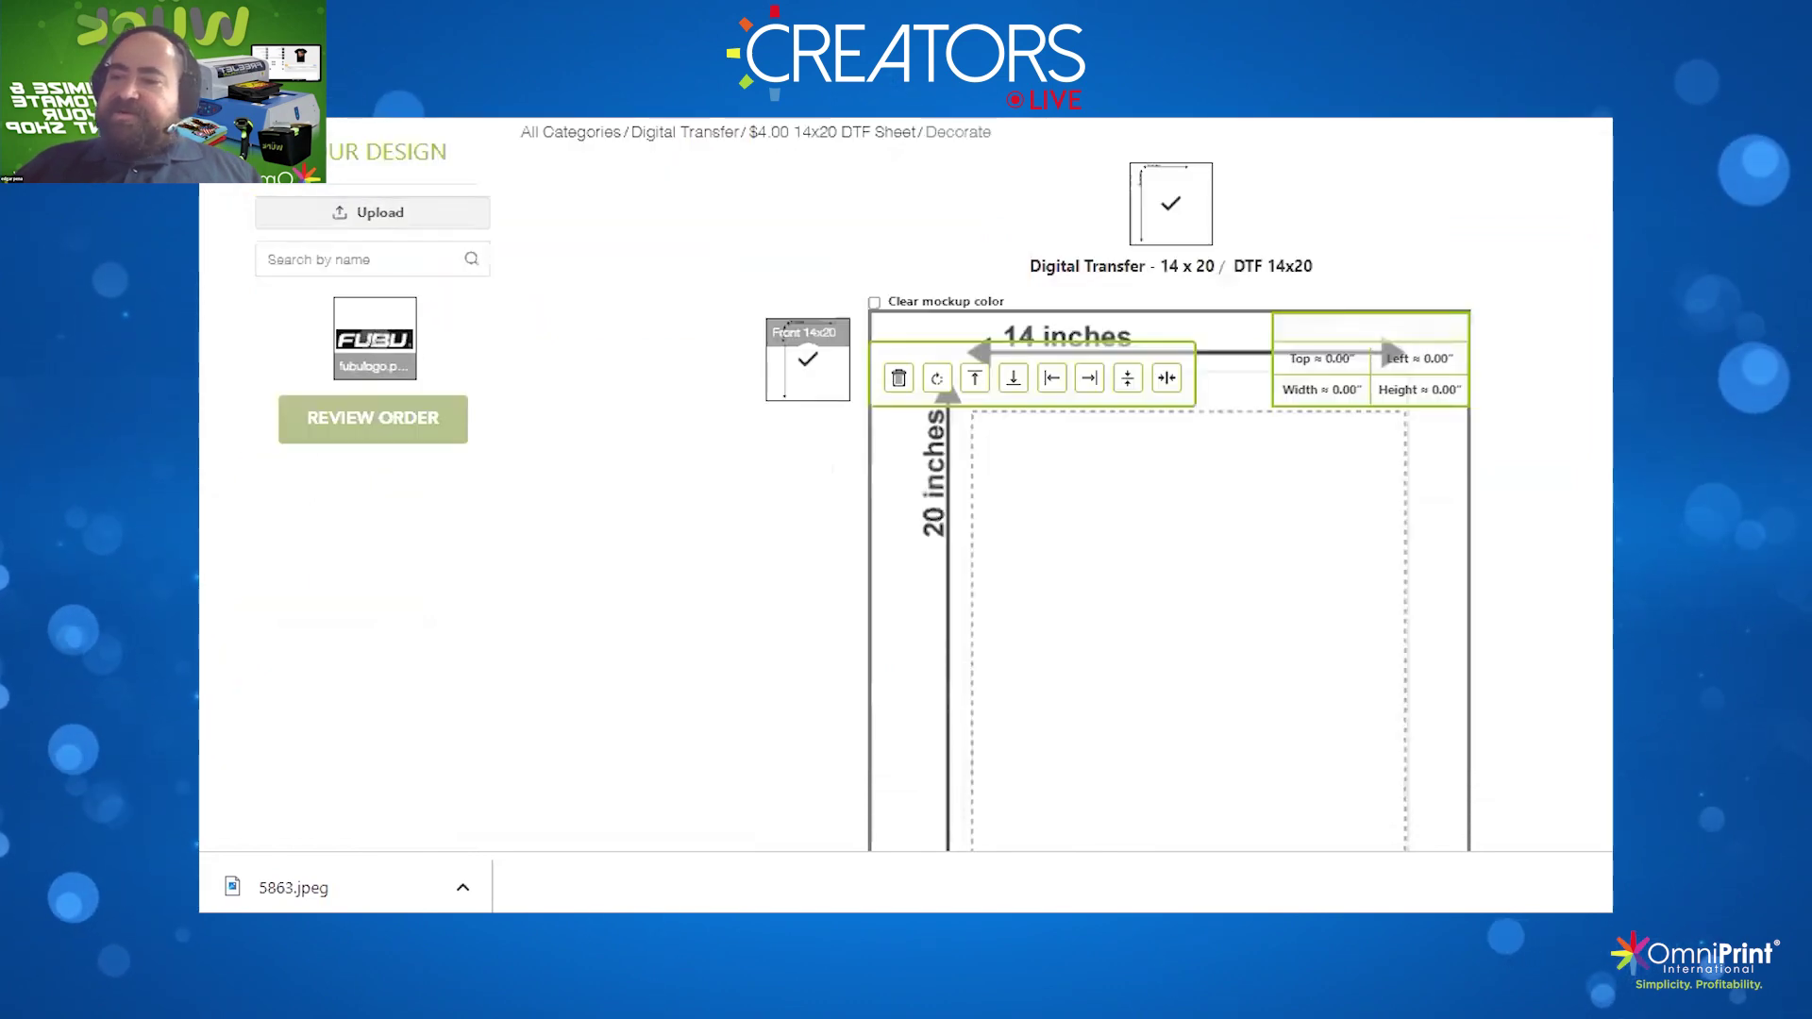
Move the FUBU logo on the transfer sheet to about 0.83 inches from the top and 0.51 inches from the left
{"action": "scroll", "coordinate": [1500, 300], "scroll_direction": "down", "scroll_amount": 3}
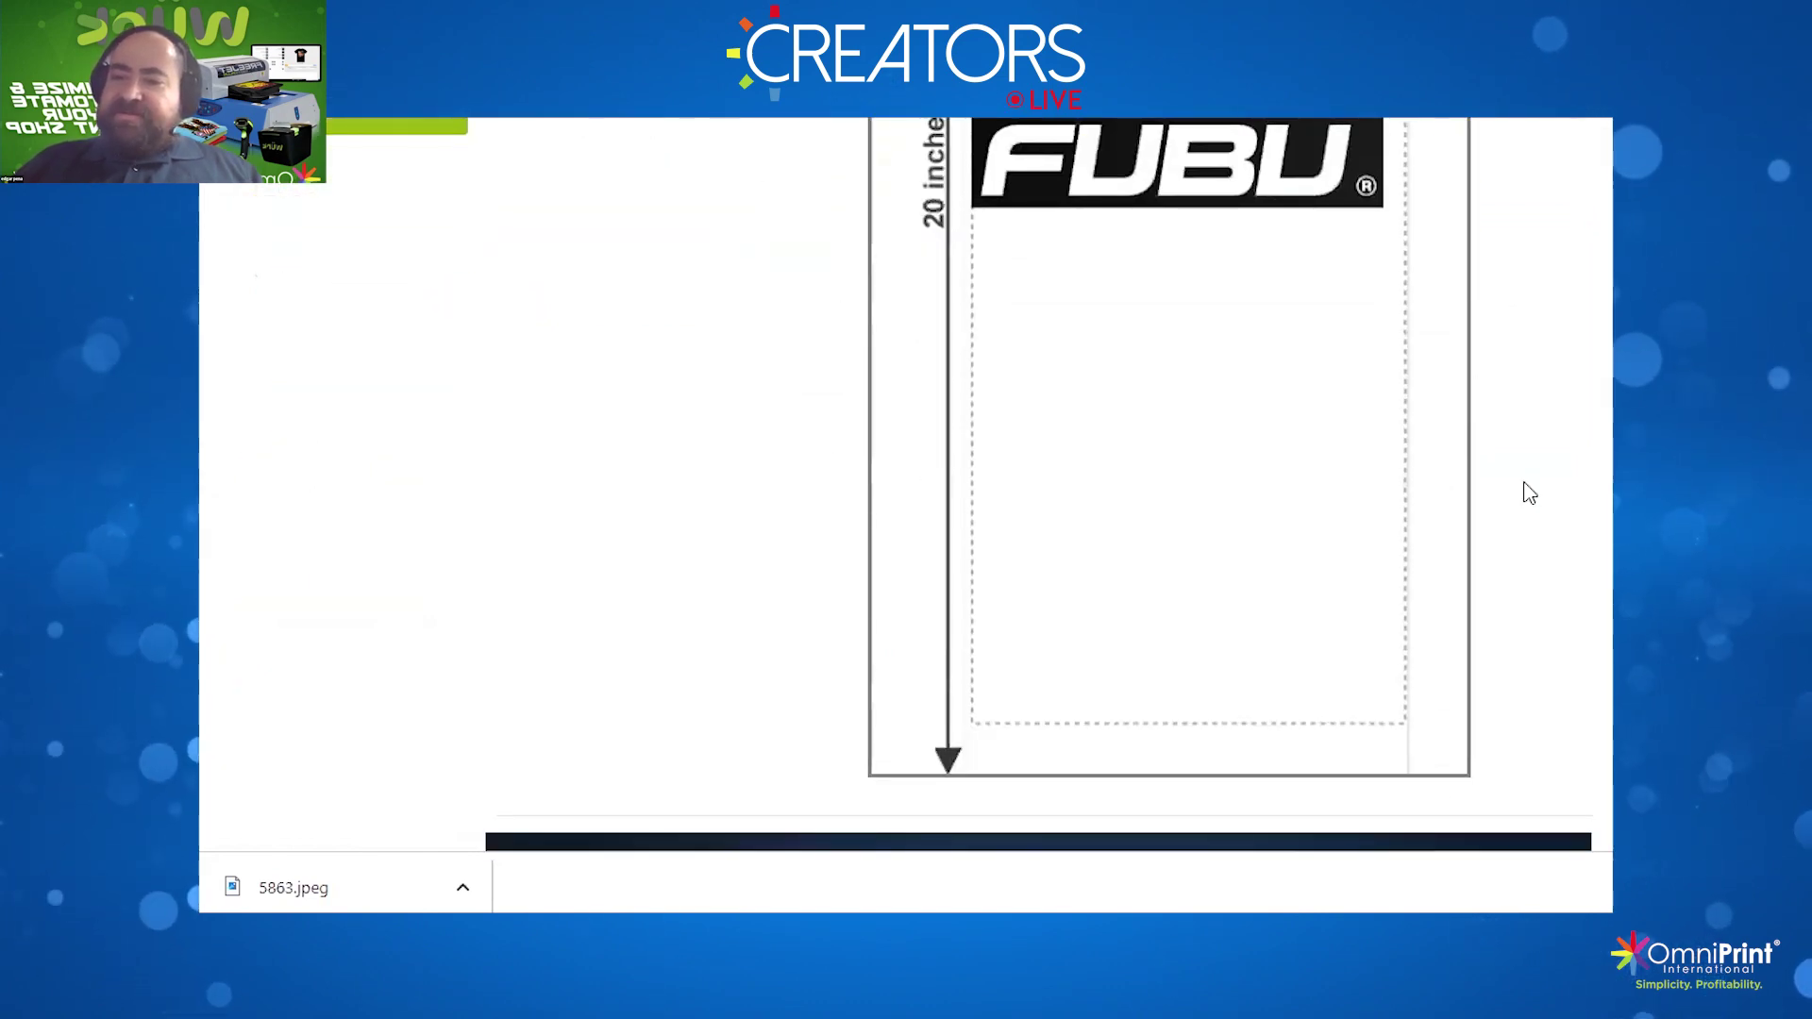
{"action": "key", "text": "ctrl+minus"}
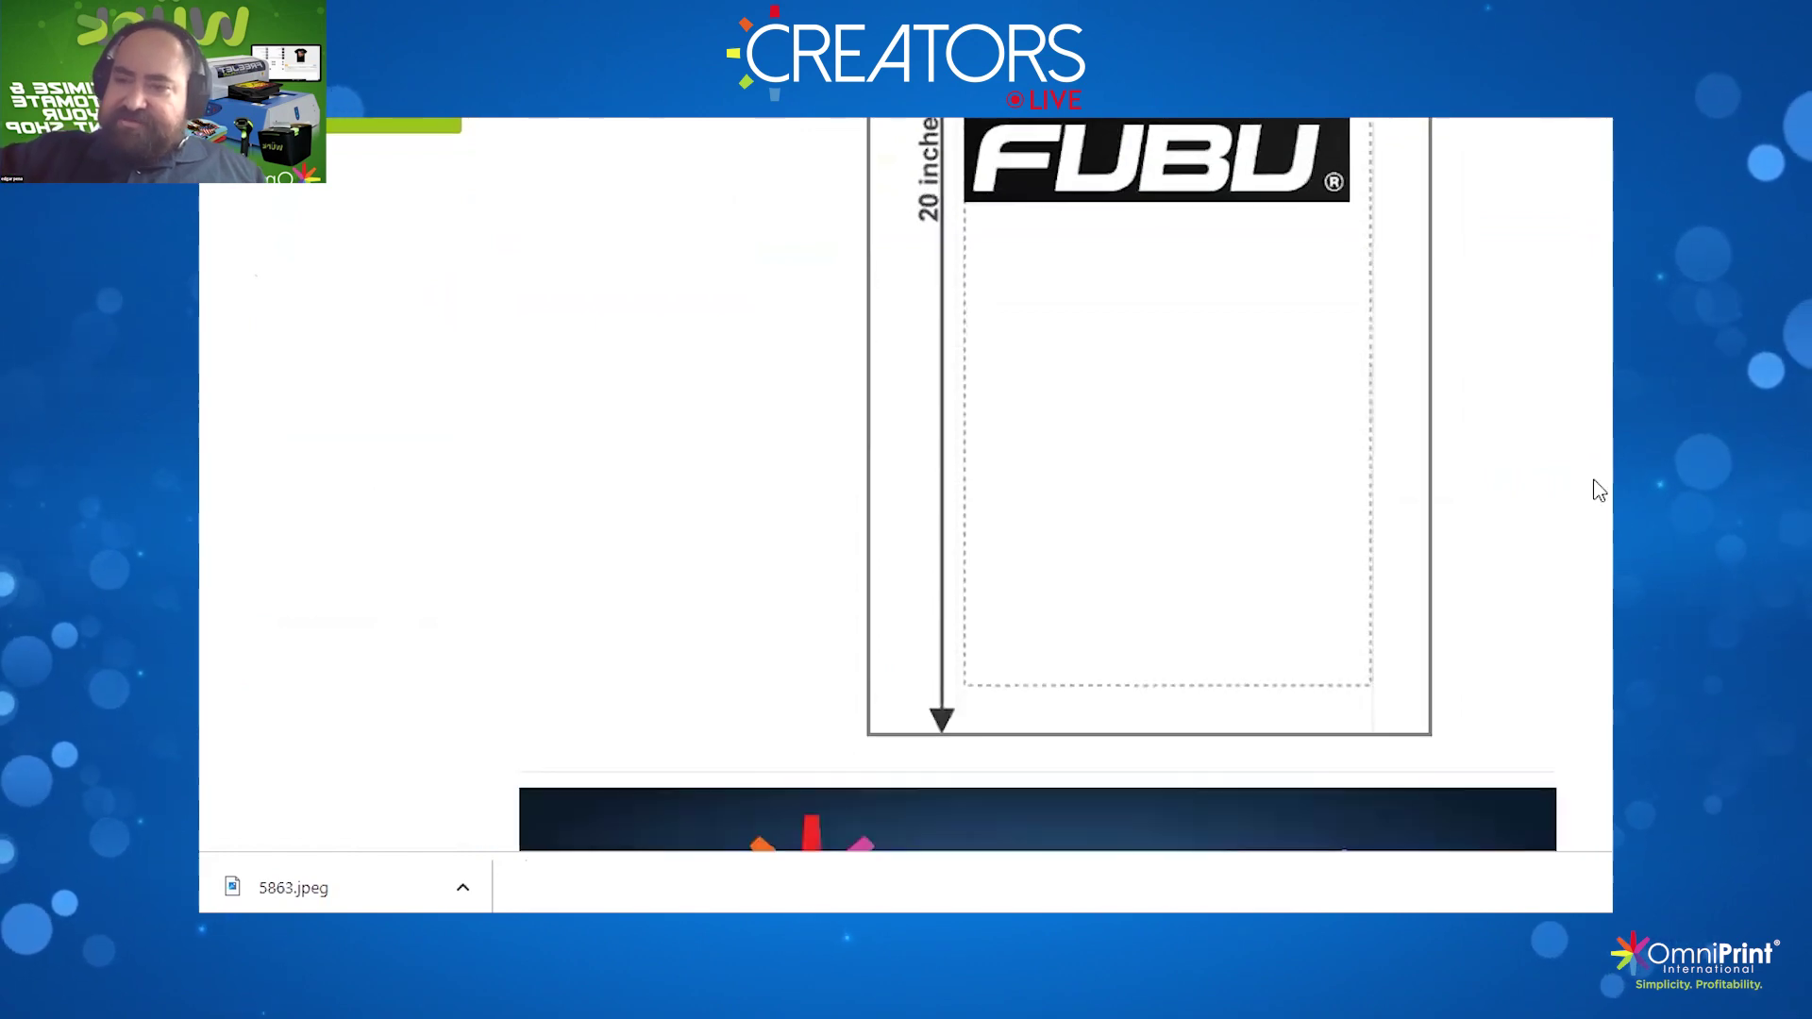
{"action": "scroll", "coordinate": [1149, 425], "scroll_direction": "up", "scroll_amount": 1}
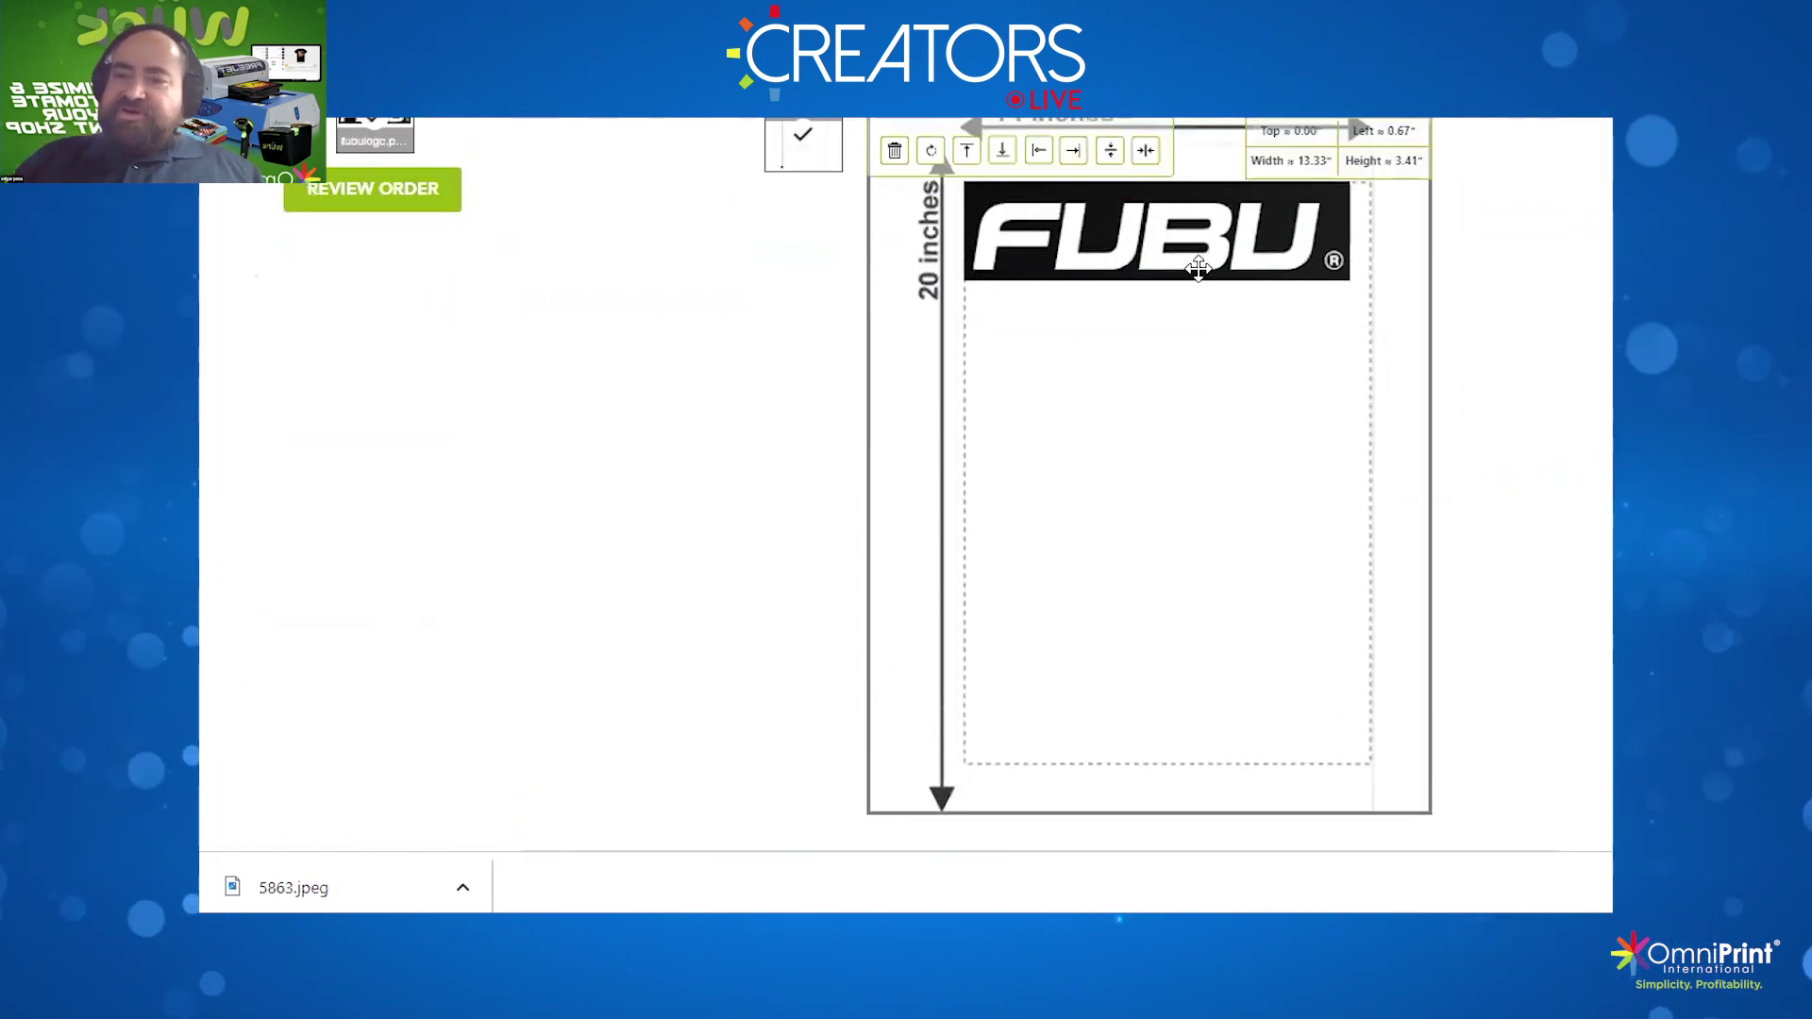
{"action": "left_click_drag", "start_coordinate": [1191, 262], "coordinate": [1201, 288]}
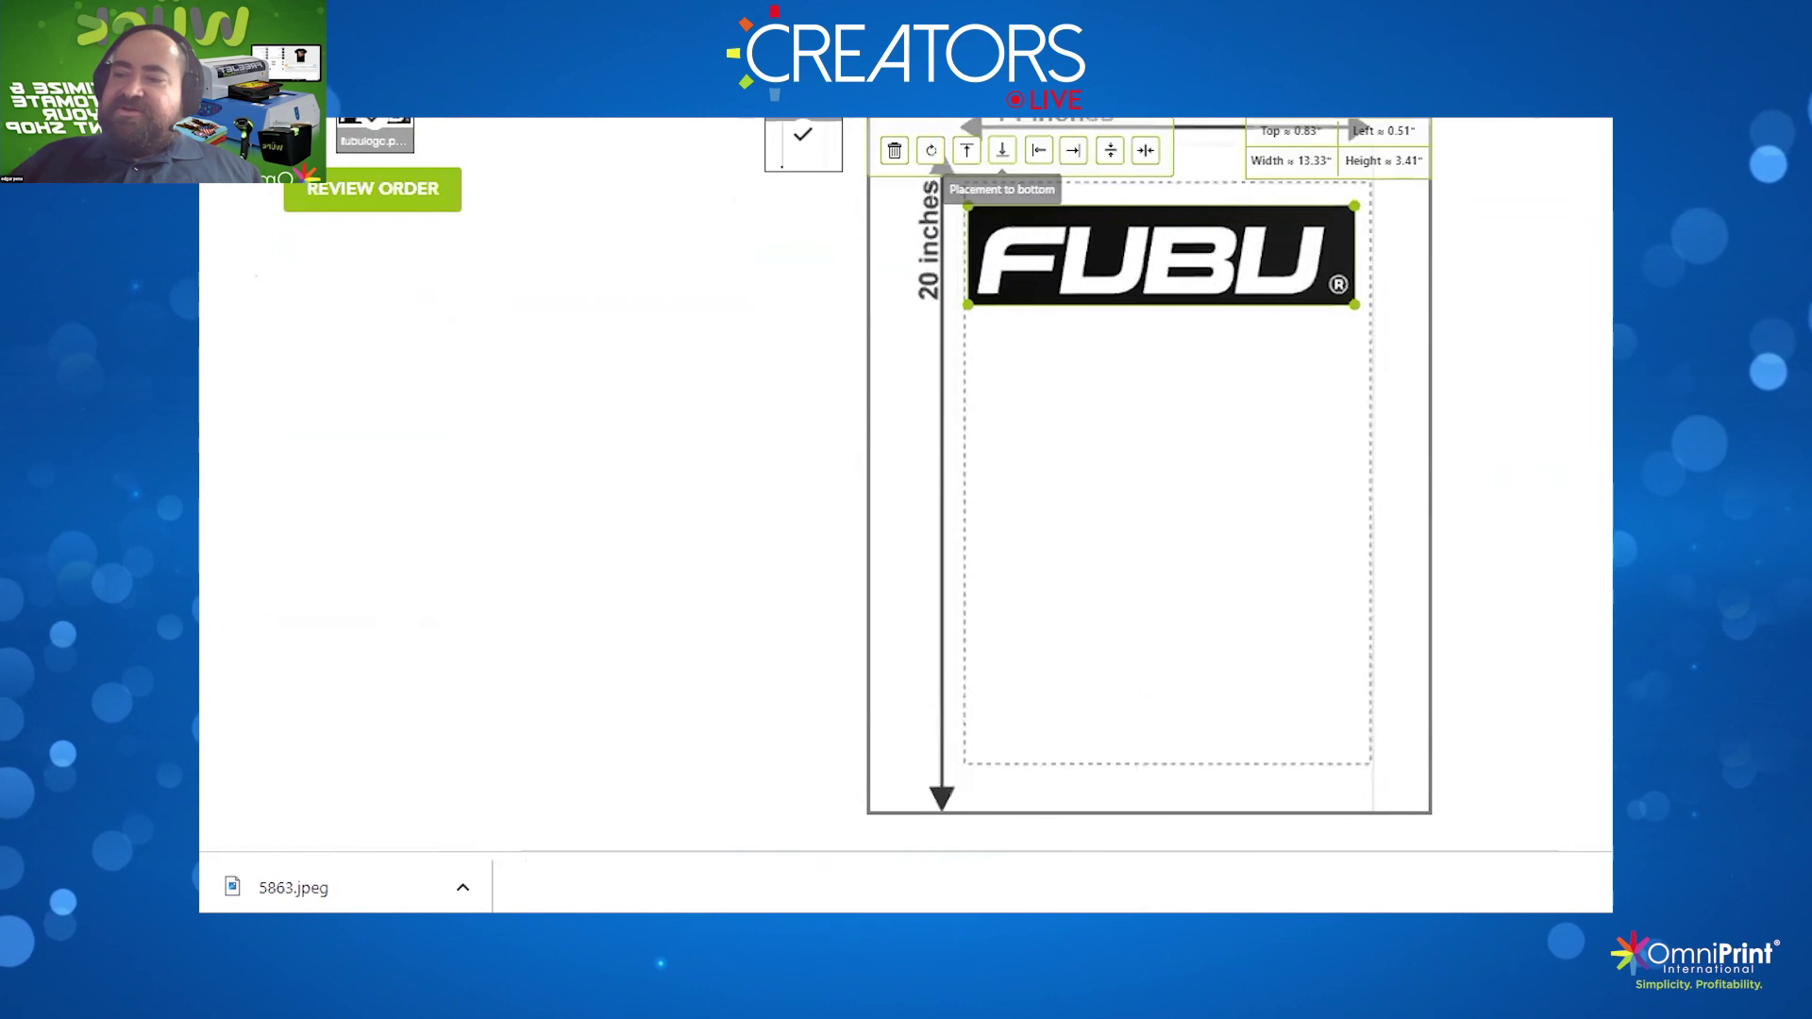
{"action": "scroll", "coordinate": [1274, 288], "scroll_direction": "up", "scroll_amount": 1}
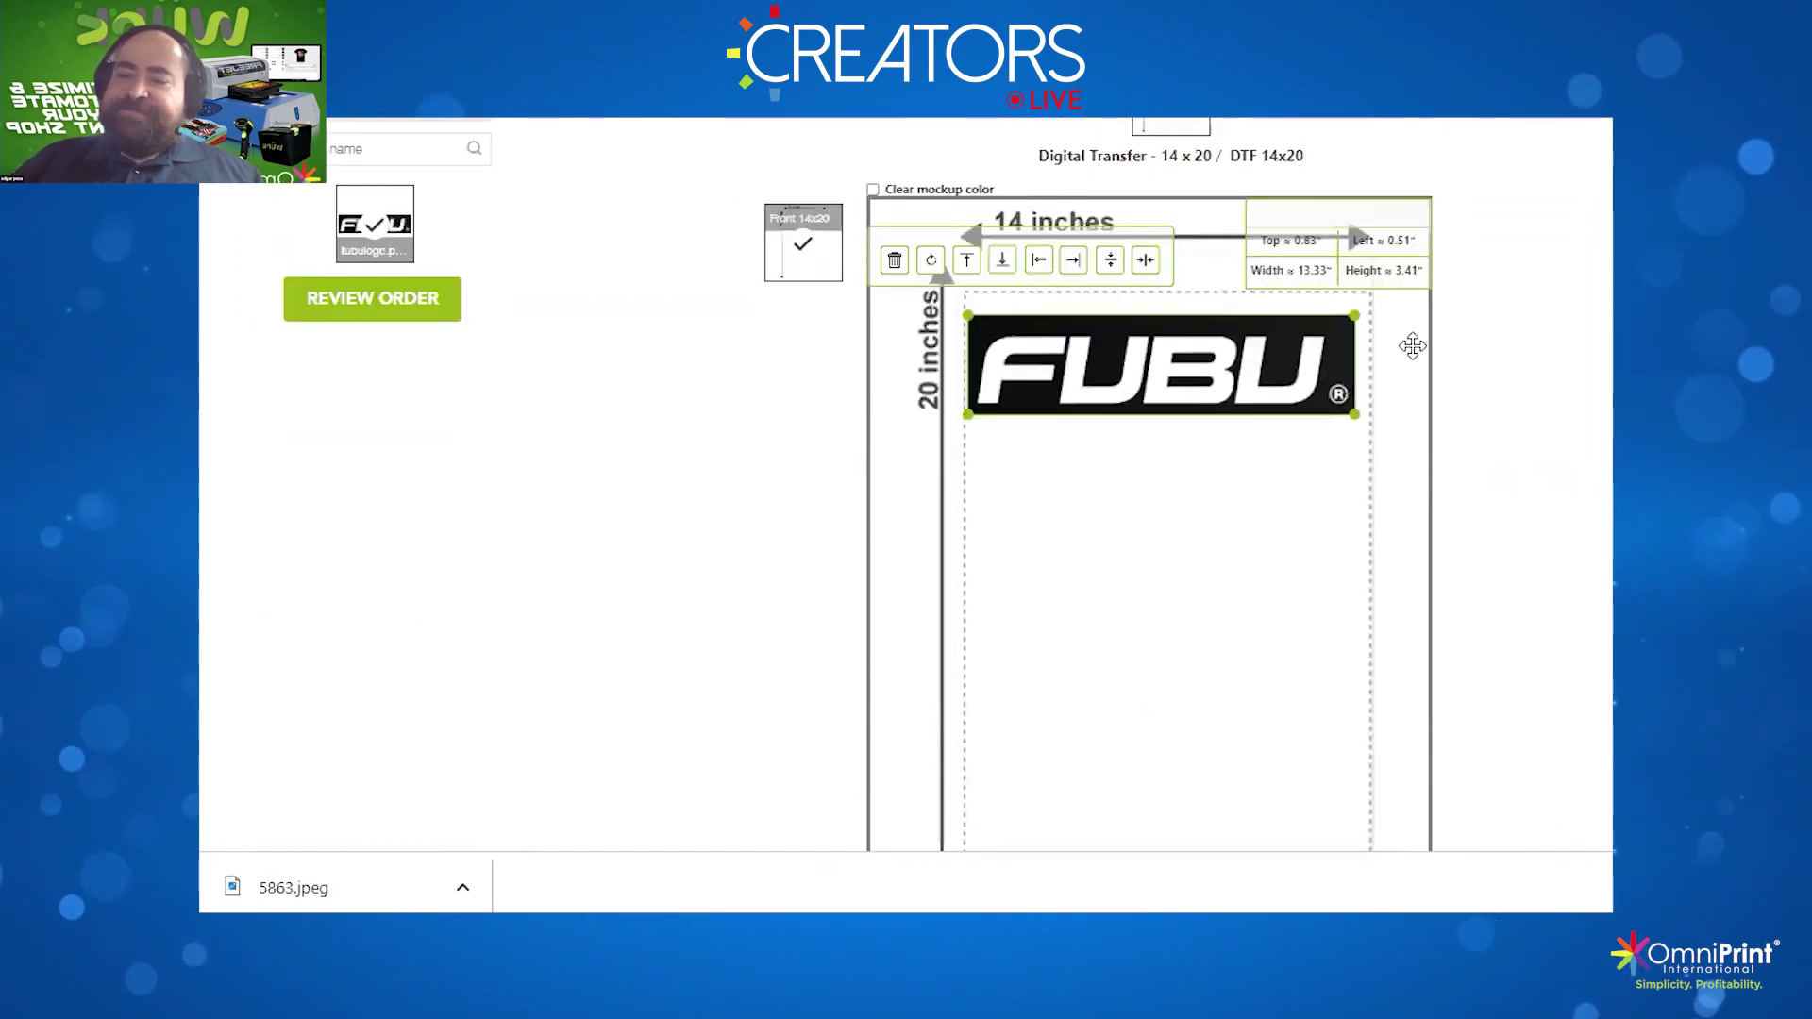
Shift the FUBU logo to the upper-left corner of the transfer's printable area and shrink it to about 7.40 by 1.89 inches
{"action": "scroll", "coordinate": [1149, 491], "scroll_direction": "down", "scroll_amount": 1}
{"action": "scroll", "coordinate": [1221, 600], "scroll_direction": "down", "scroll_amount": 3}
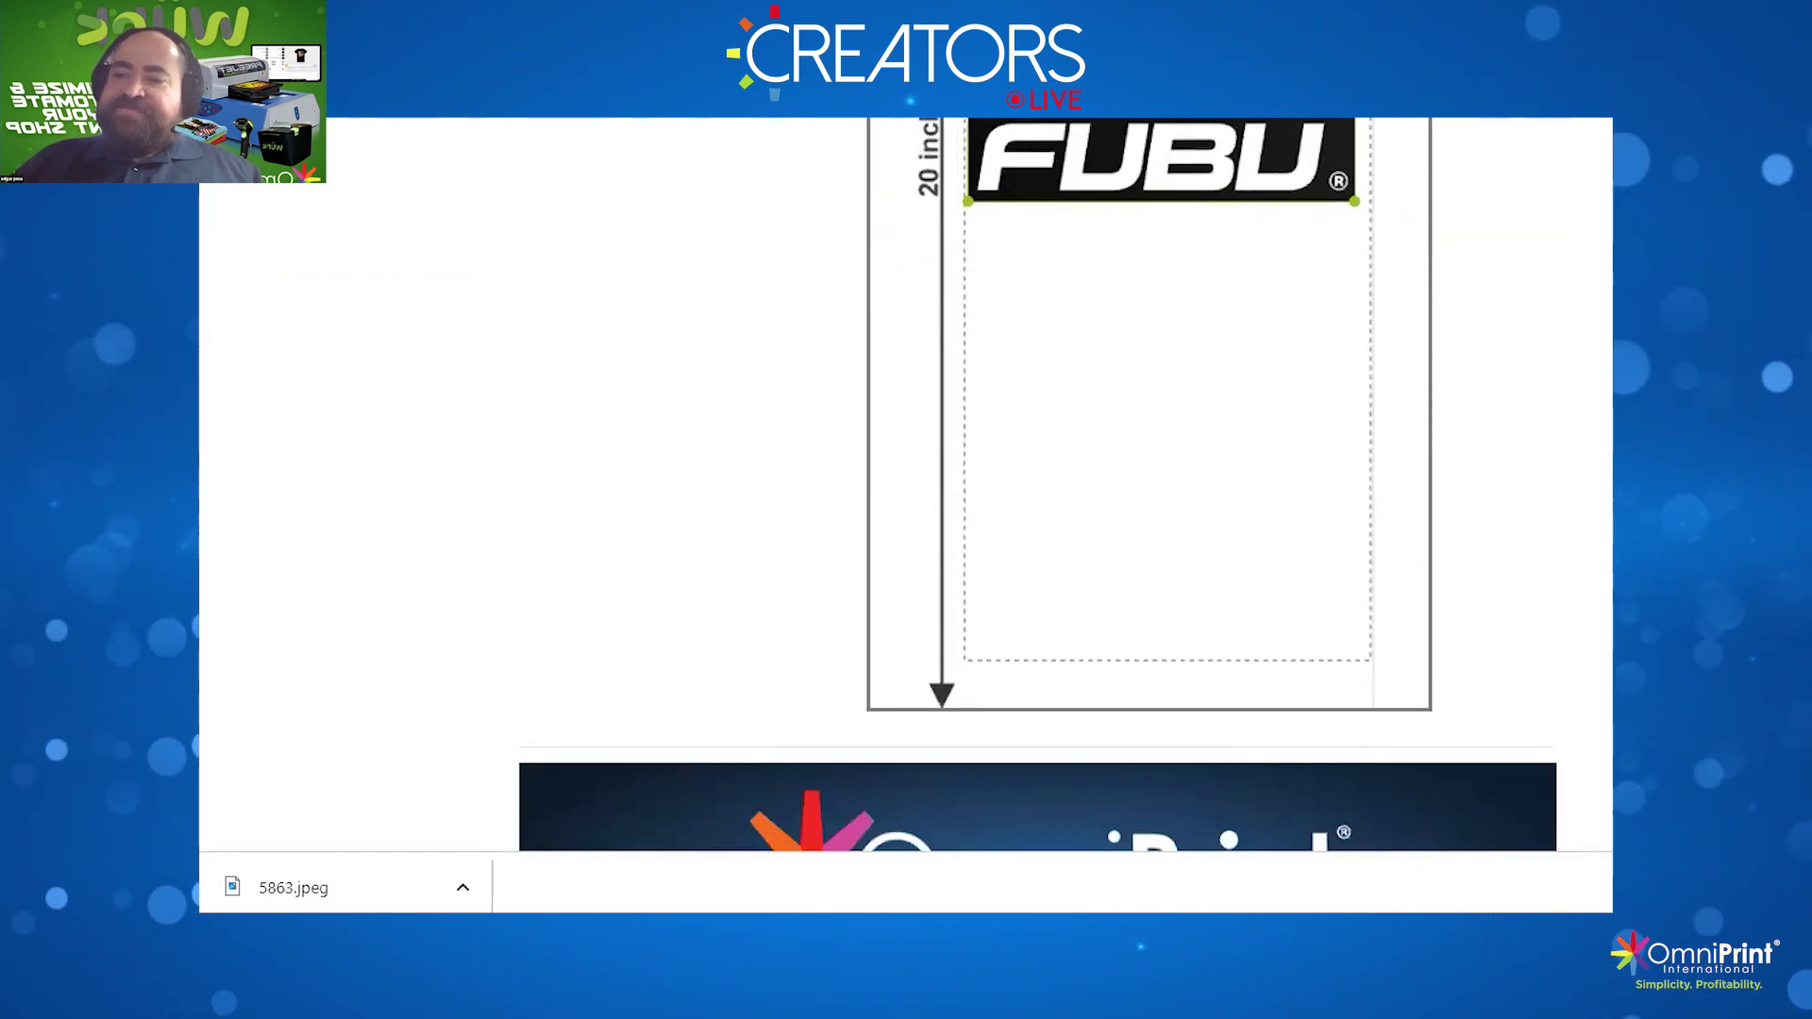
{"action": "scroll", "coordinate": [1149, 491], "scroll_direction": "up", "scroll_amount": 2}
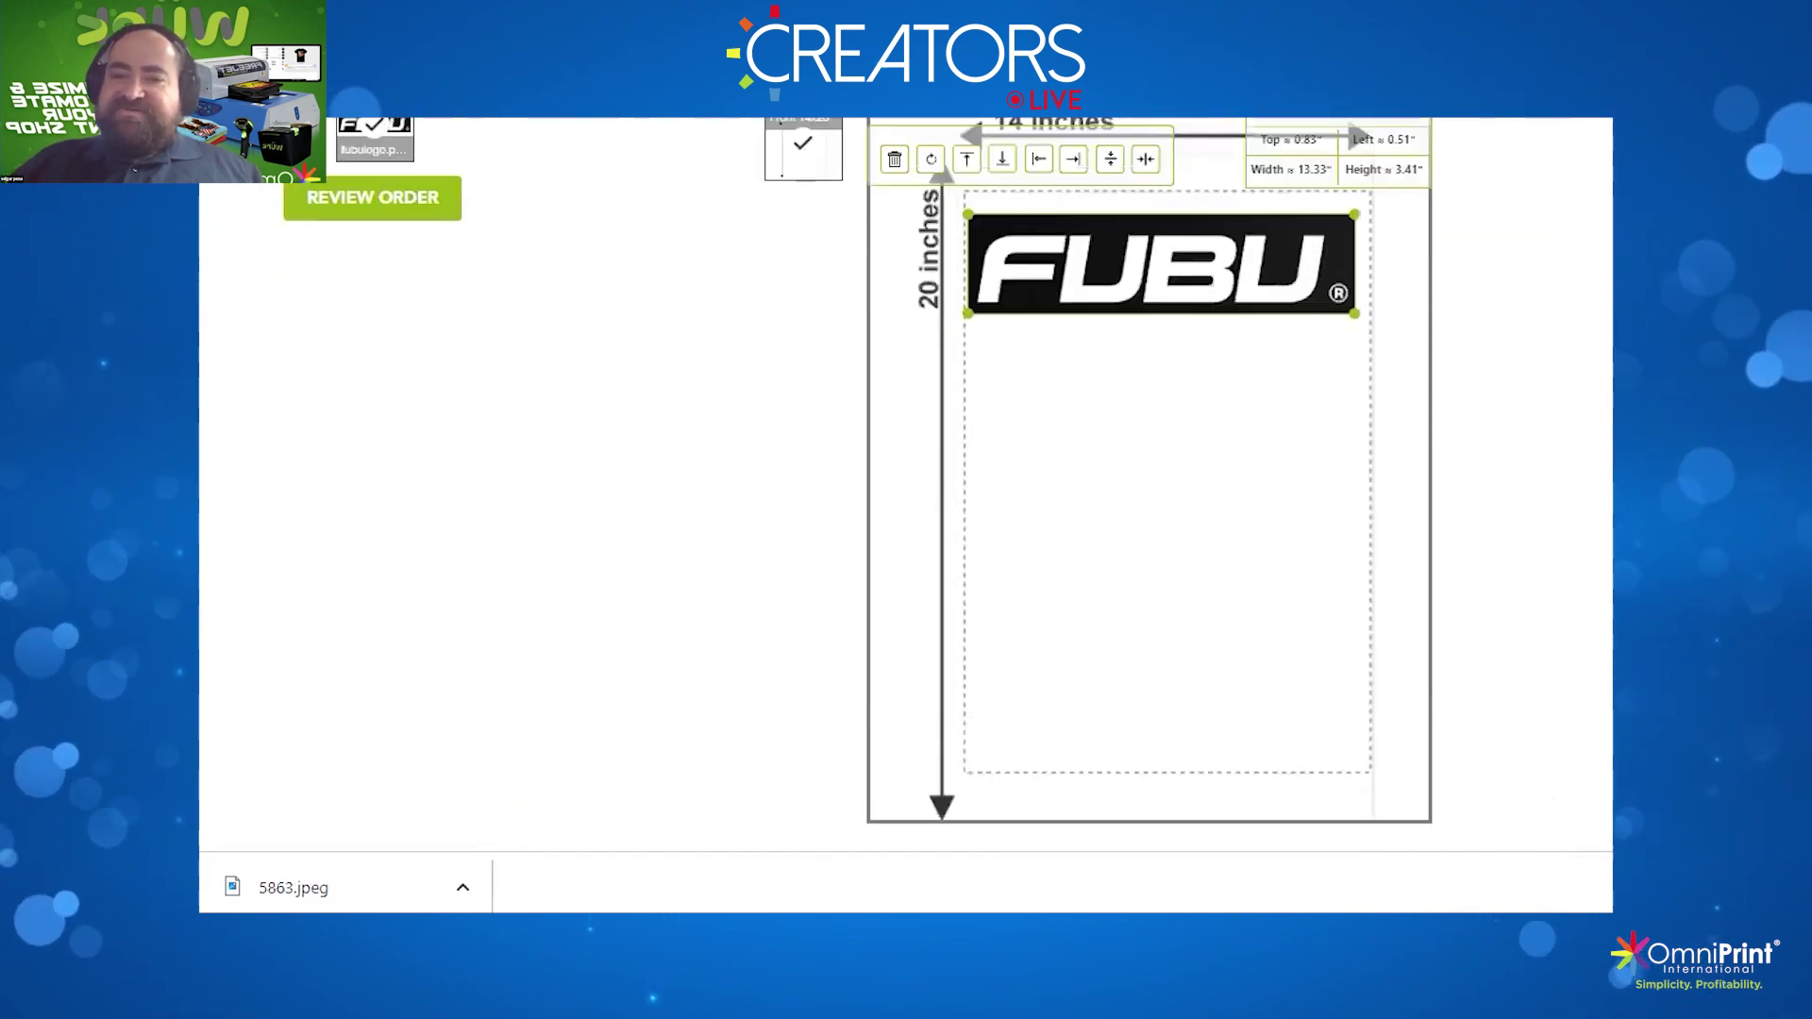
{"action": "scroll", "coordinate": [1150, 491], "scroll_direction": "up", "scroll_amount": 2}
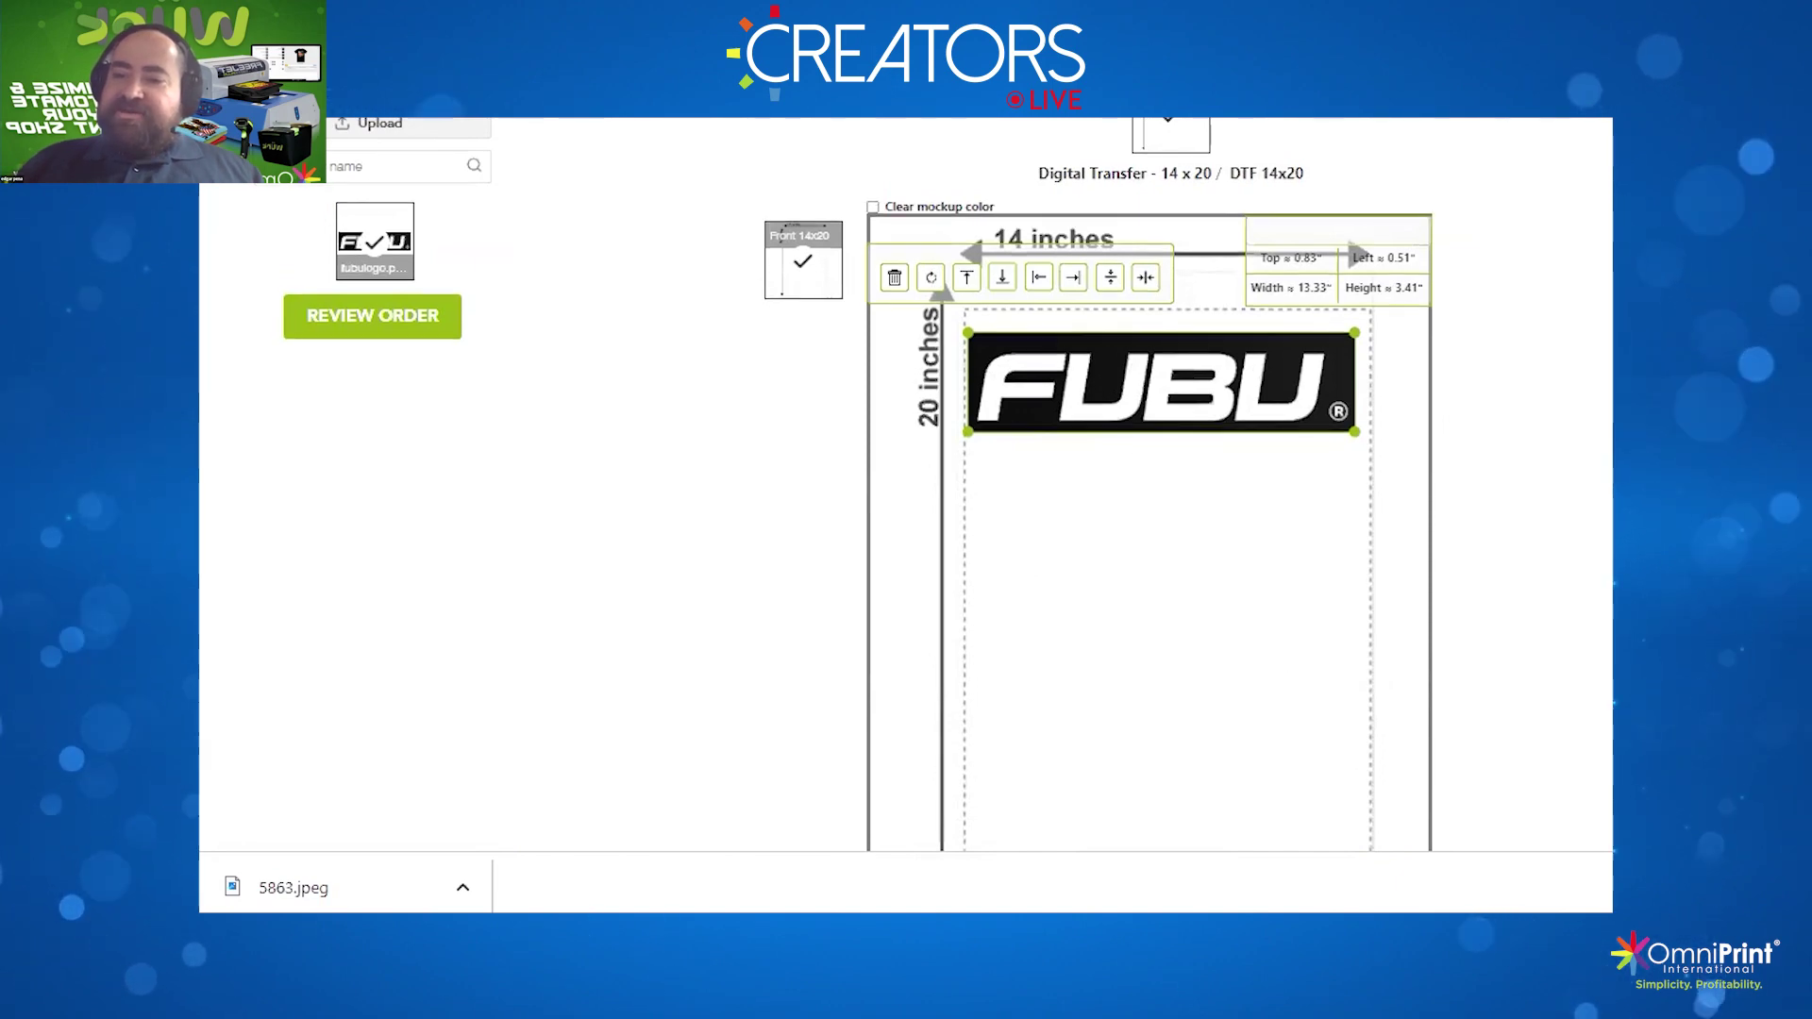
{"action": "scroll", "coordinate": [1170, 453], "scroll_direction": "down", "scroll_amount": 2}
{"action": "left_click_drag", "start_coordinate": [1201, 194], "coordinate": [1196, 182]}
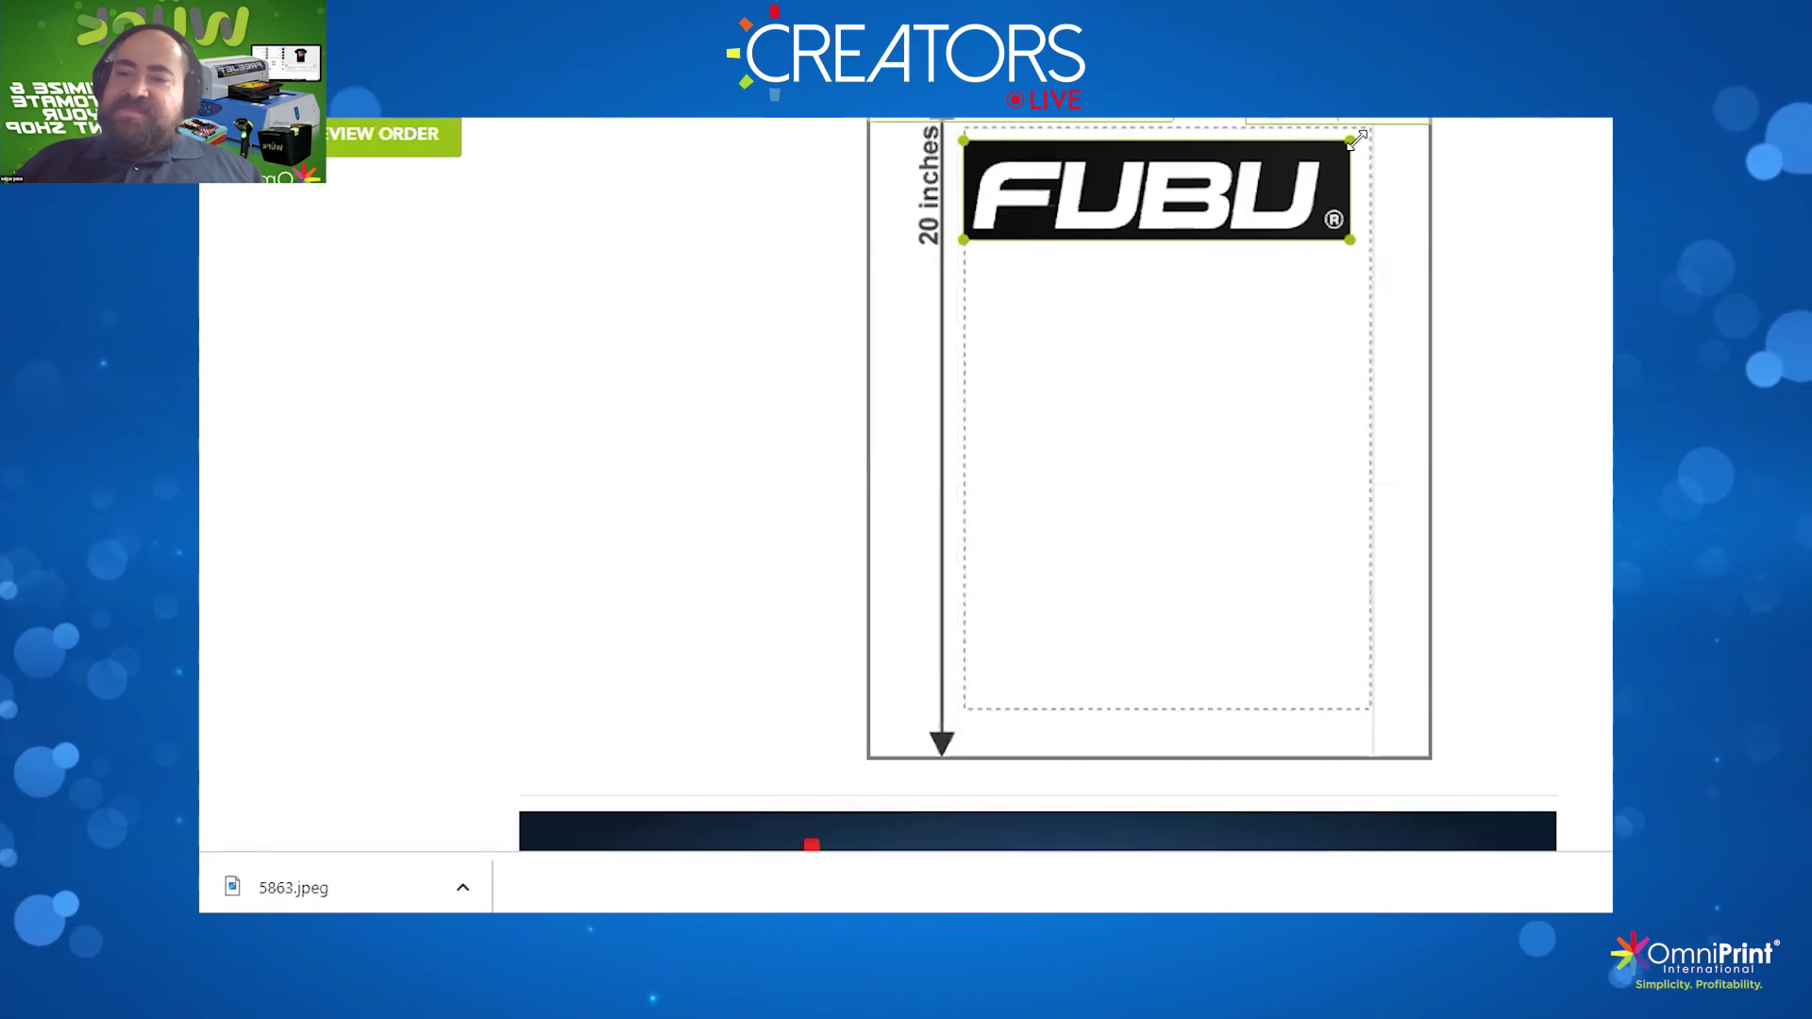
{"action": "left_click_drag", "start_coordinate": [1349, 142], "coordinate": [1154, 266]}
{"action": "scroll", "coordinate": [1103, 478], "scroll_direction": "up", "scroll_amount": 2}
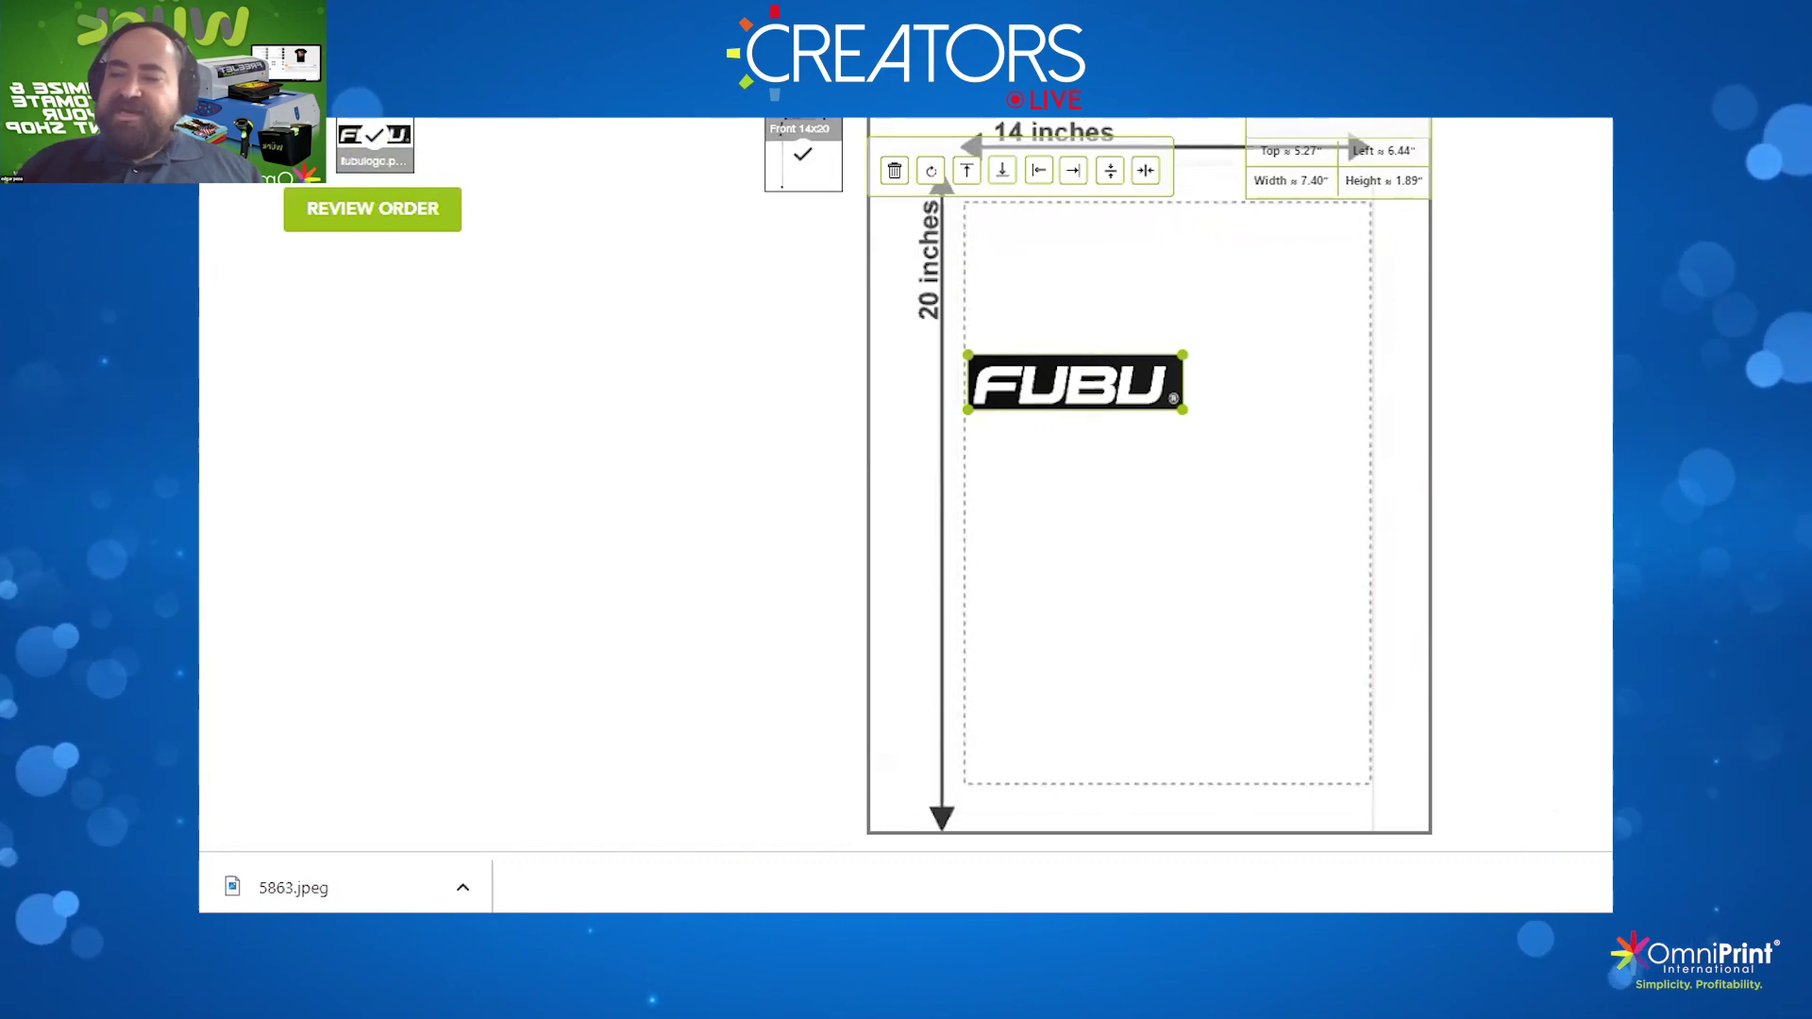
{"action": "scroll", "coordinate": [906, 482], "scroll_direction": "down", "scroll_amount": 2}
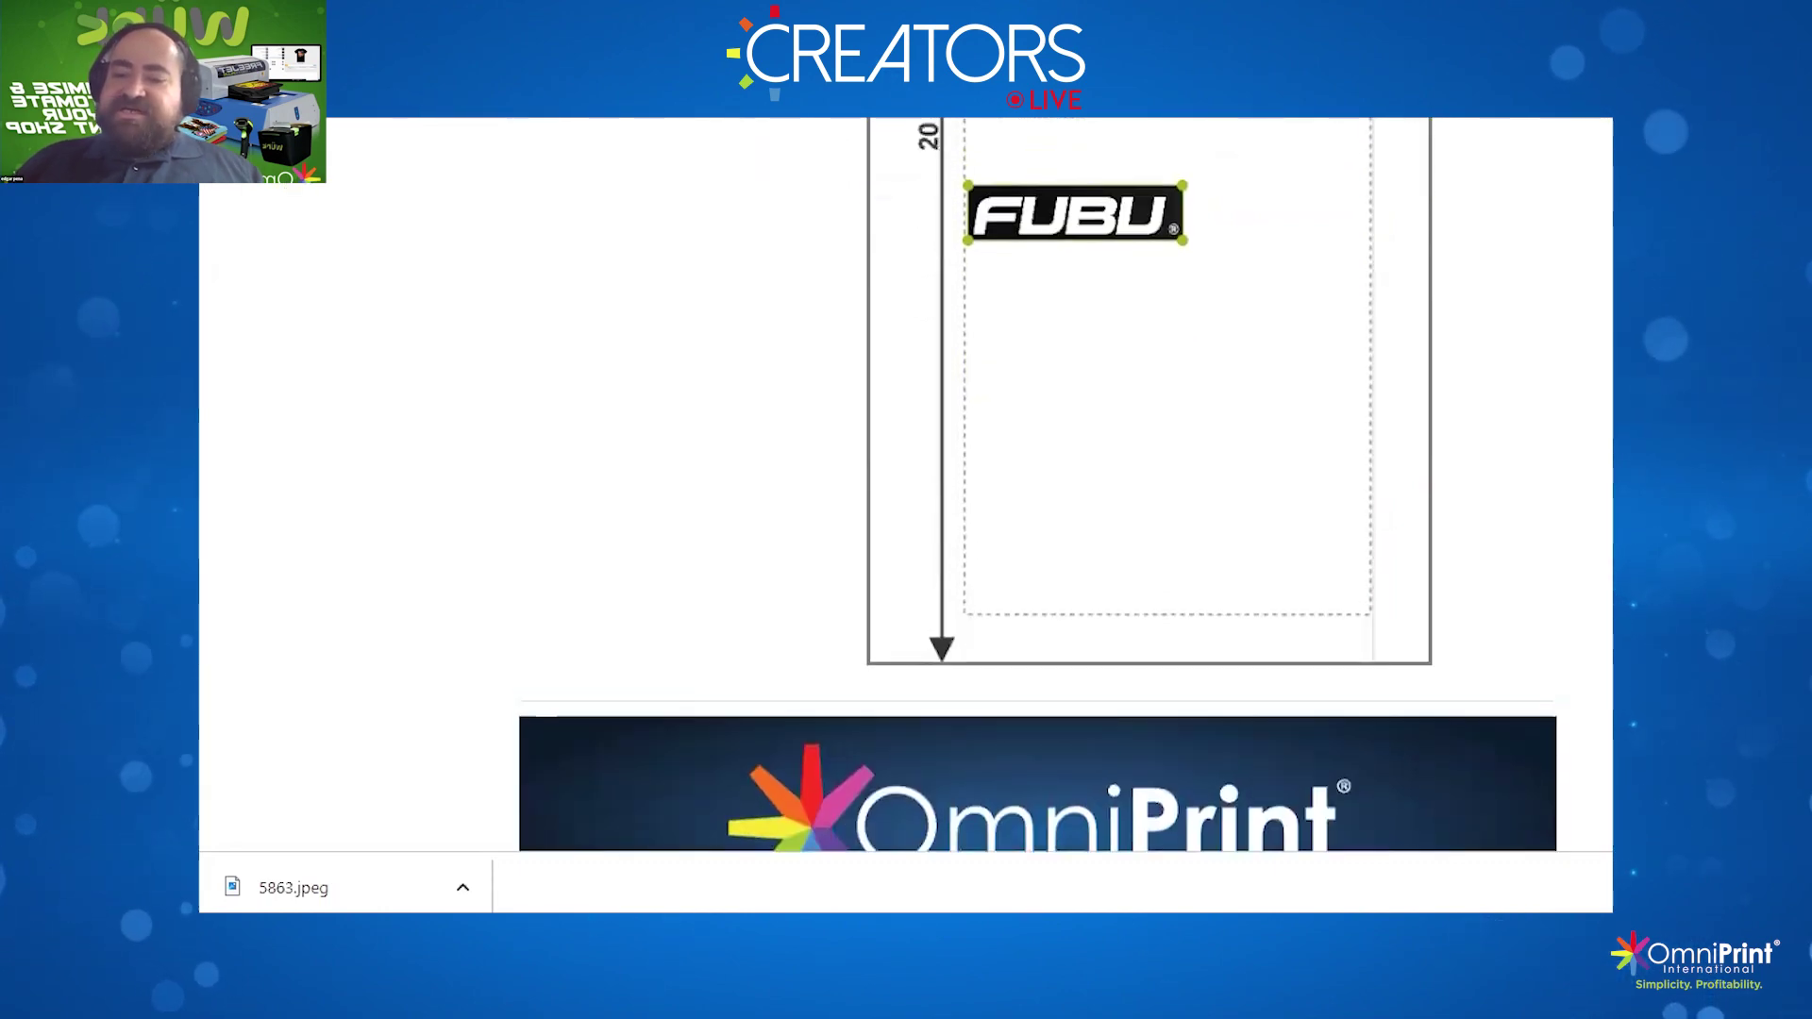
{"action": "scroll", "coordinate": [906, 481], "scroll_direction": "down", "scroll_amount": 2}
{"action": "scroll", "coordinate": [906, 482], "scroll_direction": "up", "scroll_amount": 1}
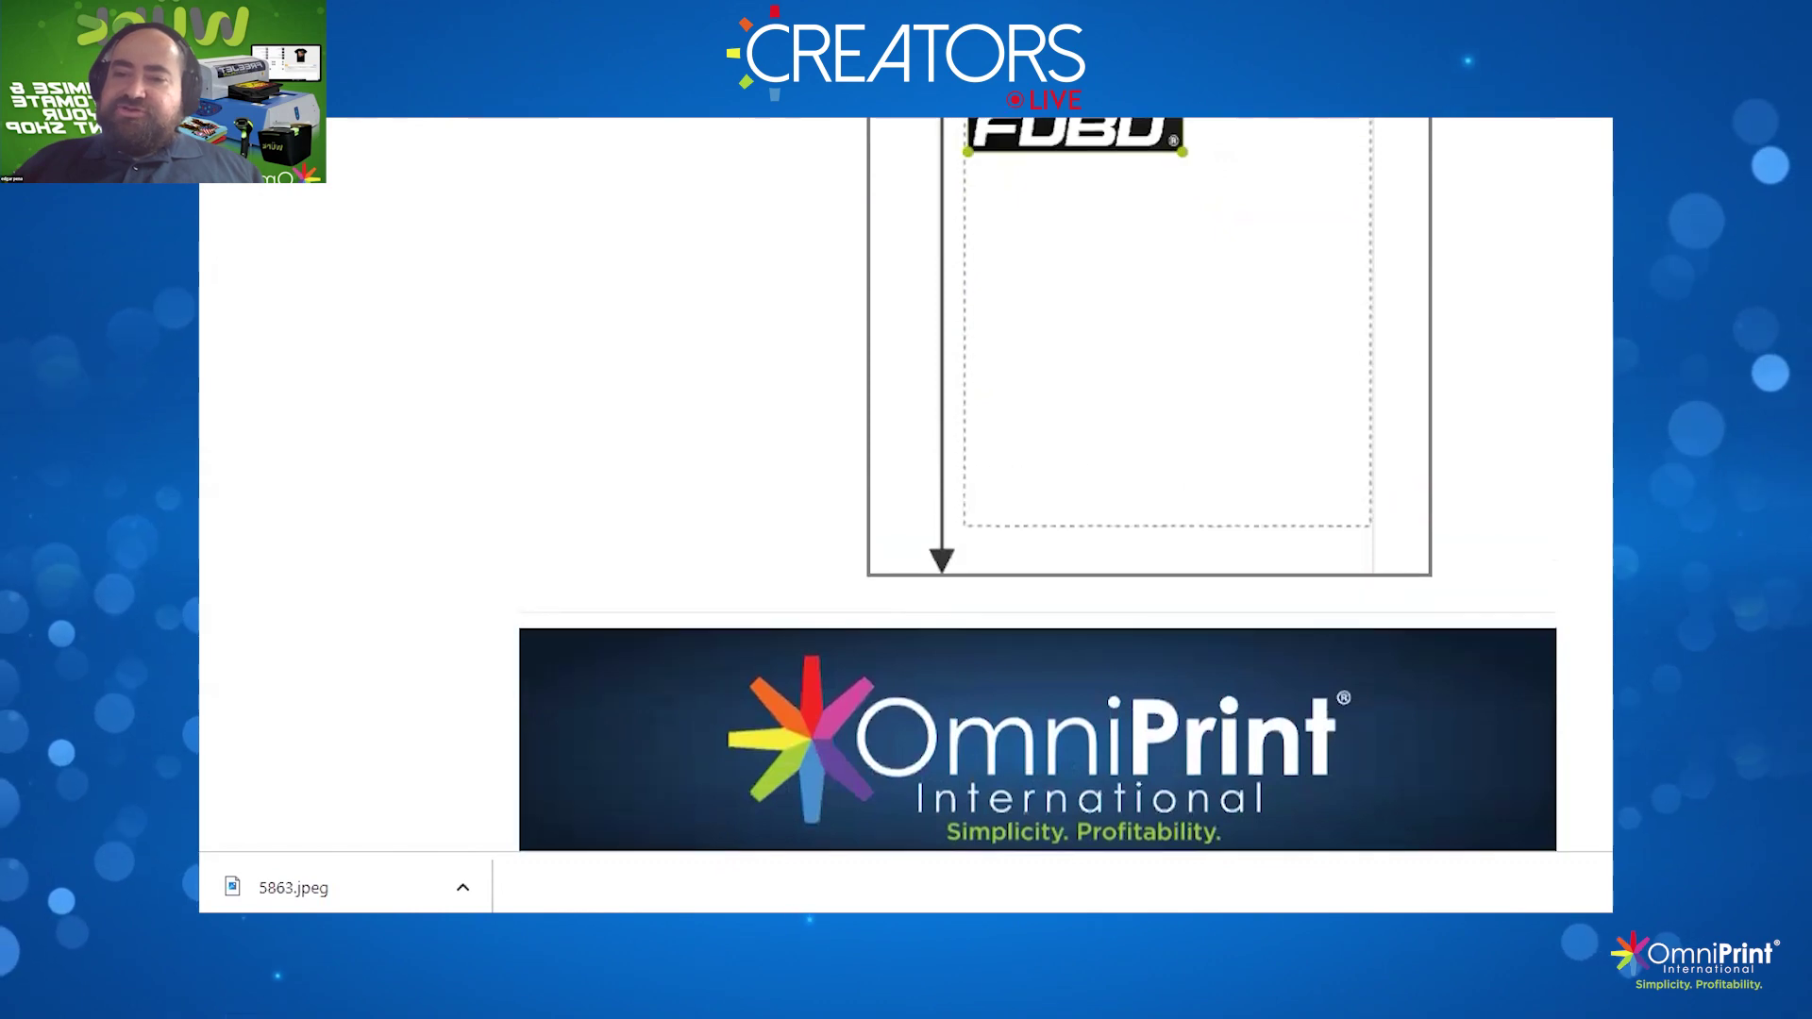
Switch back to the Würk admin site and open the list of orders
{"action": "scroll", "coordinate": [906, 481], "scroll_direction": "up", "scroll_amount": 7}
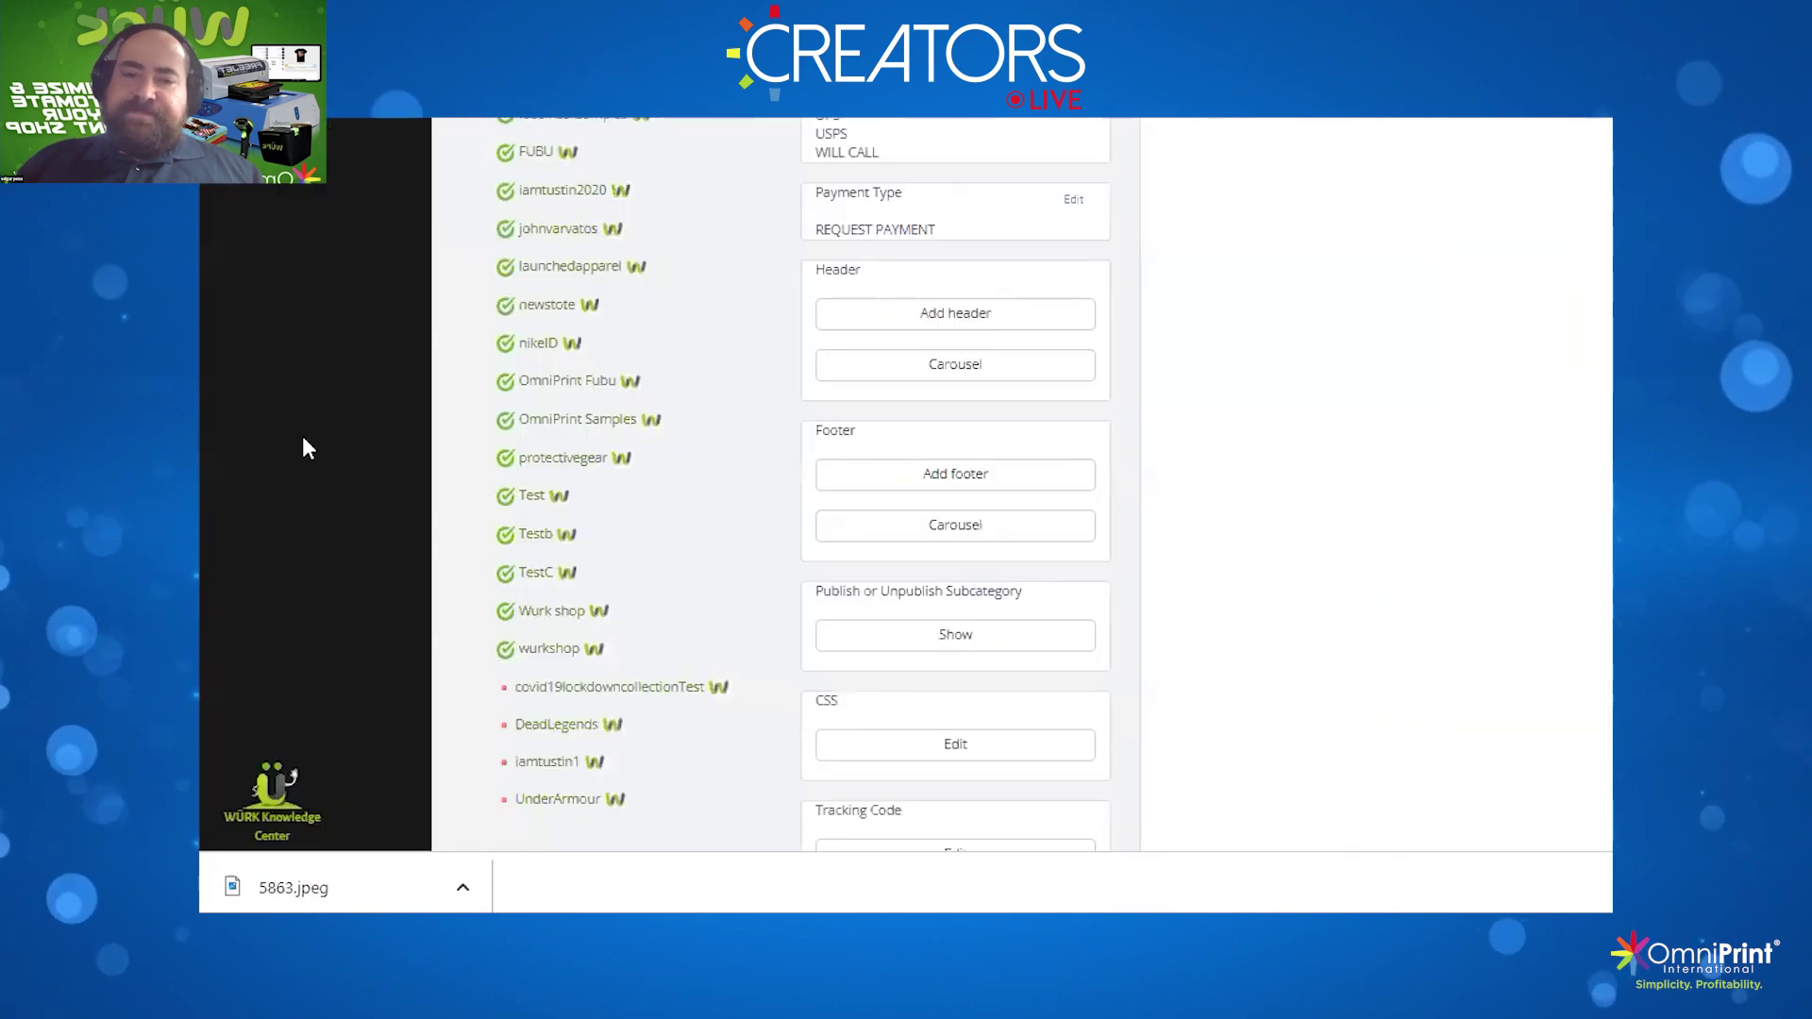
{"action": "scroll", "coordinate": [302, 436], "scroll_direction": "up", "scroll_amount": 5}
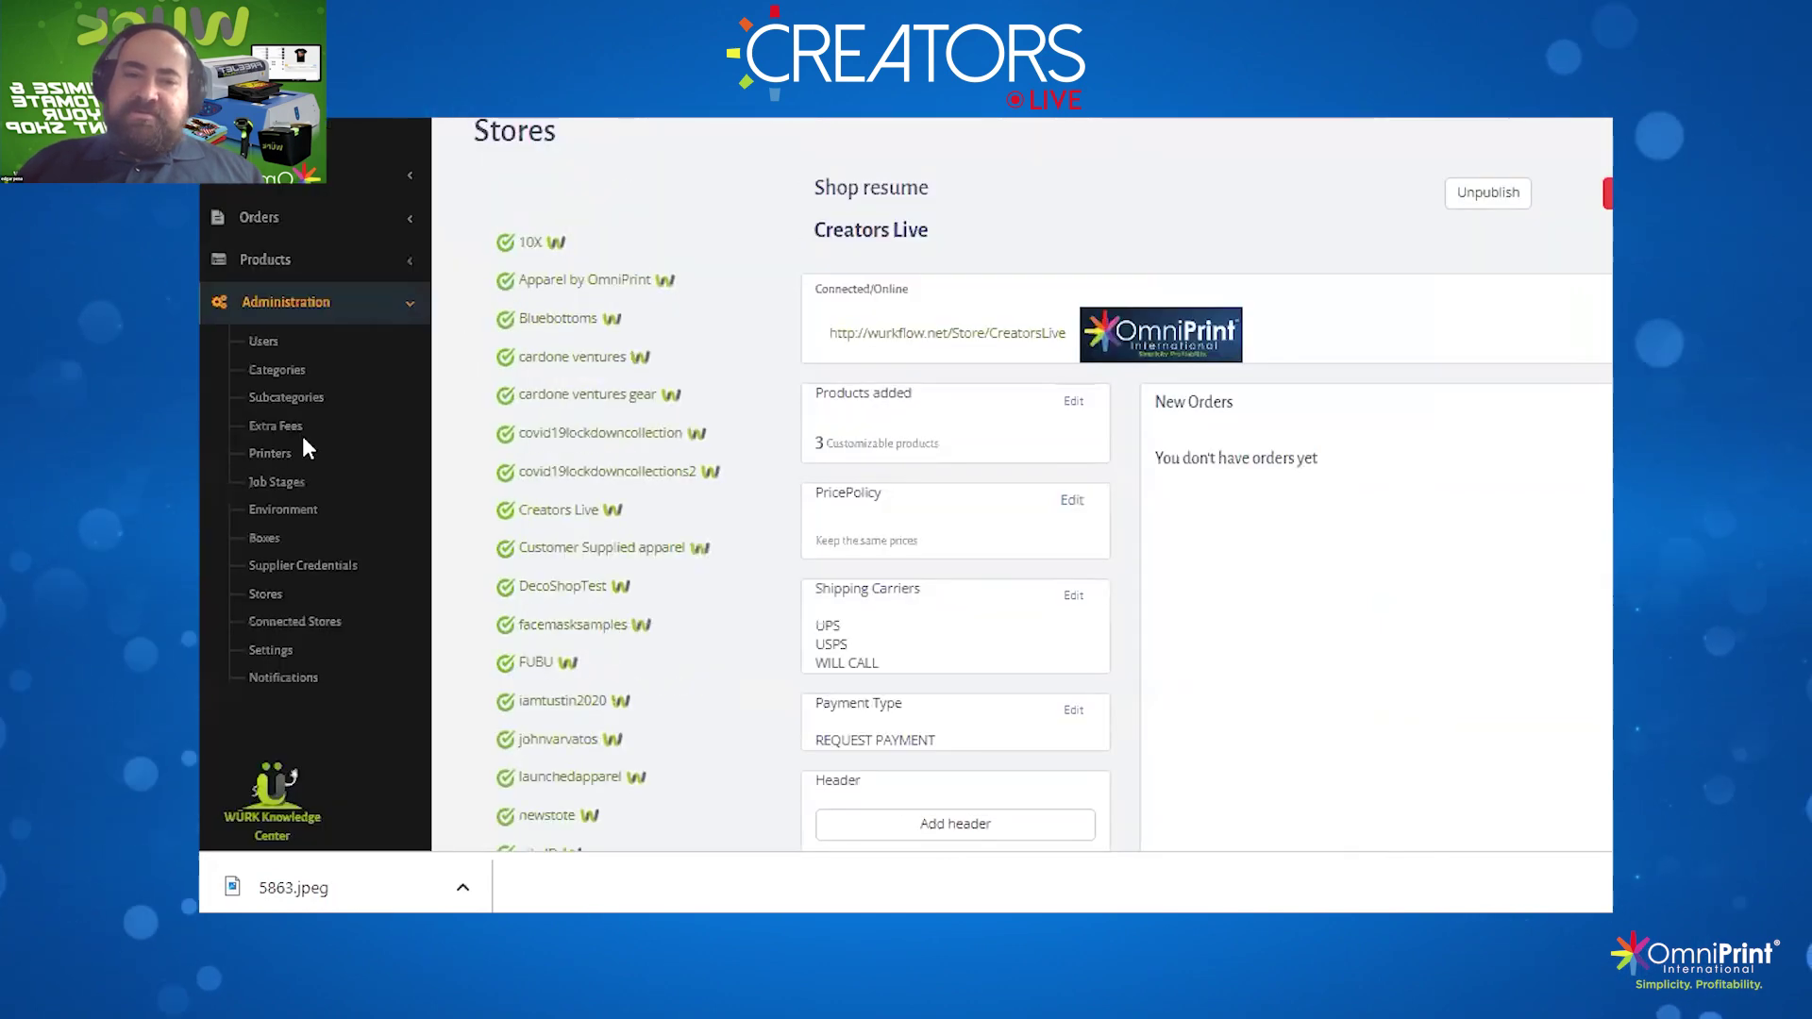
{"action": "left_click", "coordinate": [260, 222]}
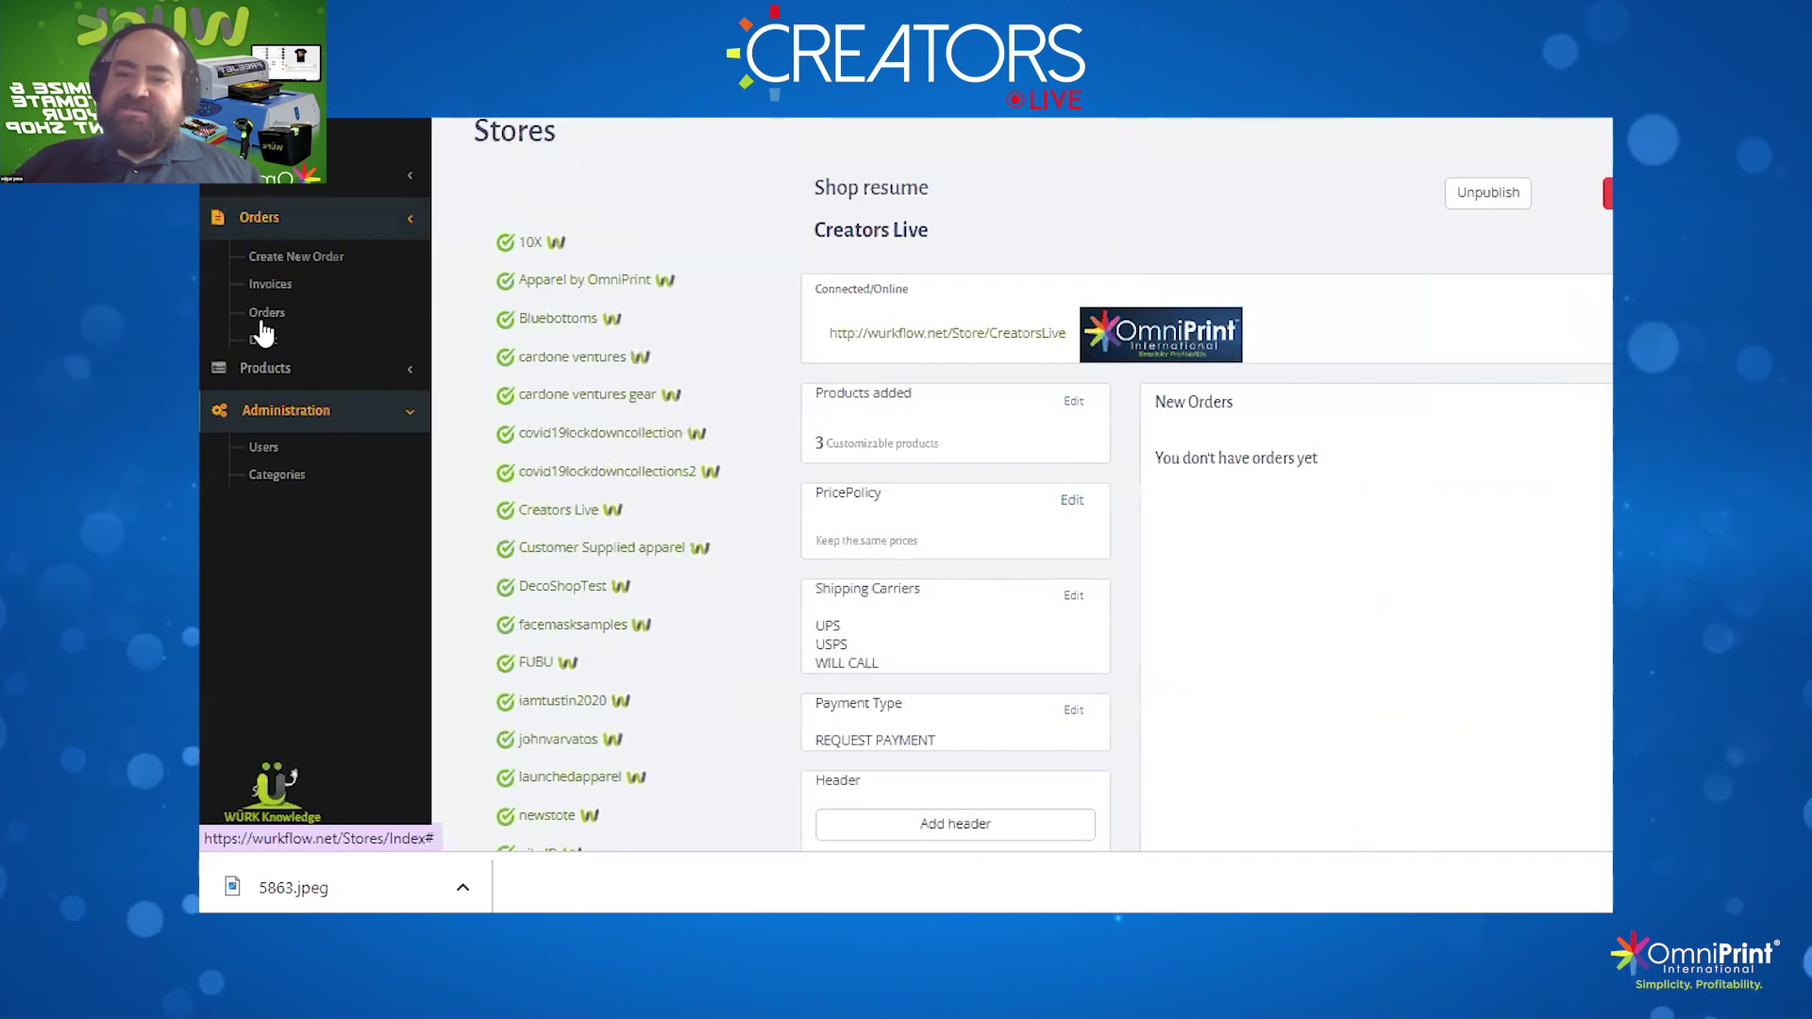
{"action": "left_click", "coordinate": [262, 322]}
{"action": "scroll", "coordinate": [1242, 461], "scroll_direction": "down", "scroll_amount": 4}
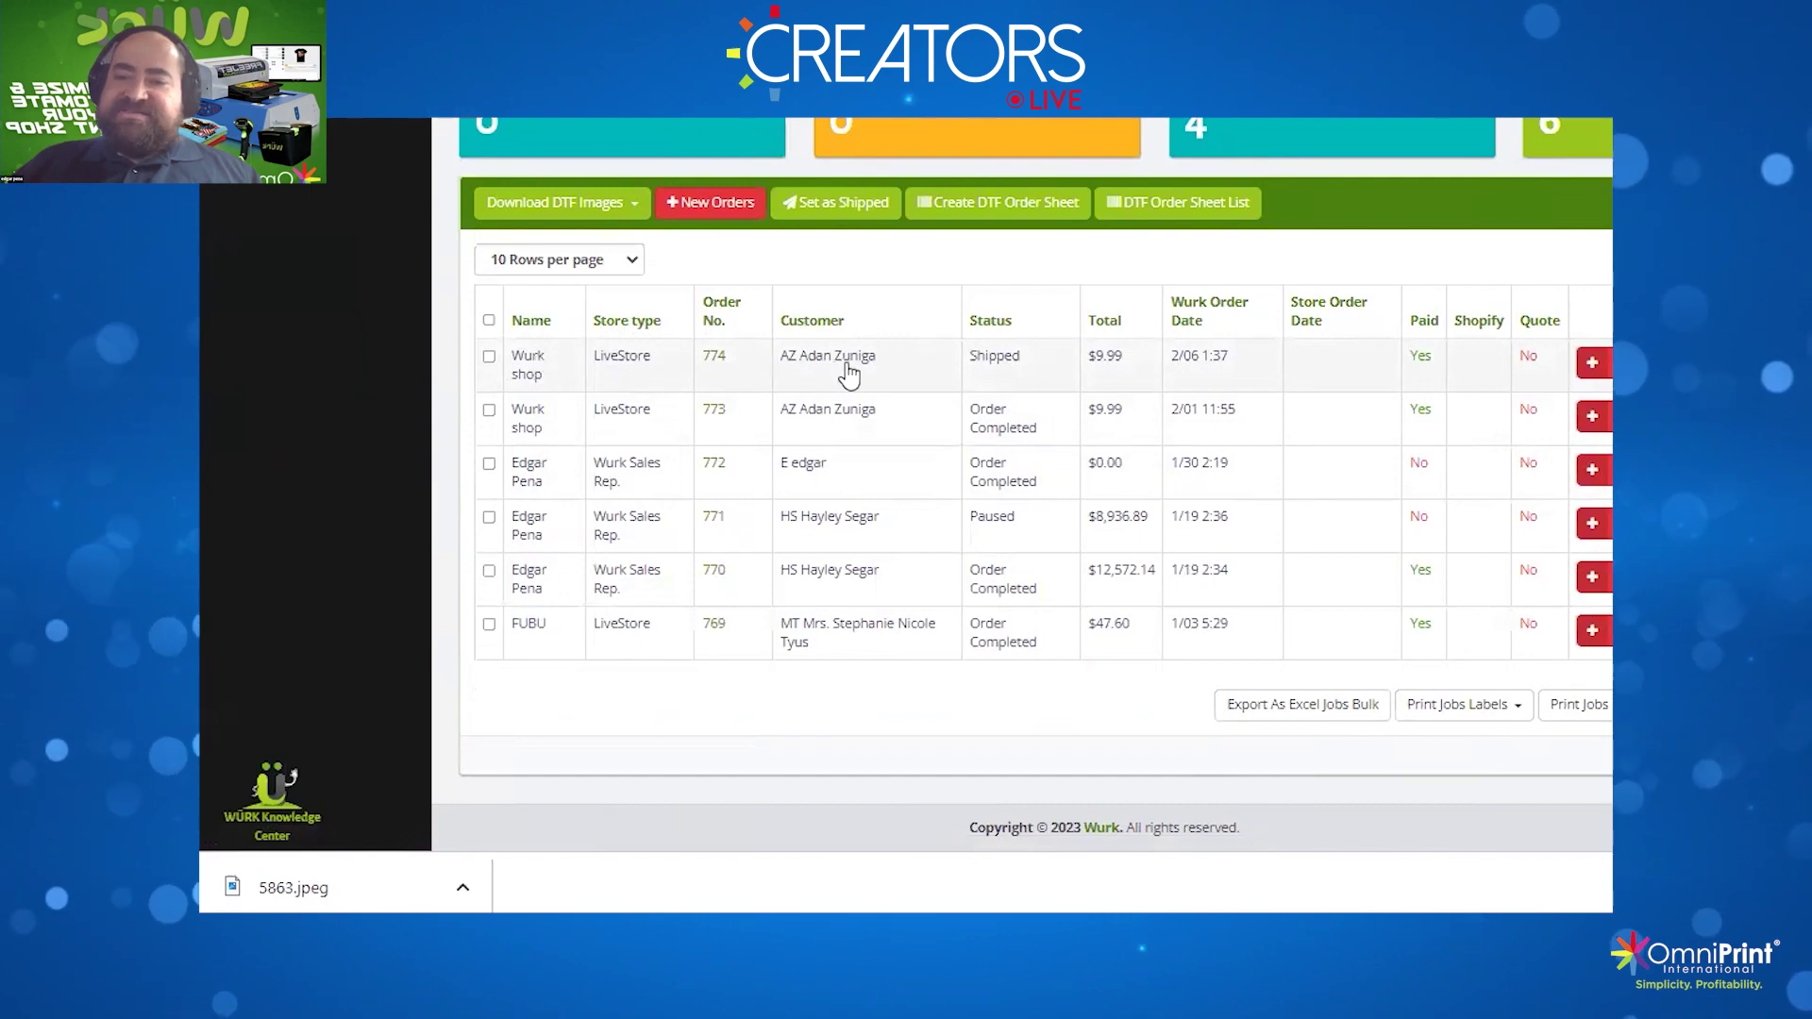
Open the shipped Wurk shop order and examine its customer, shipping, product, artwork placement and job status details
{"action": "left_click", "coordinate": [714, 357]}
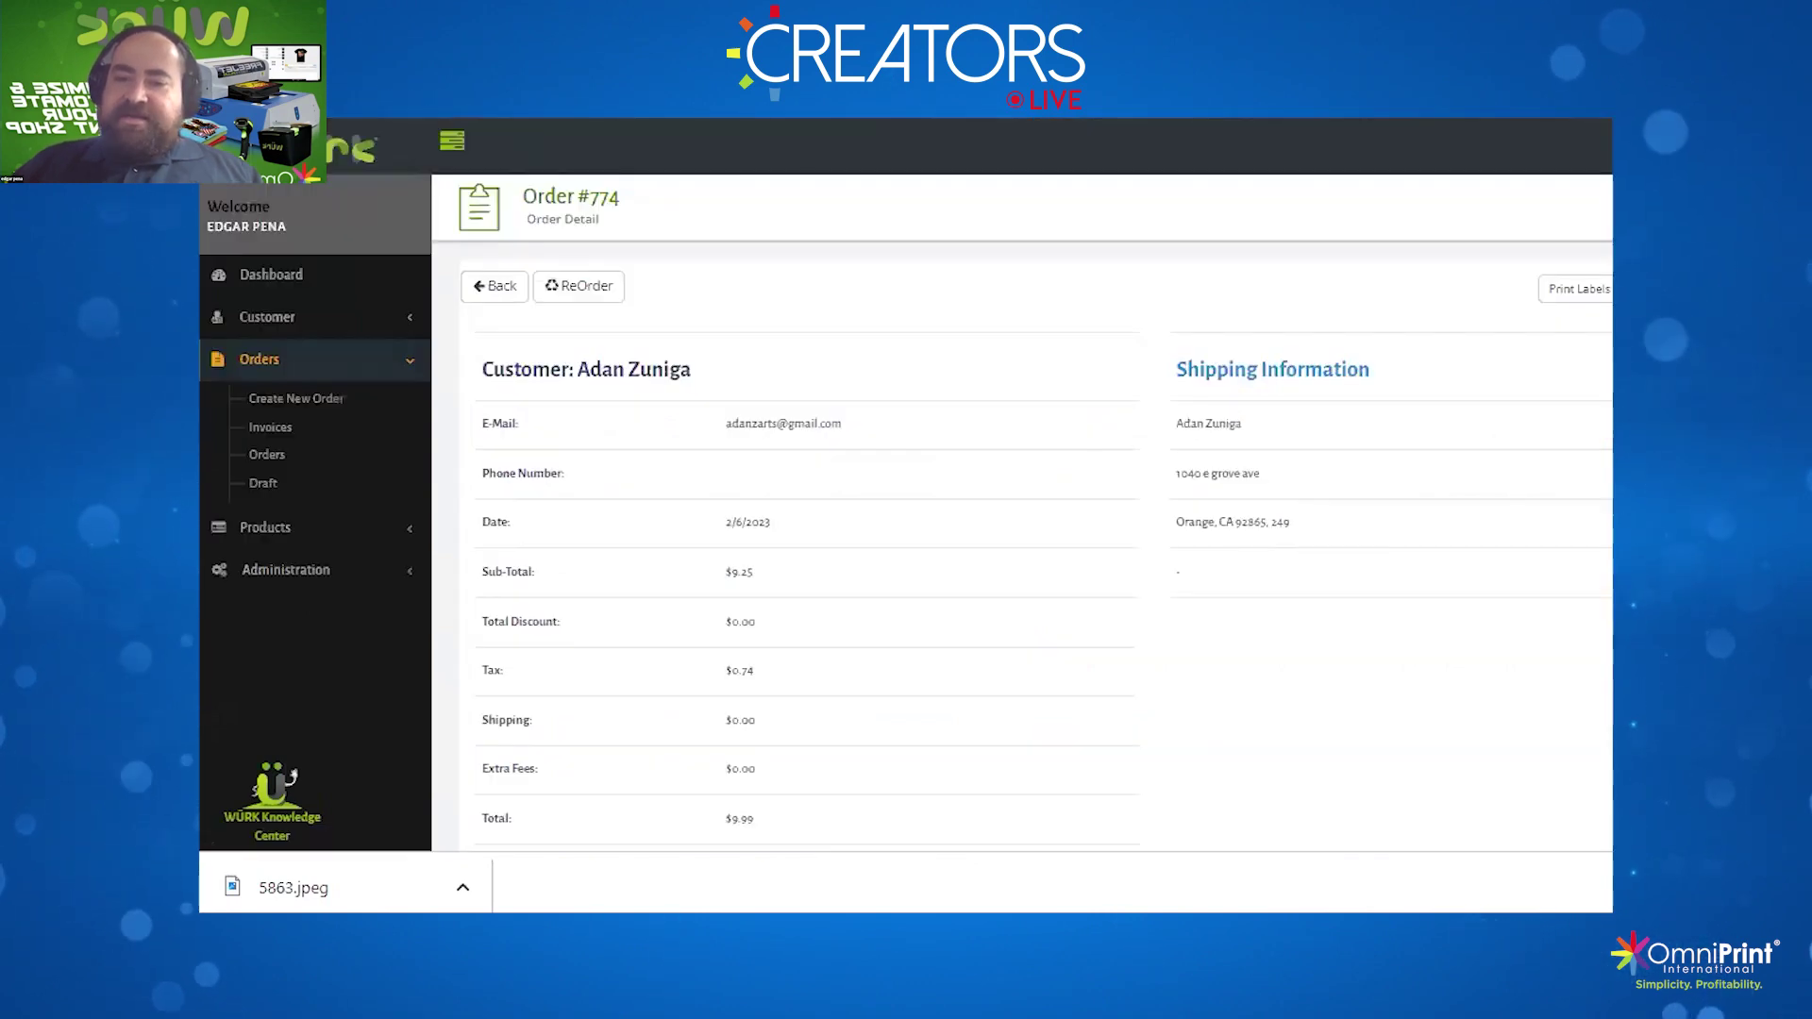
{"action": "scroll", "coordinate": [728, 365], "scroll_direction": "down", "scroll_amount": 5}
{"action": "scroll", "coordinate": [906, 481], "scroll_direction": "up", "scroll_amount": 2}
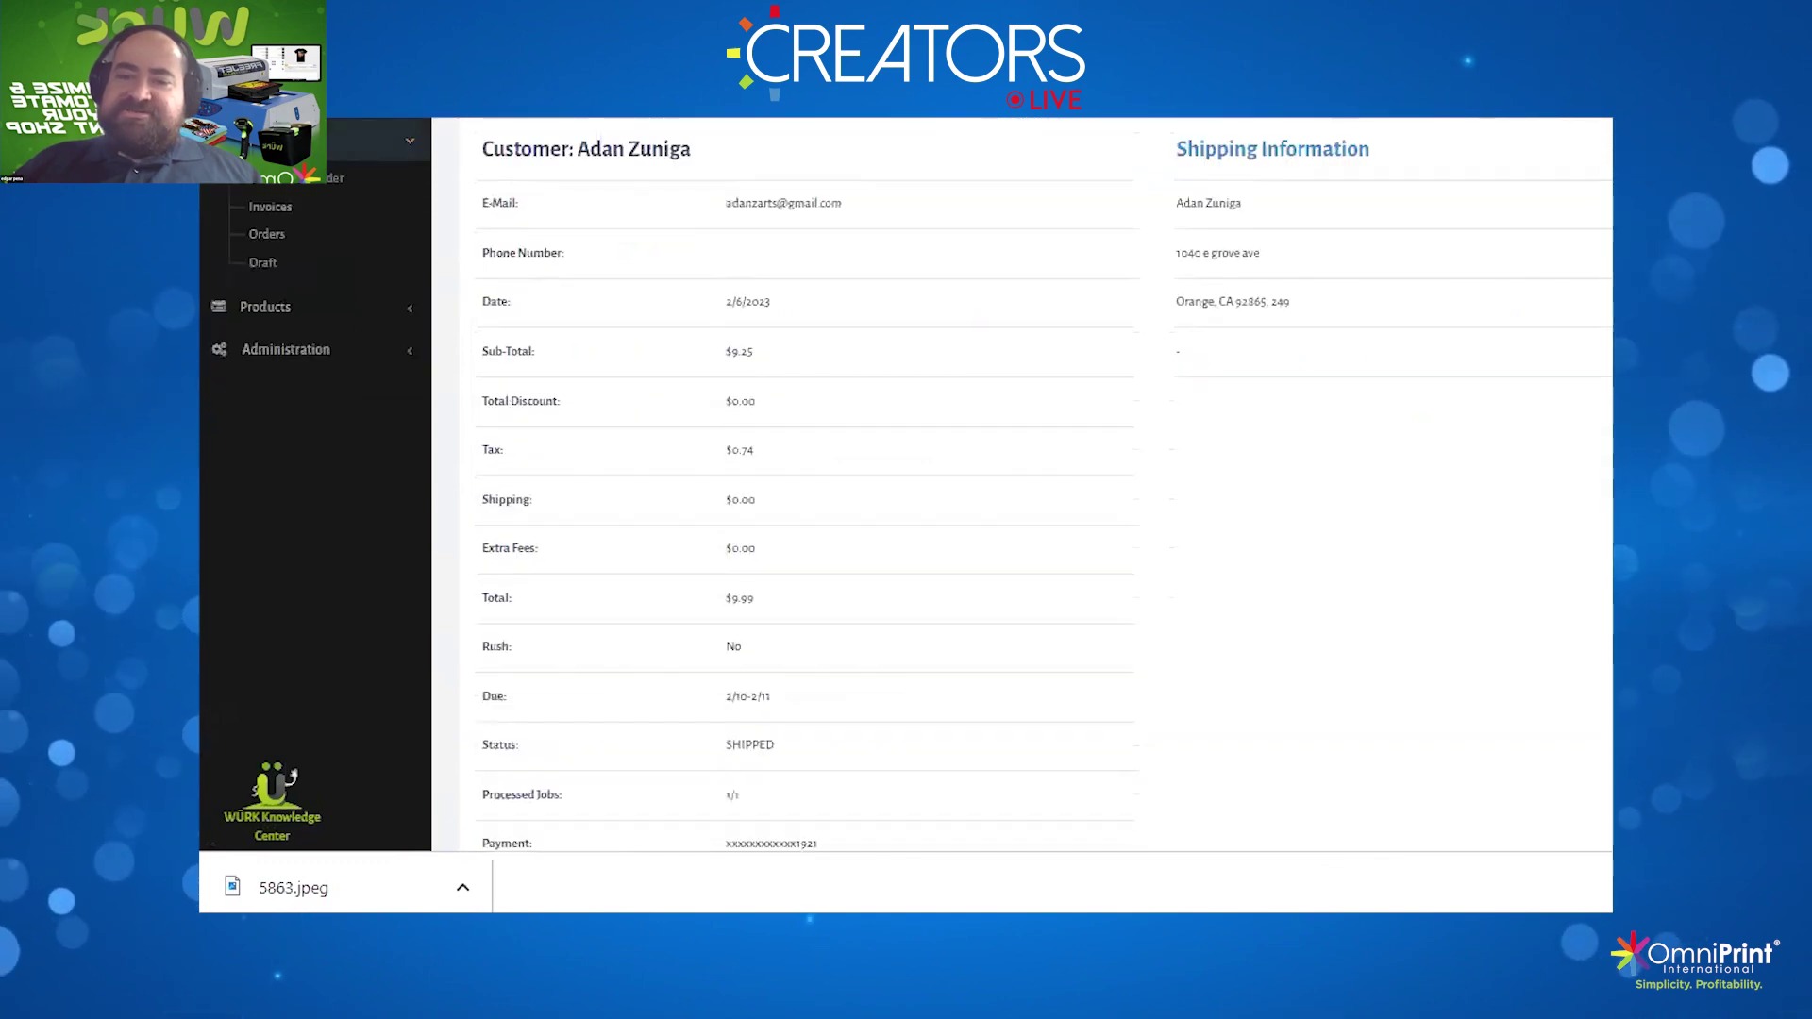
{"action": "scroll", "coordinate": [906, 481], "scroll_direction": "down", "scroll_amount": 1}
{"action": "scroll", "coordinate": [906, 481], "scroll_direction": "down", "scroll_amount": 2}
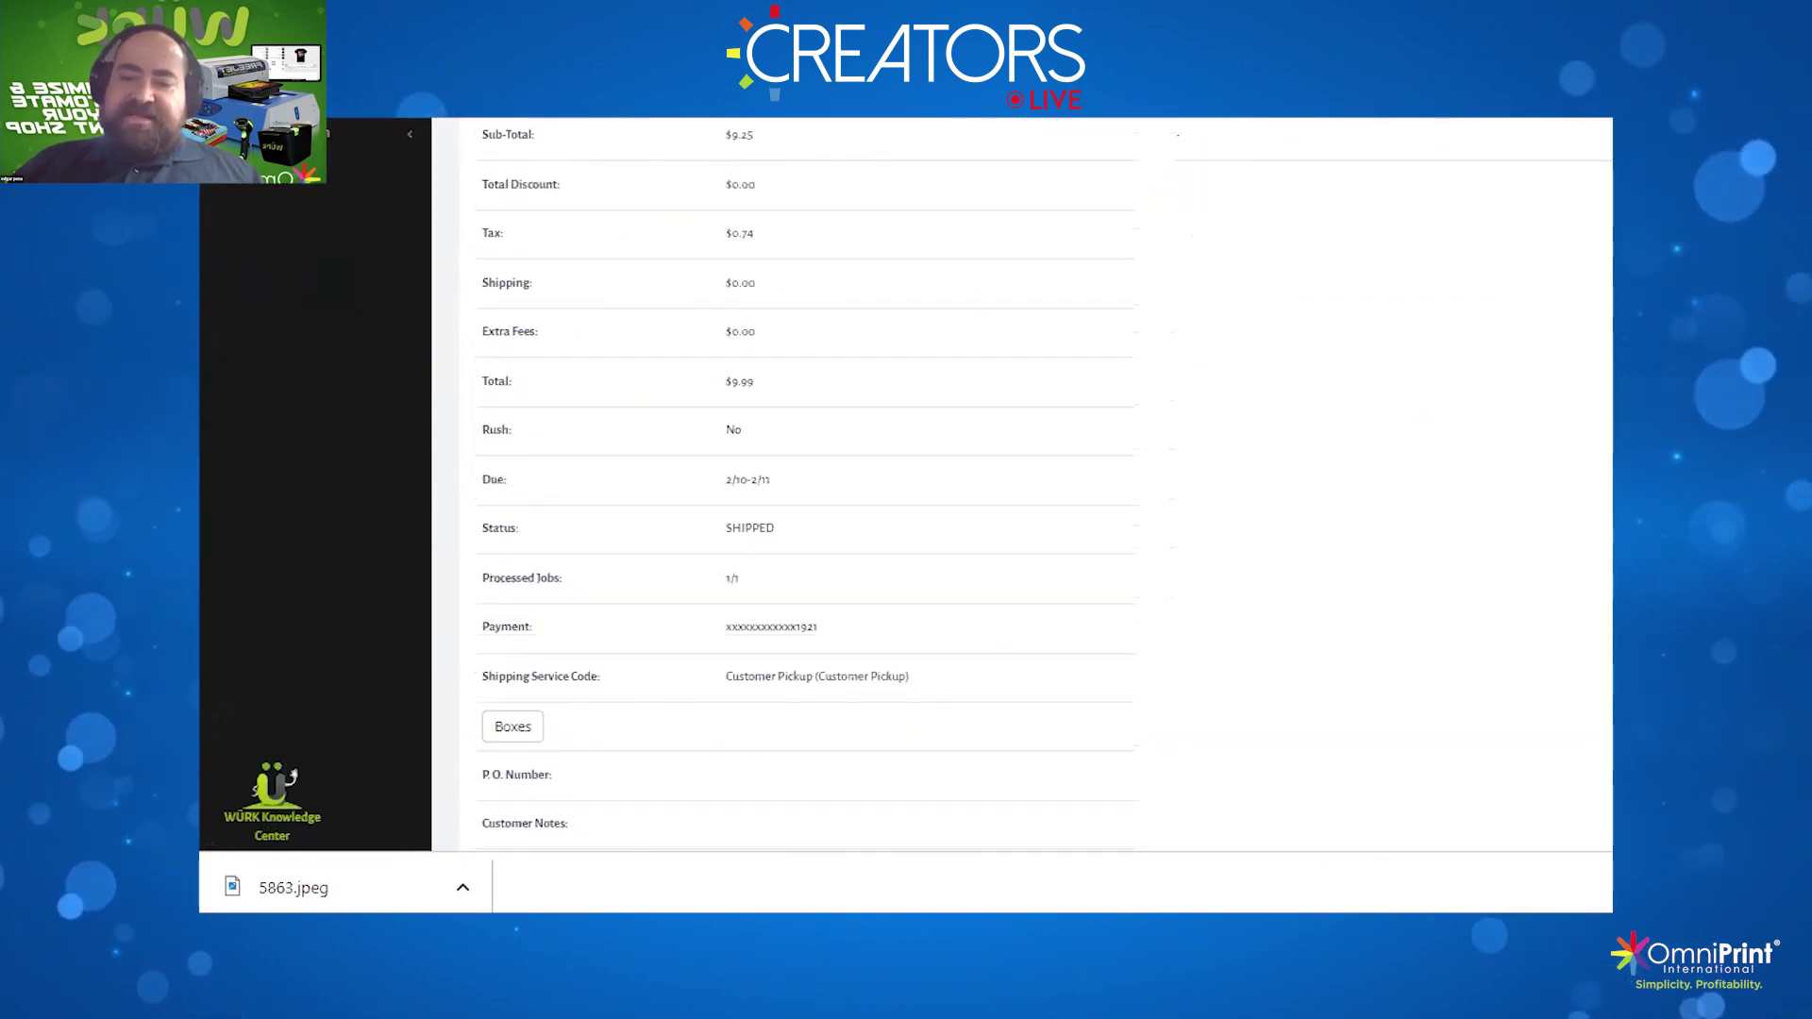
{"action": "scroll", "coordinate": [906, 481], "scroll_direction": "down", "scroll_amount": 5}
{"action": "scroll", "coordinate": [1035, 481], "scroll_direction": "down", "scroll_amount": 2}
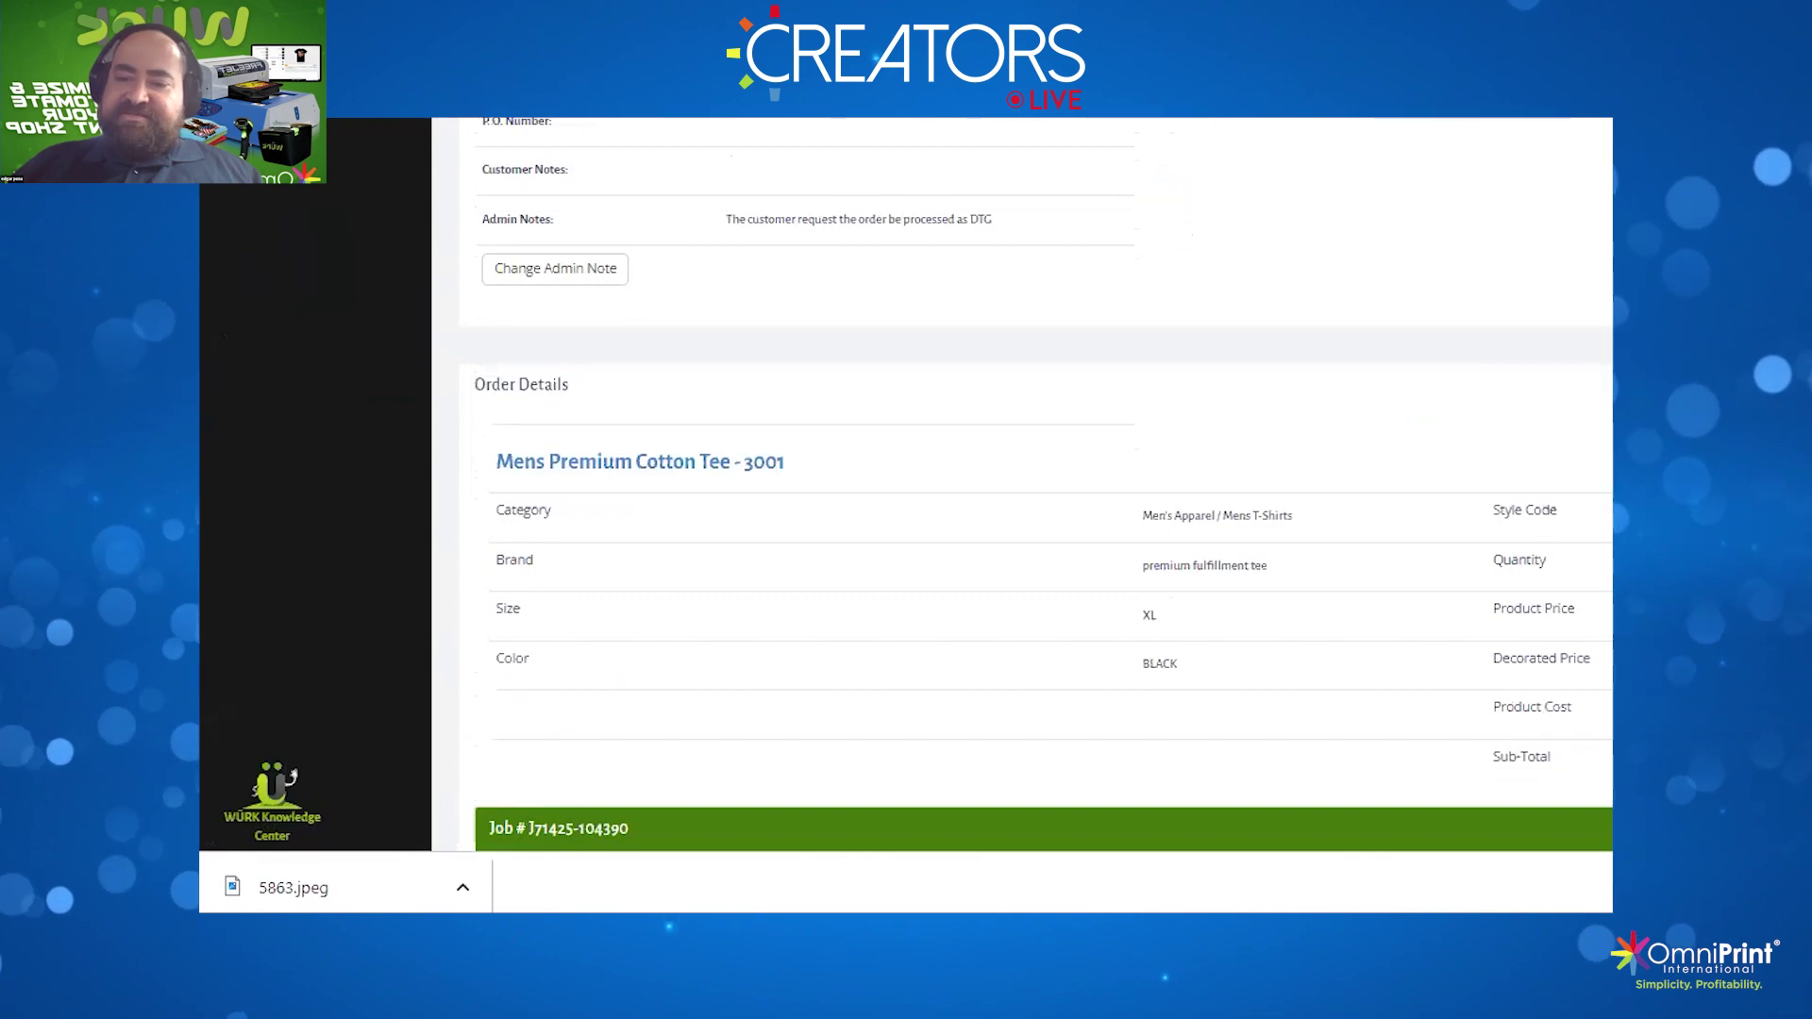
{"action": "scroll", "coordinate": [1035, 481], "scroll_direction": "down", "scroll_amount": 5}
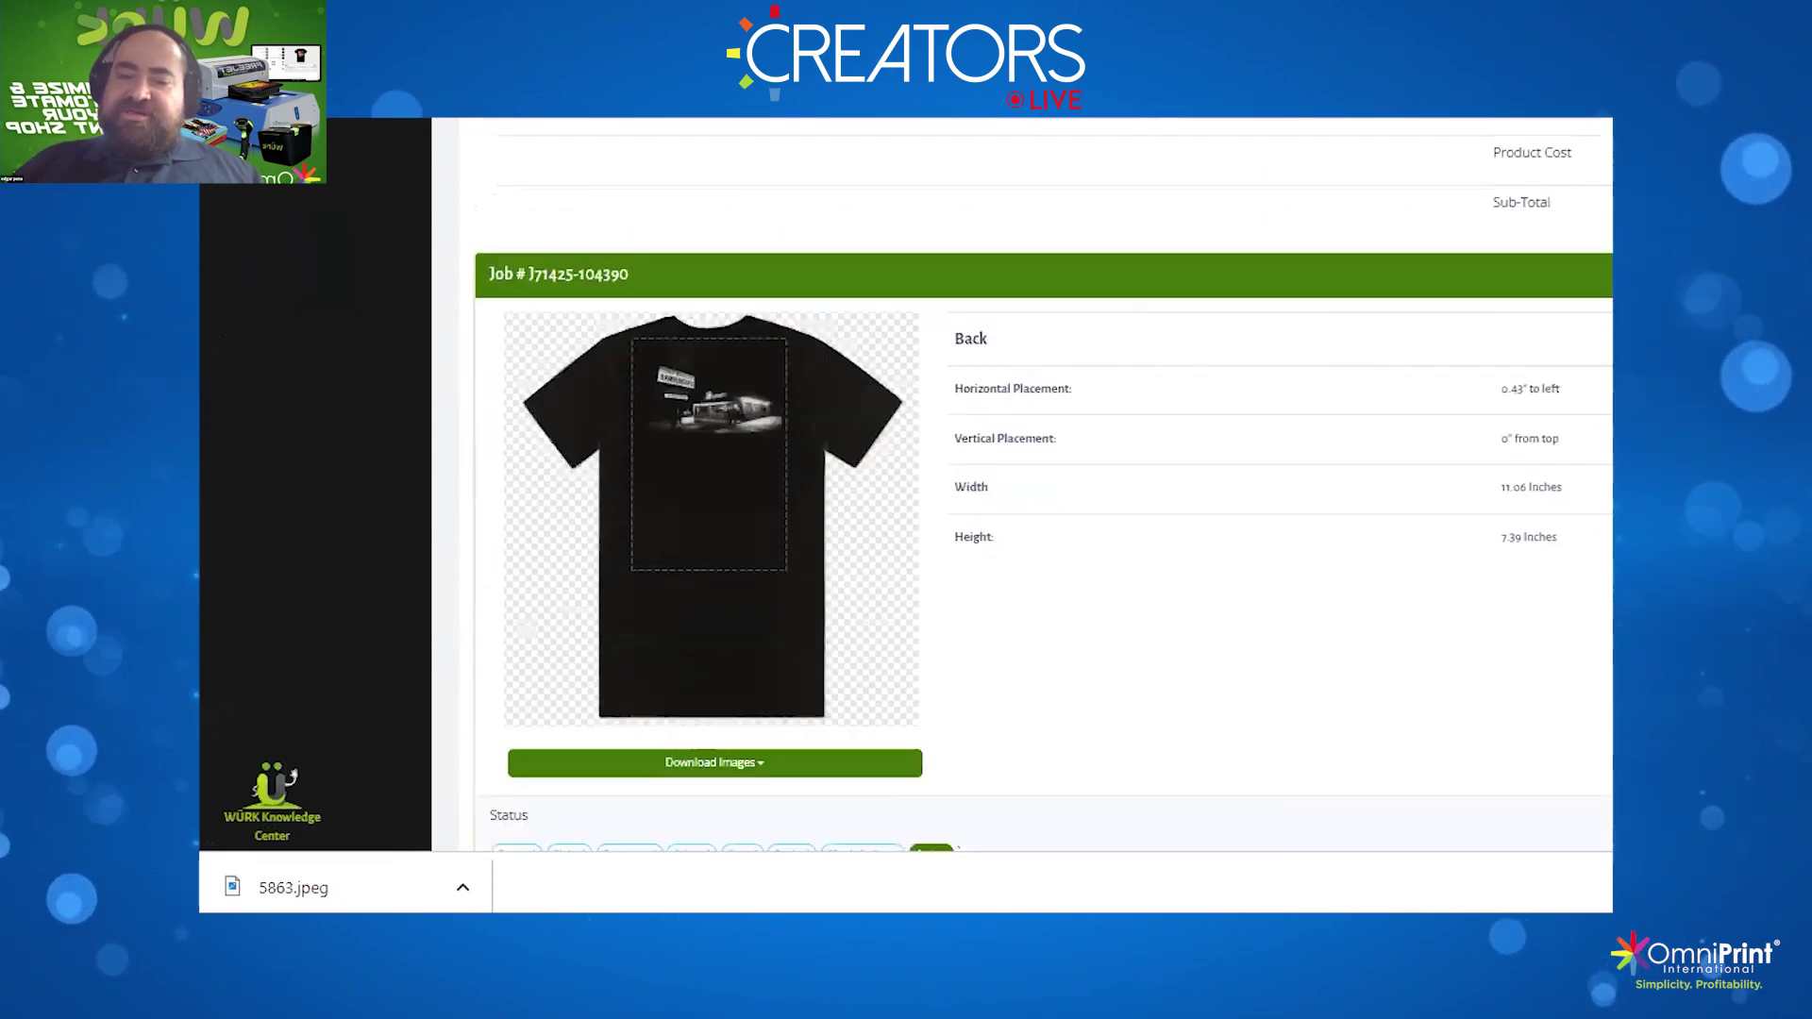
{"action": "scroll", "coordinate": [1035, 481], "scroll_direction": "down", "scroll_amount": 1}
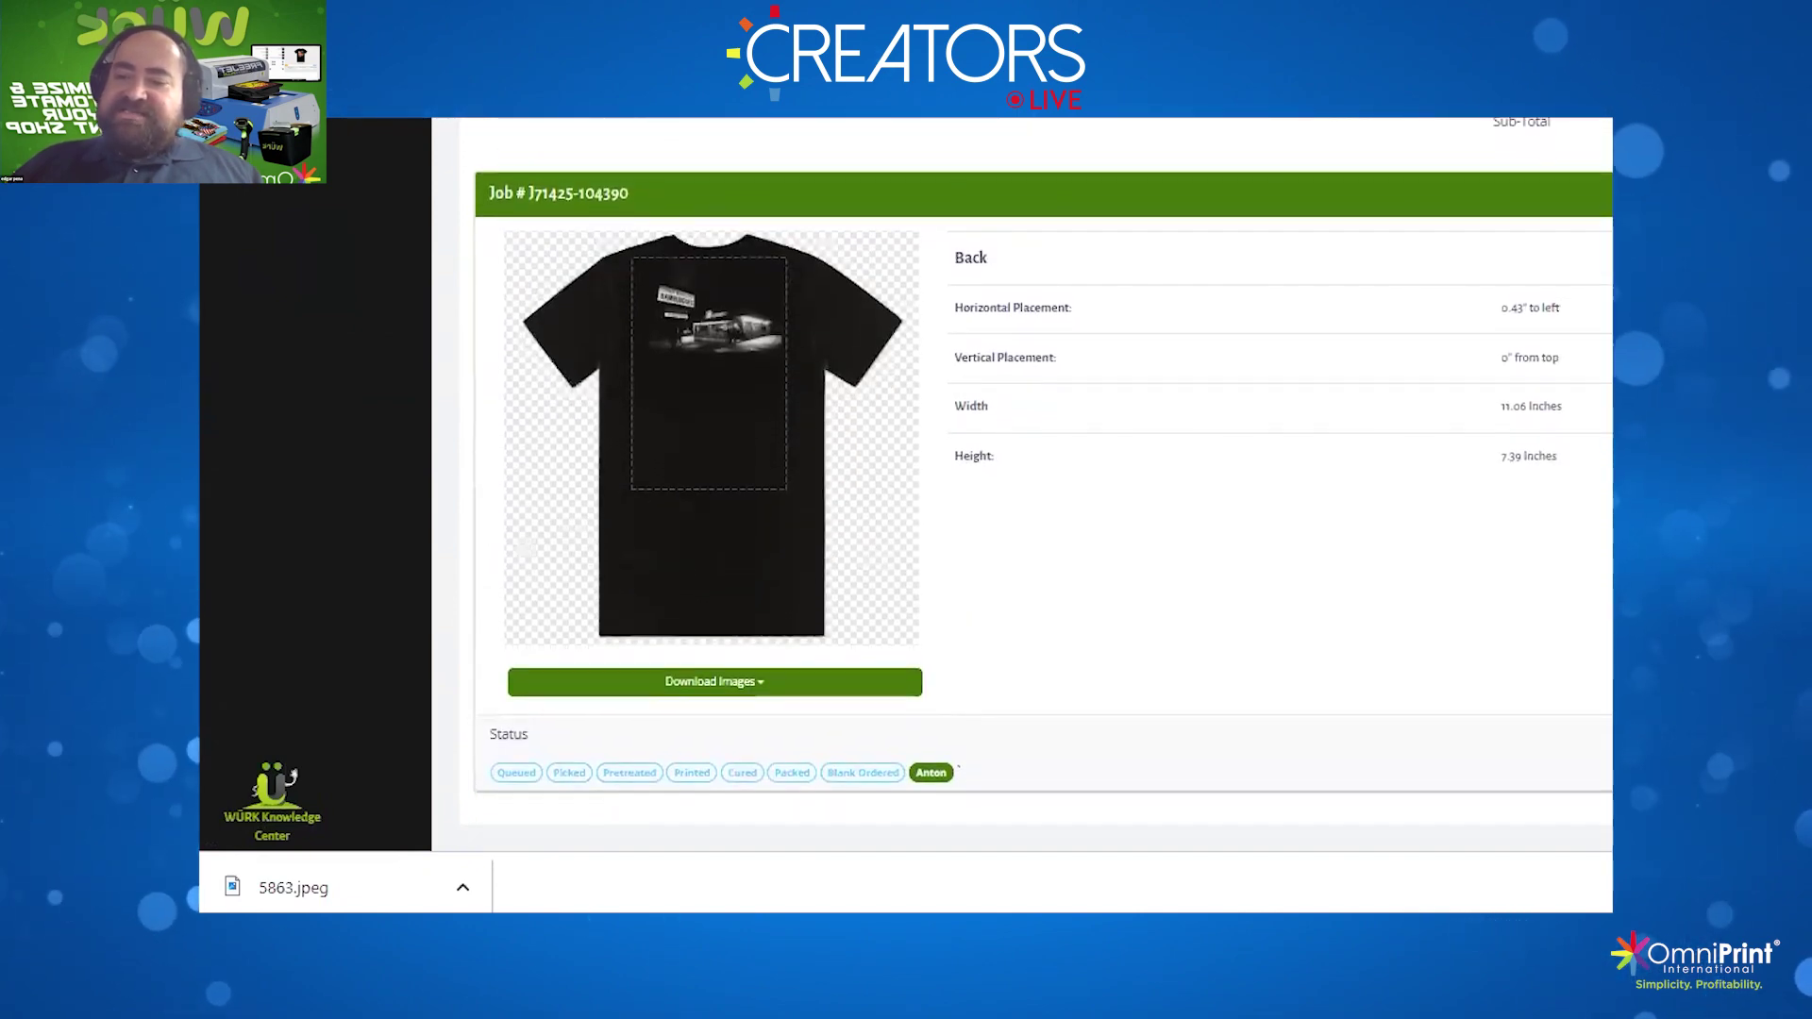
{"action": "scroll", "coordinate": [1031, 688], "scroll_direction": "down", "scroll_amount": 1}
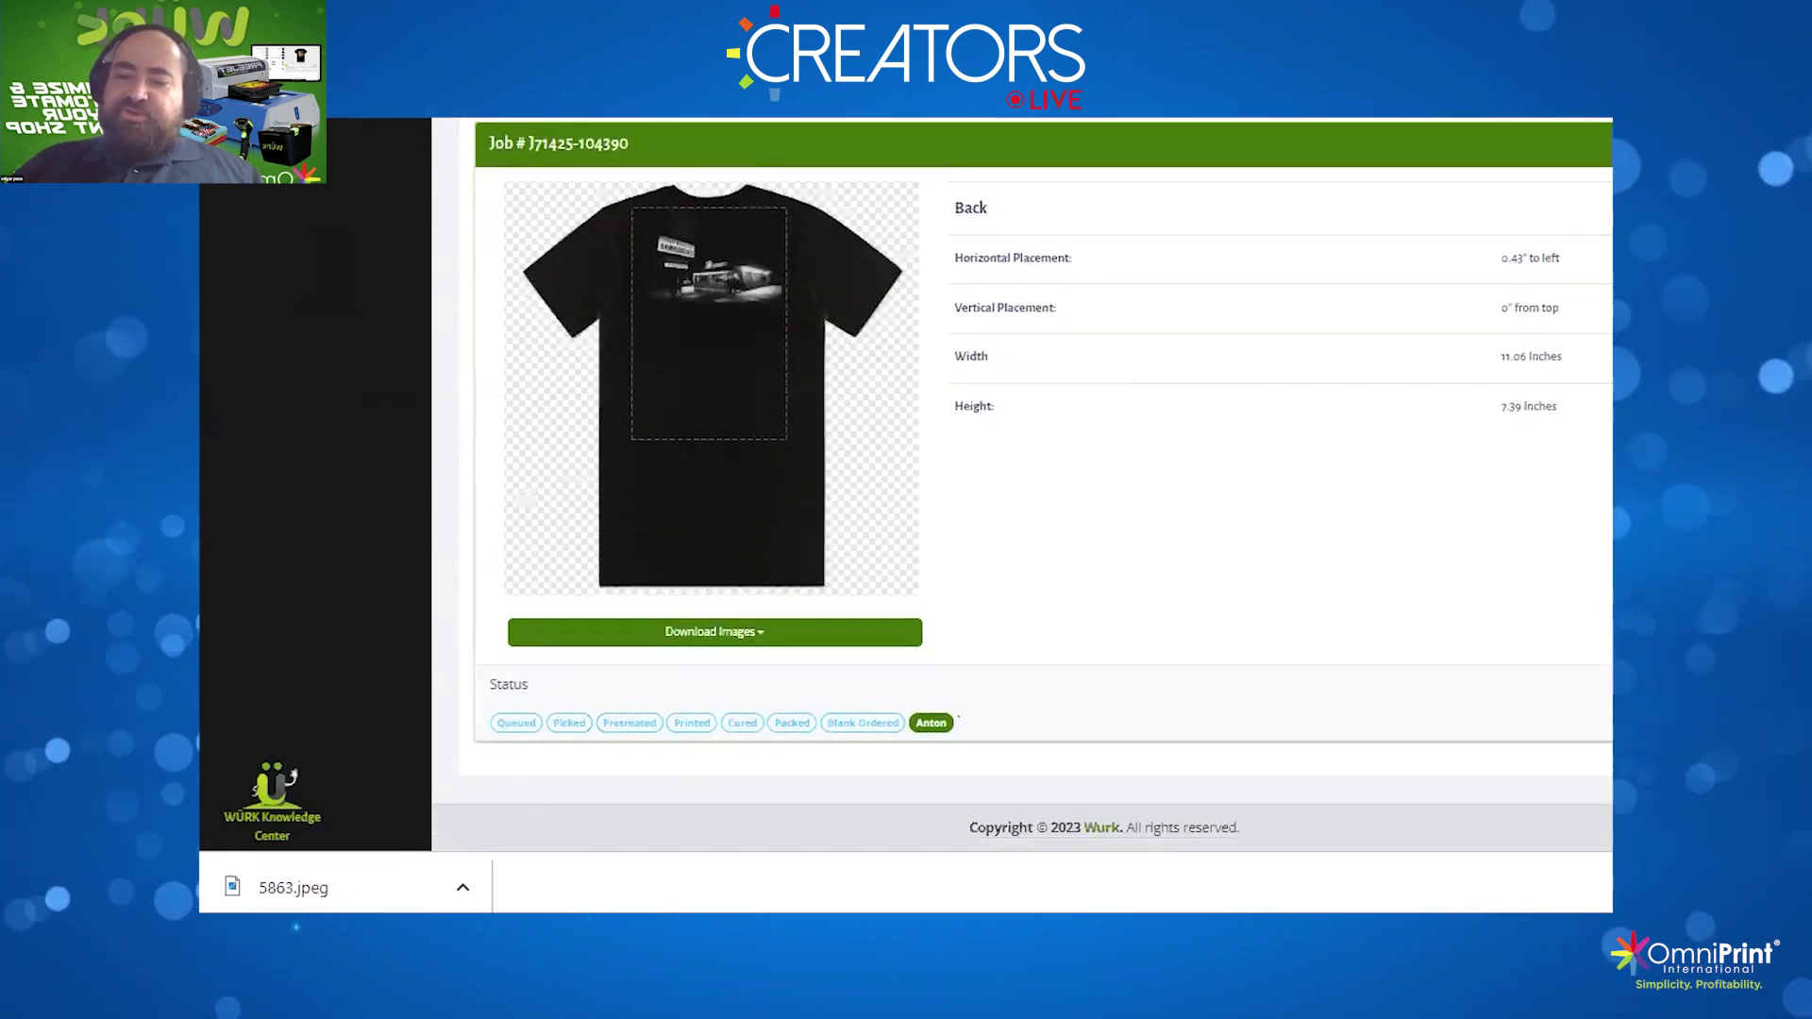
Show the image download options for the tee's job and return to the orders list
{"action": "left_click", "coordinate": [758, 632]}
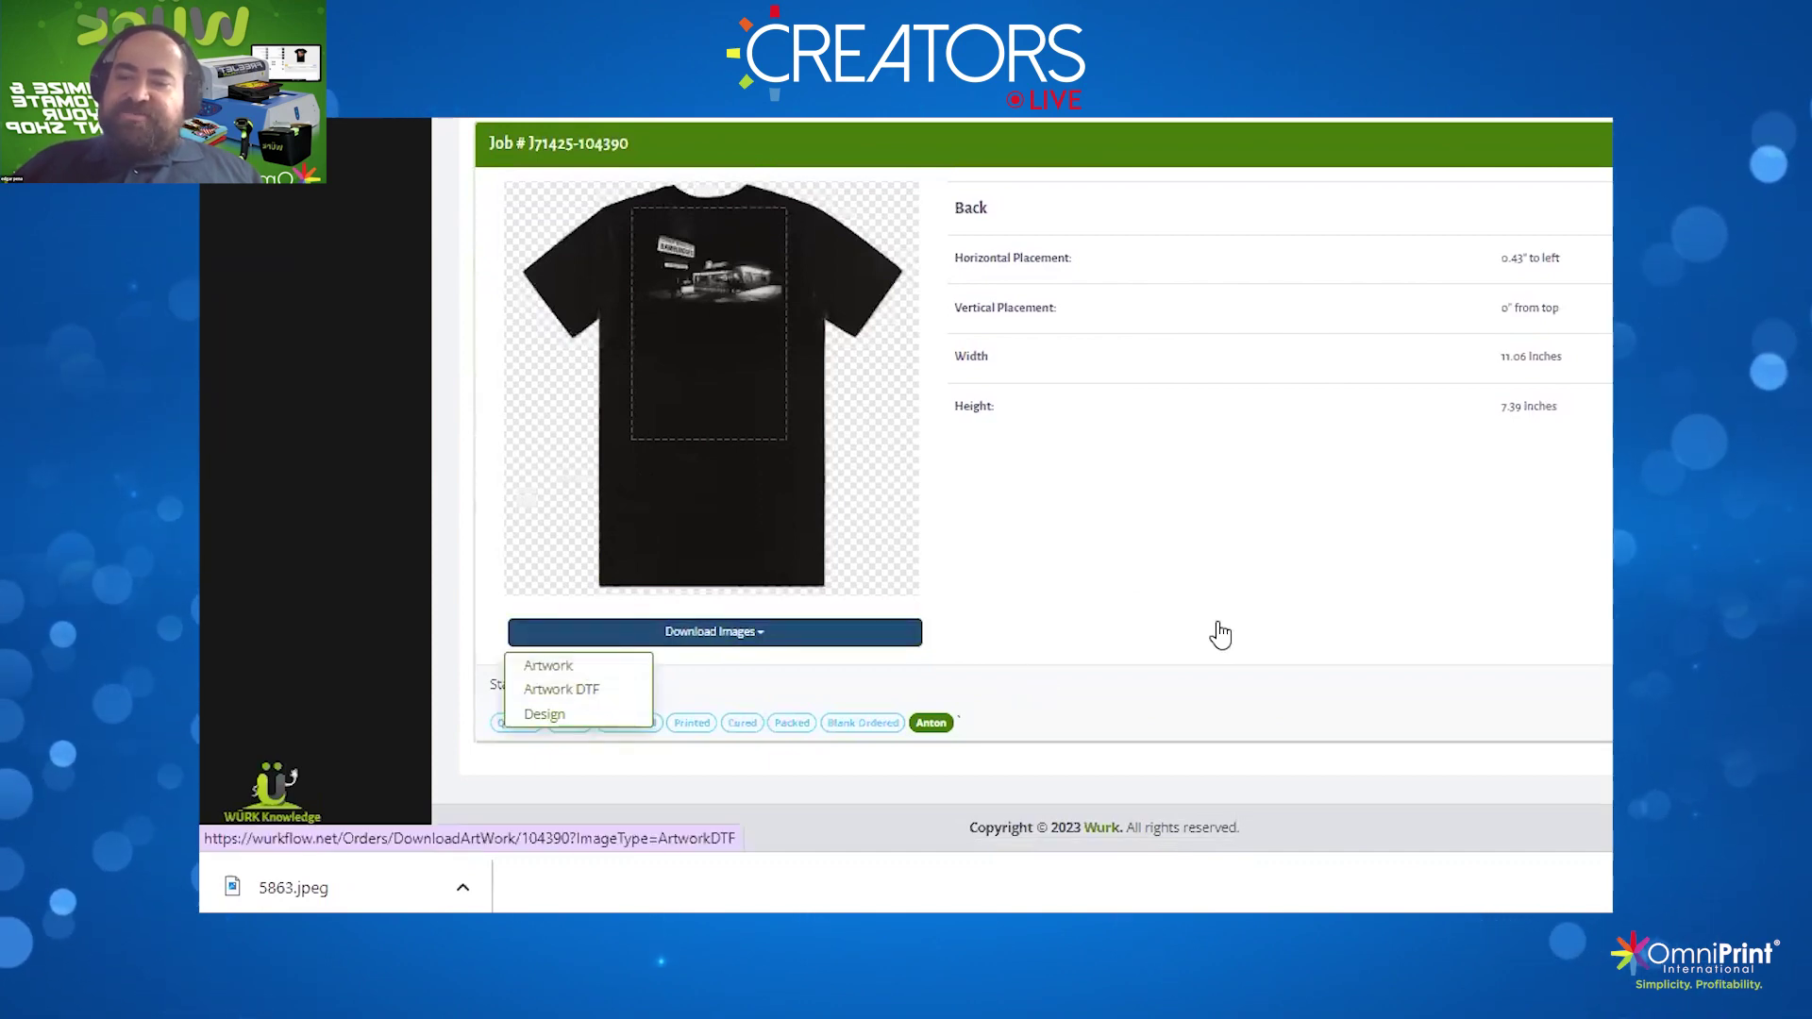
{"action": "scroll", "coordinate": [1038, 472], "scroll_direction": "up", "scroll_amount": 1}
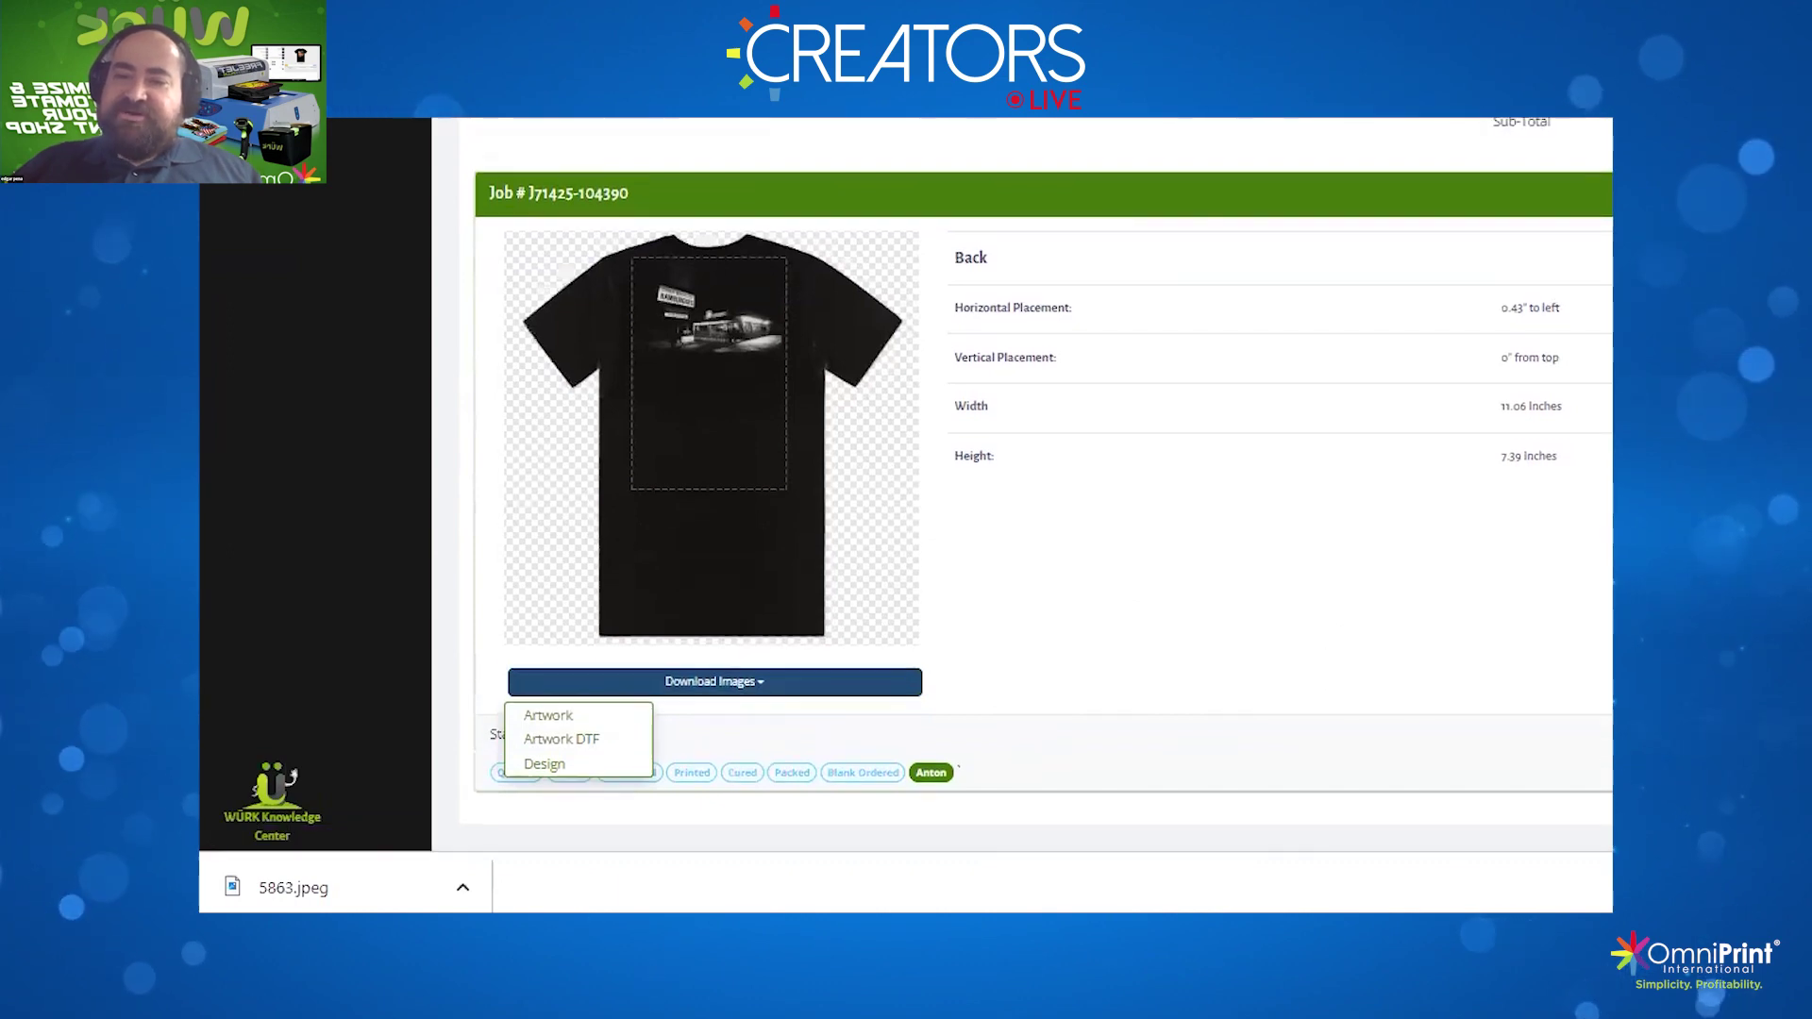
{"action": "scroll", "coordinate": [1038, 472], "scroll_direction": "up", "scroll_amount": 1}
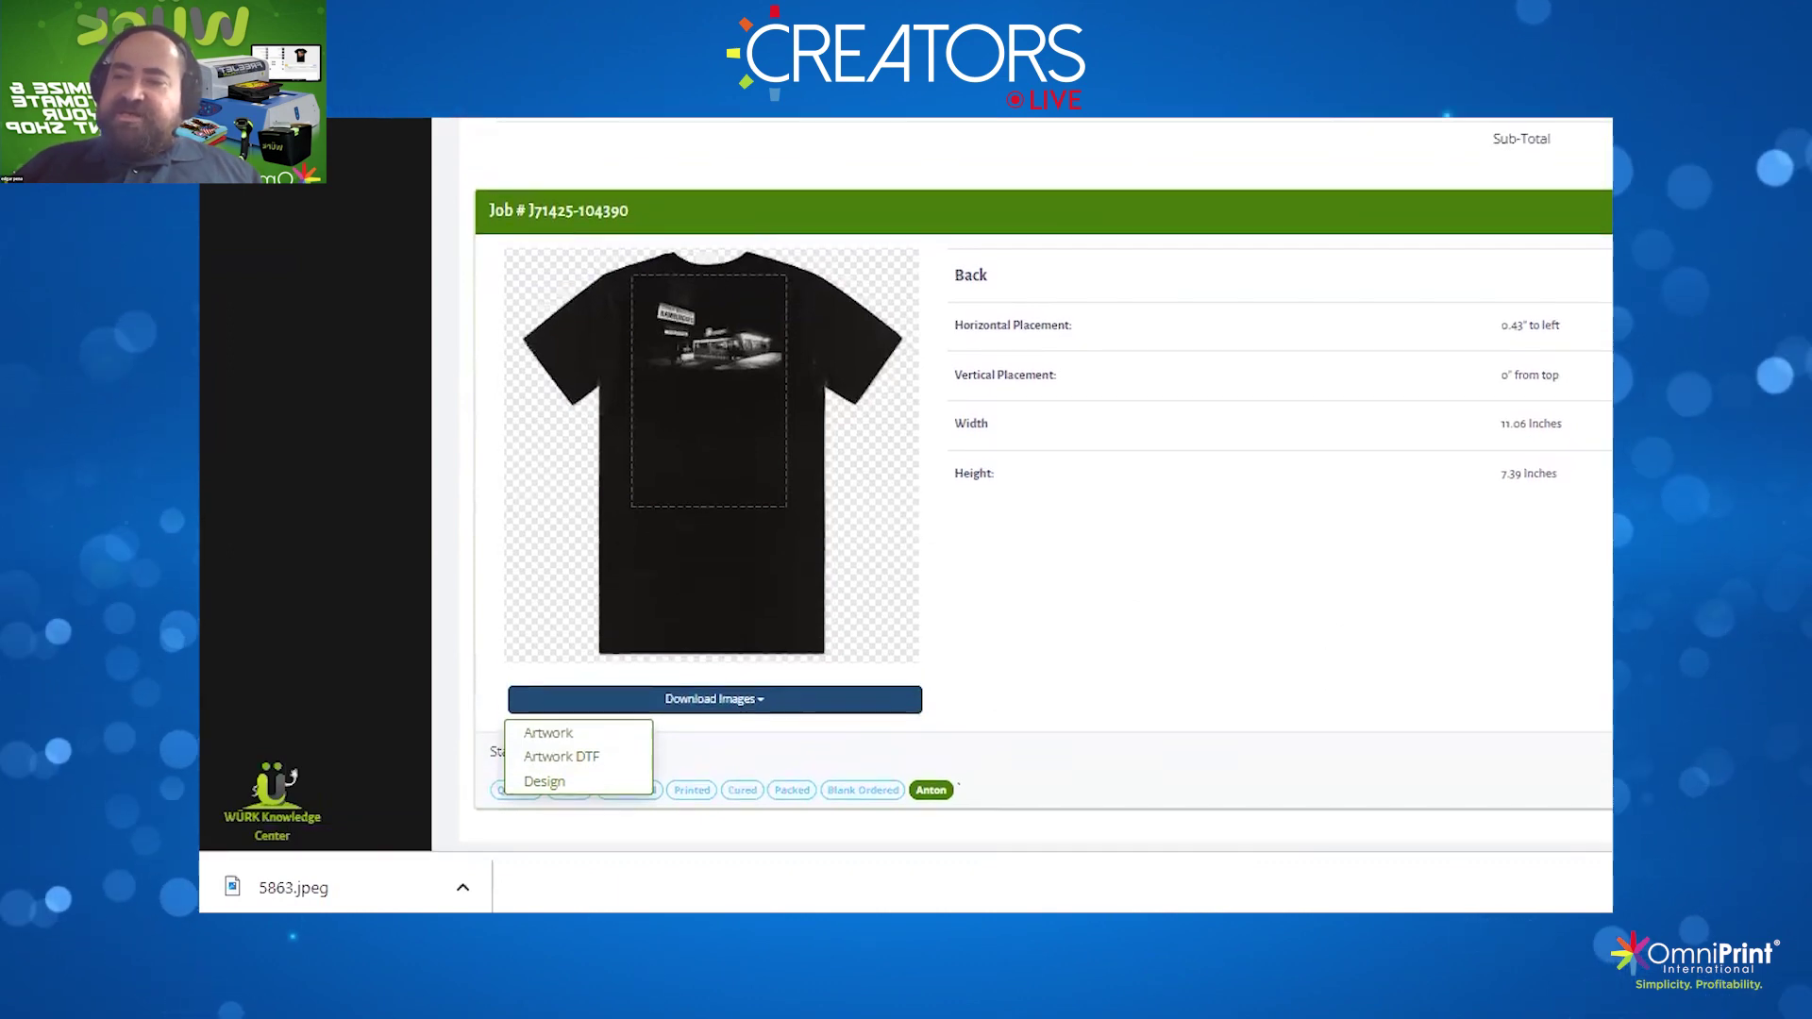
{"action": "scroll", "coordinate": [1452, 130], "scroll_direction": "up", "scroll_amount": 15}
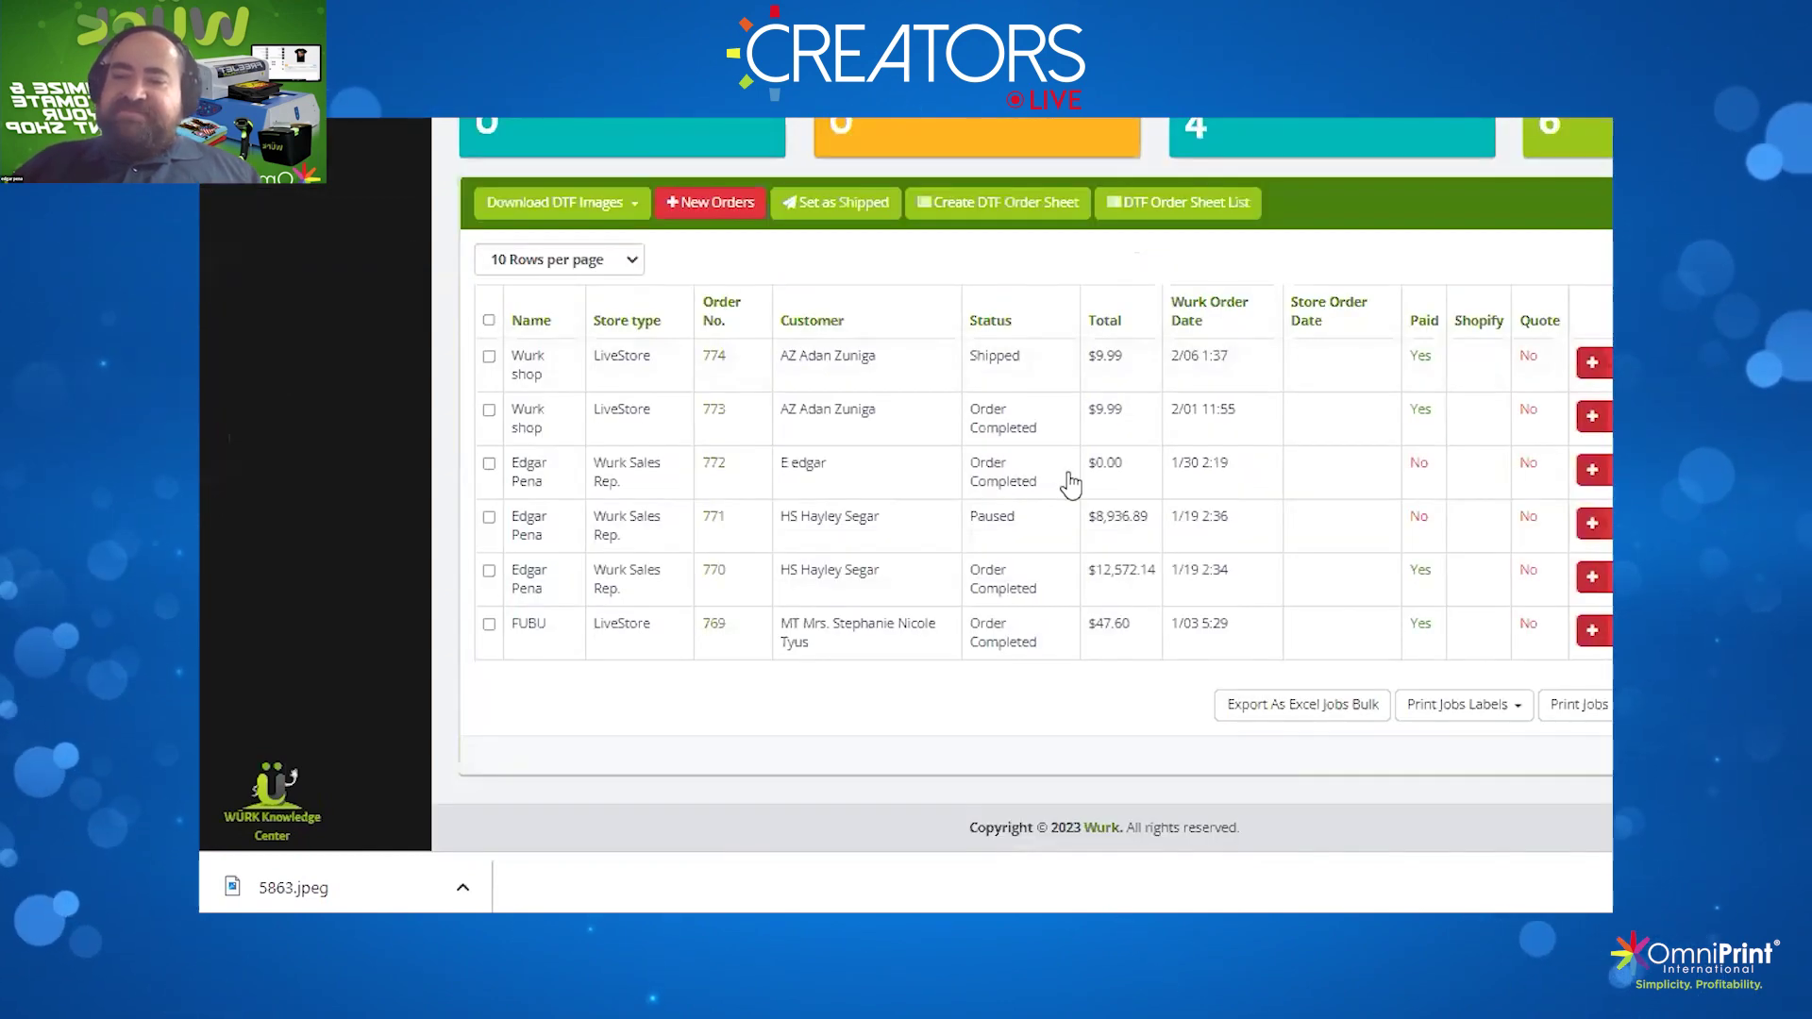
Select the FUBU order and both Wurk shop orders, and download their DTF images in the Roll to Roll format
{"action": "left_click", "coordinate": [489, 625]}
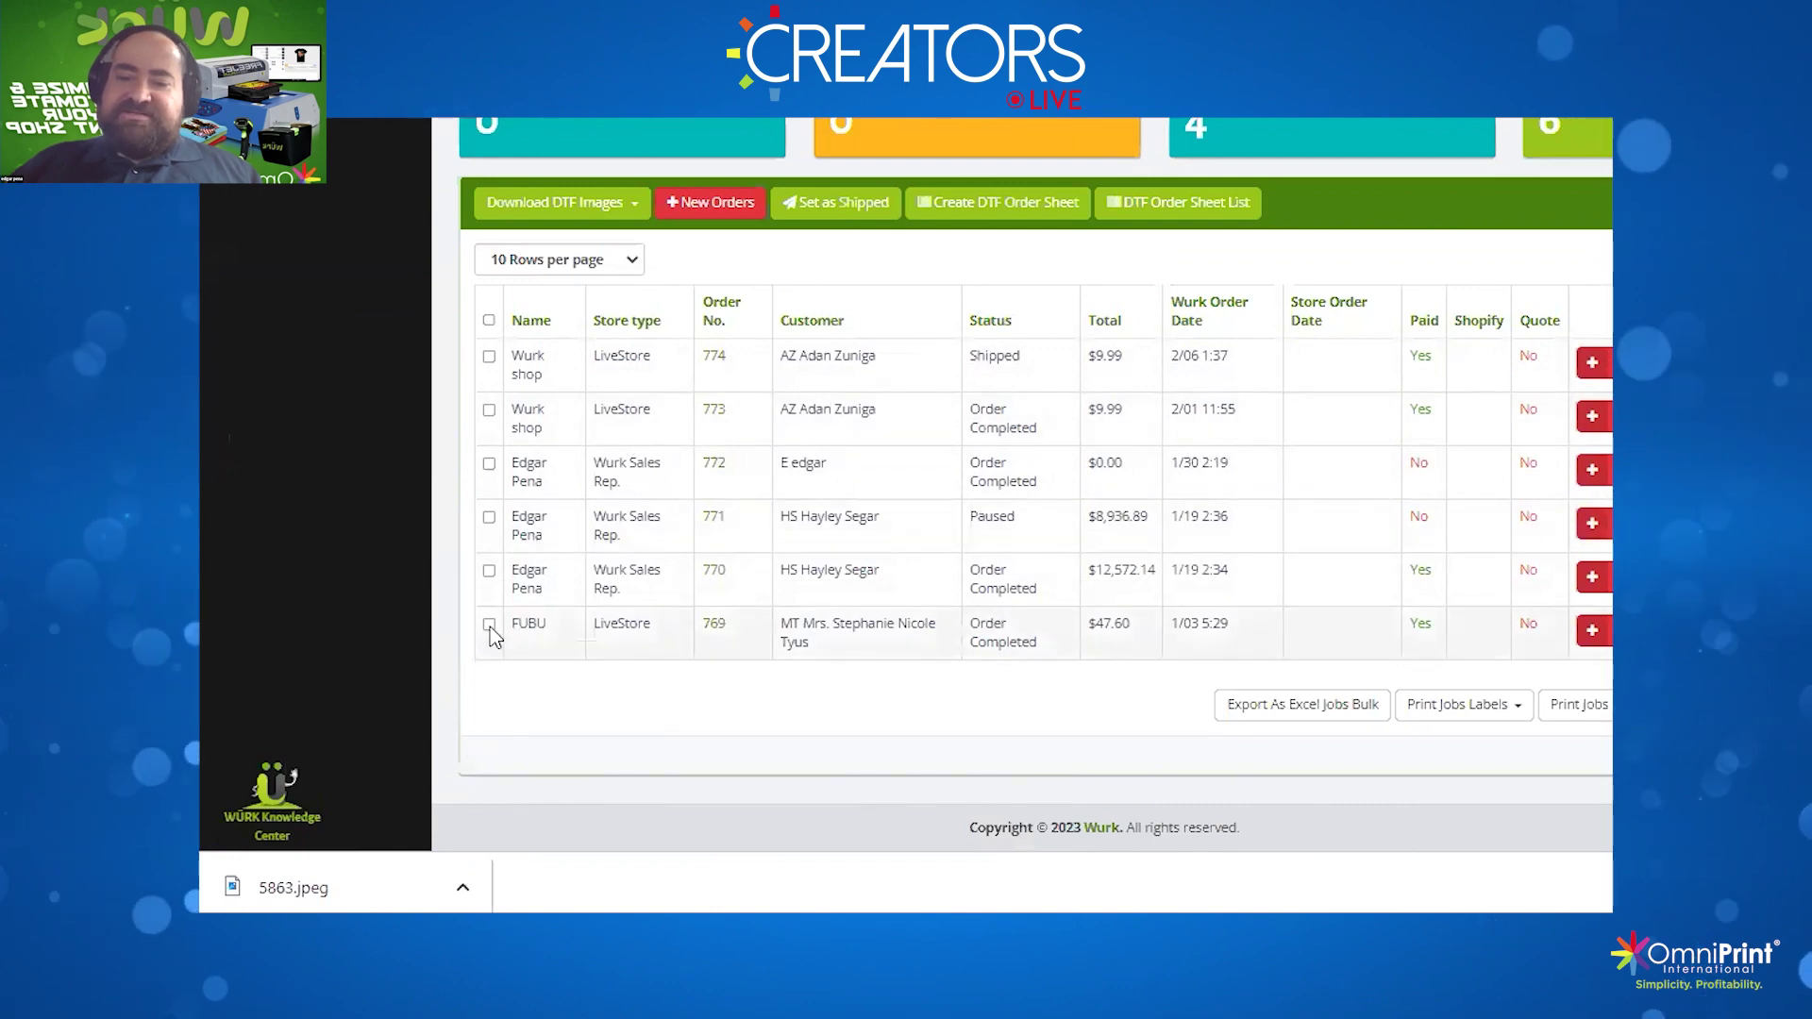
{"action": "left_click", "coordinate": [489, 409]}
{"action": "left_click", "coordinate": [489, 356]}
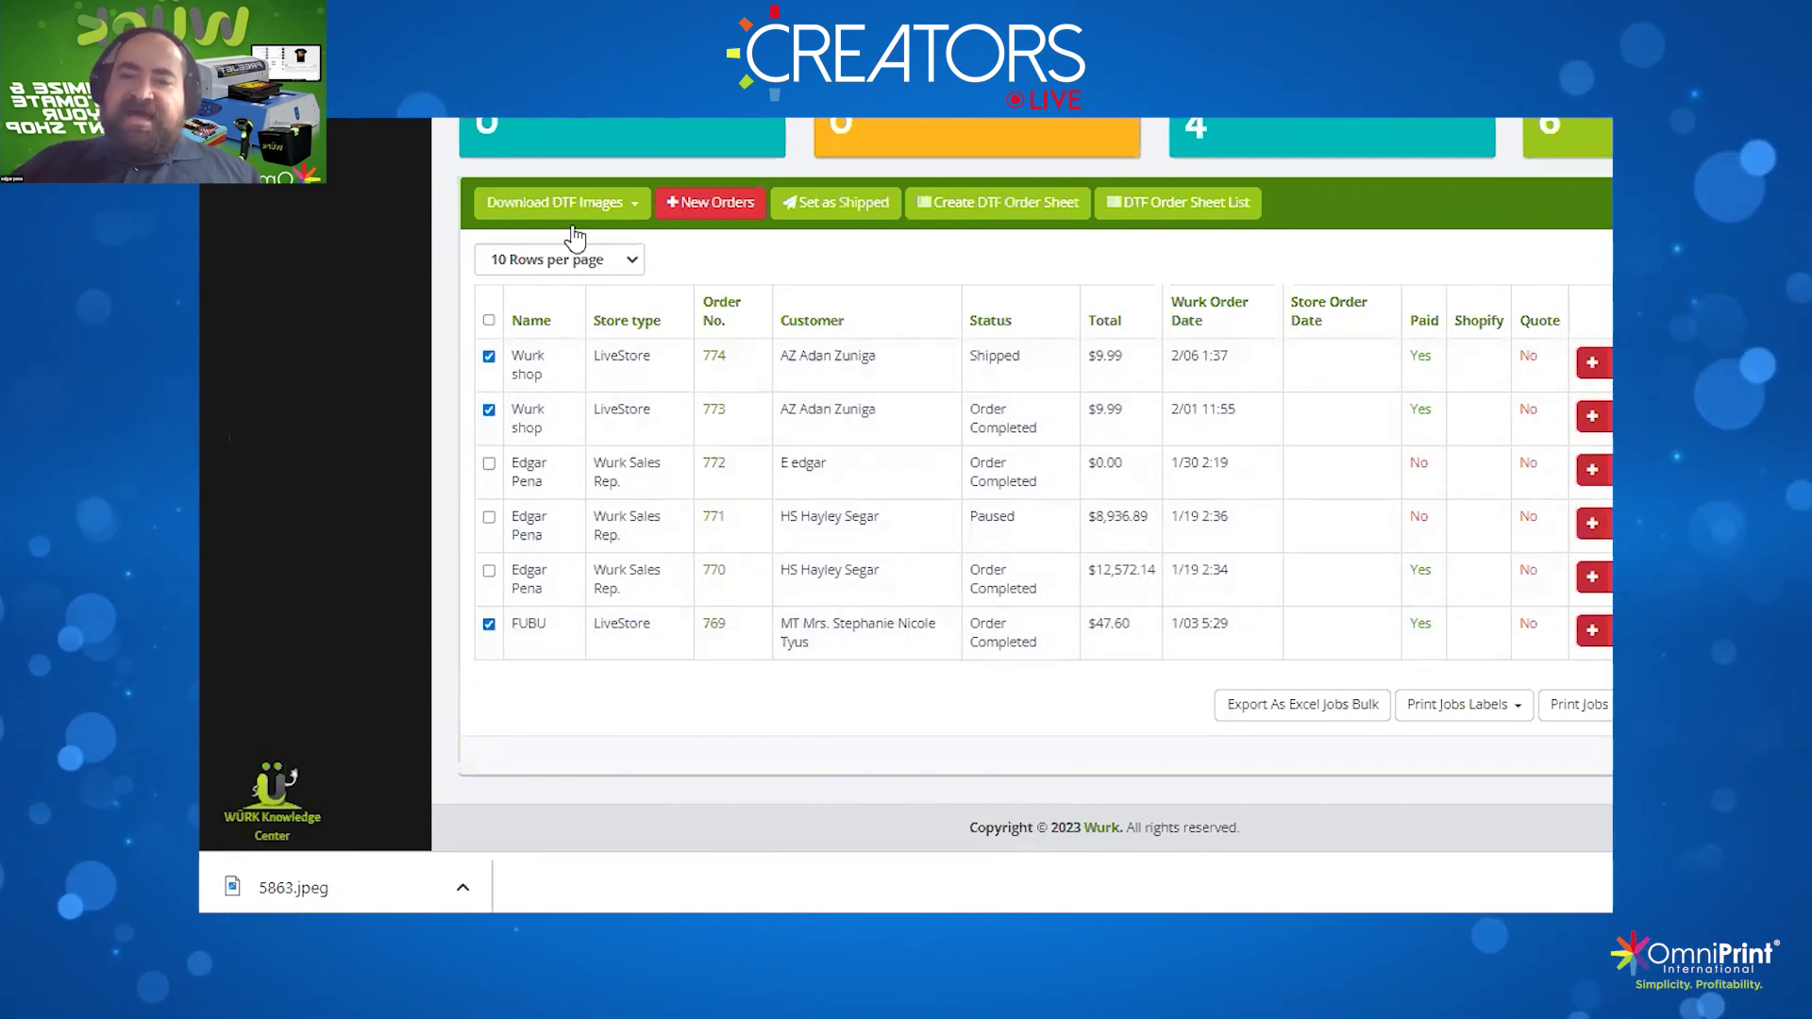
{"action": "left_click", "coordinate": [581, 208]}
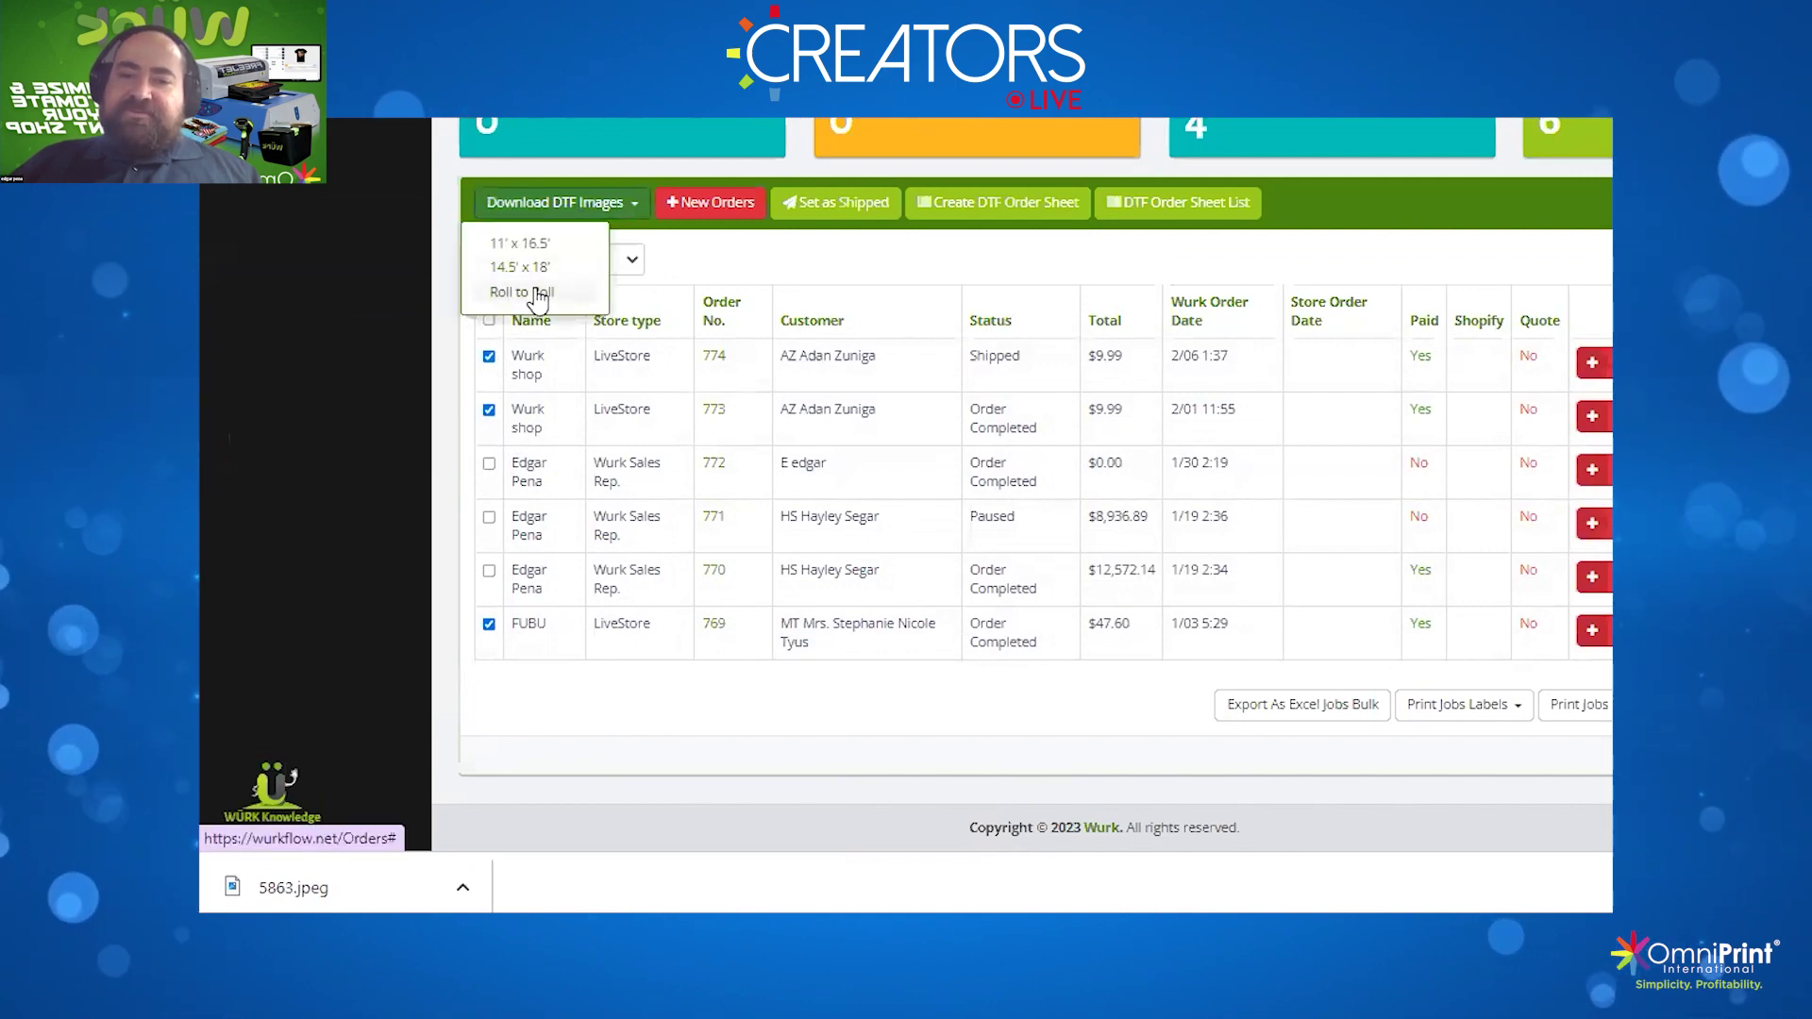
{"action": "left_click", "coordinate": [536, 295]}
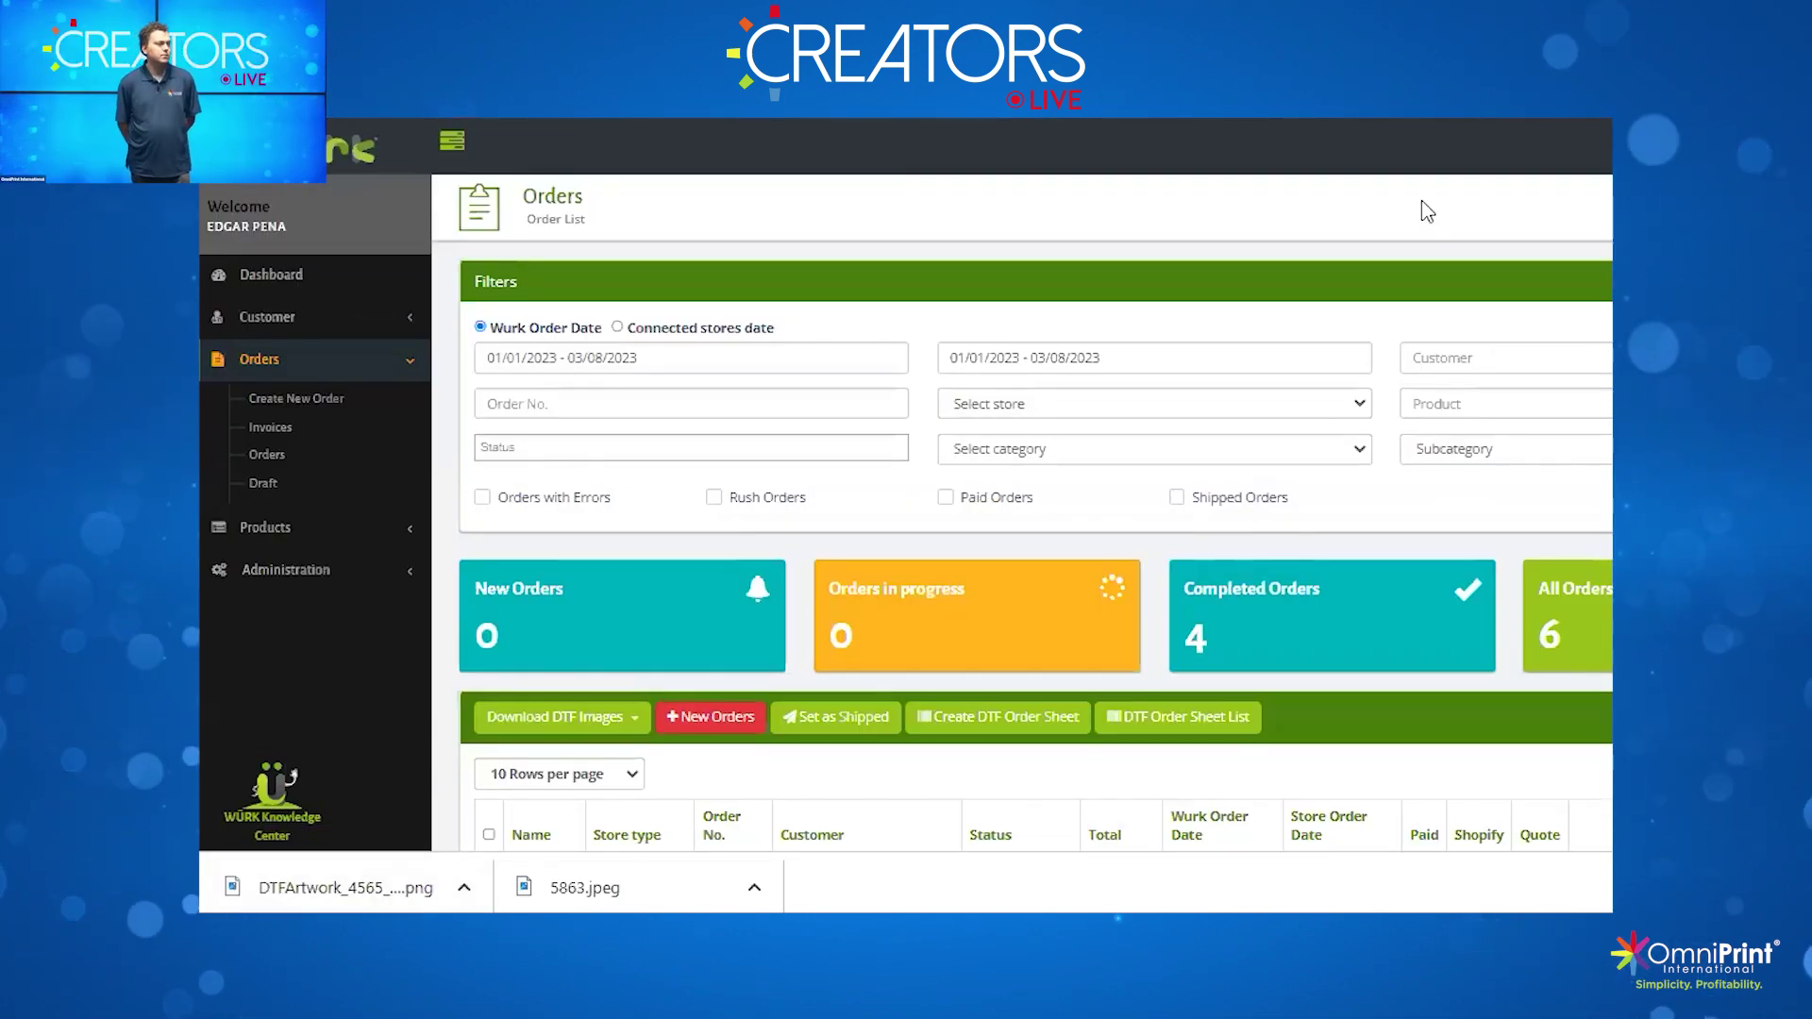
{"action": "scroll", "coordinate": [1022, 510], "scroll_direction": "down", "scroll_amount": 2}
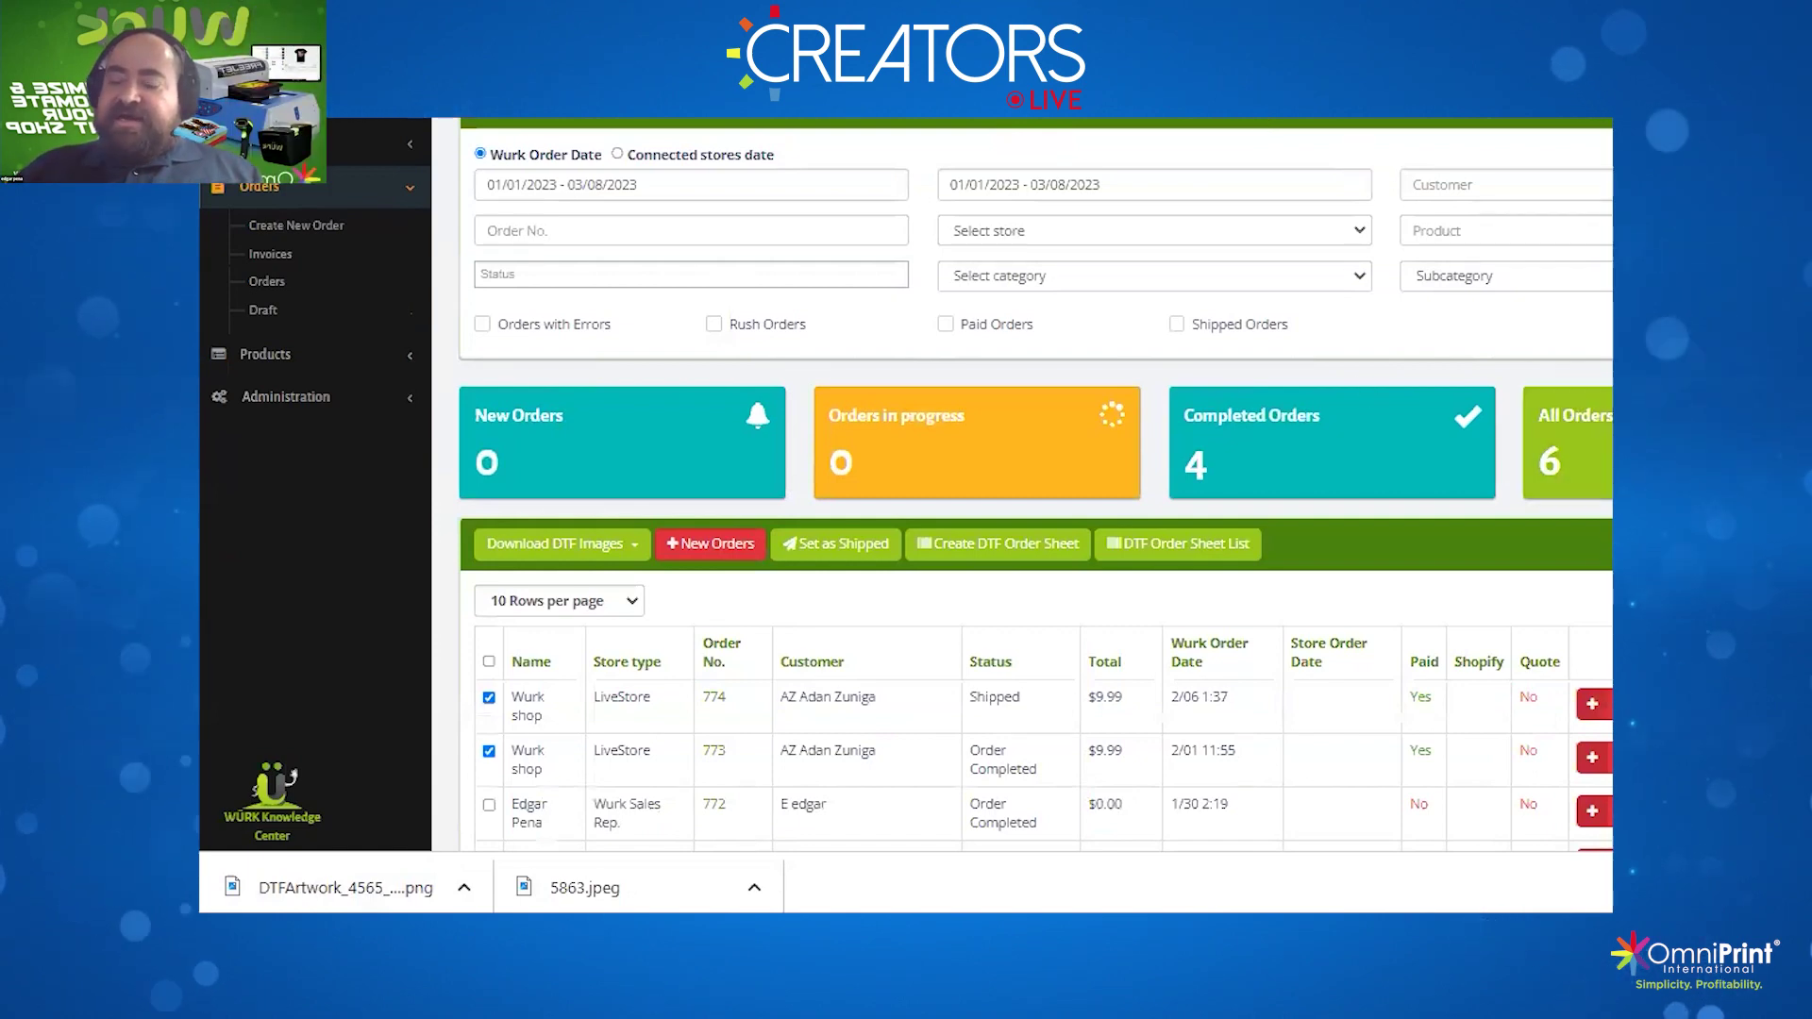
{"action": "scroll", "coordinate": [944, 472], "scroll_direction": "down", "scroll_amount": 1}
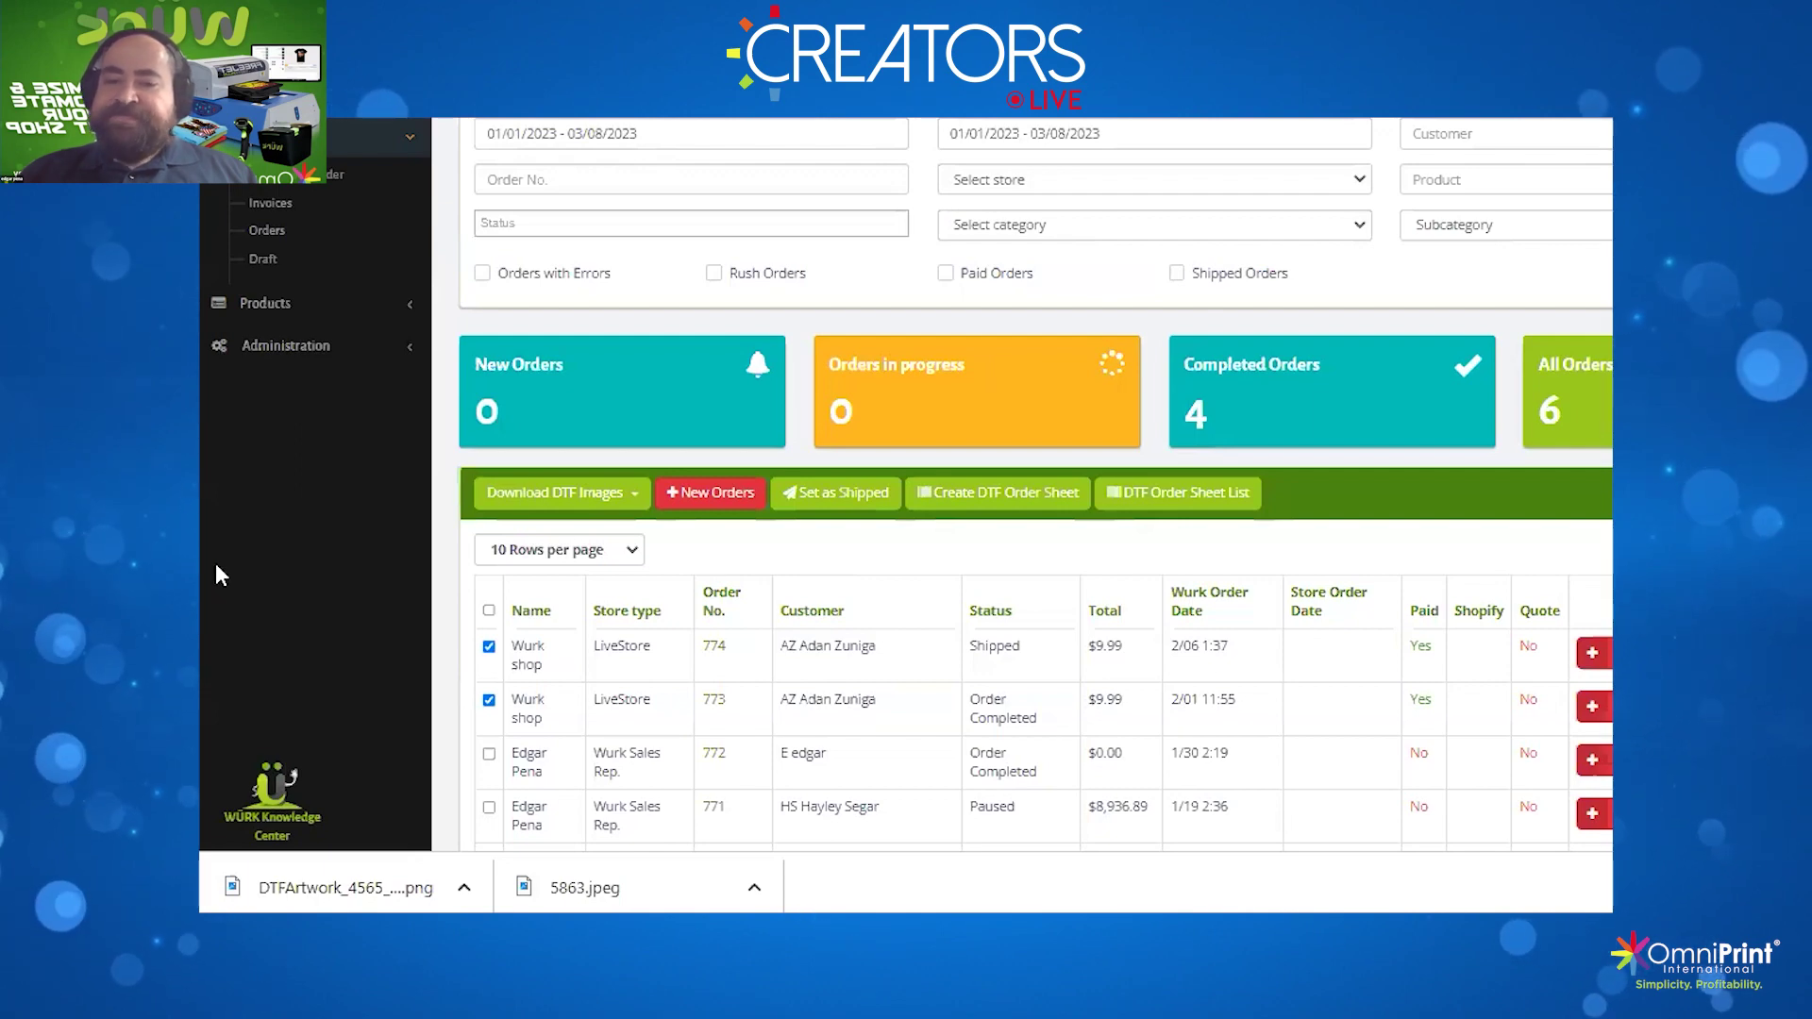
{"action": "scroll", "coordinate": [216, 566], "scroll_direction": "up", "scroll_amount": 1}
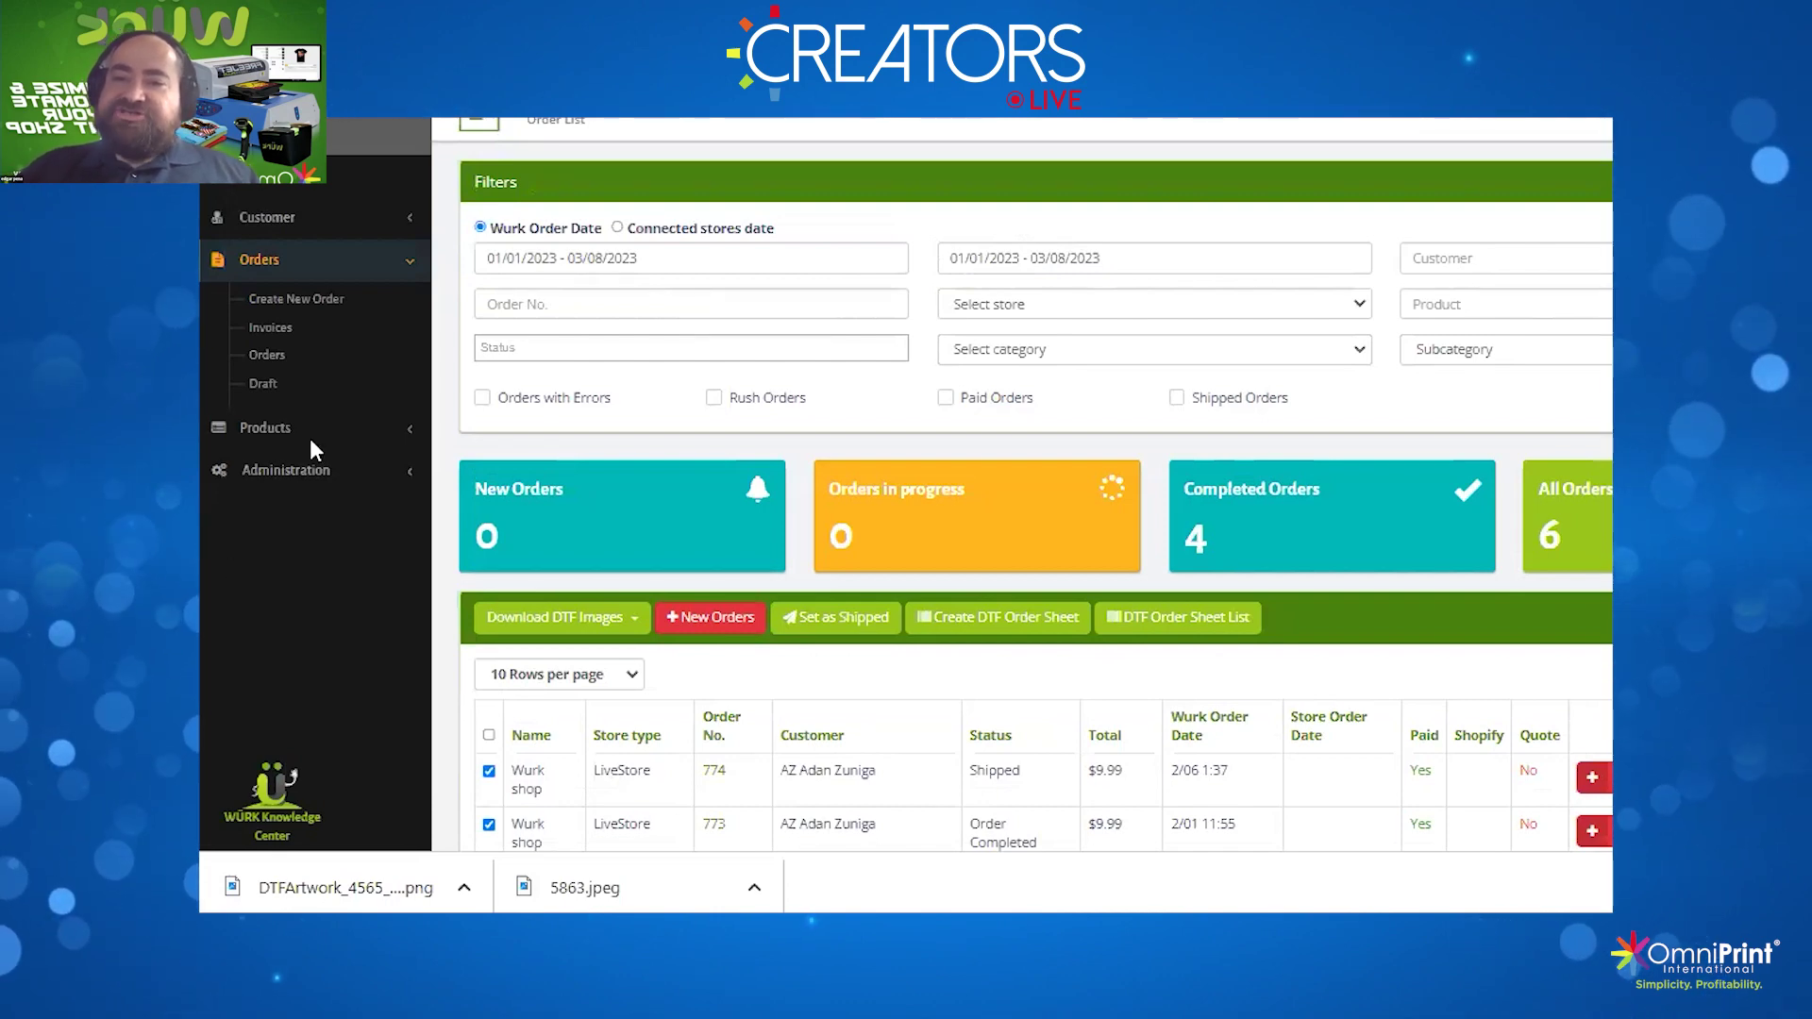
Send the decorated Canvas Mens Fitted Tee - 3001C to order review in the store, check the cart, and return to the admin orders list
{"action": "key", "text": "ctrl+Tab"}
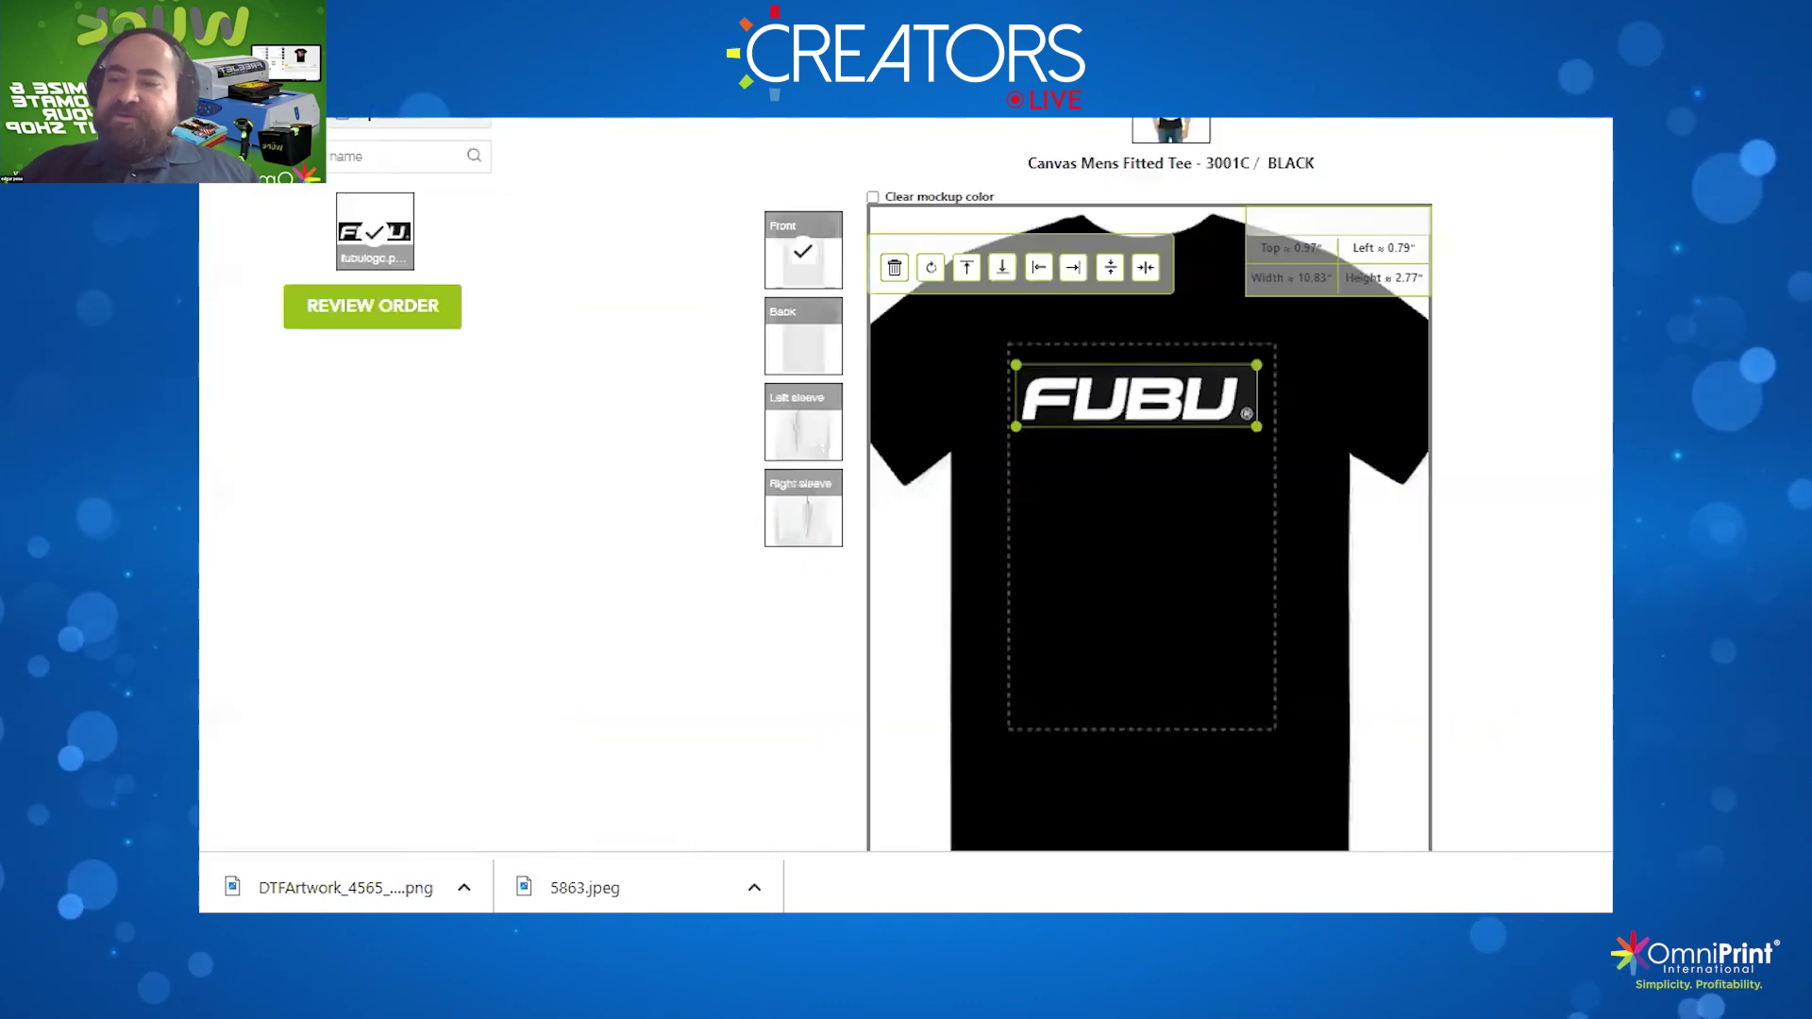
{"action": "scroll", "coordinate": [906, 350], "scroll_direction": "down", "scroll_amount": 2}
{"action": "scroll", "coordinate": [1045, 416], "scroll_direction": "down", "scroll_amount": 2}
{"action": "scroll", "coordinate": [1045, 416], "scroll_direction": "up", "scroll_amount": 6}
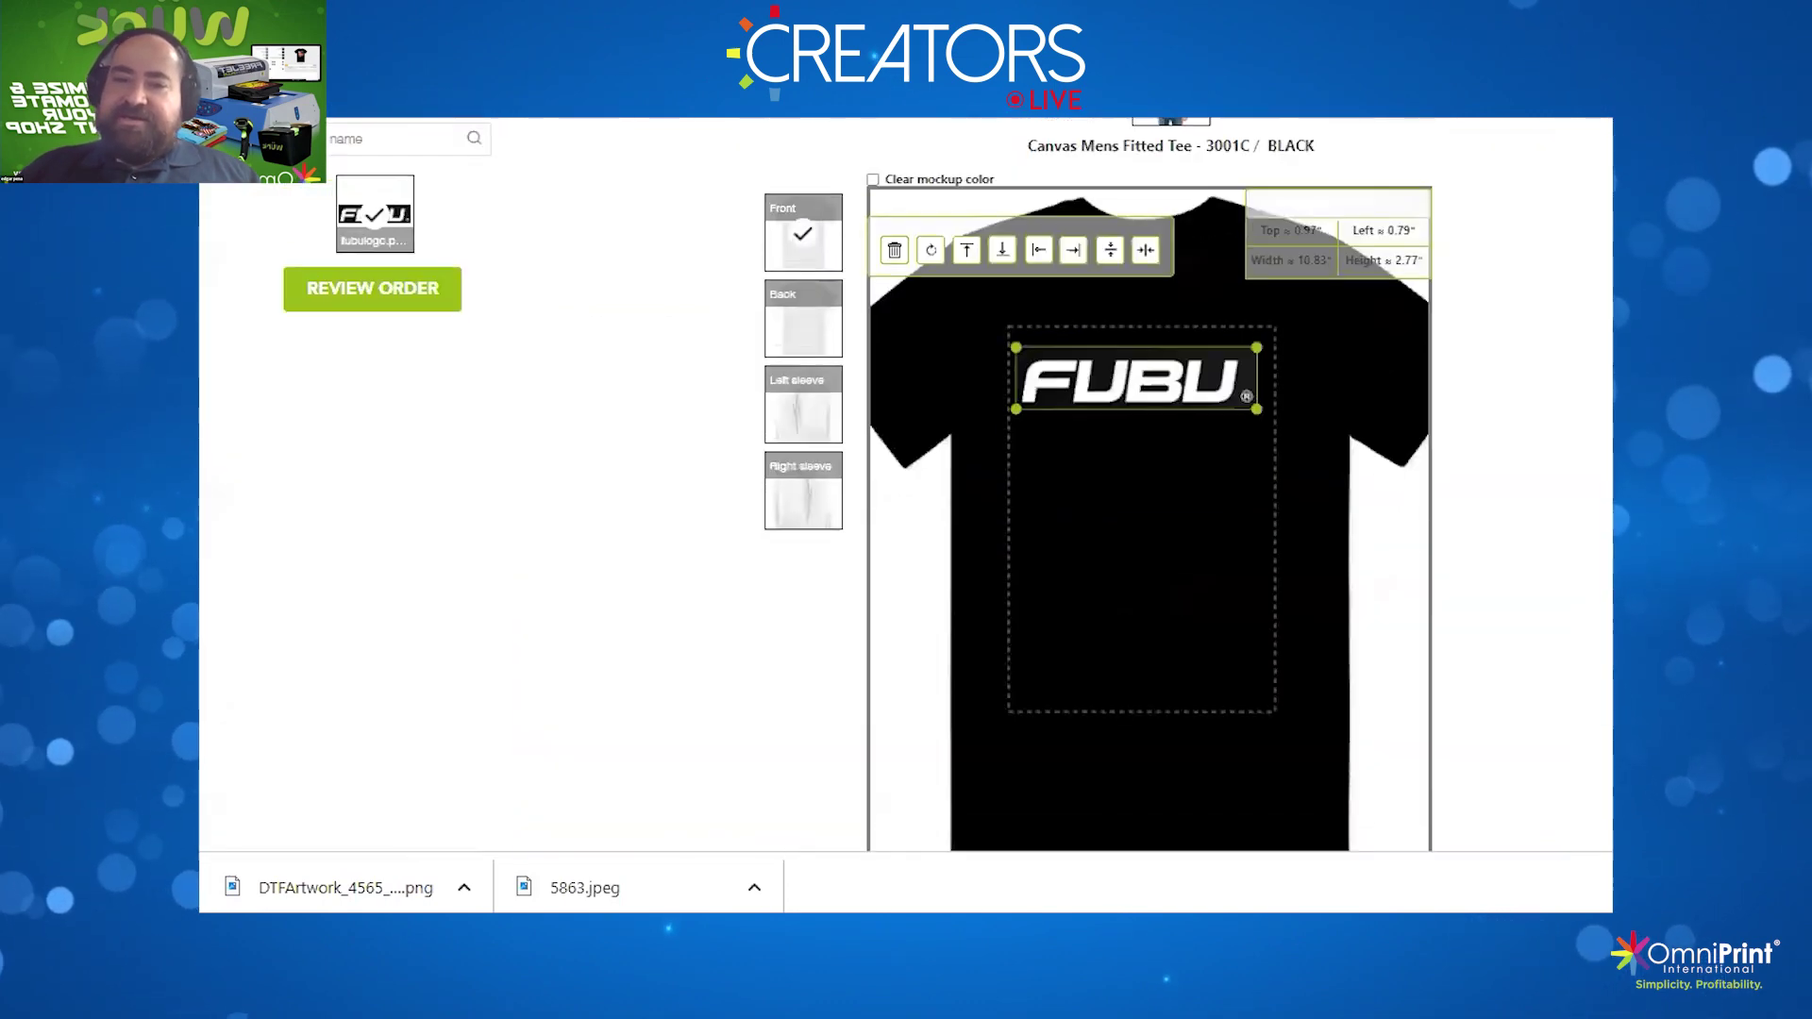
{"action": "left_click", "coordinate": [375, 510]}
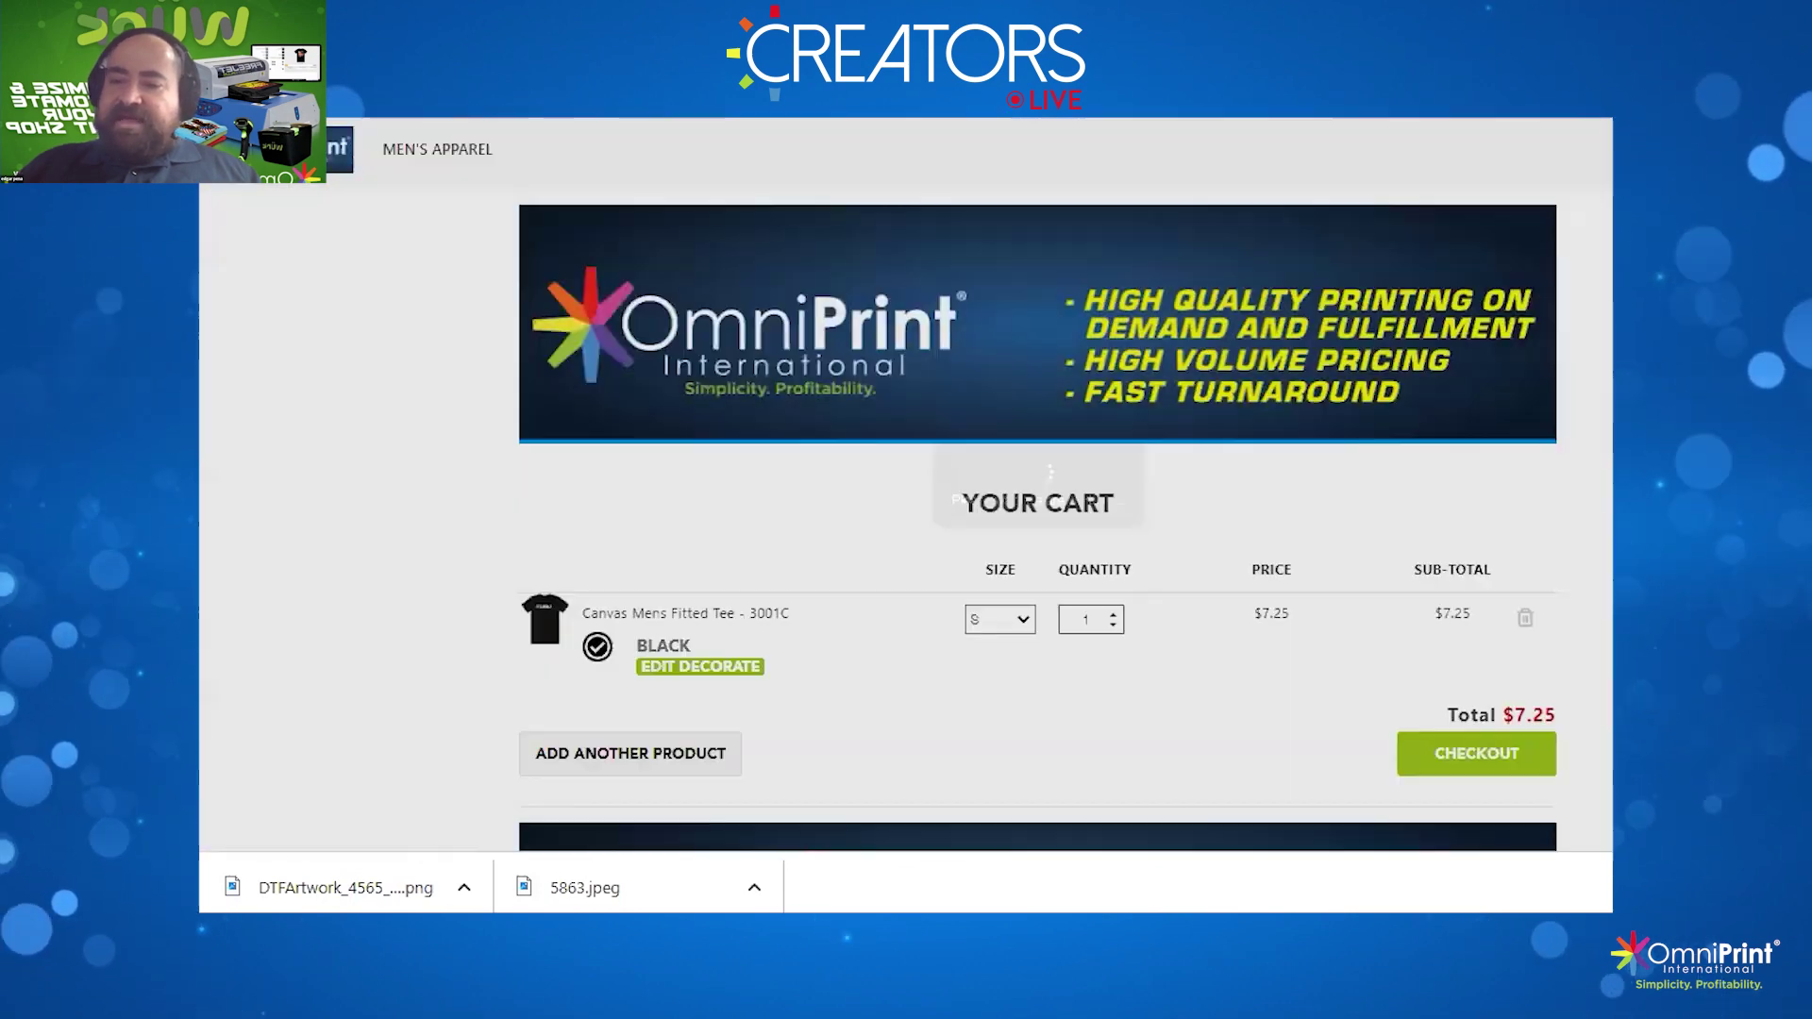
{"action": "scroll", "coordinate": [1038, 472], "scroll_direction": "down", "scroll_amount": 2}
{"action": "scroll", "coordinate": [1038, 472], "scroll_direction": "down", "scroll_amount": 1}
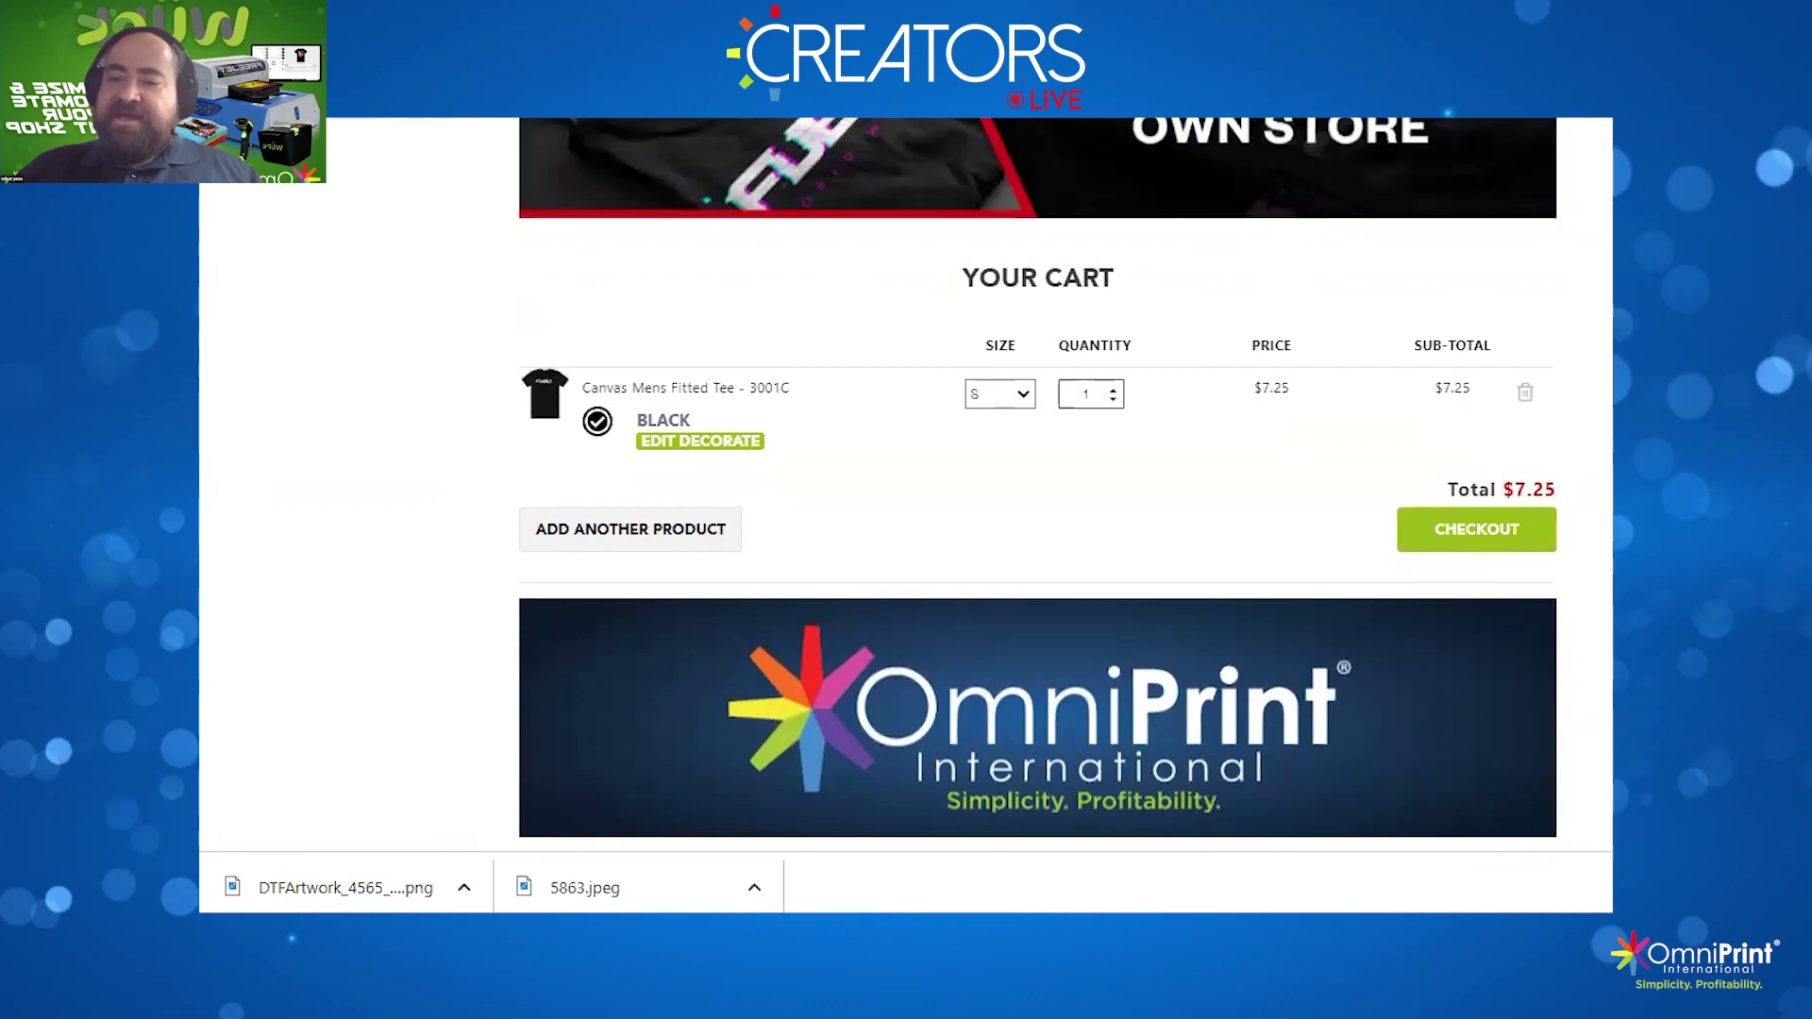
{"action": "scroll", "coordinate": [814, 397], "scroll_direction": "up", "scroll_amount": 3}
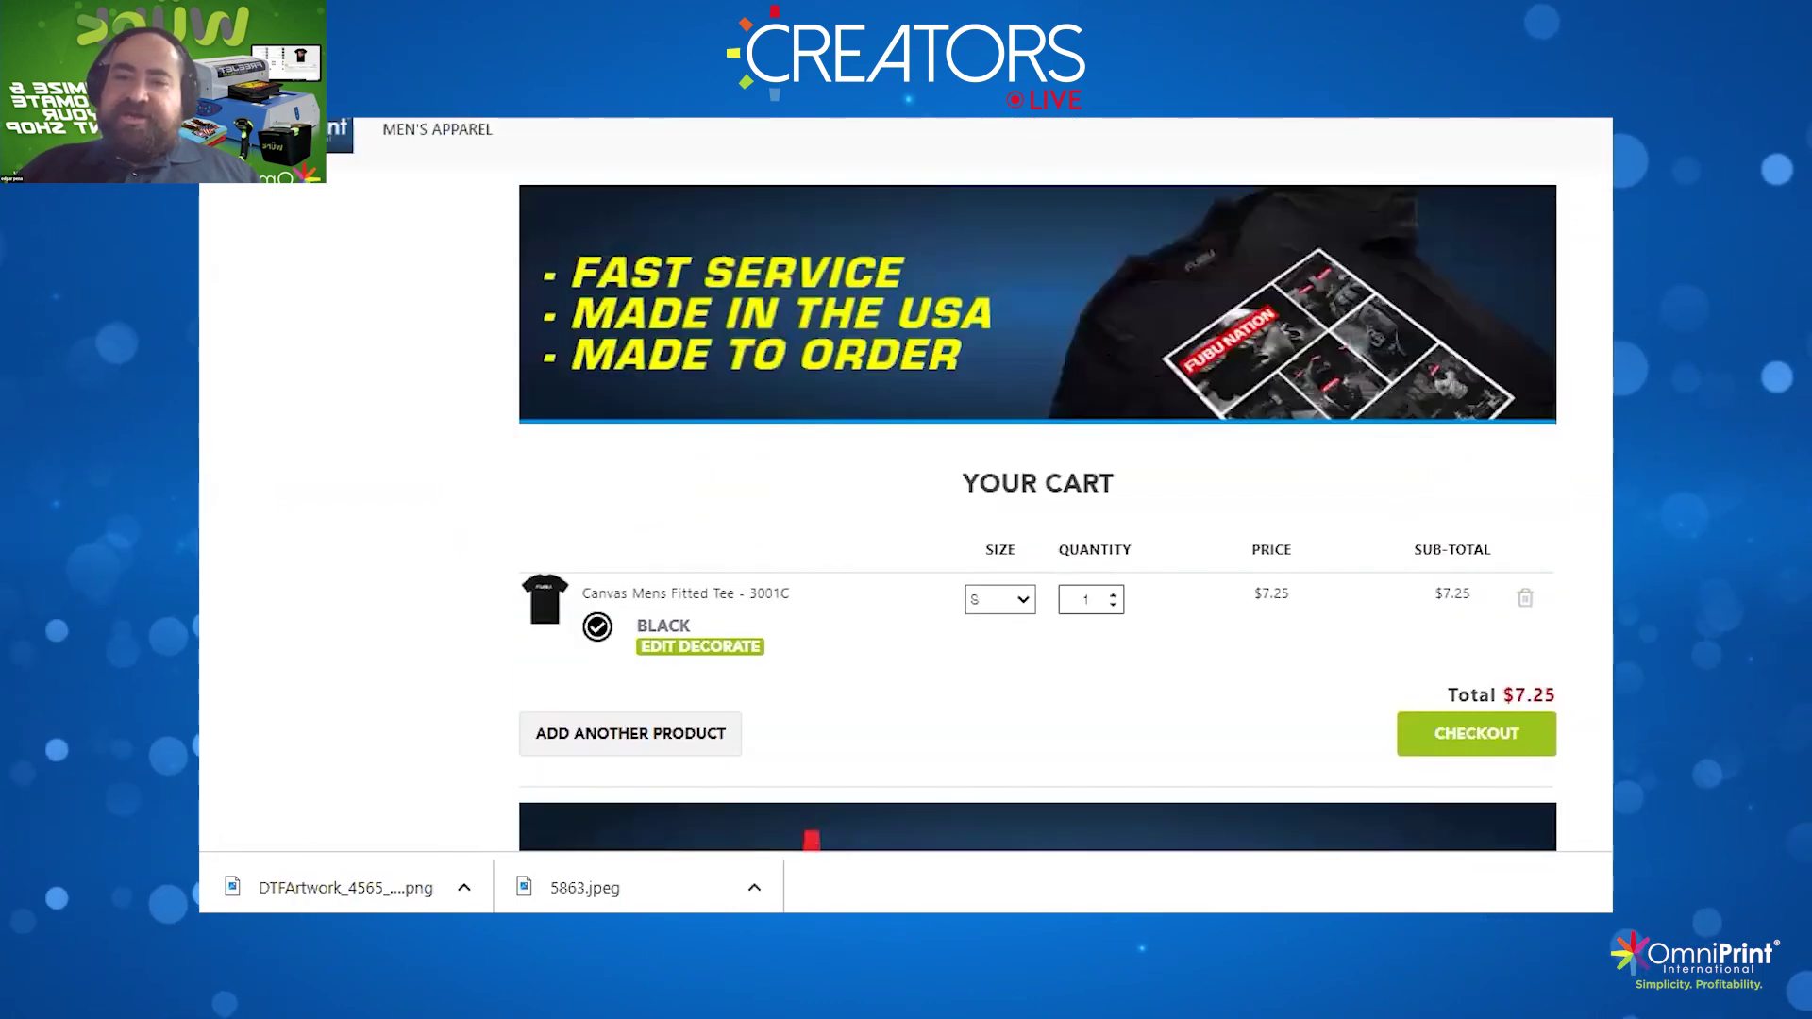
{"action": "key", "text": "ctrl+Tab"}
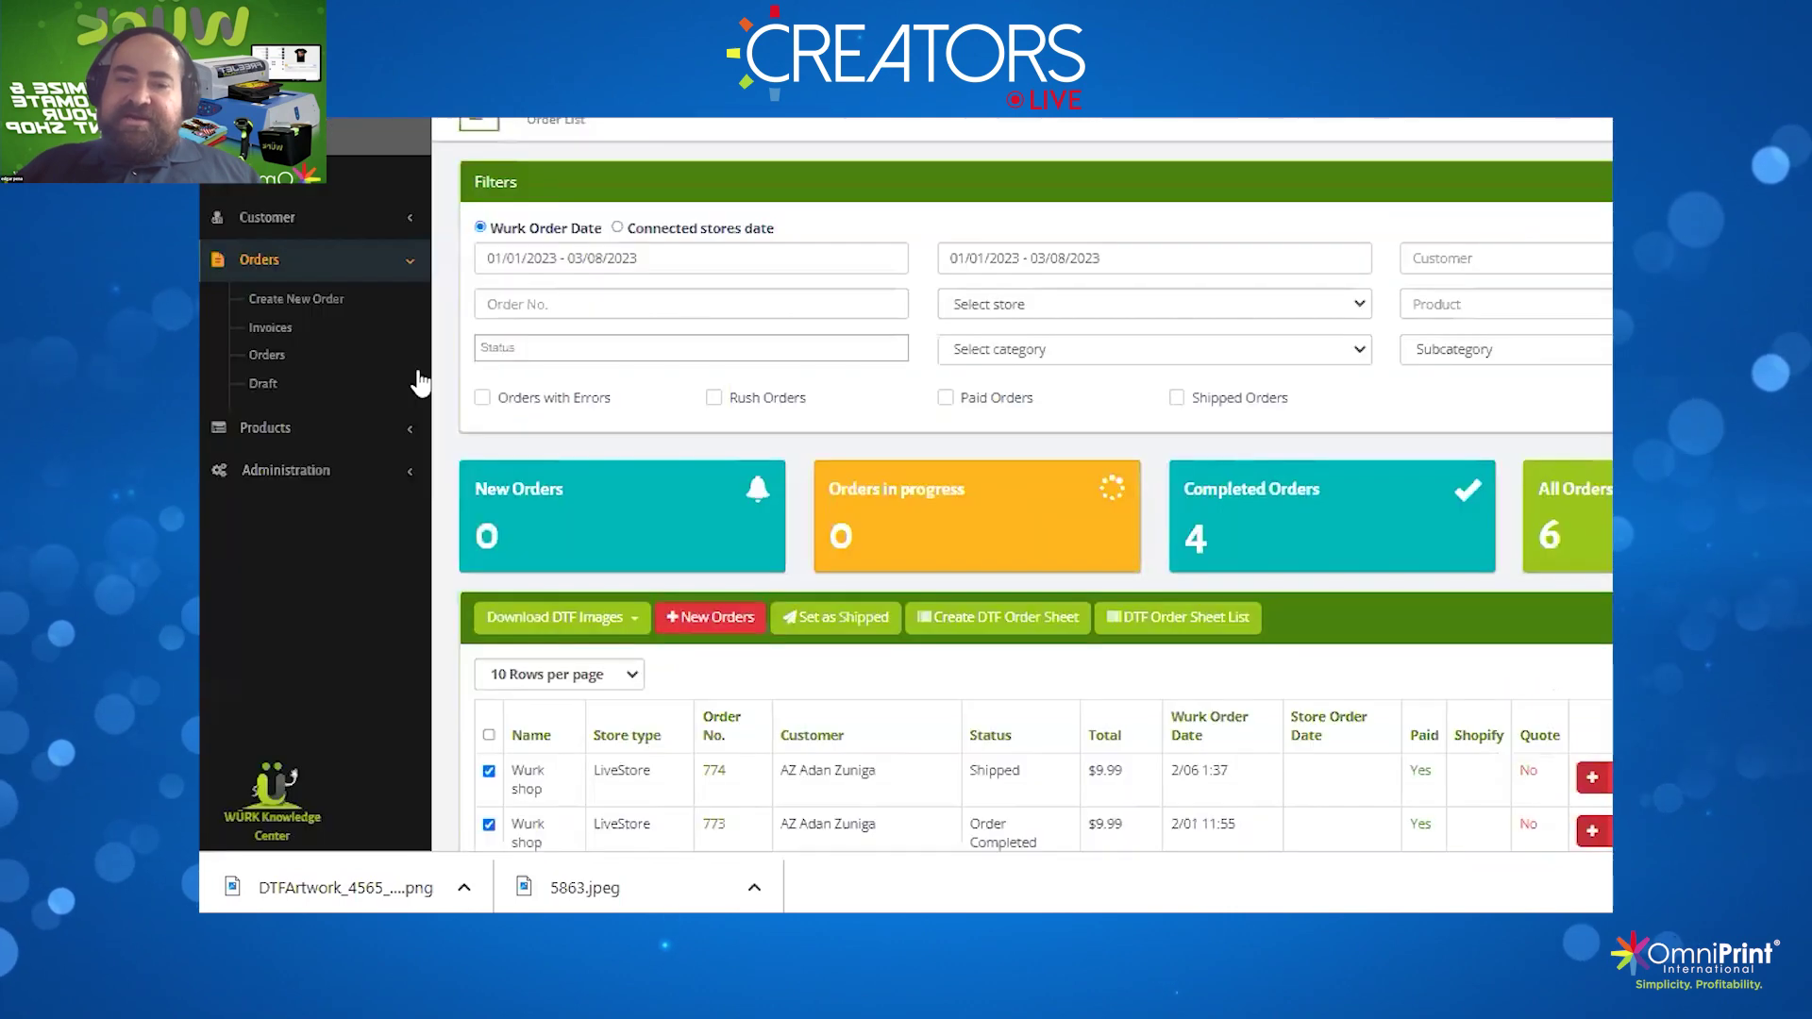
Open the administration section's category list and review the subcategories from men's apparel down to the Digital Transfer and Customer Supplied entries
{"action": "left_click", "coordinate": [291, 477]}
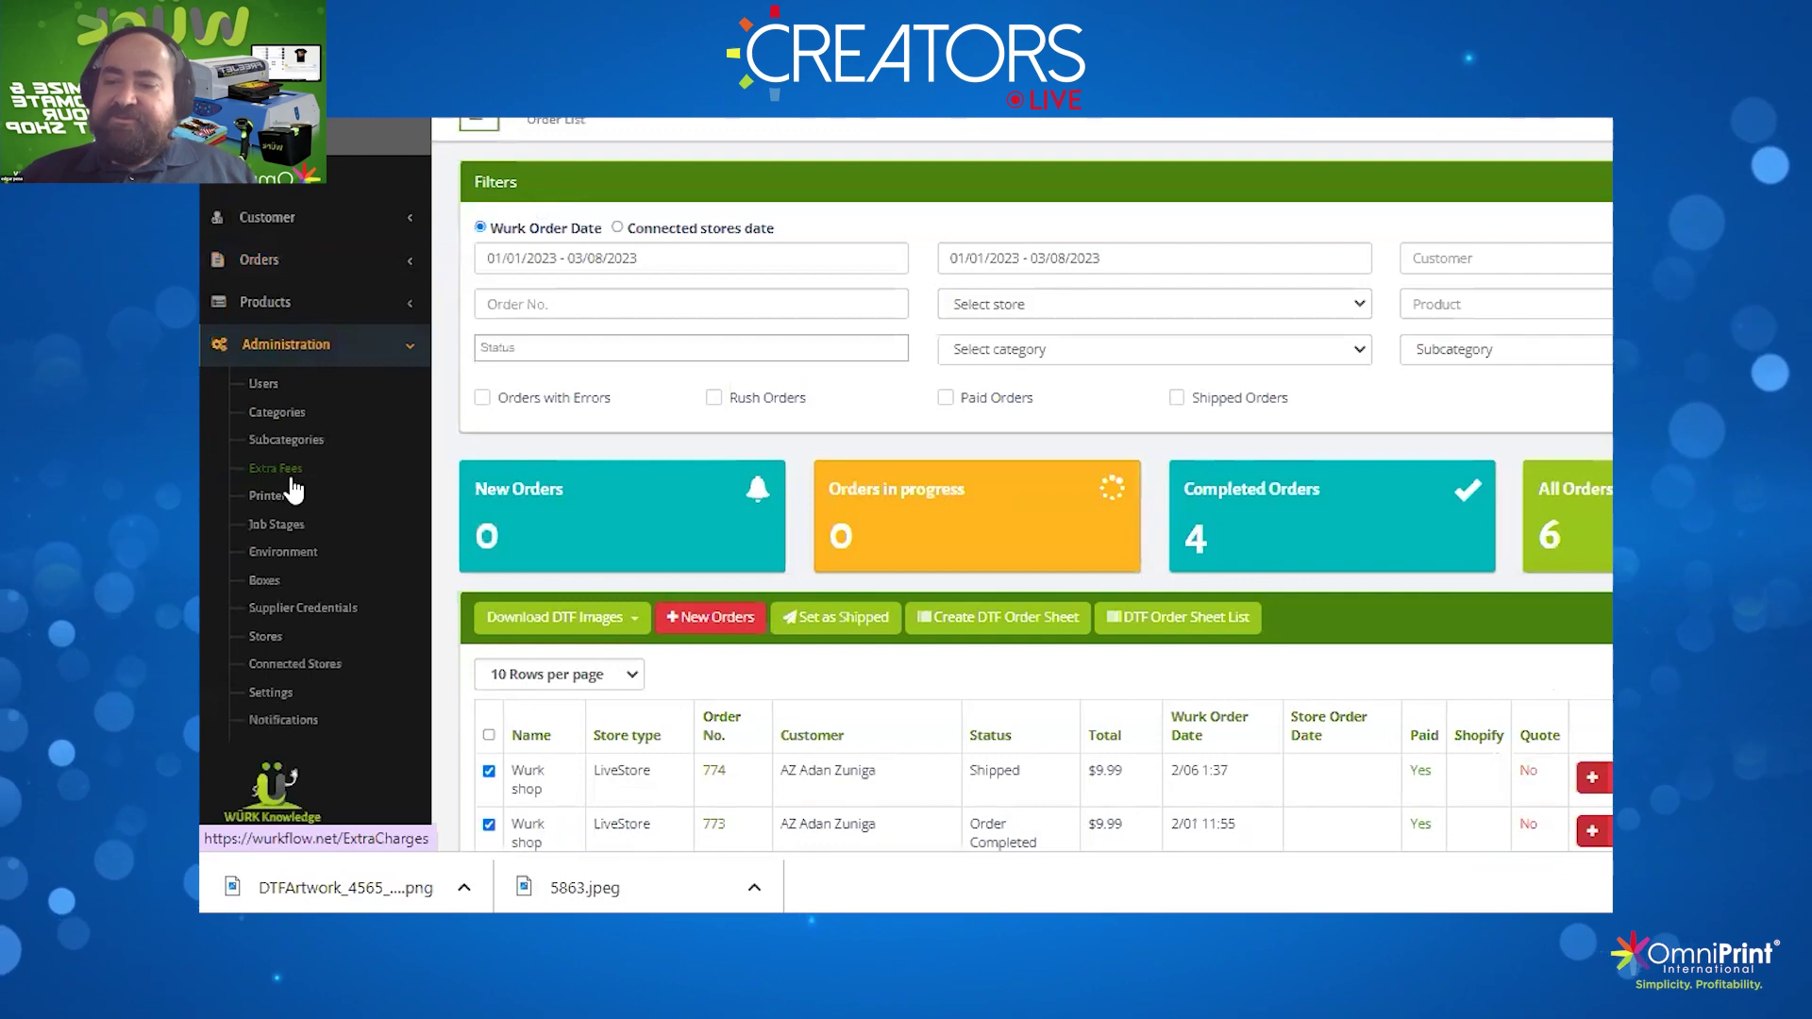
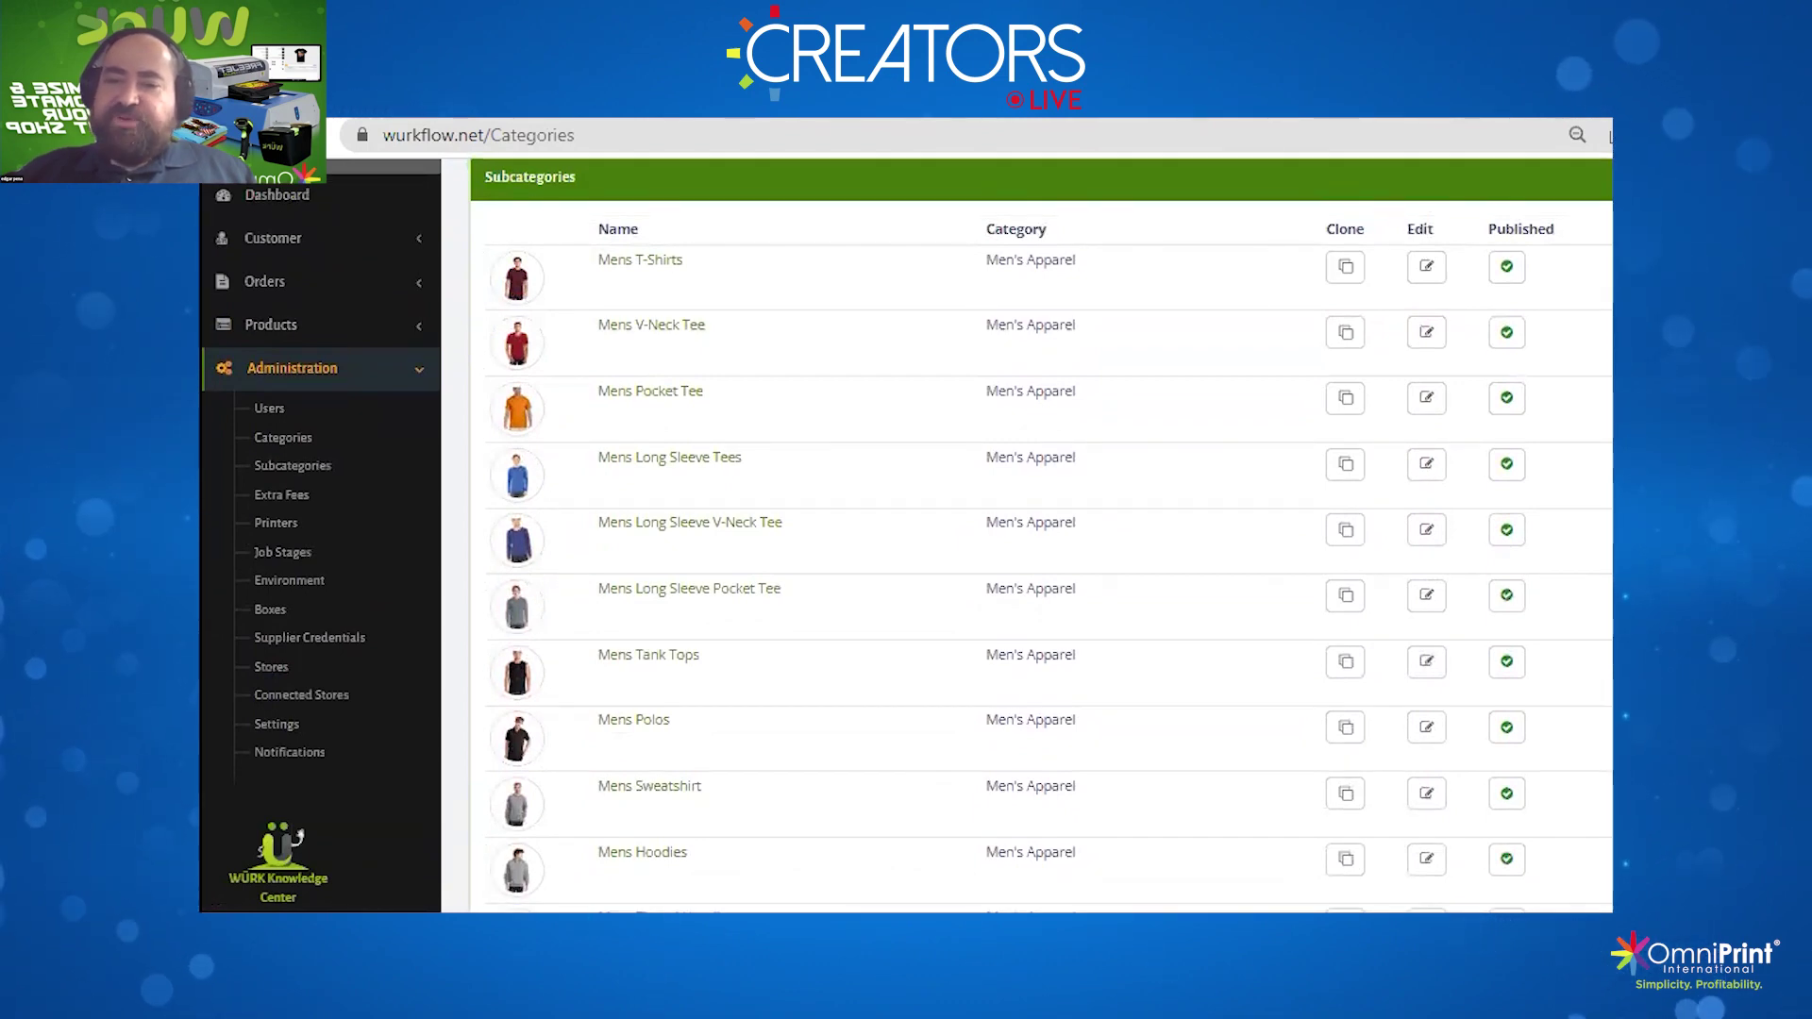
{"action": "scroll", "coordinate": [1038, 528], "scroll_direction": "down", "scroll_amount": 3}
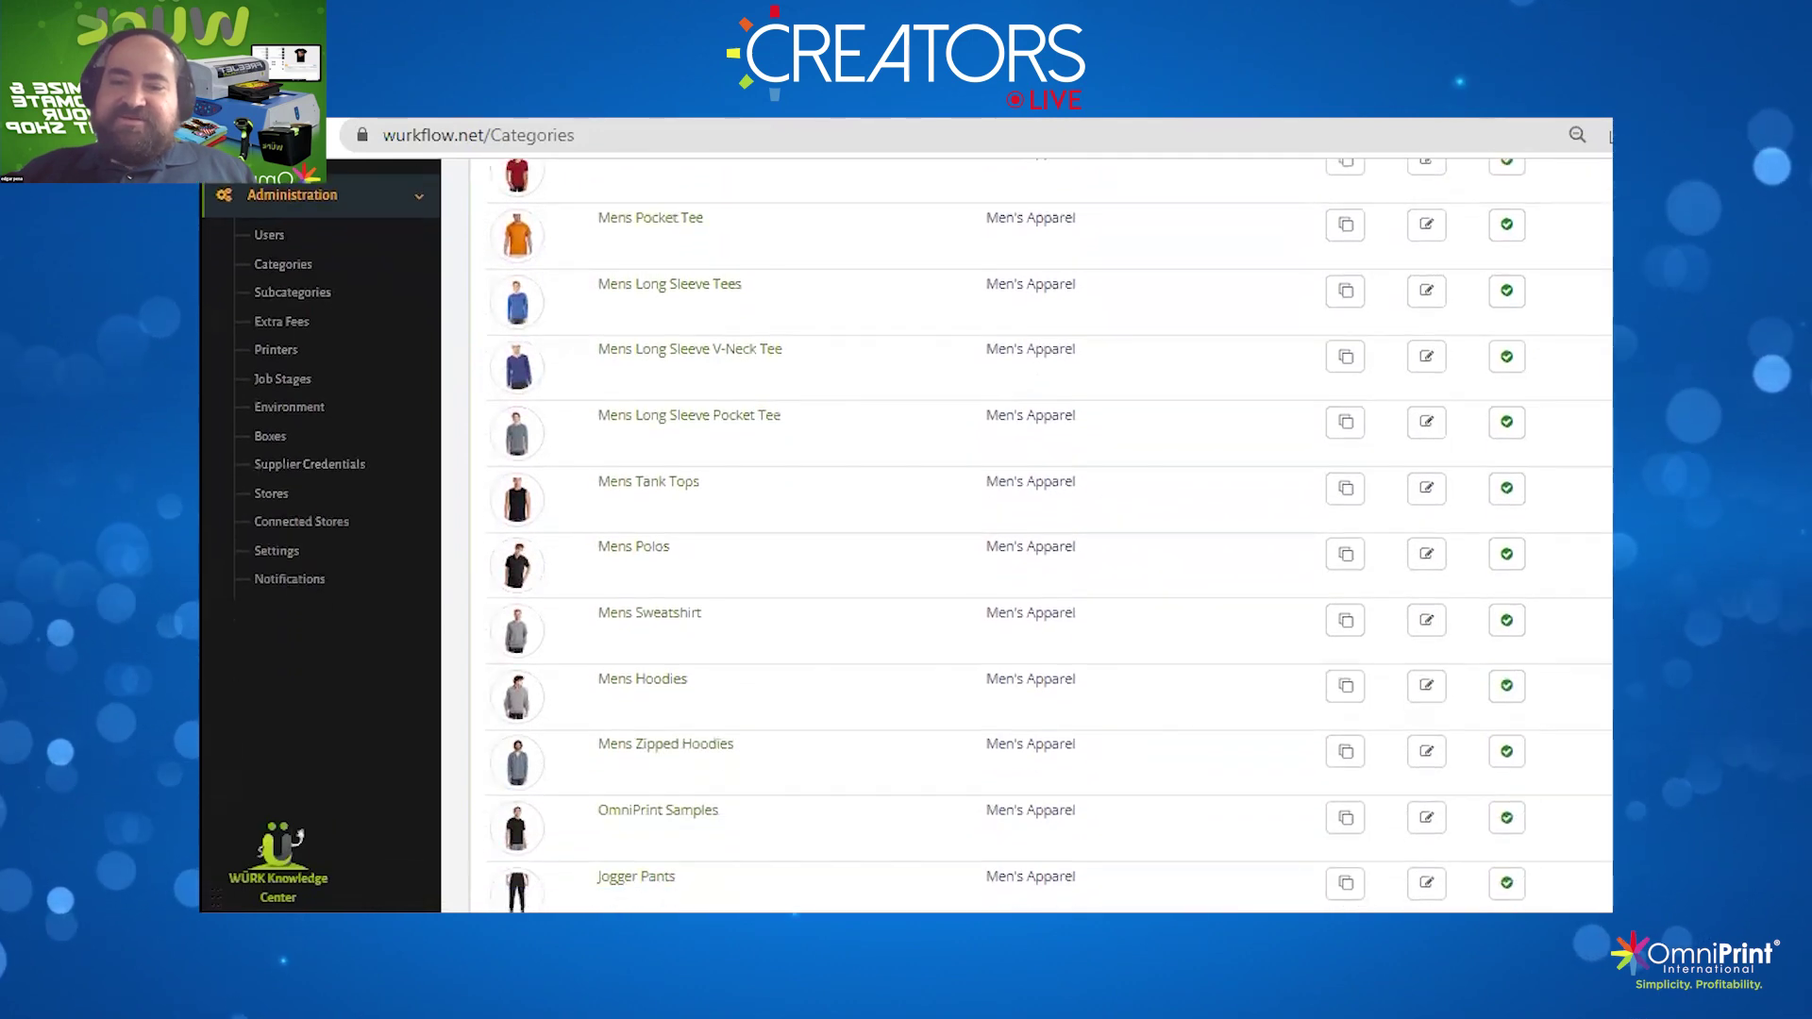
{"action": "scroll", "coordinate": [1039, 528], "scroll_direction": "down", "scroll_amount": 18}
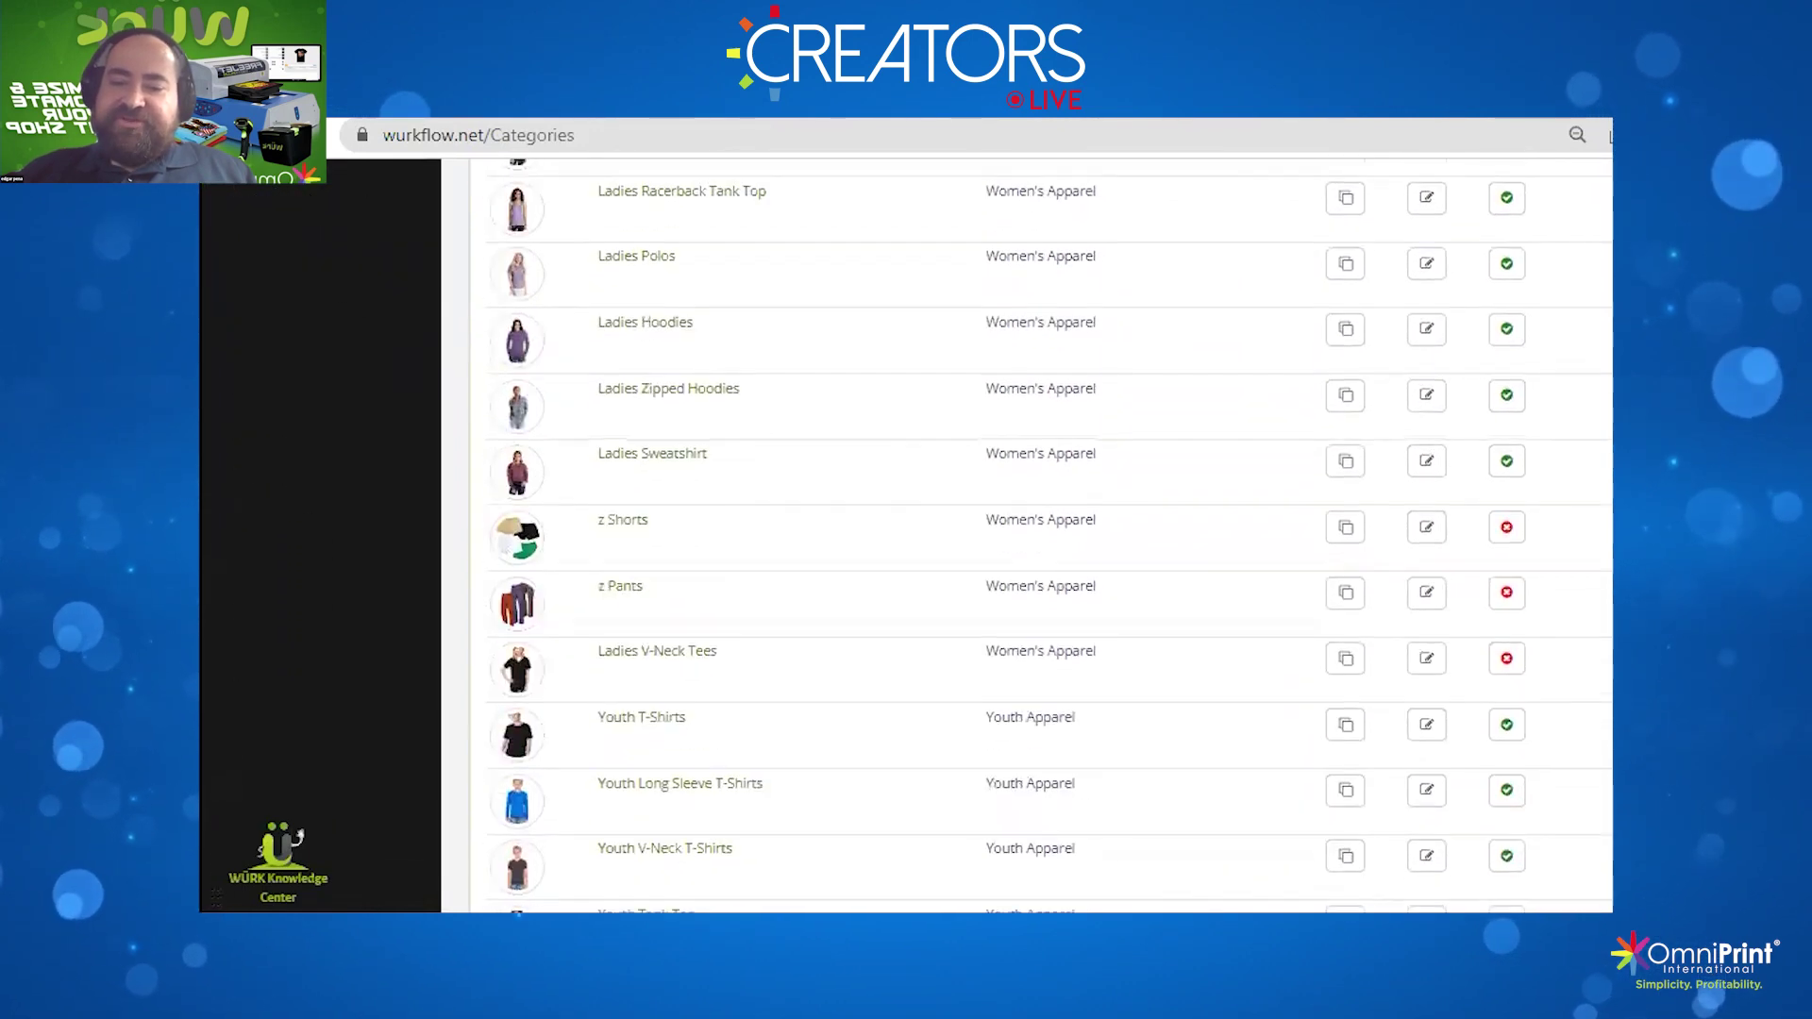
{"action": "scroll", "coordinate": [1039, 529], "scroll_direction": "down", "scroll_amount": 12}
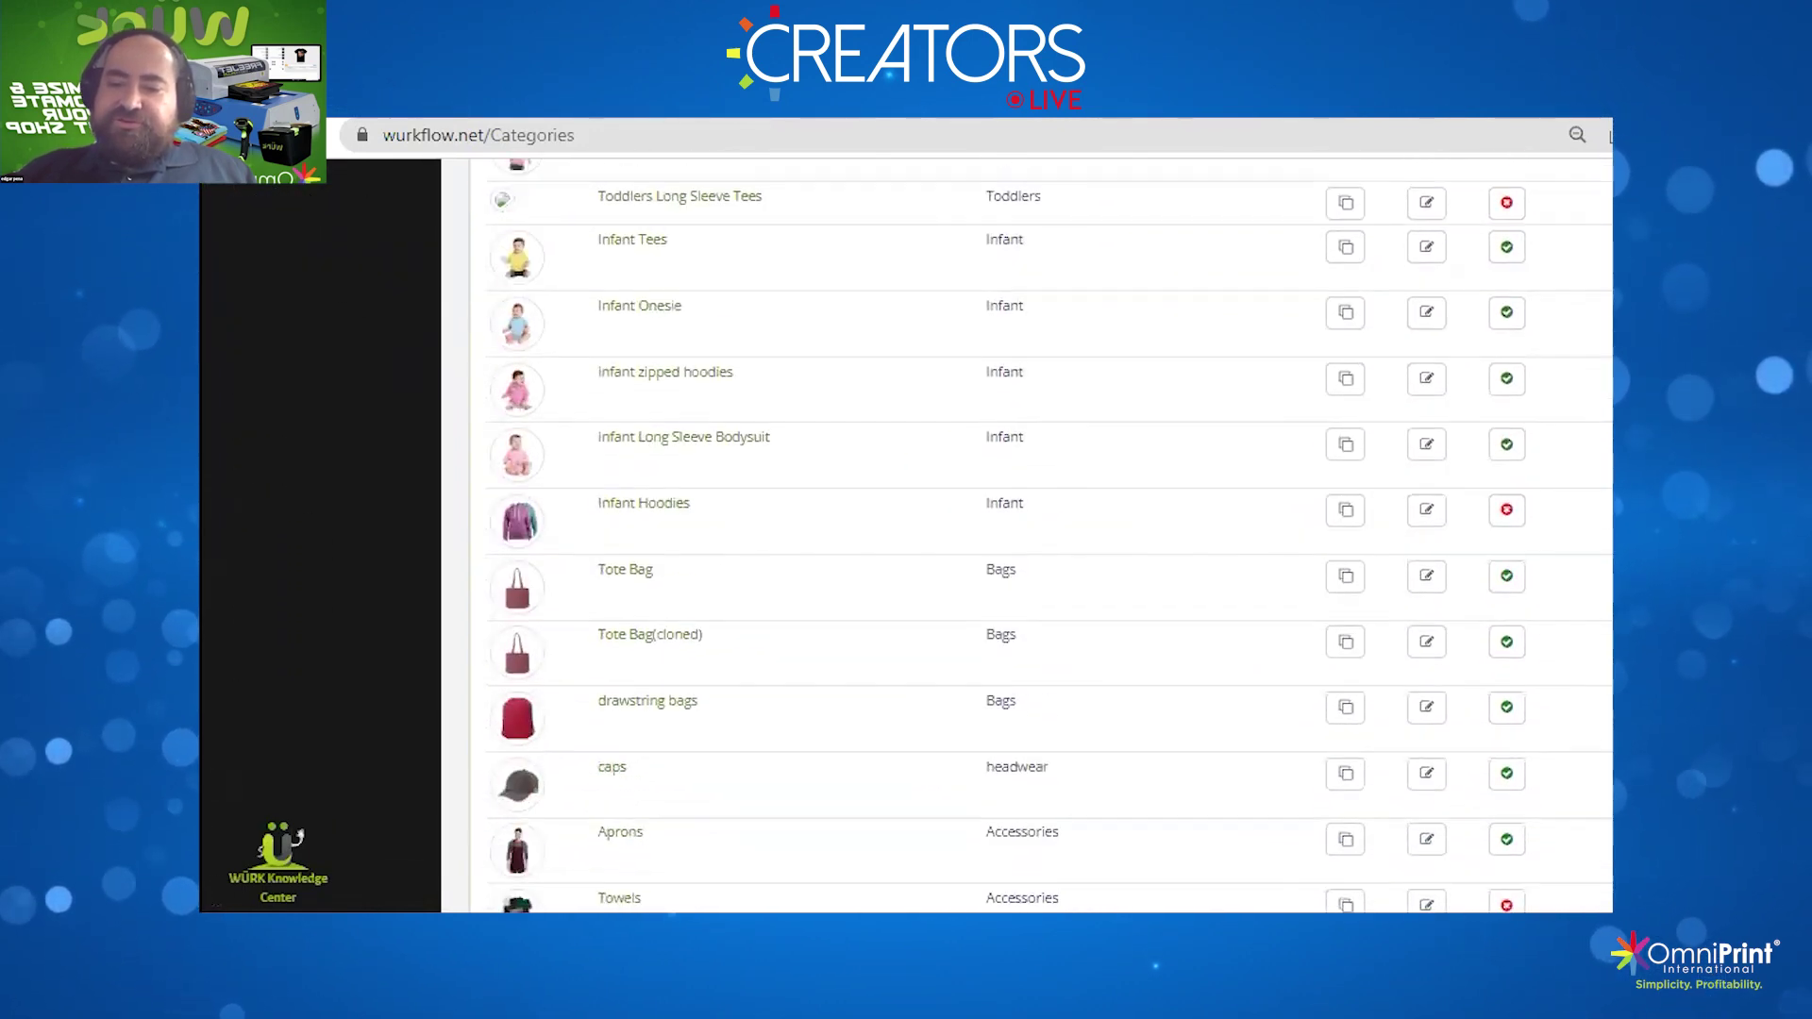
{"action": "scroll", "coordinate": [1038, 528], "scroll_direction": "down", "scroll_amount": 5}
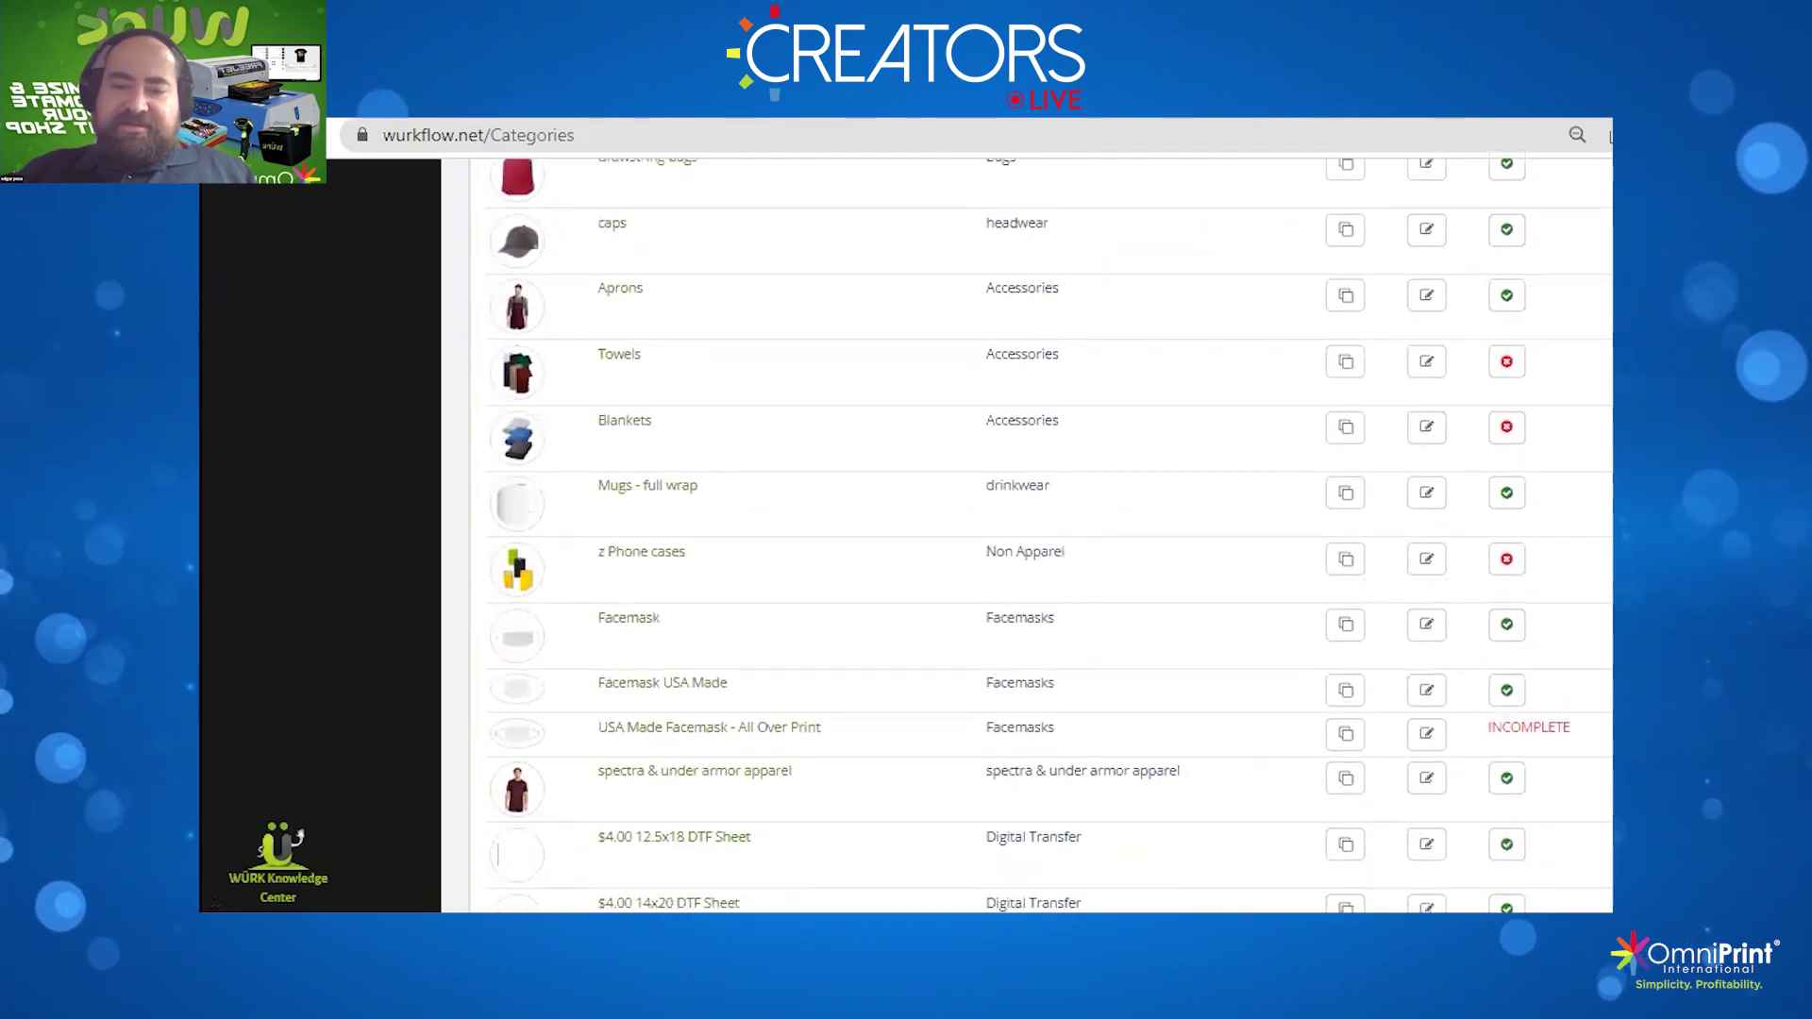
{"action": "scroll", "coordinate": [1038, 528], "scroll_direction": "down", "scroll_amount": 3}
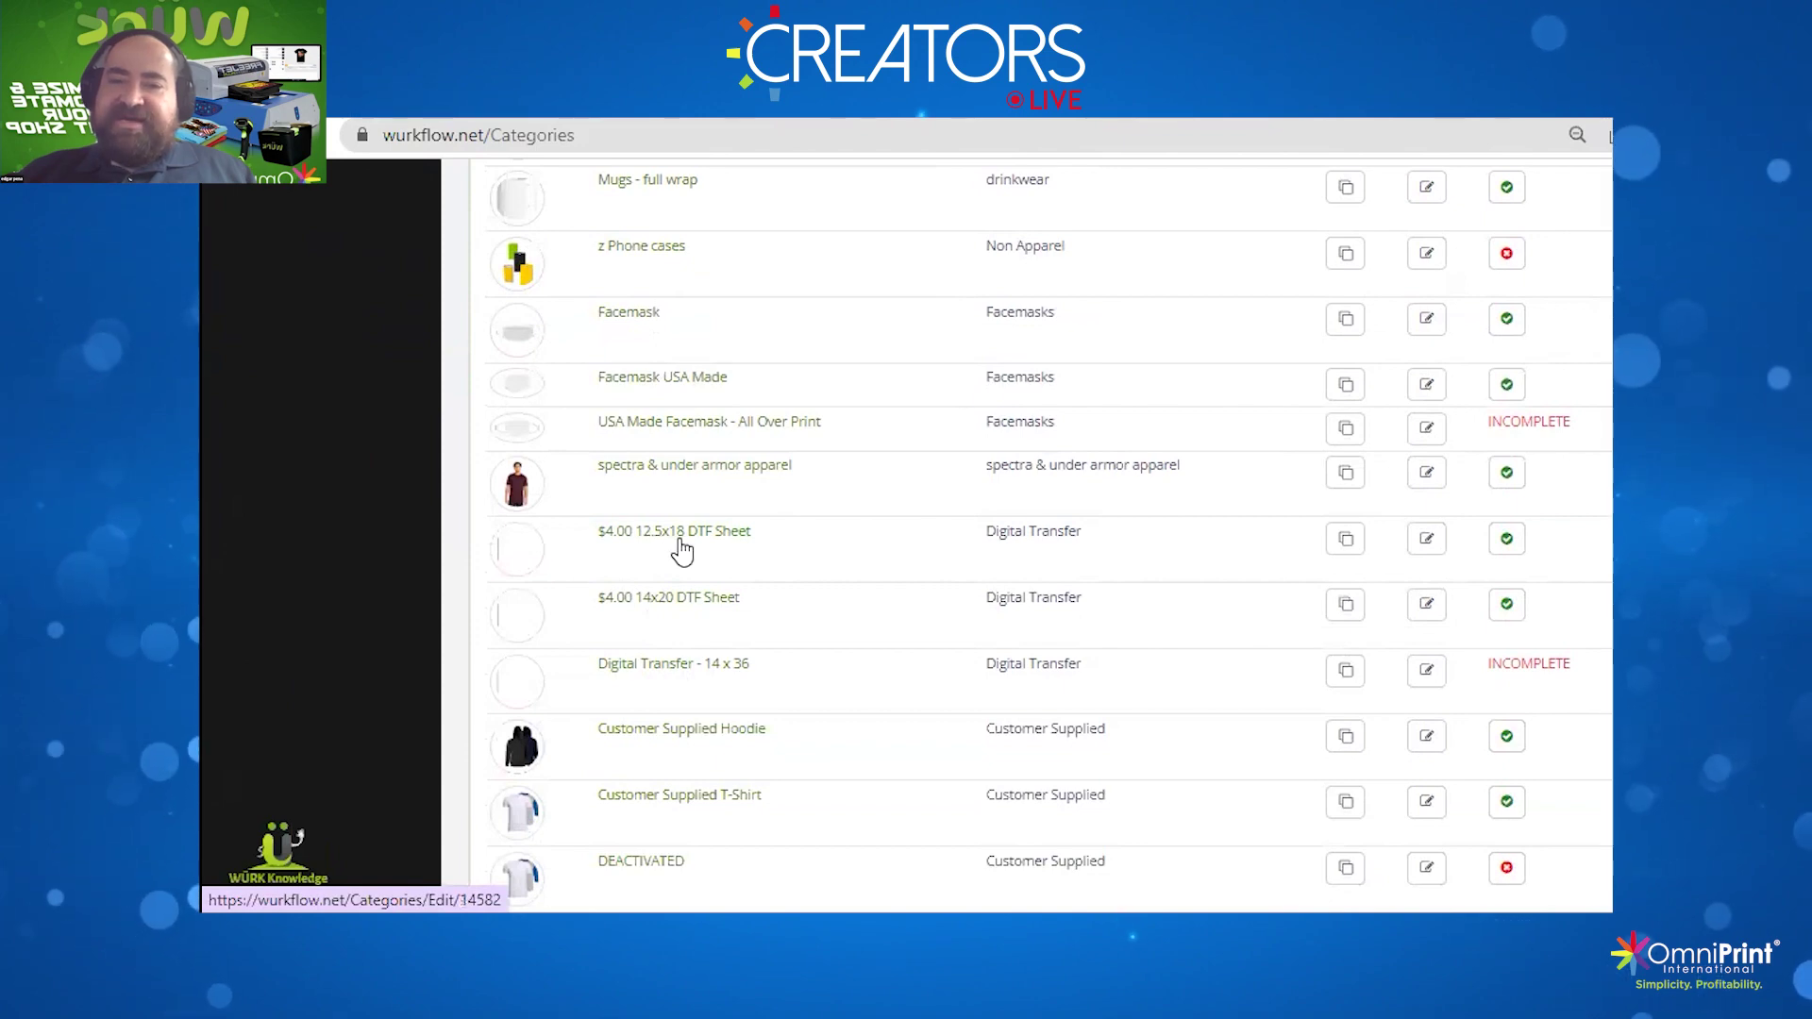
{"action": "scroll", "coordinate": [296, 498], "scroll_direction": "up", "scroll_amount": 10}
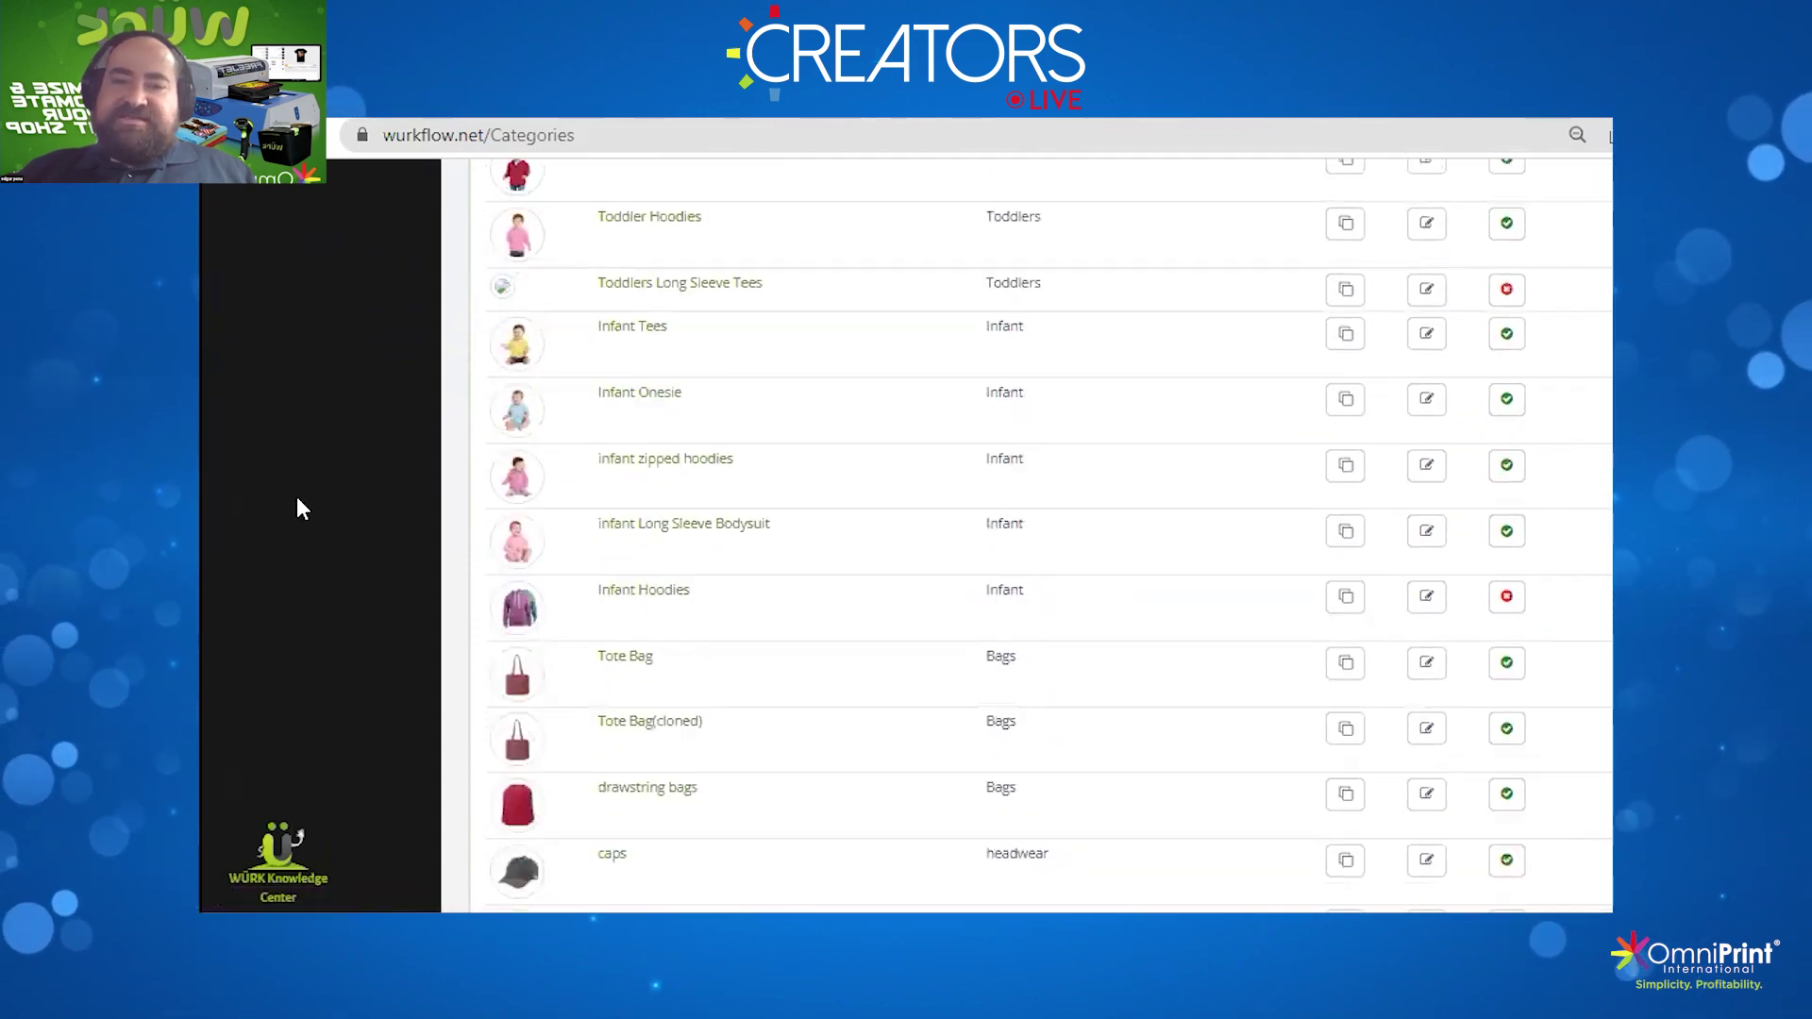
{"action": "scroll", "coordinate": [296, 499], "scroll_direction": "up", "scroll_amount": 15}
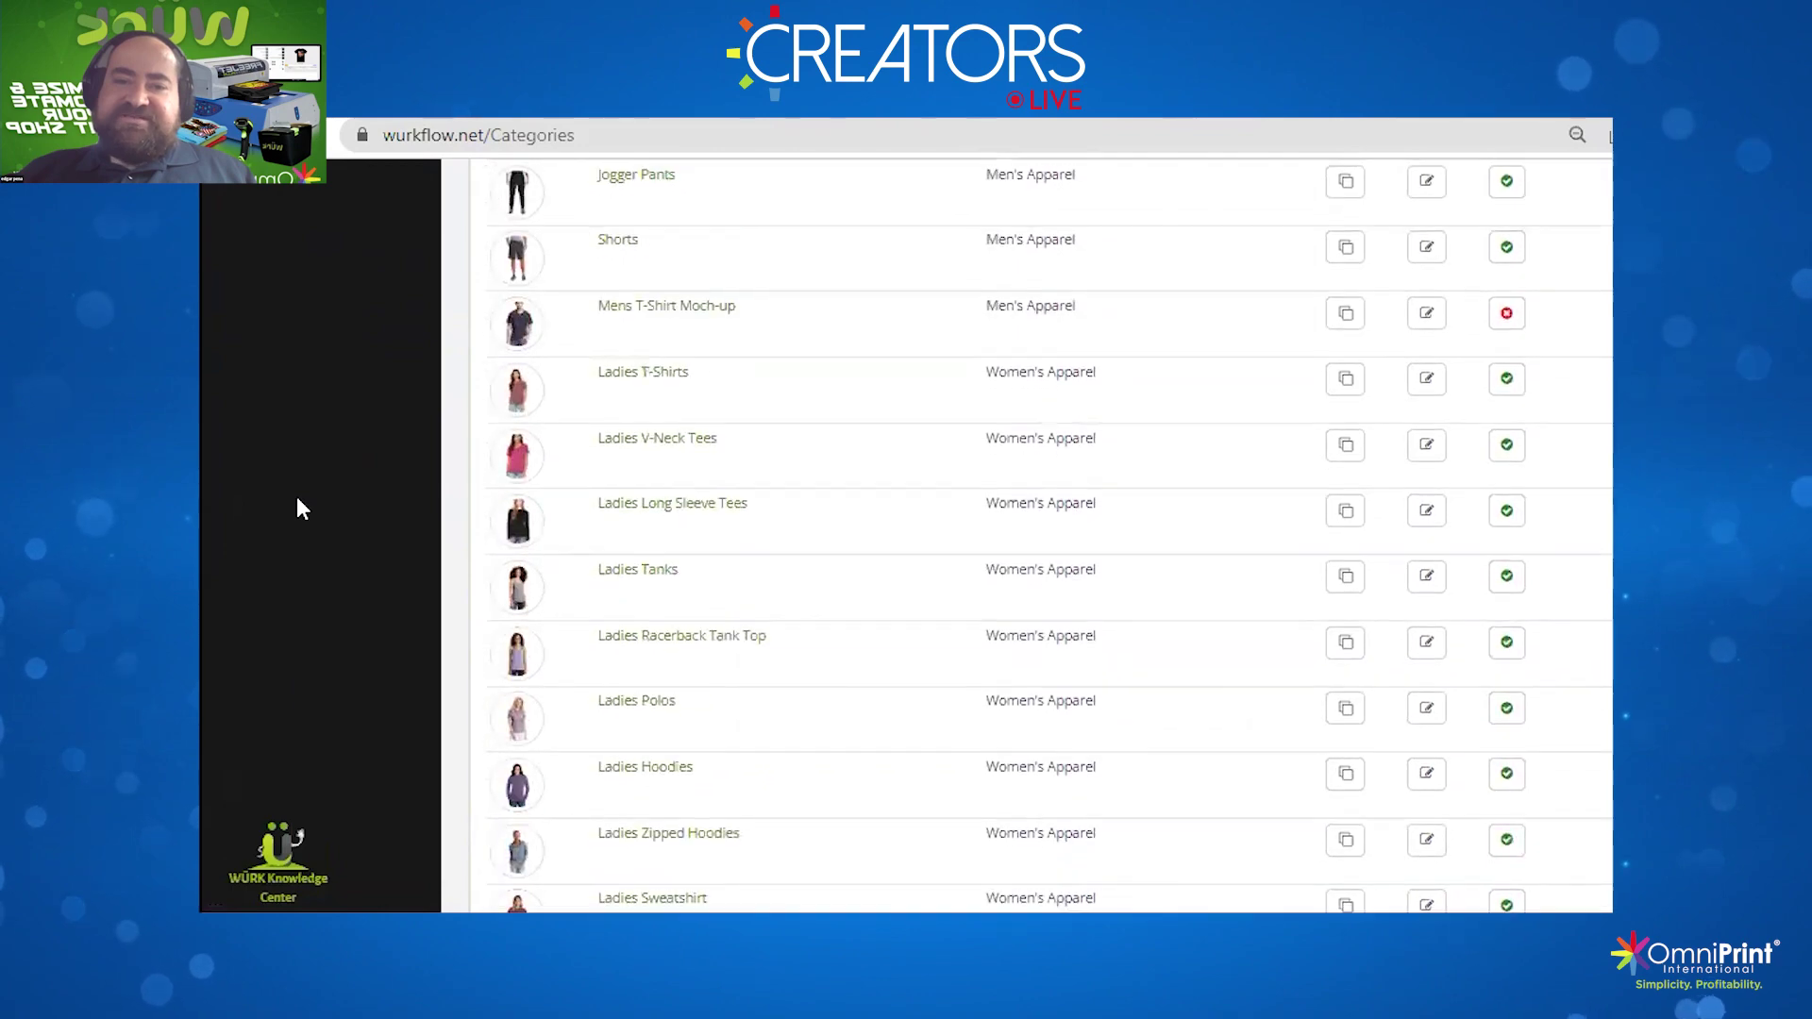
{"action": "scroll", "coordinate": [296, 509], "scroll_direction": "up", "scroll_amount": 5}
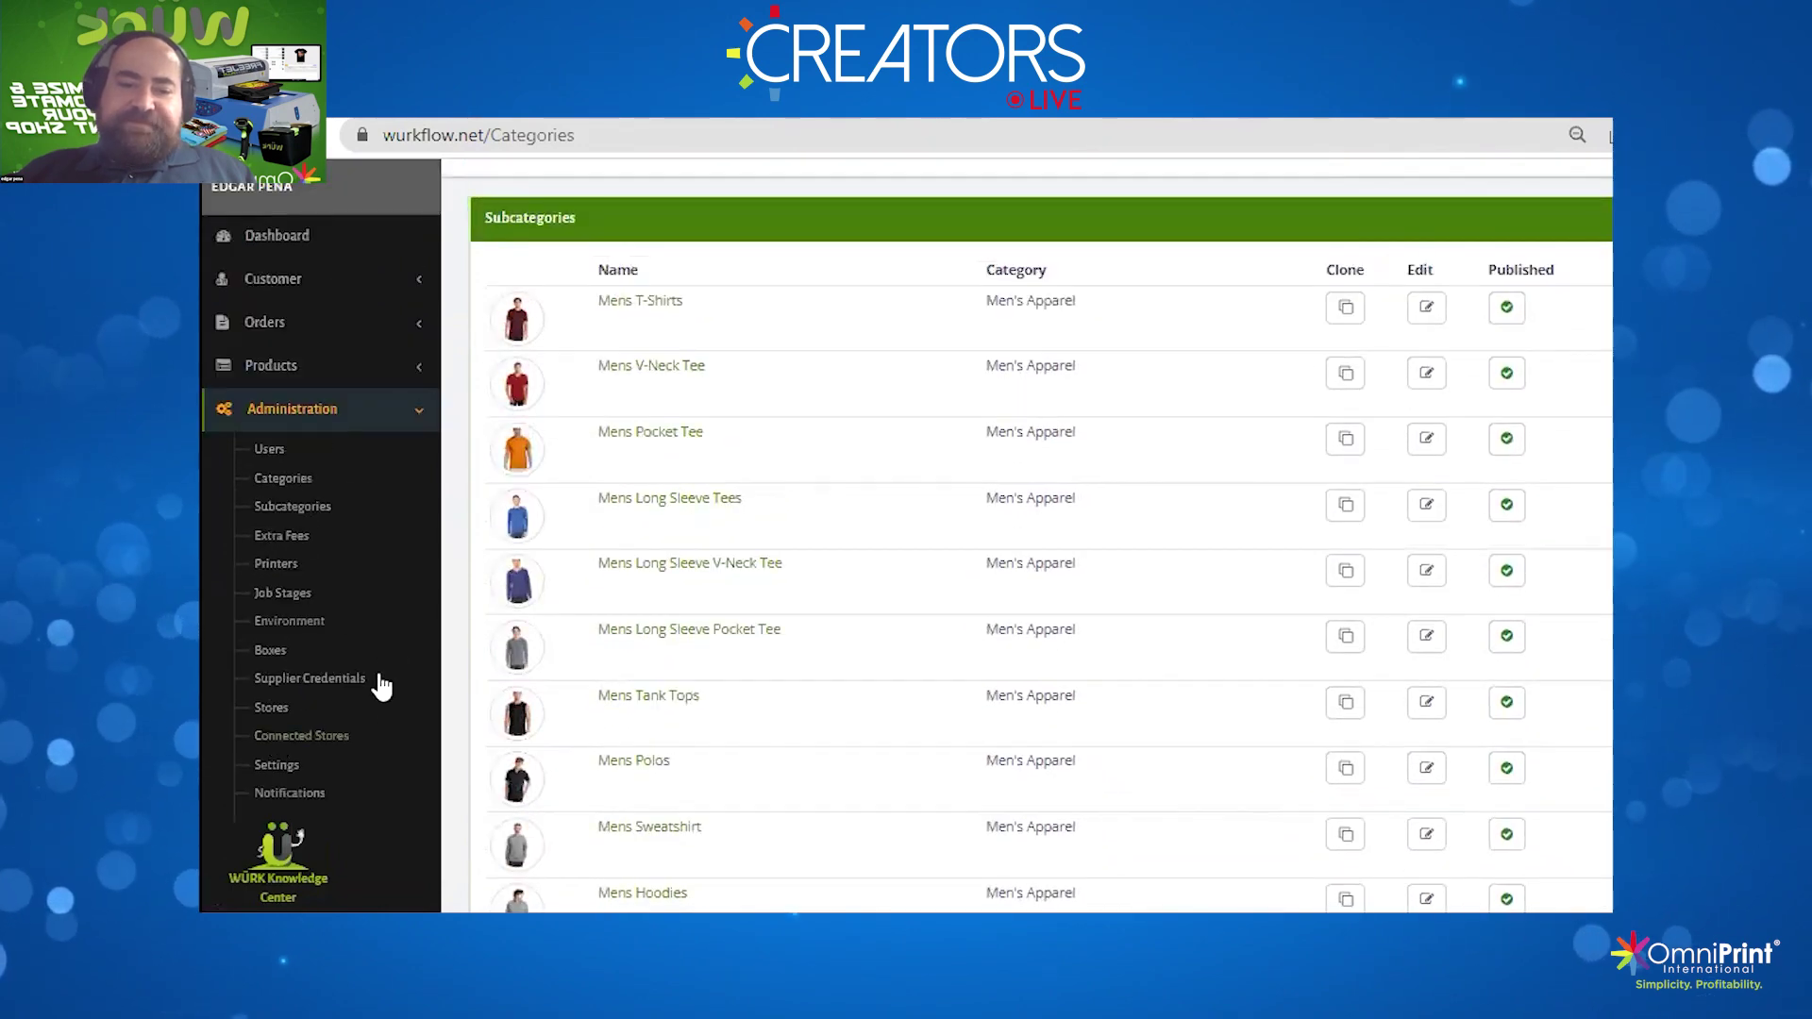
Open the Creators Live store's settings from the stores list and show its list for publishing or unpublishing subcategories
{"action": "left_click", "coordinate": [271, 710]}
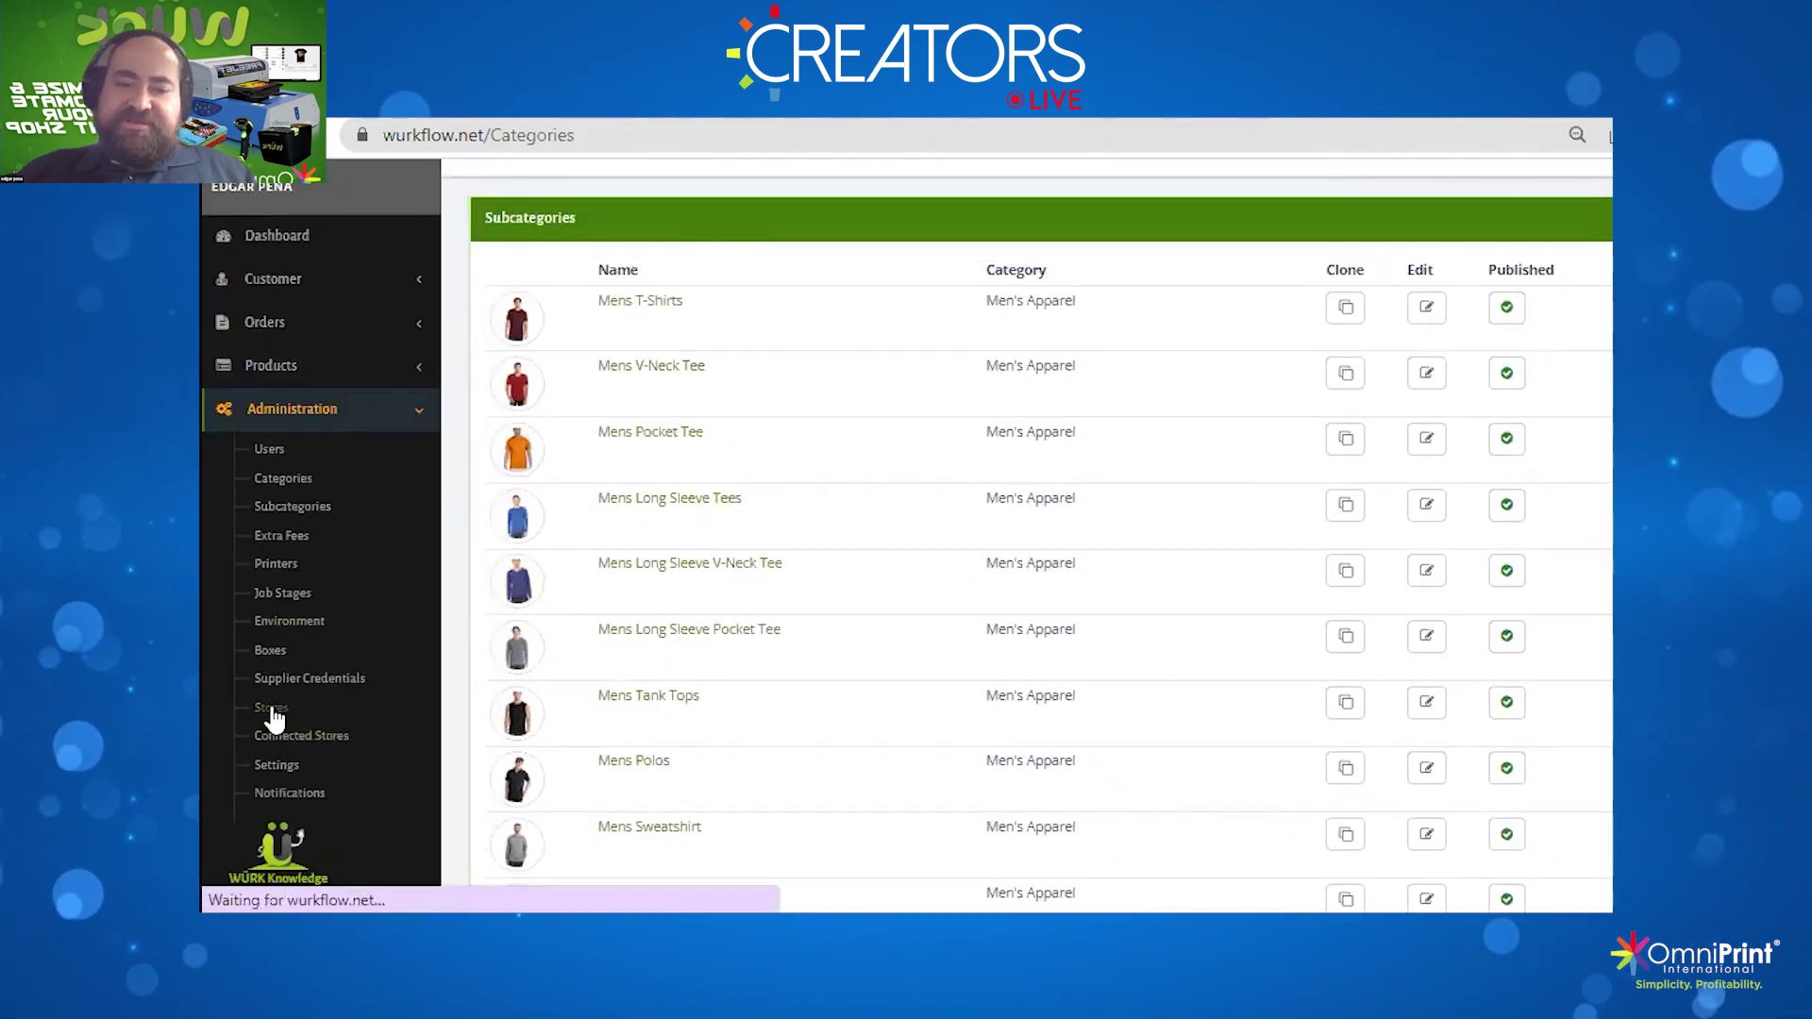
{"action": "scroll", "coordinate": [807, 459], "scroll_direction": "down", "scroll_amount": 2}
{"action": "scroll", "coordinate": [807, 460], "scroll_direction": "down", "scroll_amount": 1}
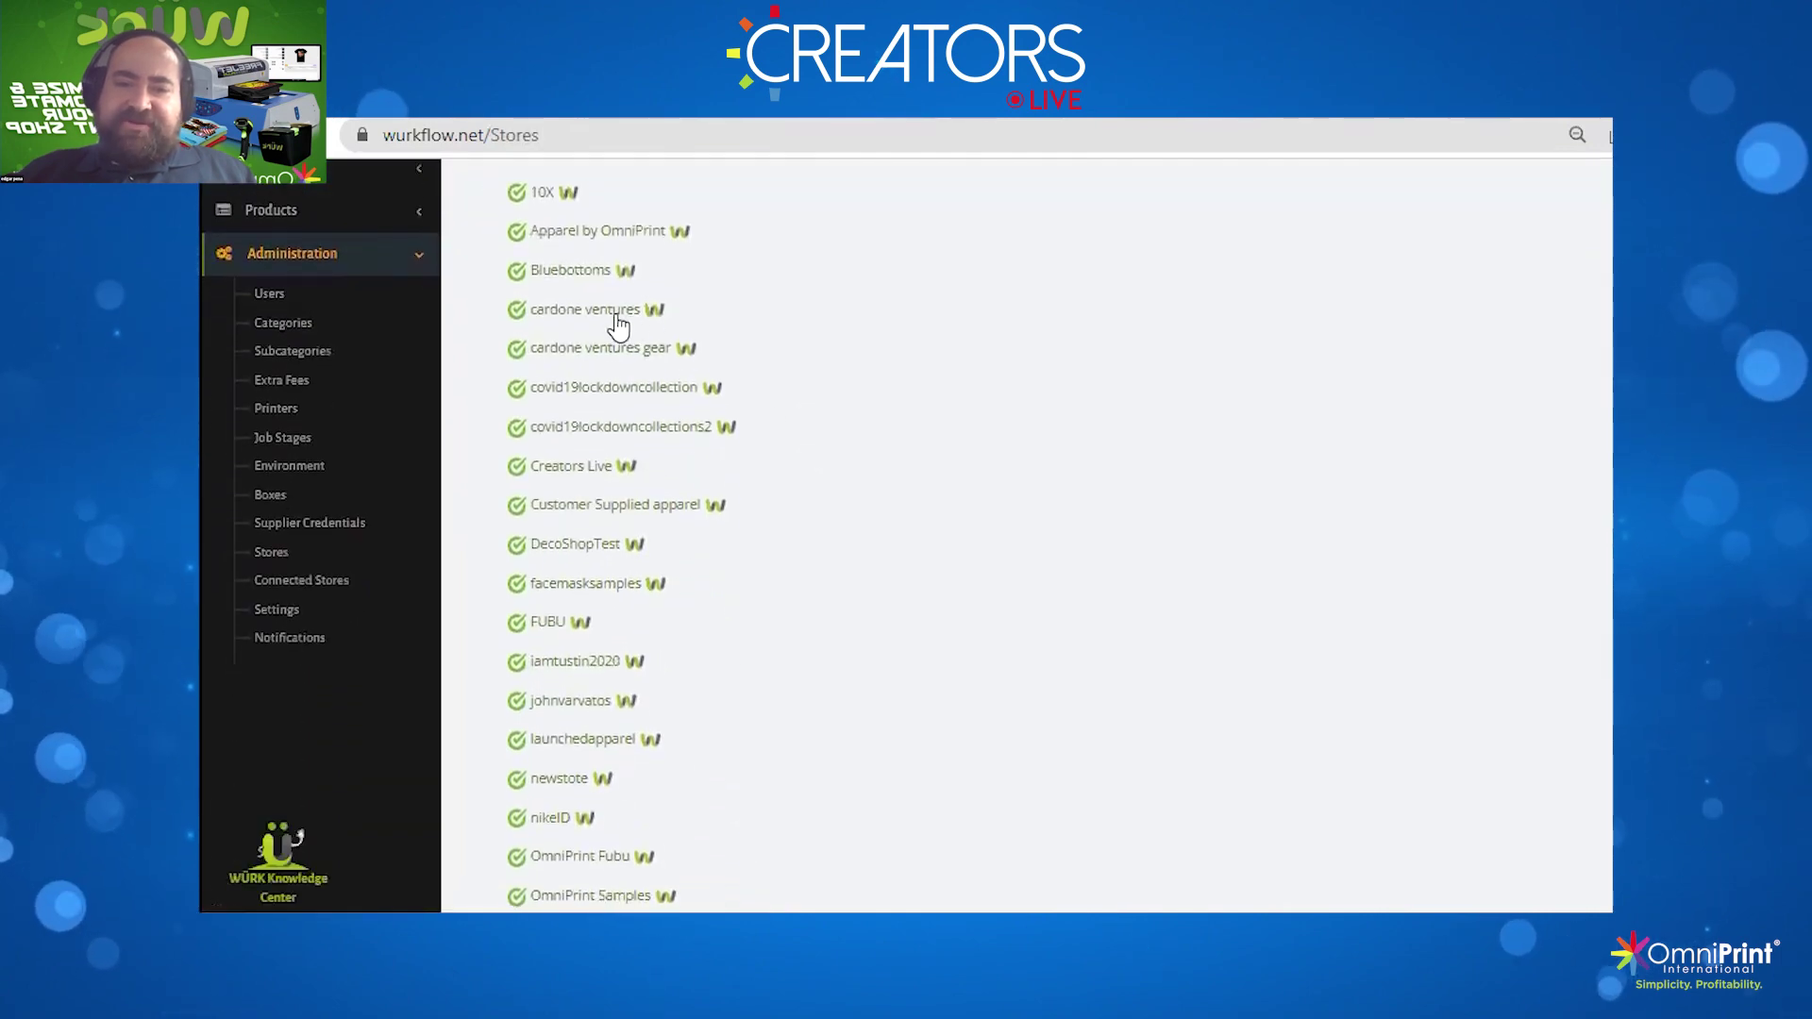
{"action": "left_click", "coordinate": [578, 471]}
{"action": "scroll", "coordinate": [1109, 653], "scroll_direction": "down", "scroll_amount": 5}
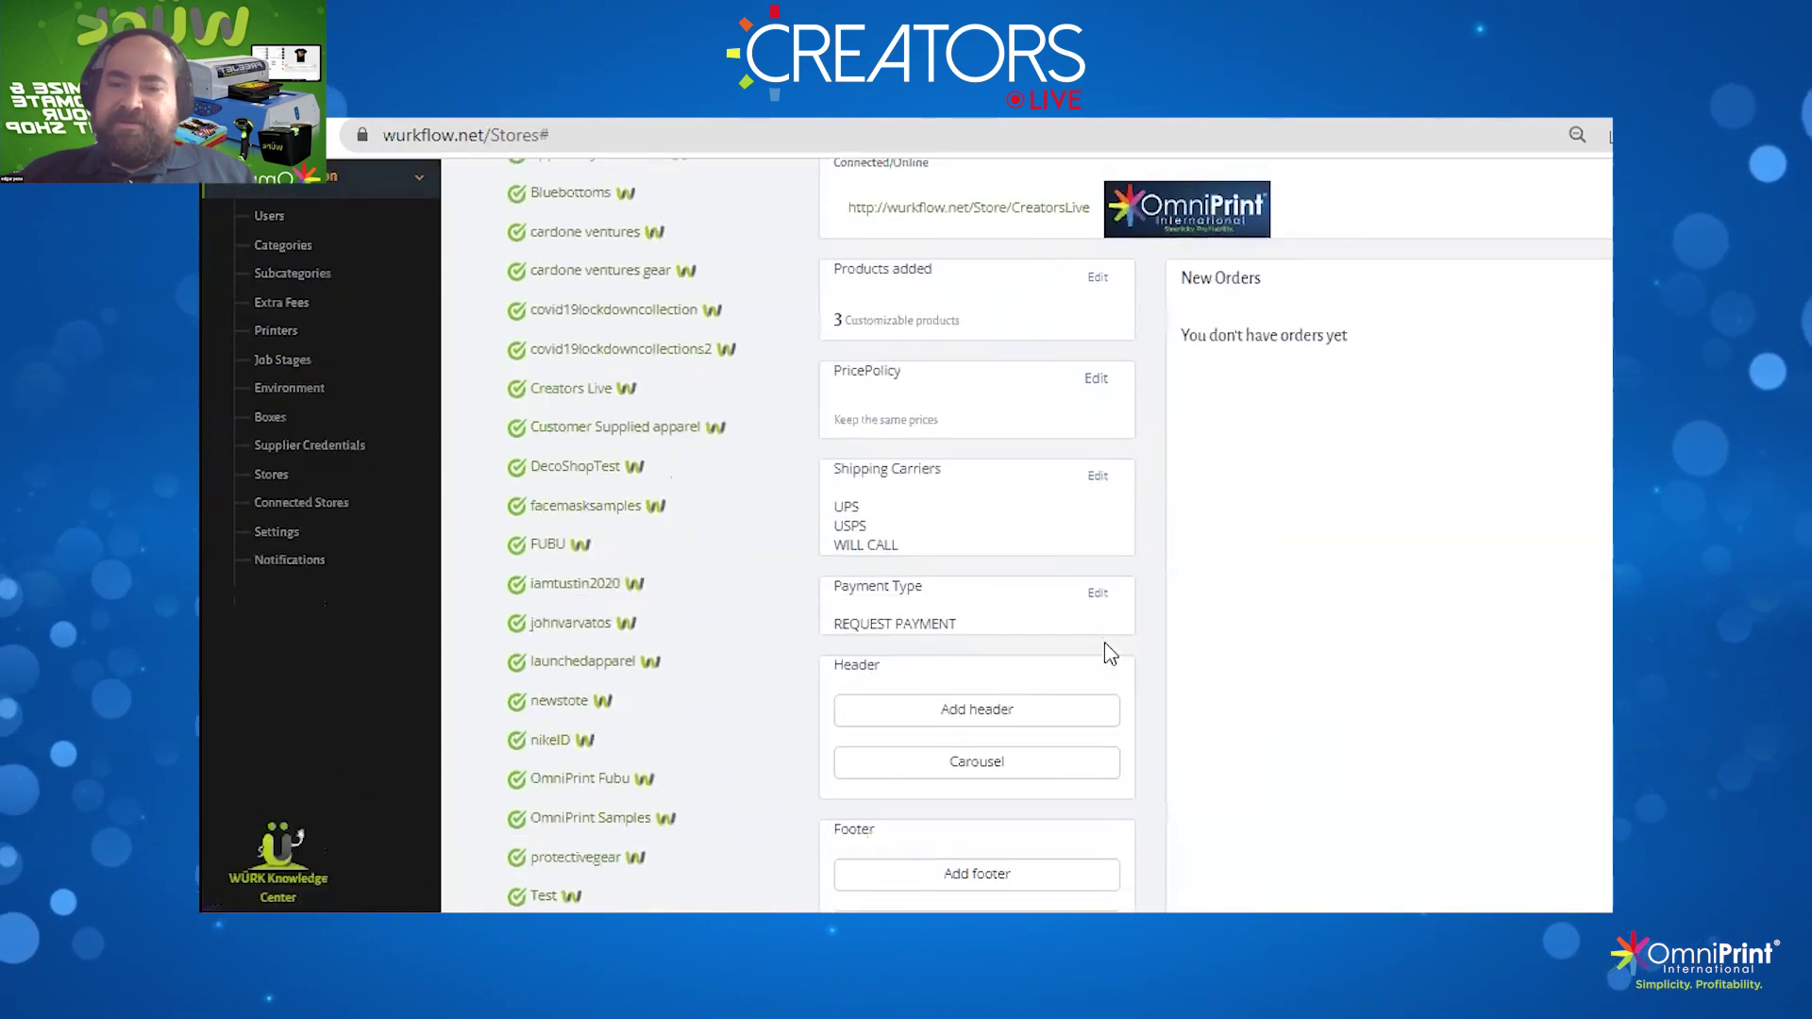
{"action": "scroll", "coordinate": [1109, 653], "scroll_direction": "down", "scroll_amount": 1}
{"action": "scroll", "coordinate": [1109, 653], "scroll_direction": "up", "scroll_amount": 1}
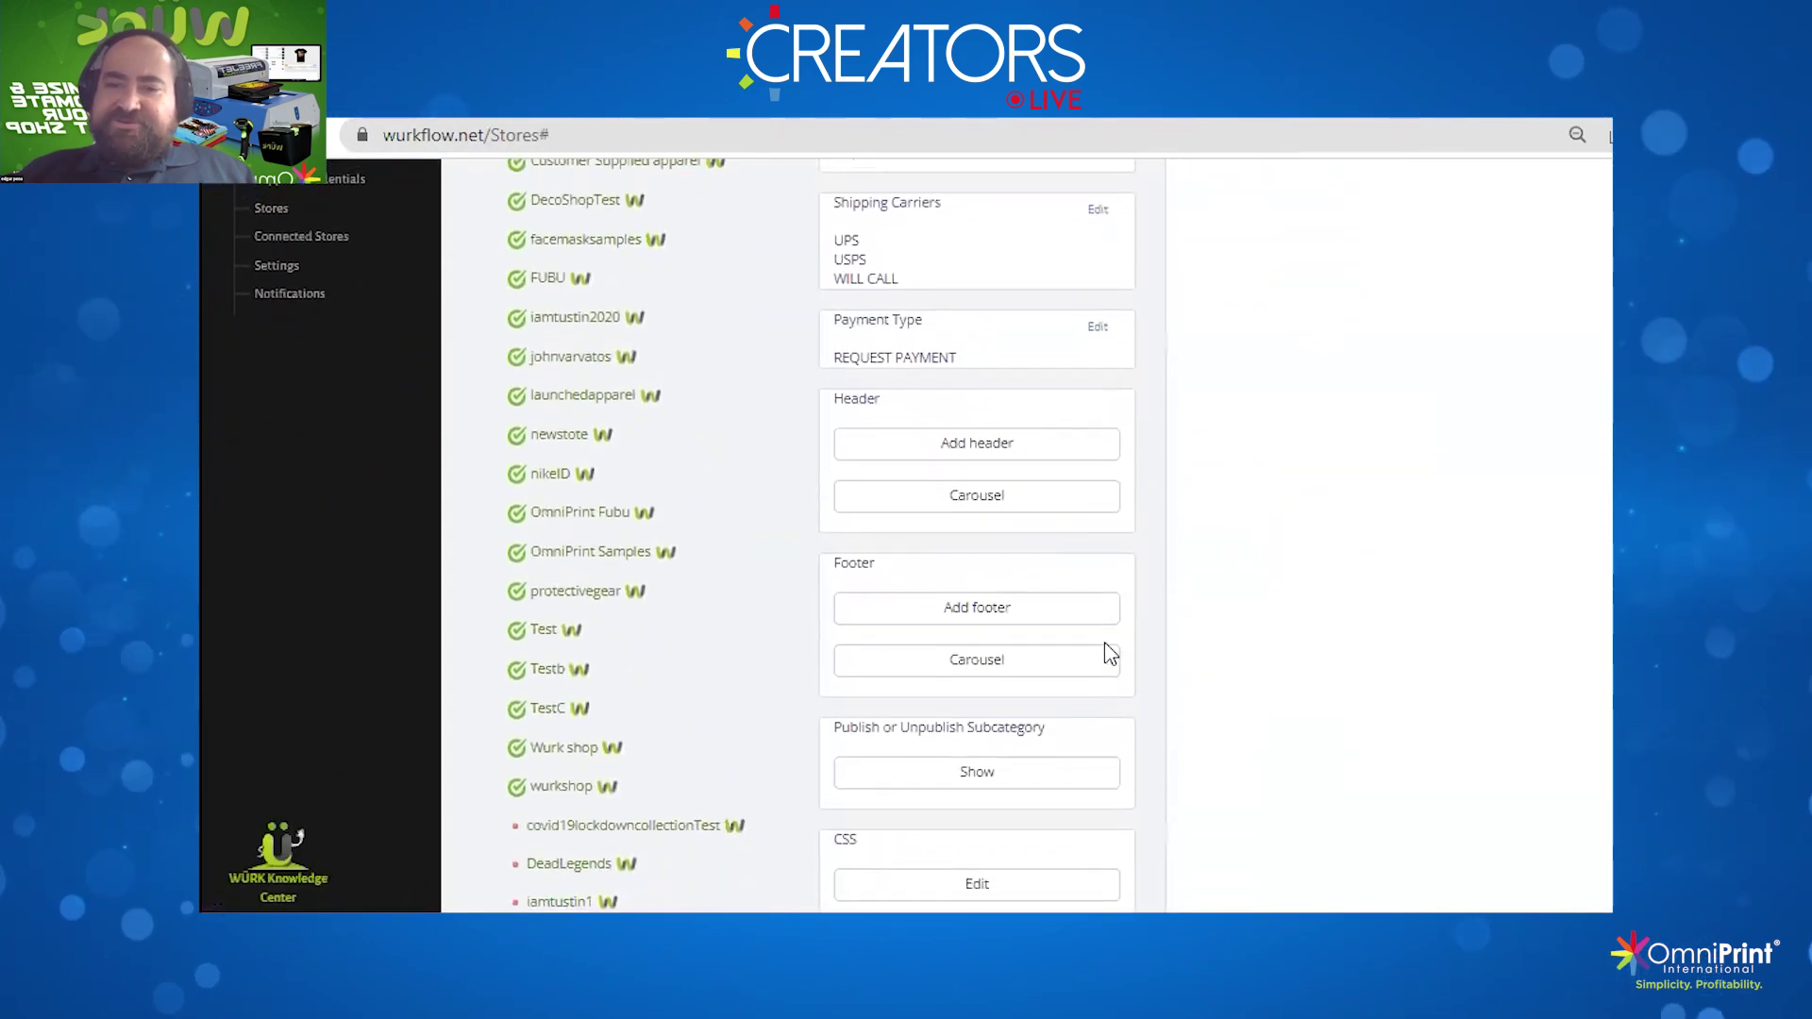
{"action": "scroll", "coordinate": [1109, 653], "scroll_direction": "up", "scroll_amount": 1}
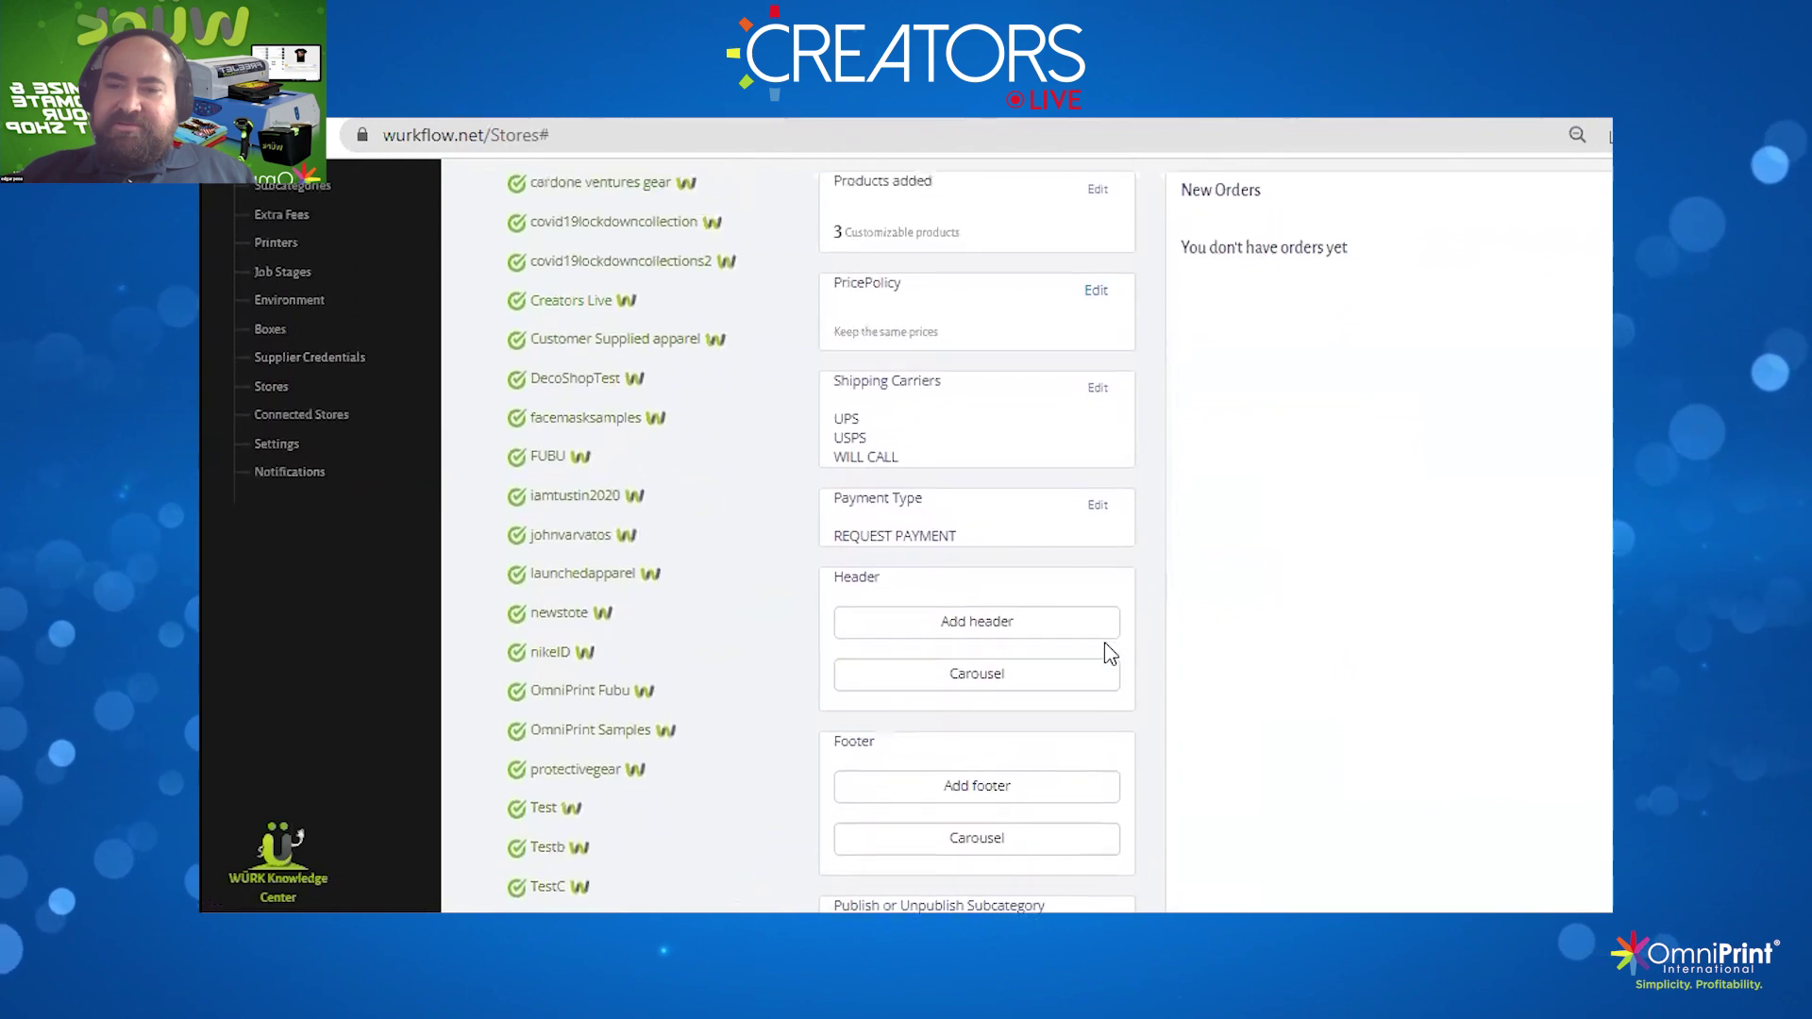
{"action": "scroll", "coordinate": [1109, 653], "scroll_direction": "down", "scroll_amount": 5}
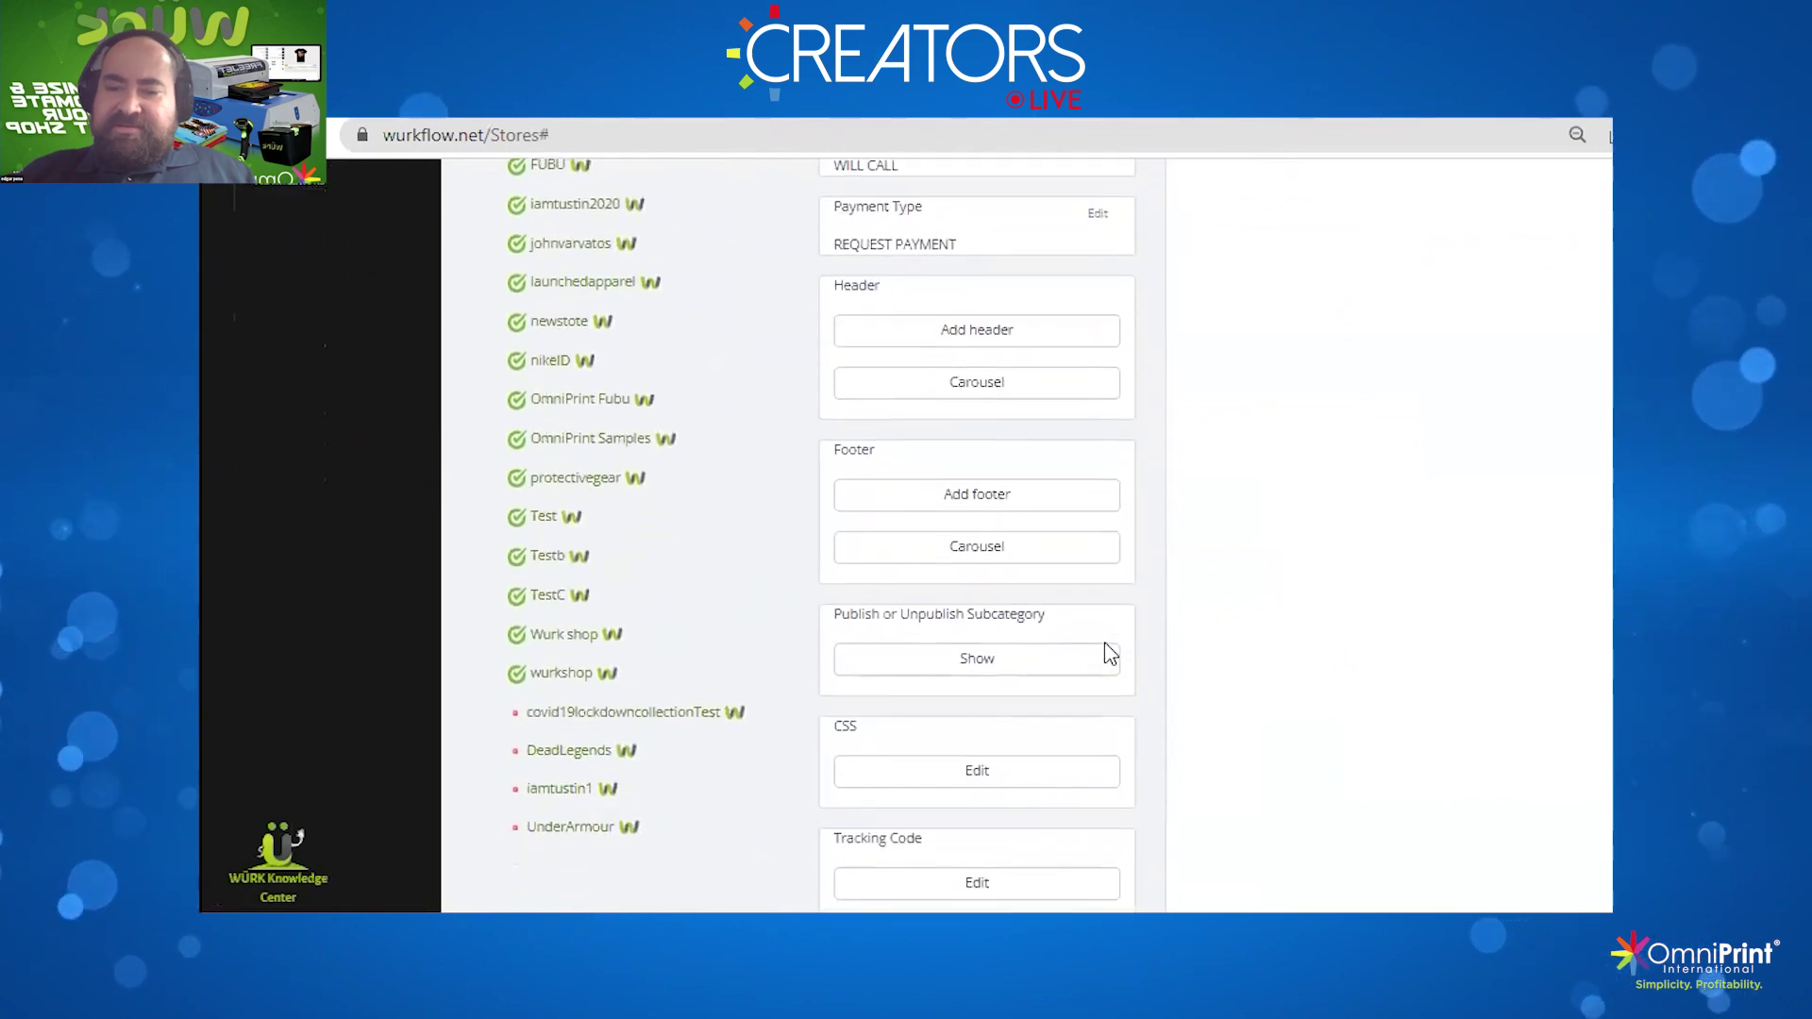
{"action": "left_click", "coordinate": [991, 527]}
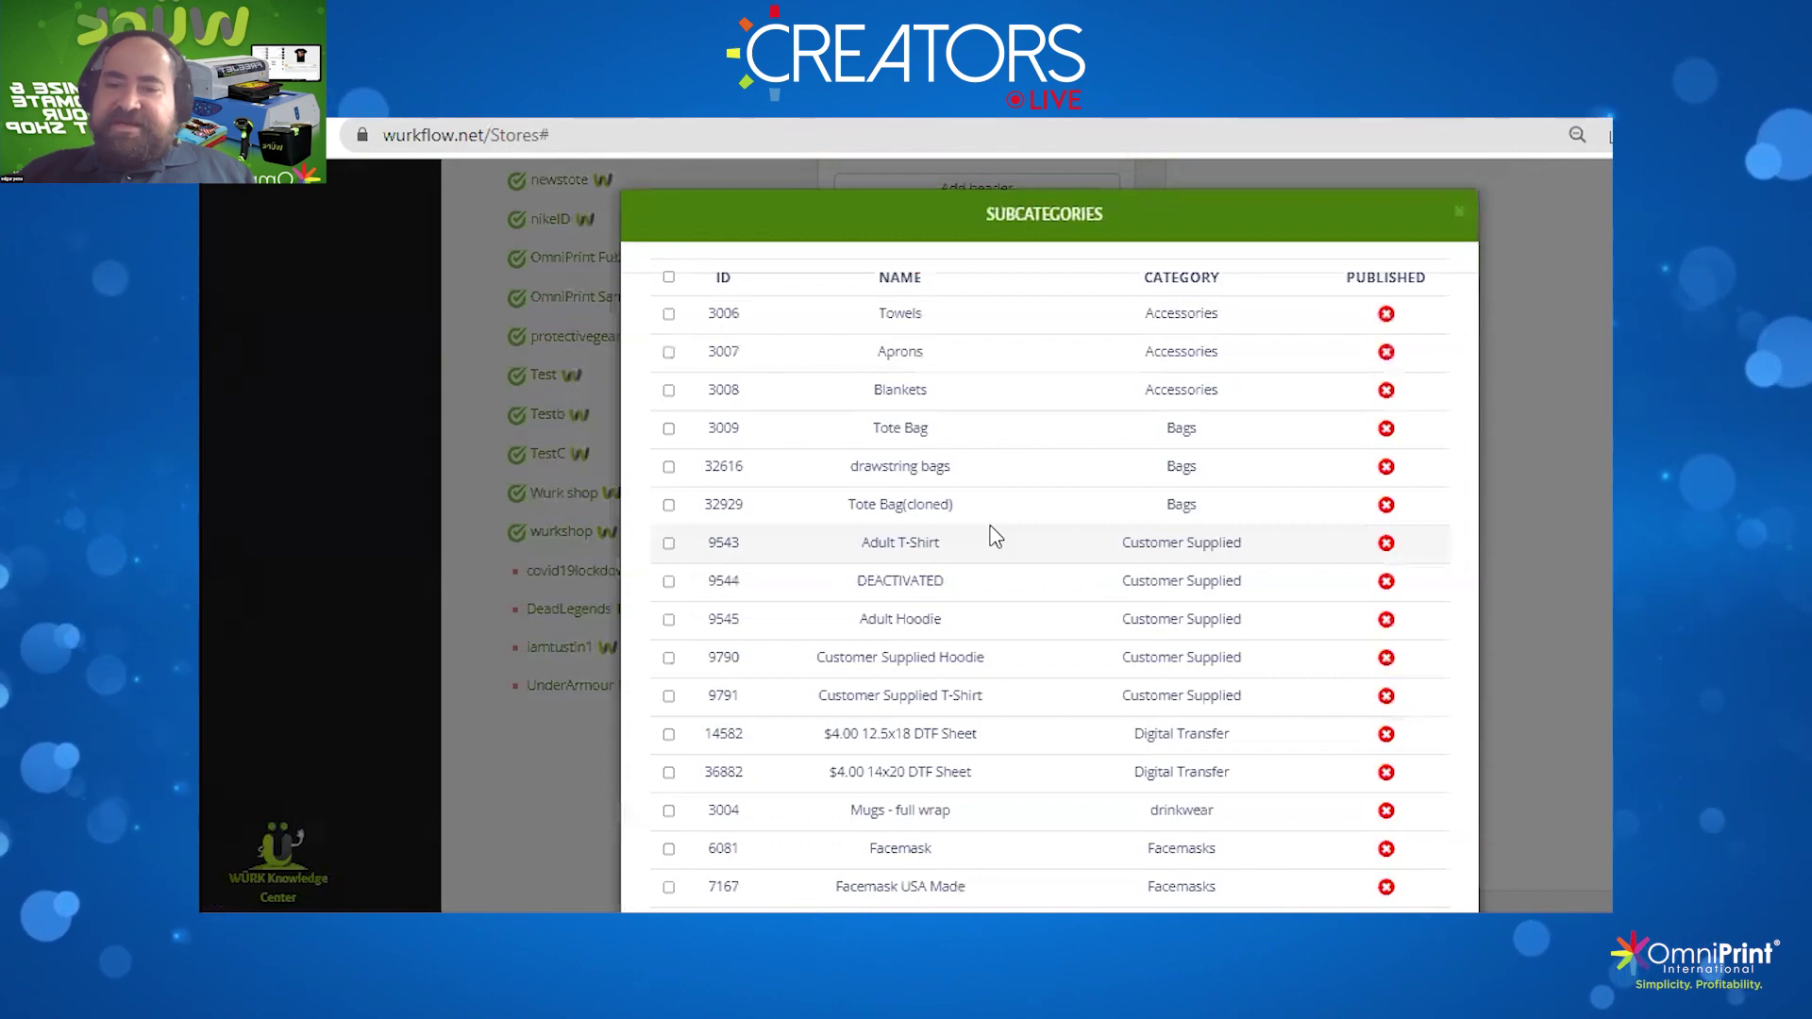
Publish the $4.00 12.5x18 DTF Sheet and $4.00 14x20 DTF Sheet subcategories for the store and close the list
{"action": "scroll", "coordinate": [996, 536], "scroll_direction": "down", "scroll_amount": 1}
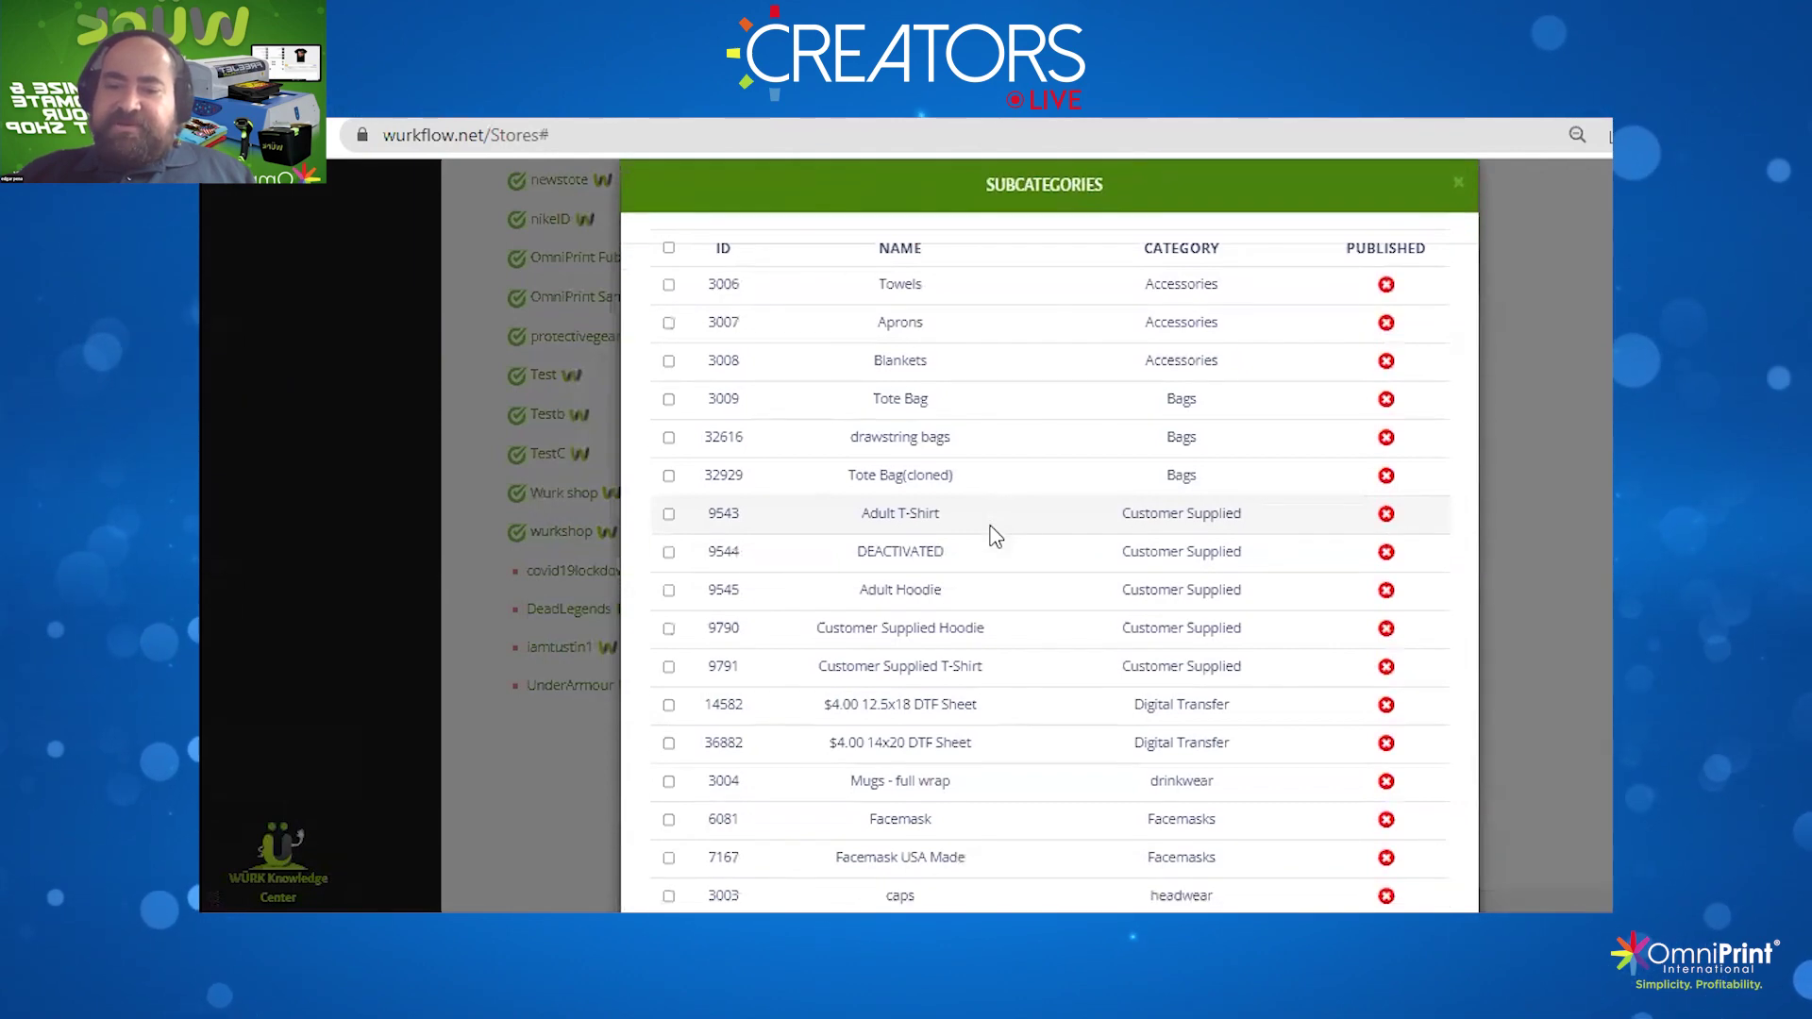
{"action": "scroll", "coordinate": [996, 536], "scroll_direction": "down", "scroll_amount": 2}
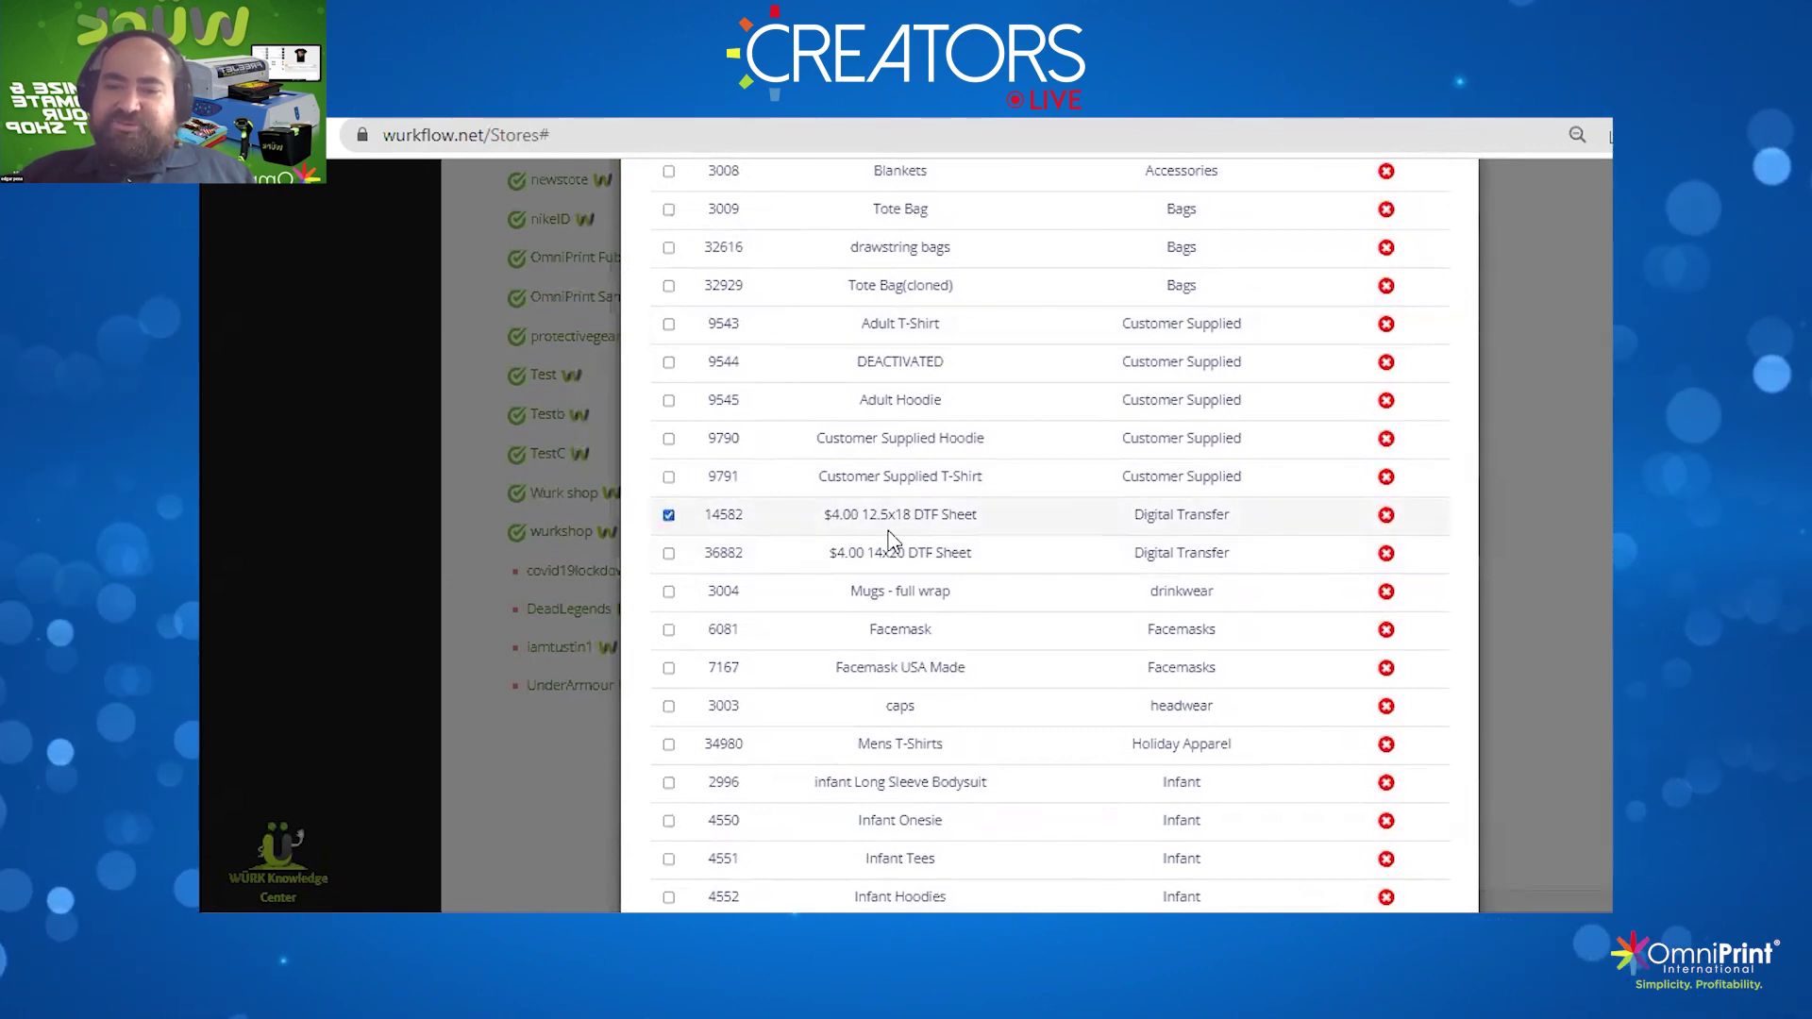
{"action": "left_click", "coordinate": [668, 554]}
{"action": "scroll", "coordinate": [1089, 597], "scroll_direction": "up", "scroll_amount": 3}
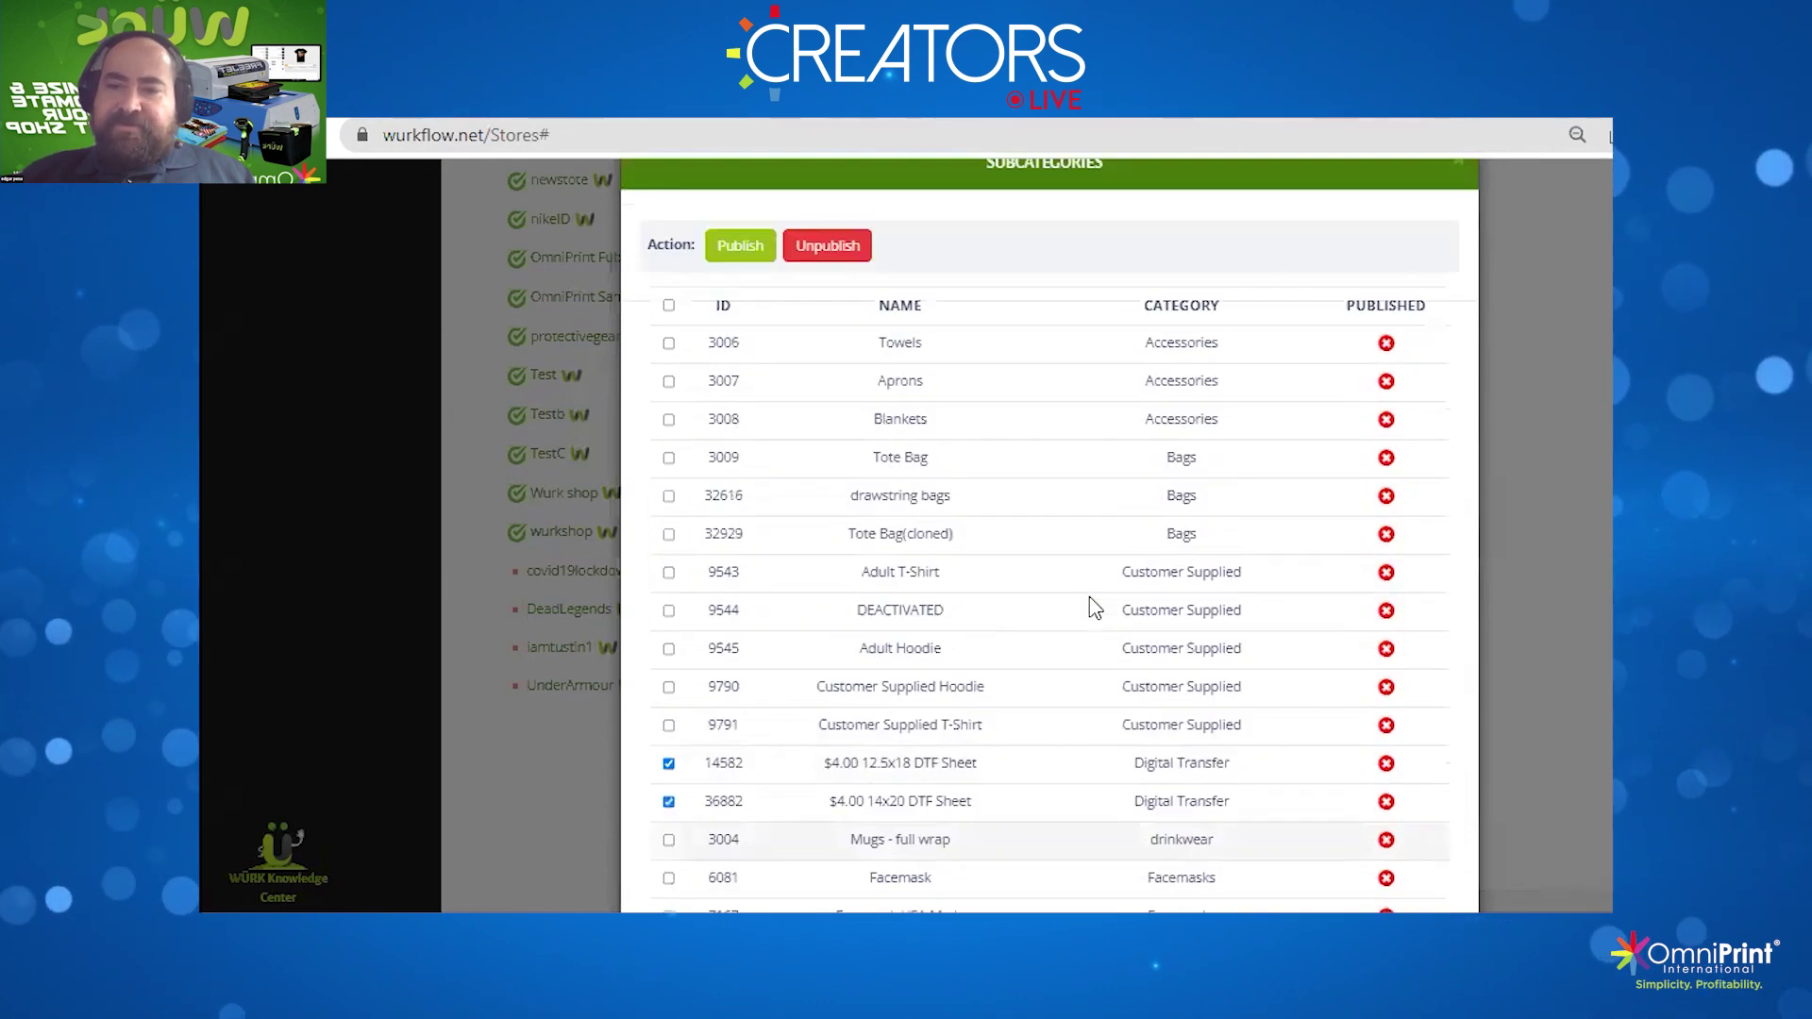
{"action": "left_click", "coordinate": [755, 313]}
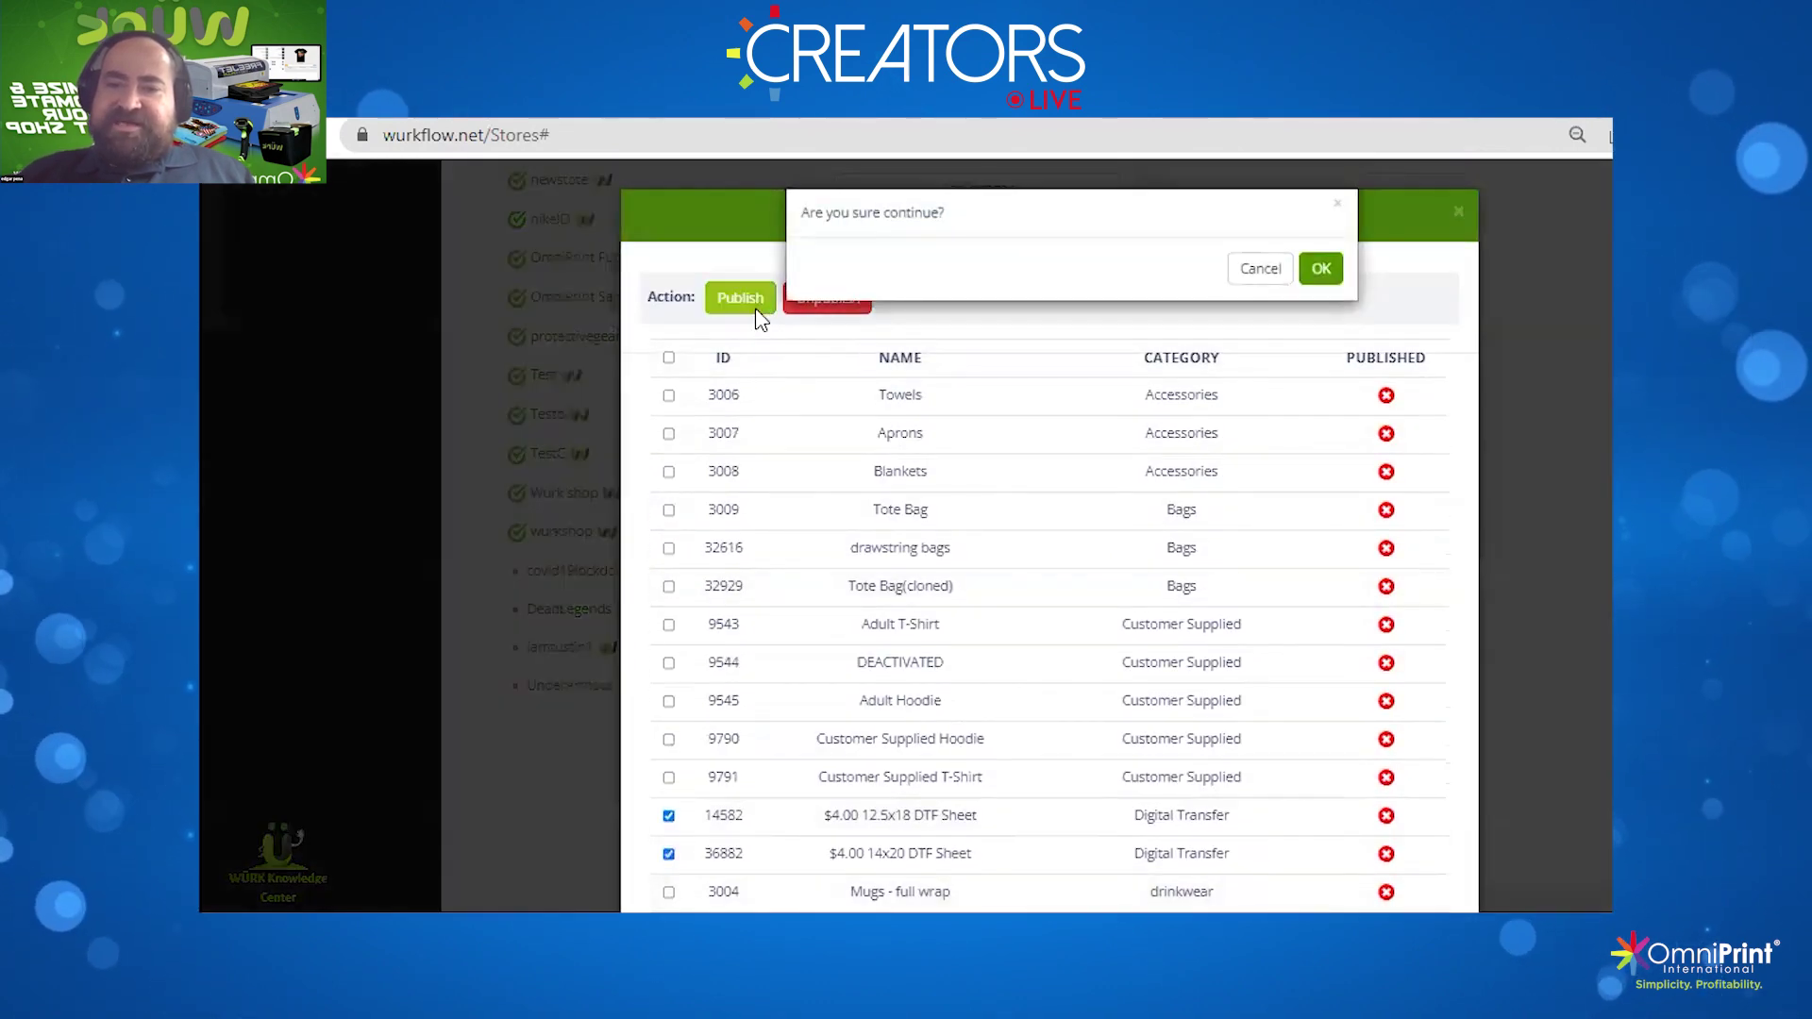
{"action": "left_click", "coordinate": [1319, 272]}
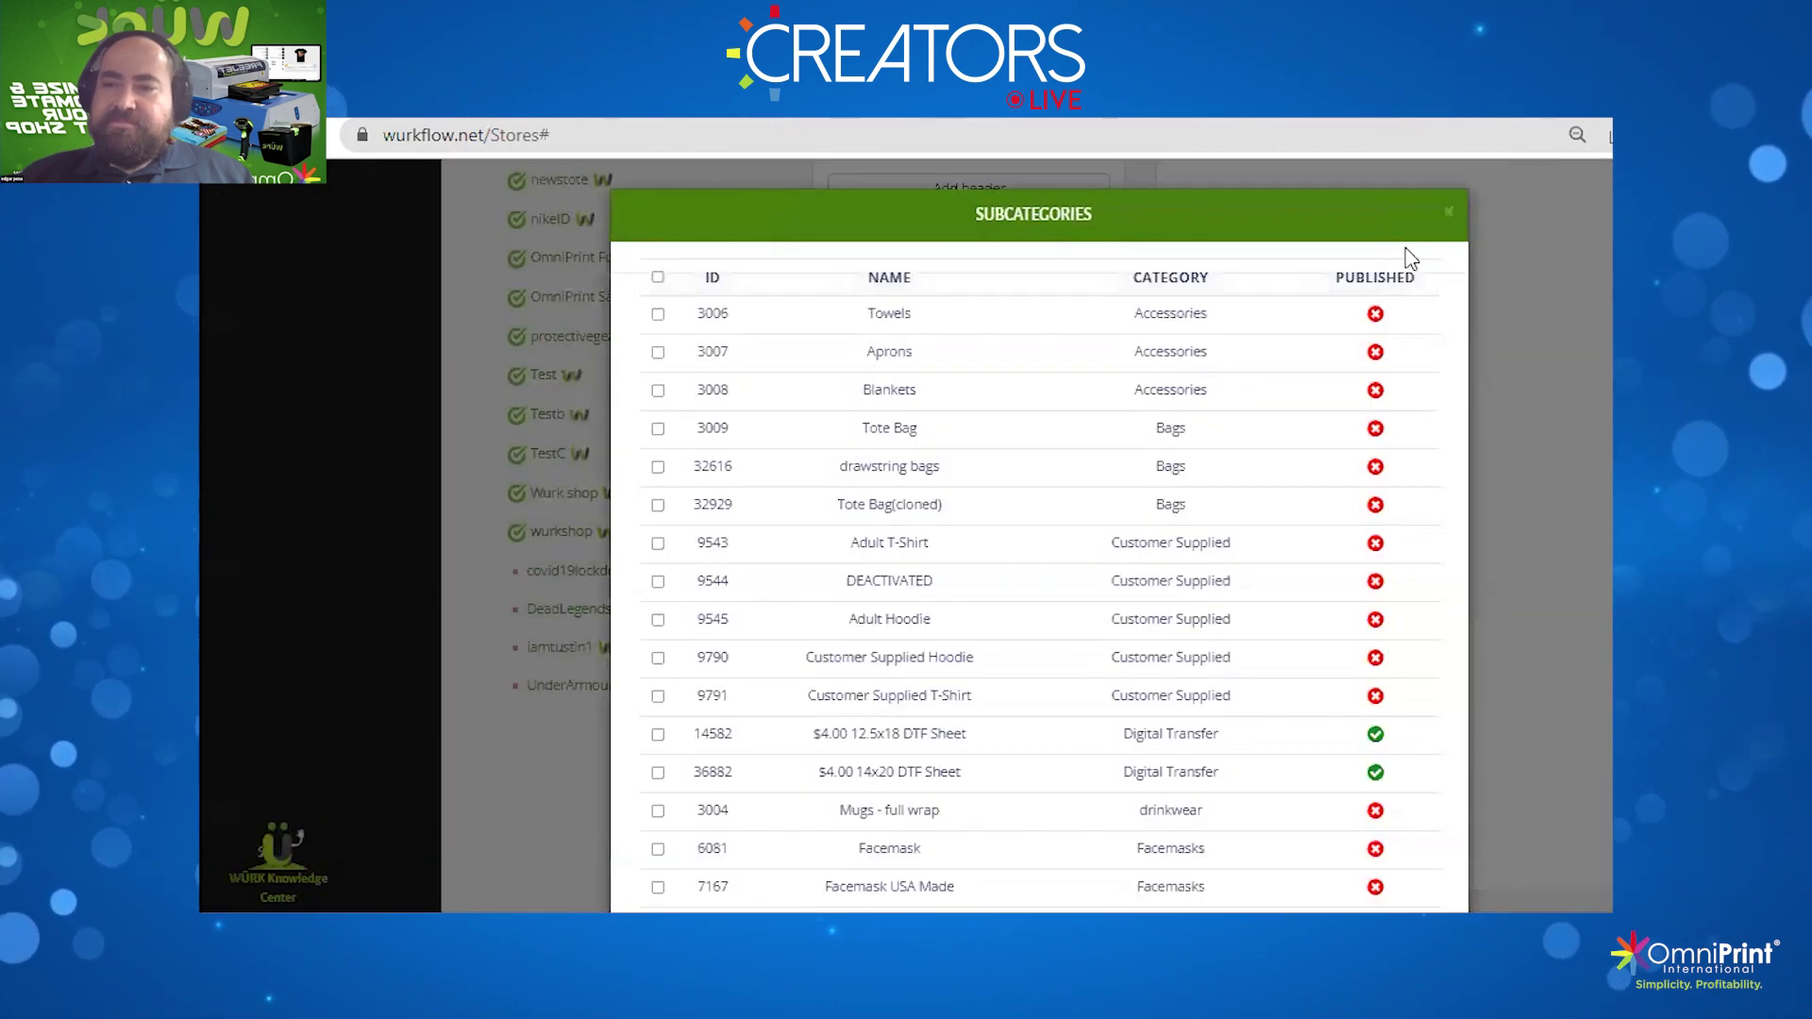
{"action": "left_click", "coordinate": [1448, 212]}
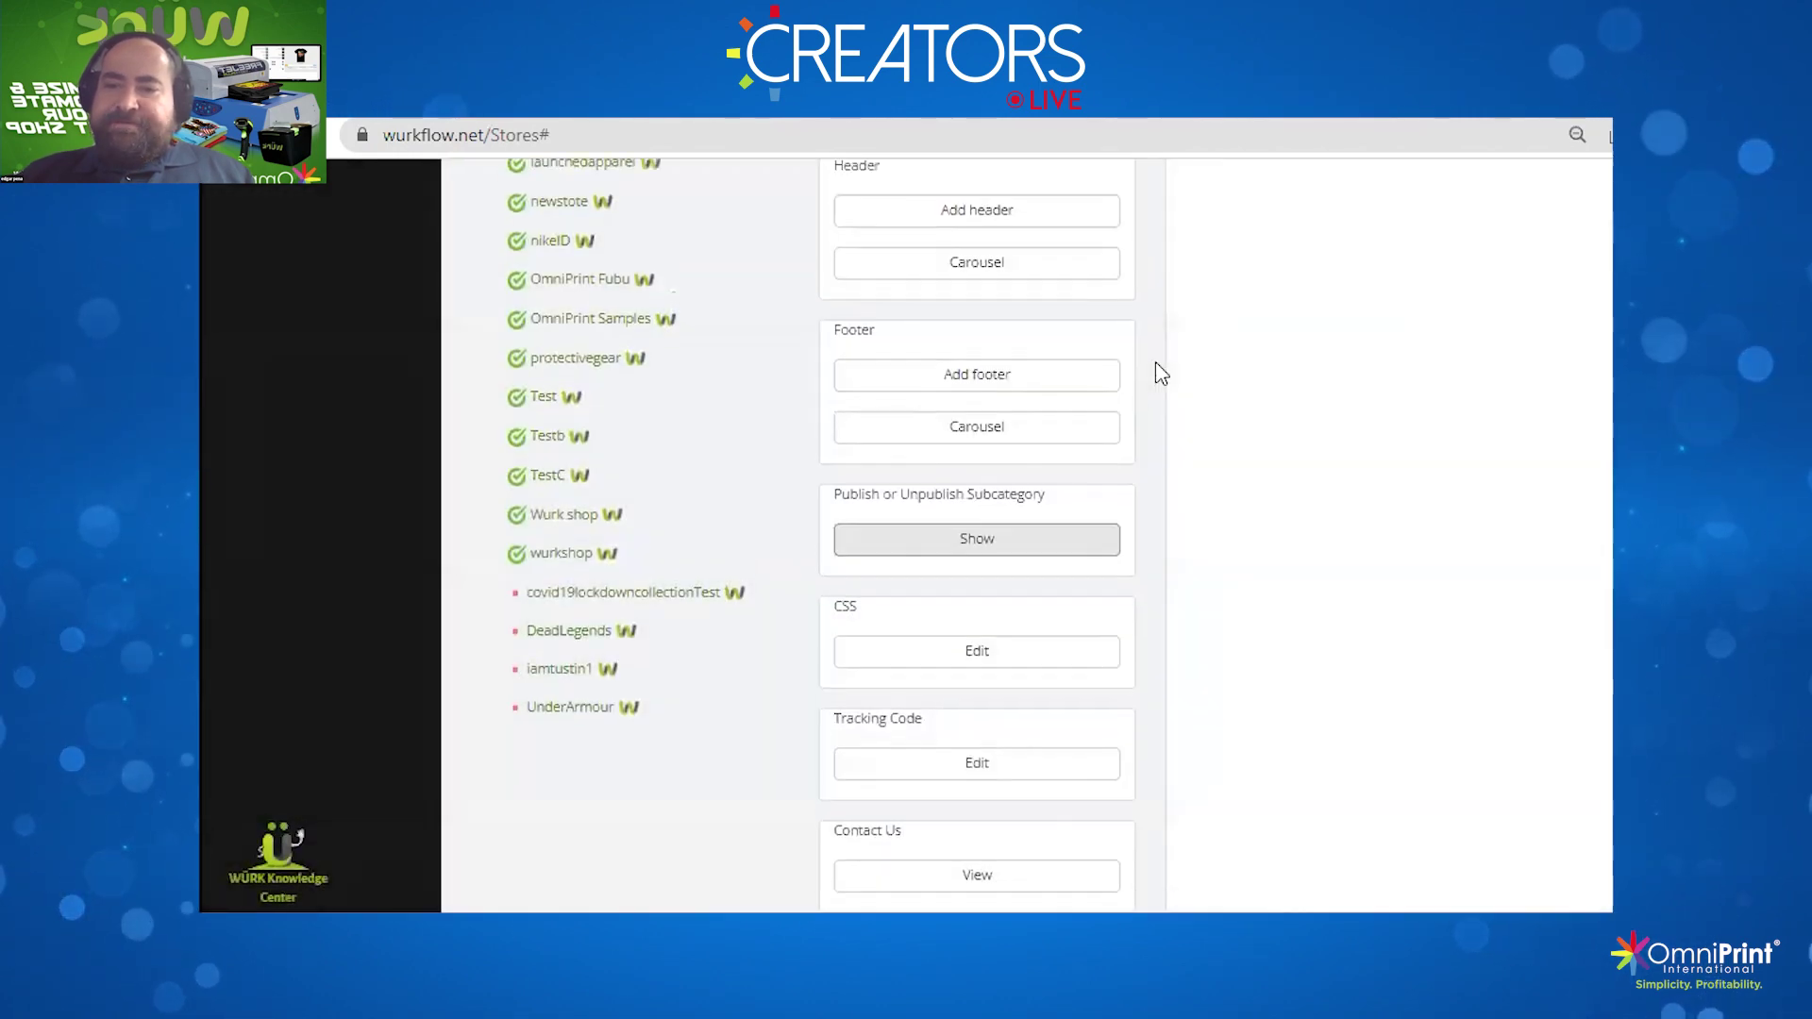
Add the Digital Transfer - 12.5 x 18 and Digital Transfer - 14 x 20 products to the Creators Live store
{"action": "scroll", "coordinate": [1156, 373], "scroll_direction": "up", "scroll_amount": 3}
{"action": "scroll", "coordinate": [1161, 373], "scroll_direction": "up", "scroll_amount": 2}
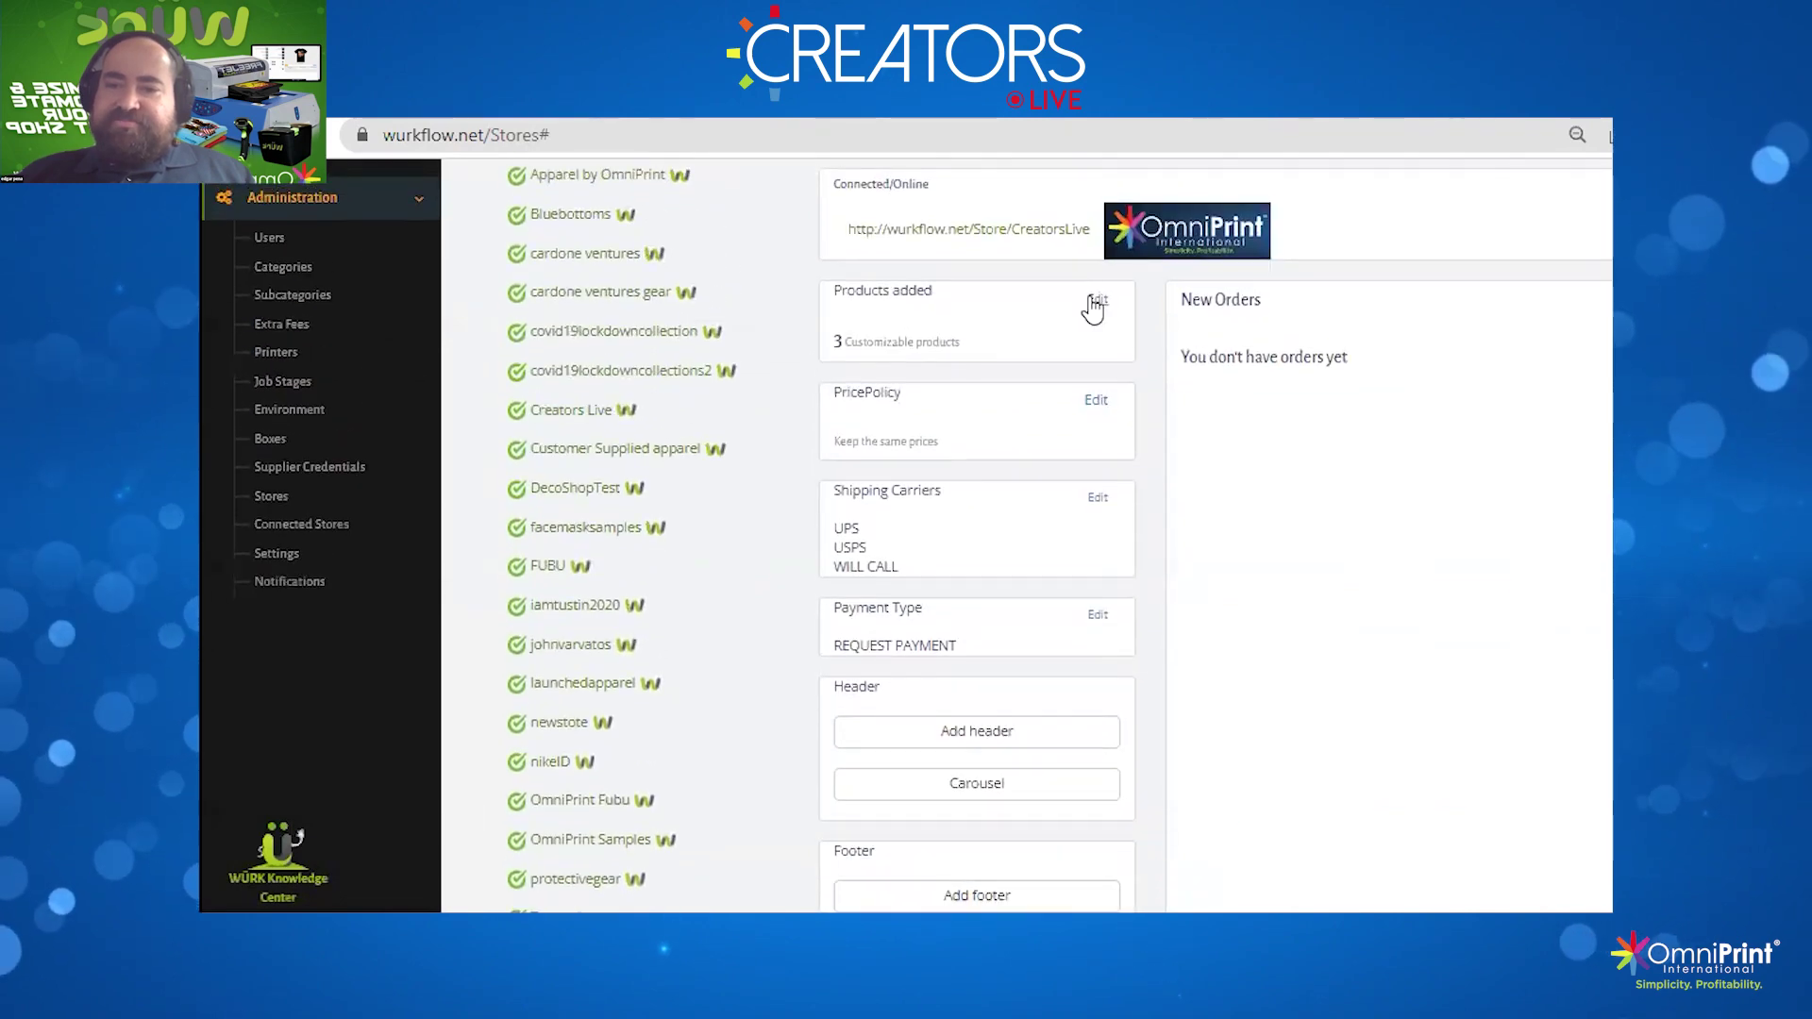
{"action": "left_click", "coordinate": [1095, 302]}
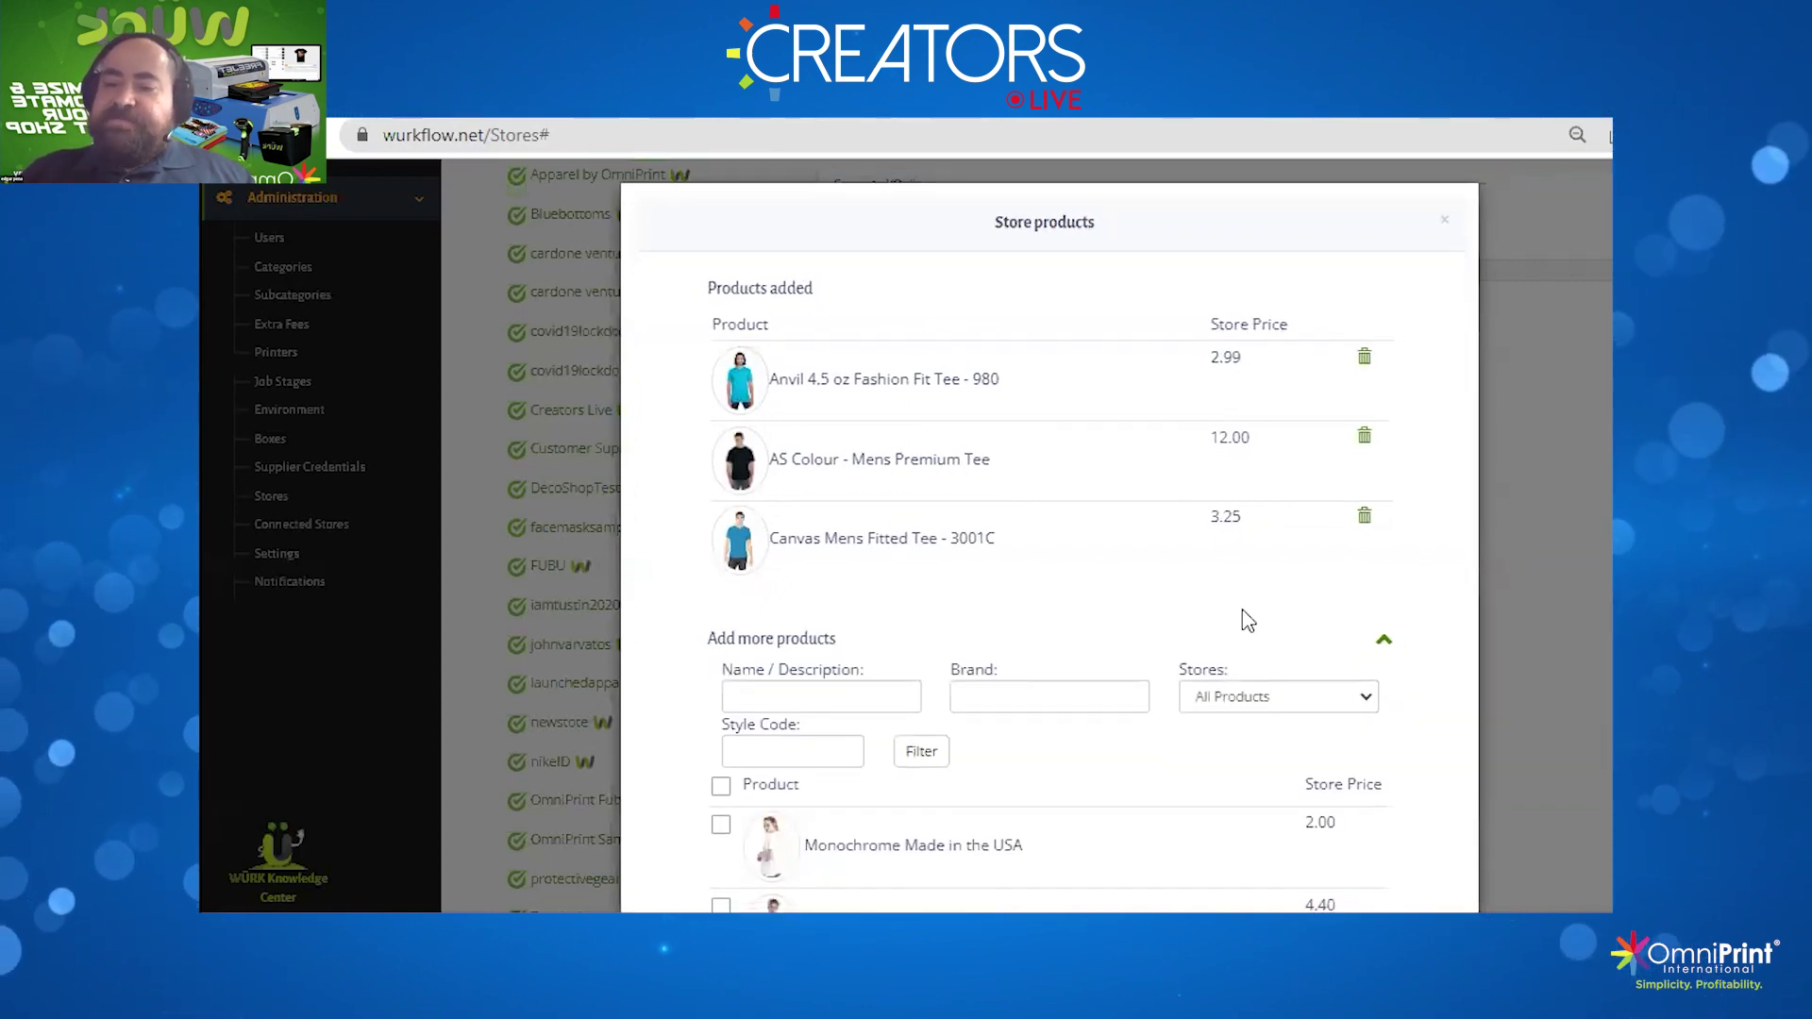
{"action": "scroll", "coordinate": [1248, 620], "scroll_direction": "down", "scroll_amount": 2}
{"action": "scroll", "coordinate": [1248, 620], "scroll_direction": "down", "scroll_amount": 2}
{"action": "scroll", "coordinate": [1242, 619], "scroll_direction": "down", "scroll_amount": 3}
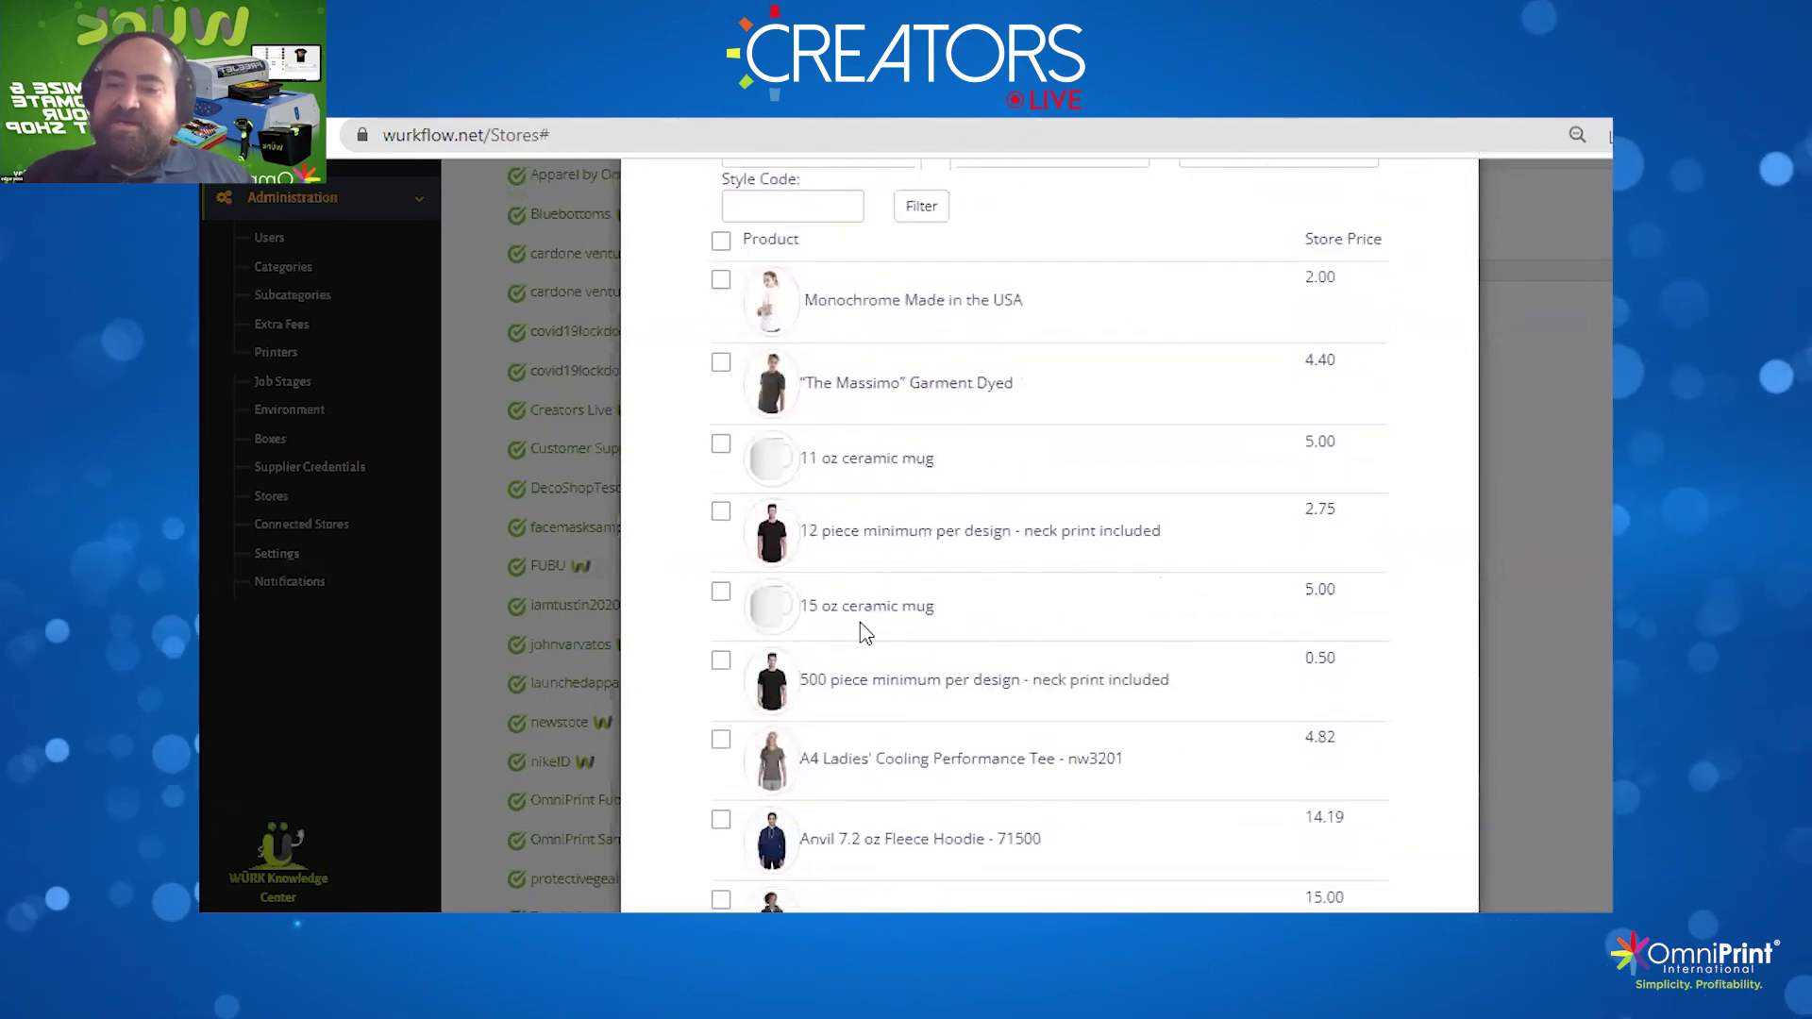
{"action": "scroll", "coordinate": [861, 627], "scroll_direction": "down", "scroll_amount": 3}
{"action": "scroll", "coordinate": [860, 625], "scroll_direction": "down", "scroll_amount": 10}
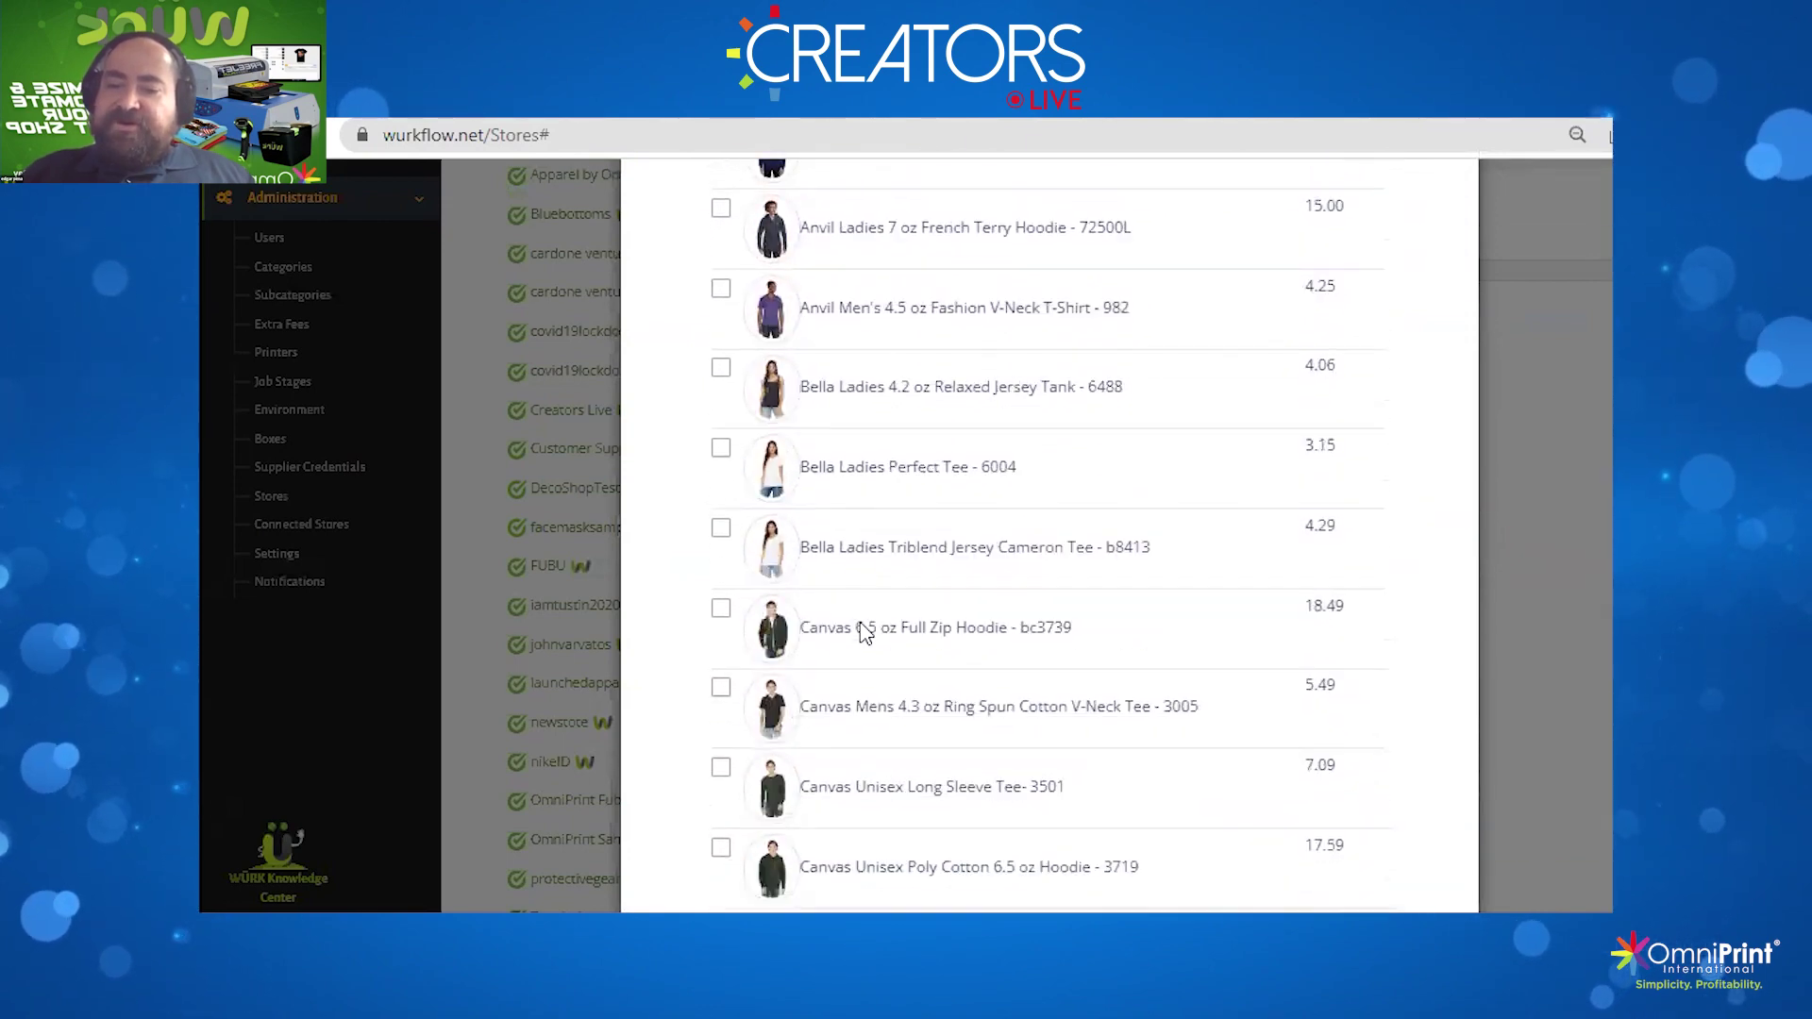
{"action": "scroll", "coordinate": [860, 624], "scroll_direction": "down", "scroll_amount": 6}
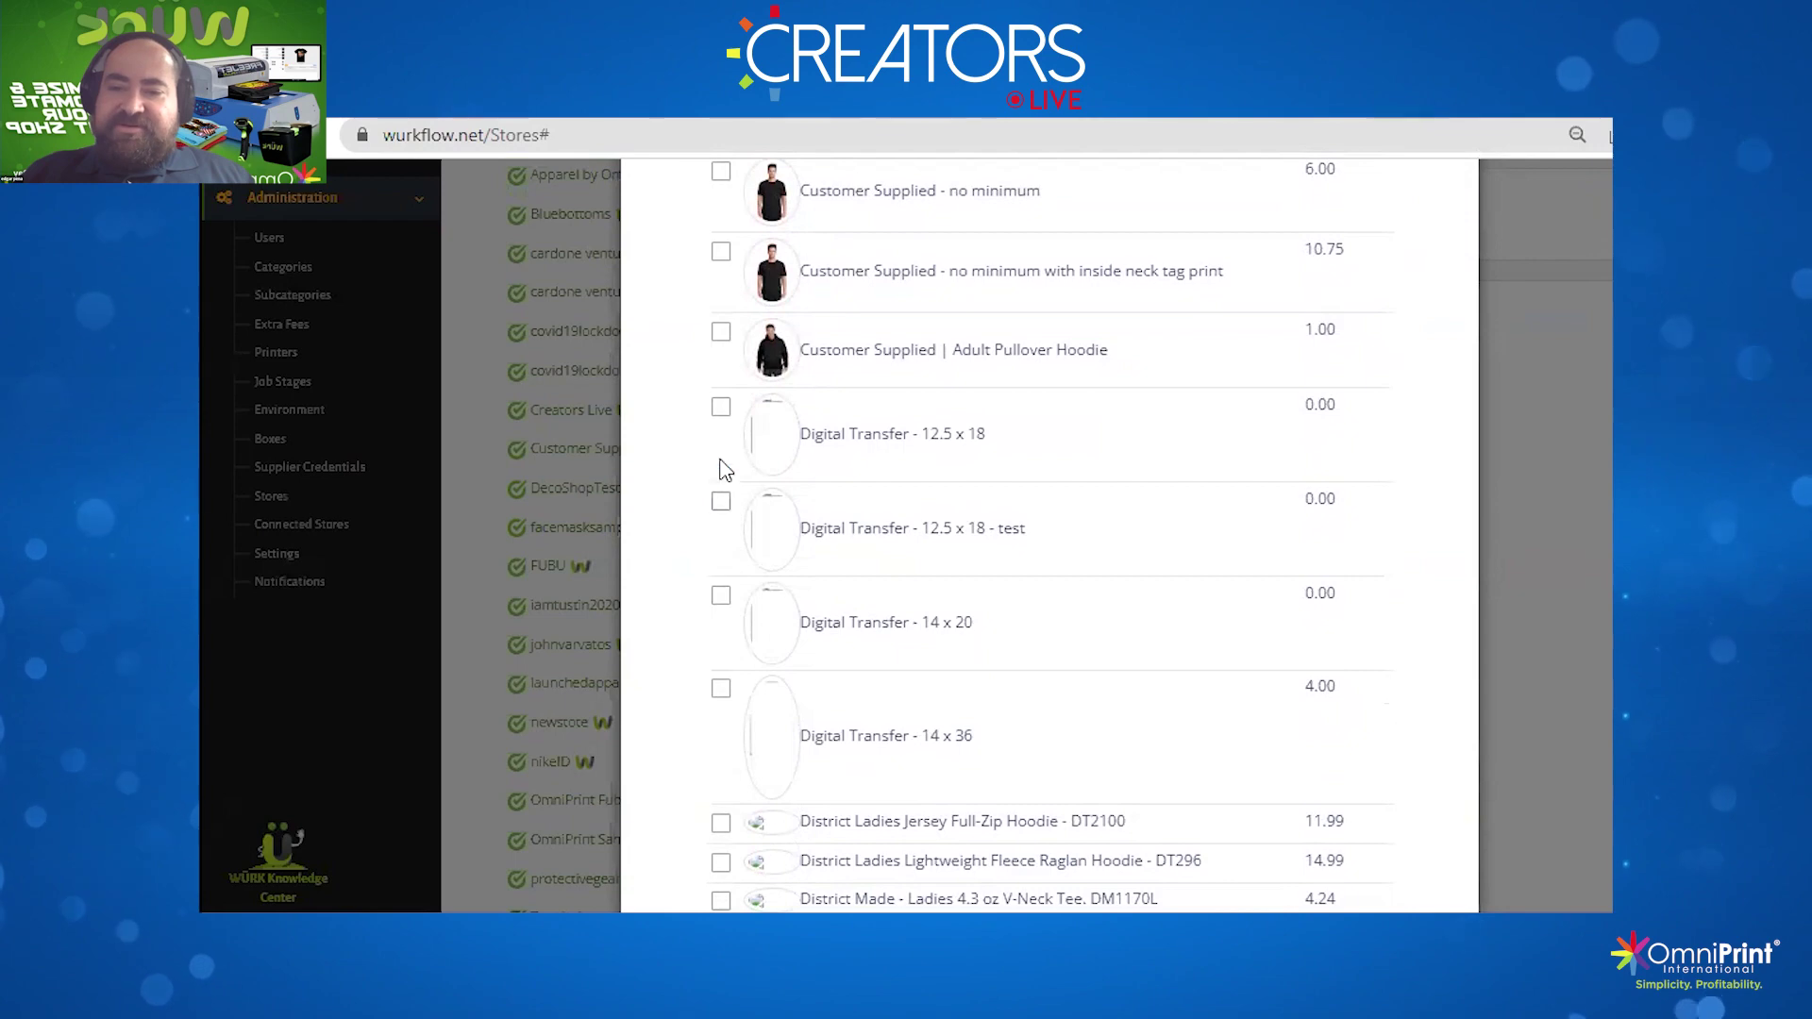
{"action": "left_click", "coordinate": [721, 407]}
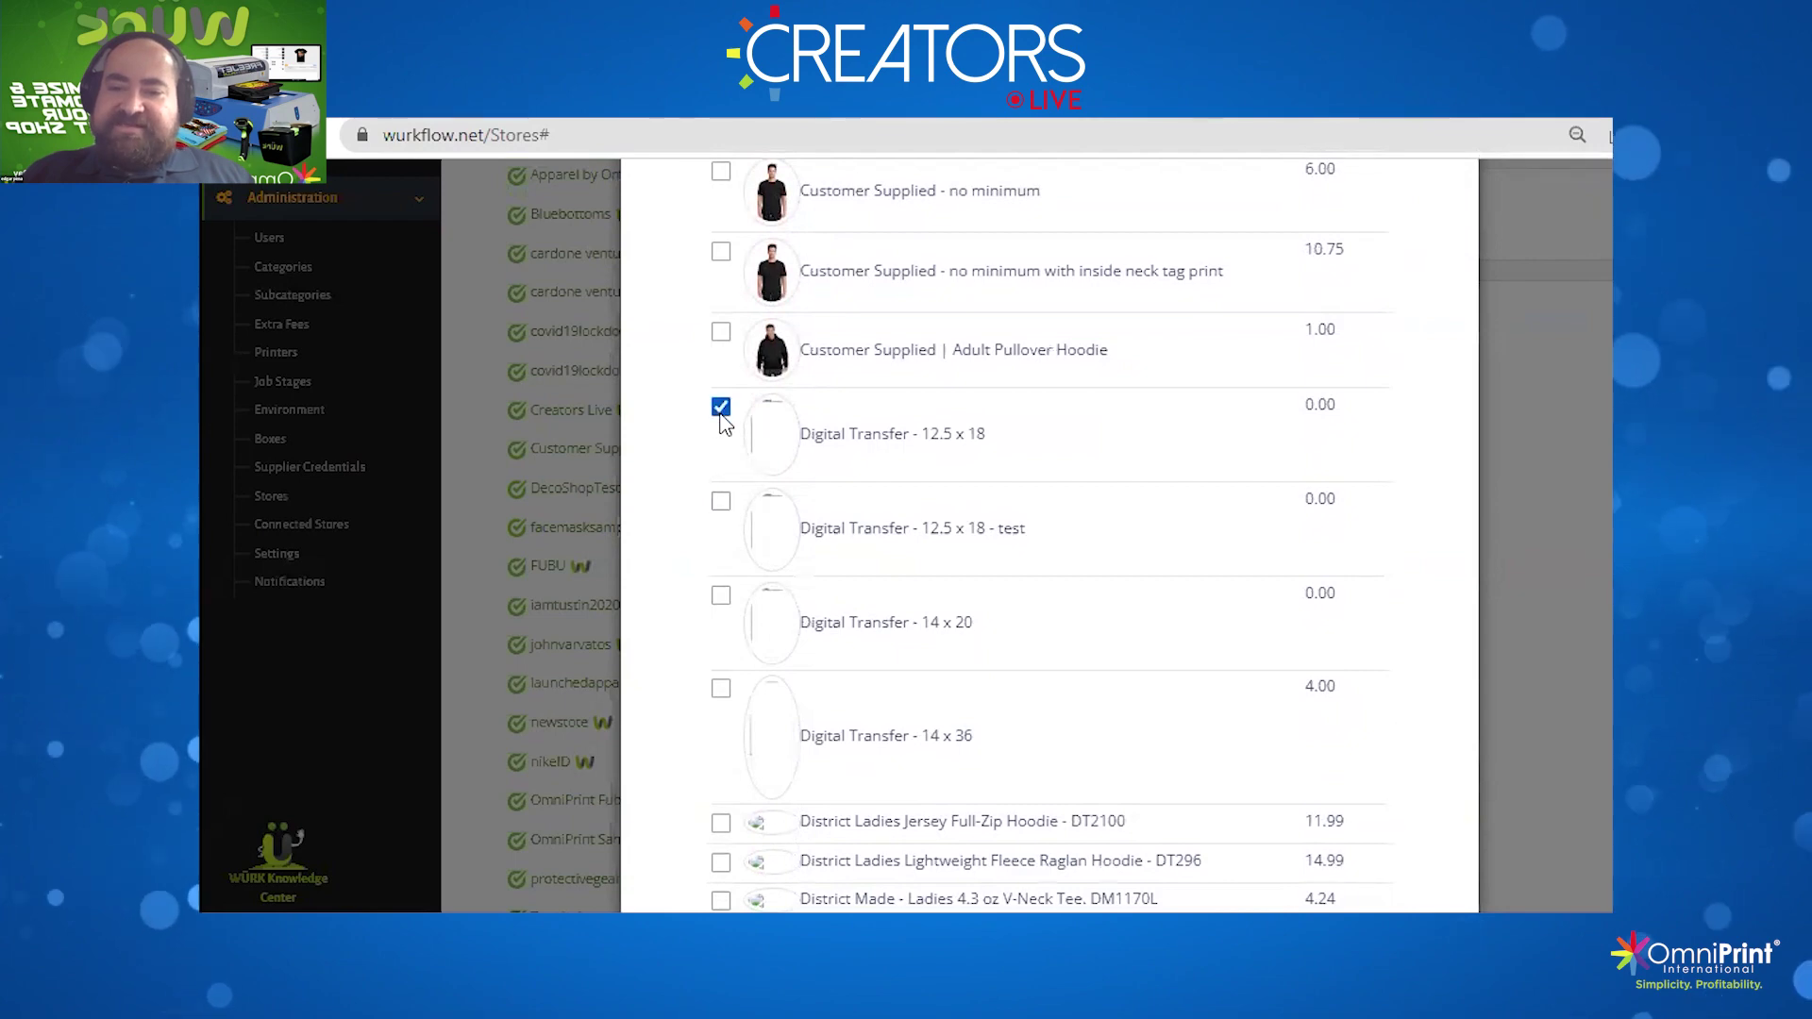
{"action": "left_click", "coordinate": [721, 597]}
{"action": "scroll", "coordinate": [1499, 503], "scroll_direction": "down", "scroll_amount": 1}
{"action": "scroll", "coordinate": [1501, 504], "scroll_direction": "down", "scroll_amount": 13}
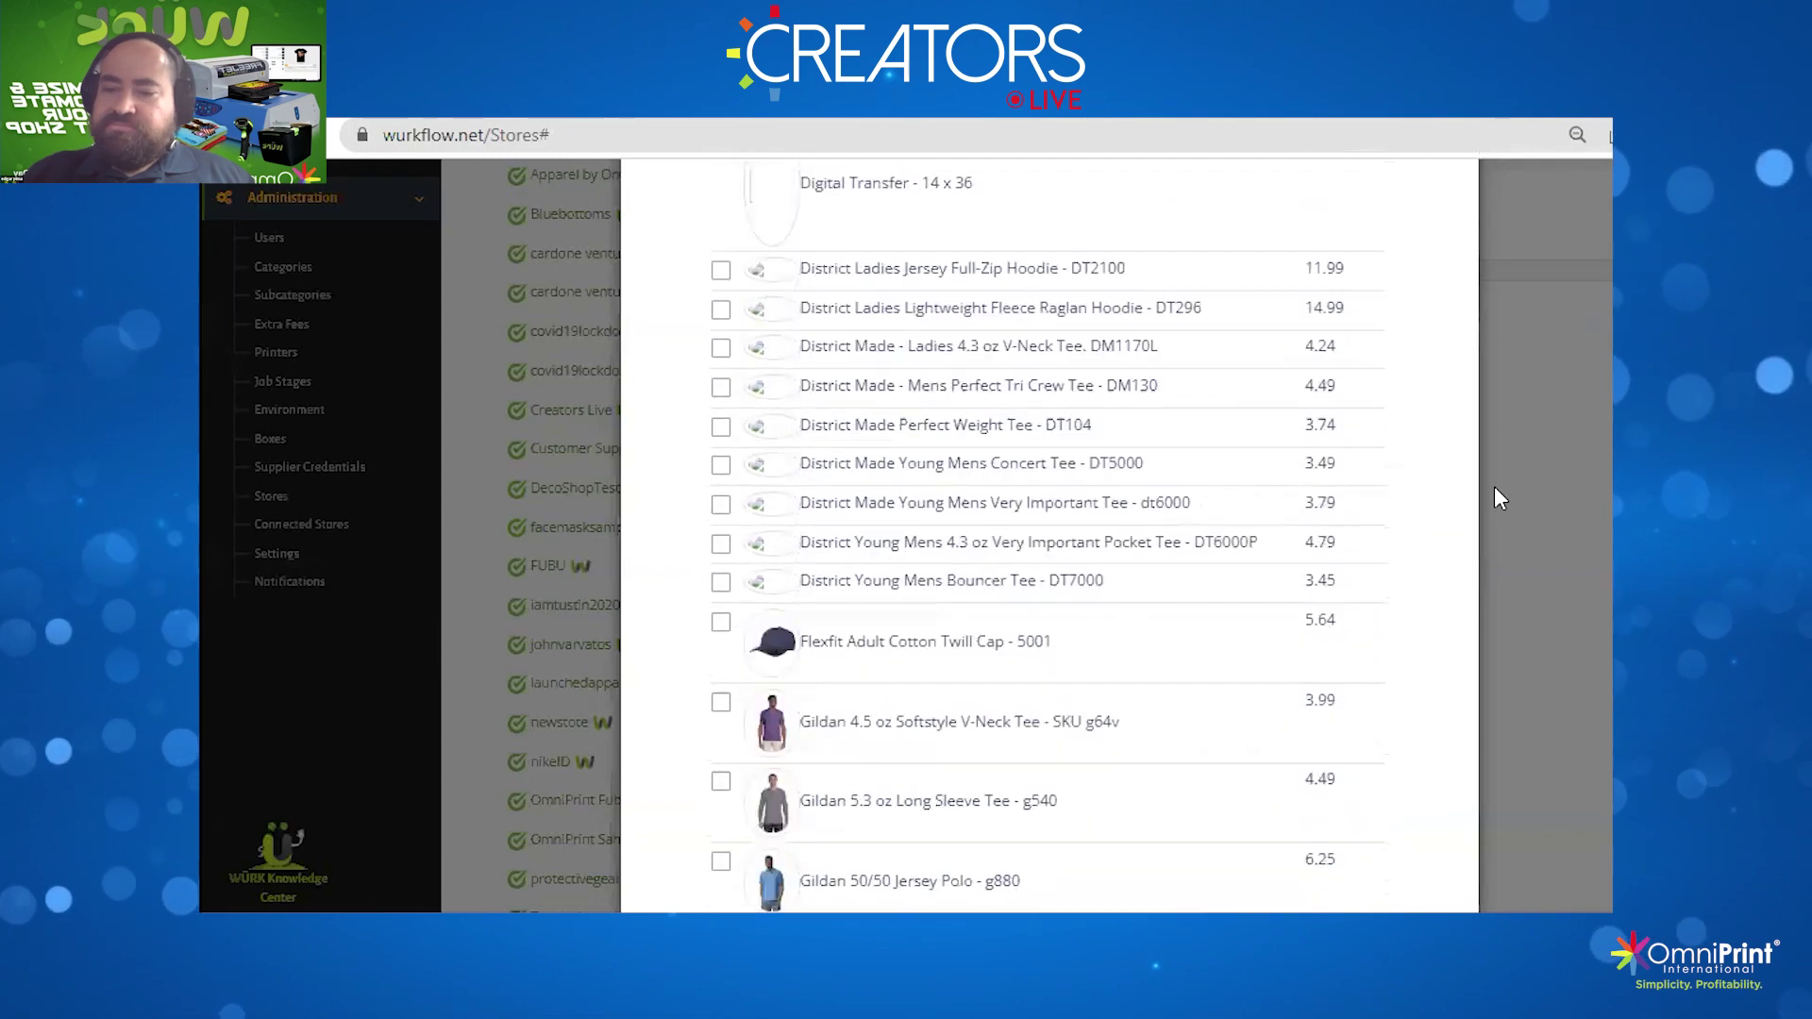
{"action": "scroll", "coordinate": [1507, 397], "scroll_direction": "down", "scroll_amount": 15}
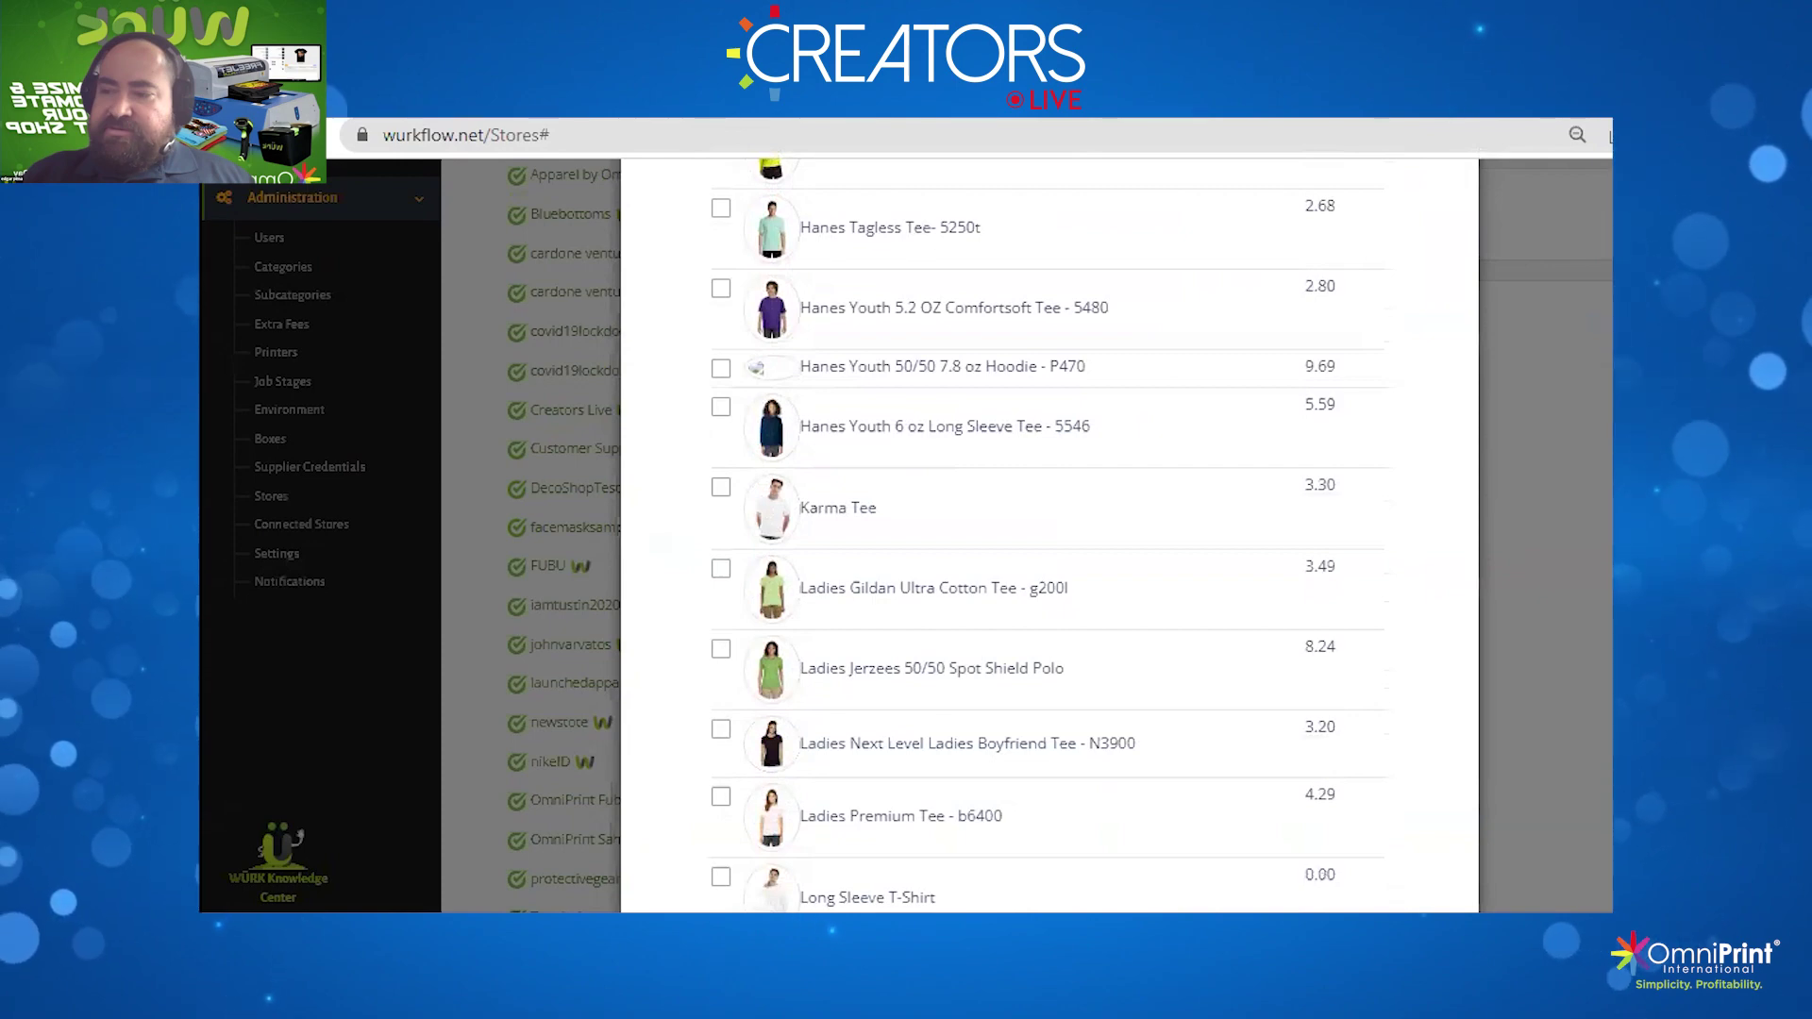
{"action": "scroll", "coordinate": [1501, 840], "scroll_direction": "down", "scroll_amount": 20}
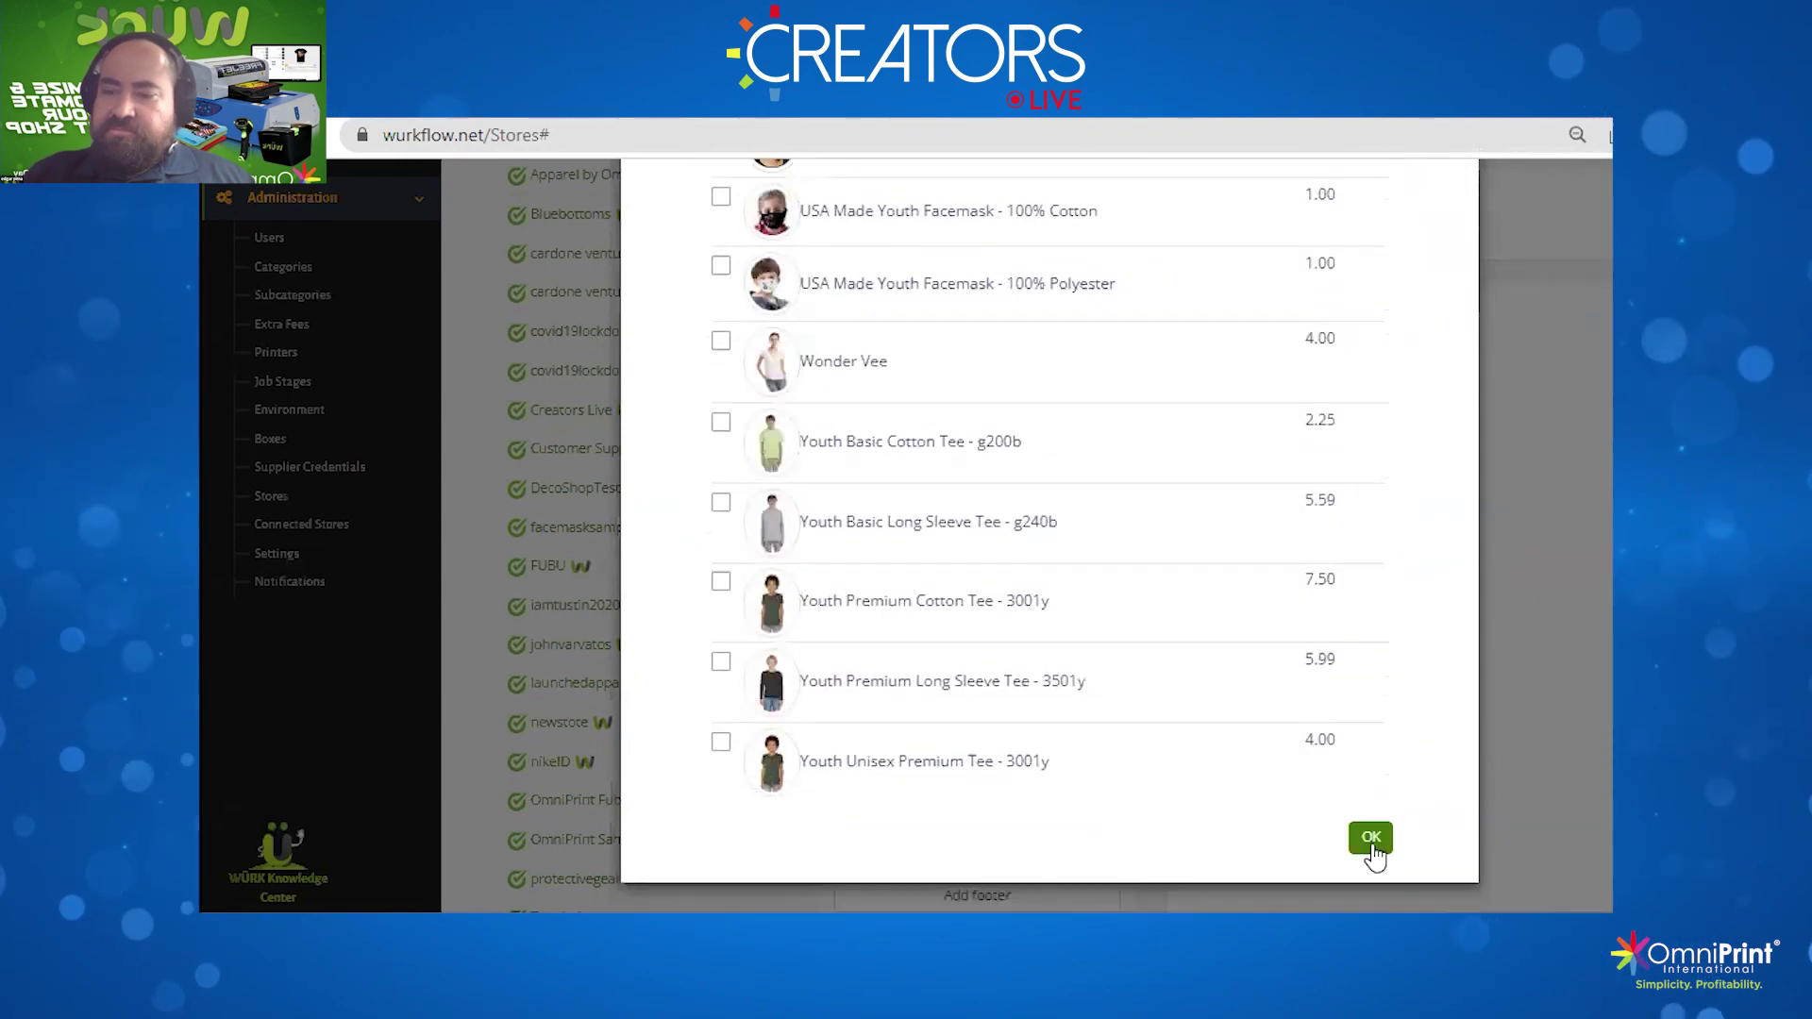
{"action": "left_click", "coordinate": [1371, 843]}
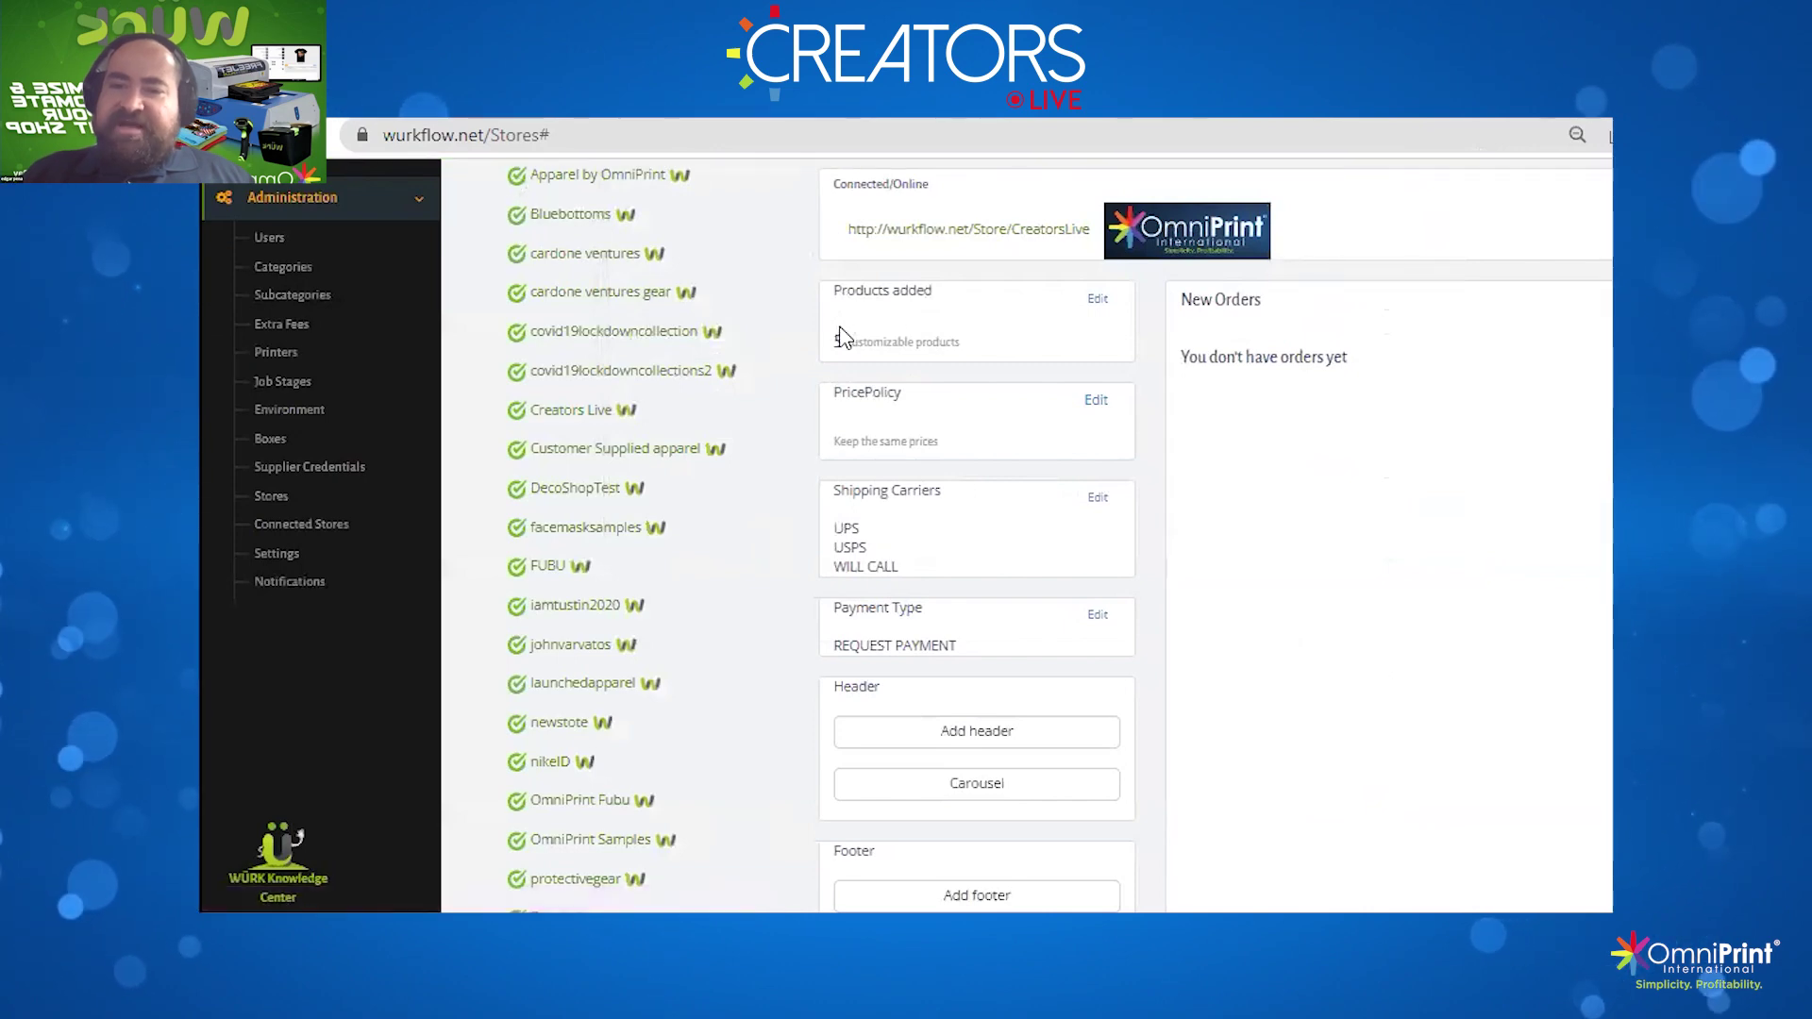
Switch to the Creators Live storefront and empty the current cart to return to its product selection
{"action": "key", "text": "ctrl+Tab"}
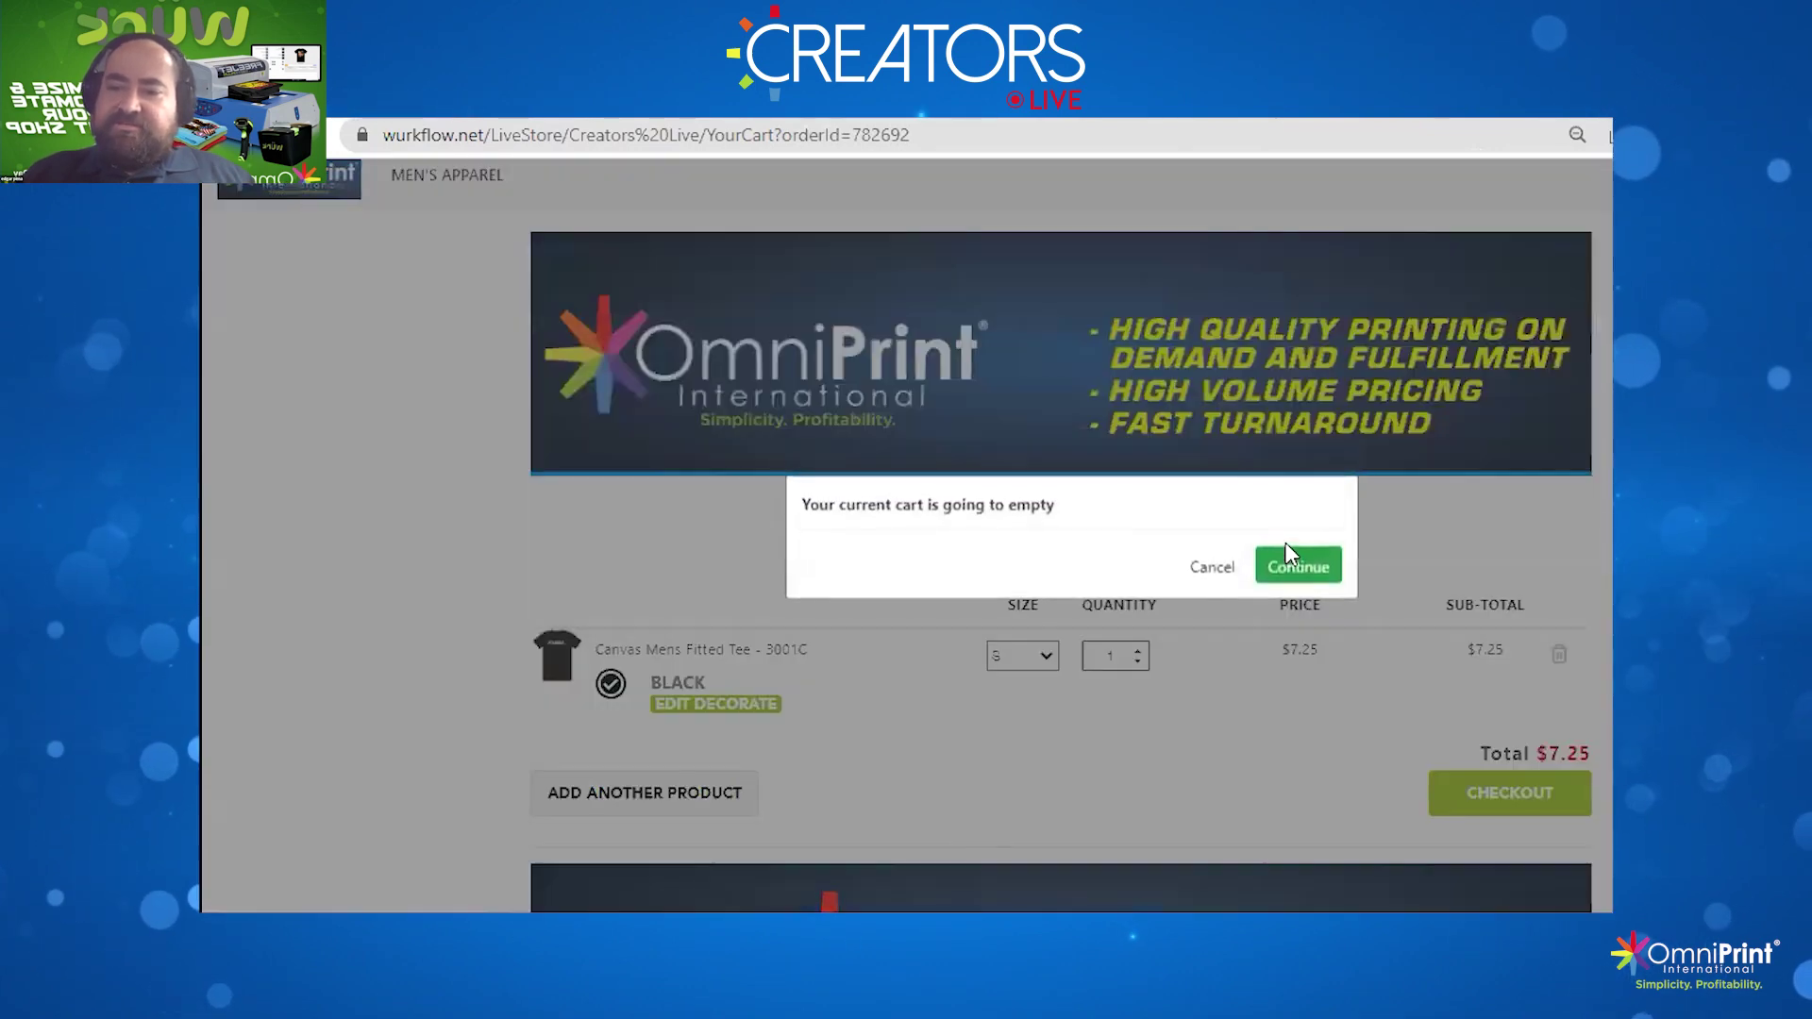
{"action": "left_click", "coordinate": [1289, 558]}
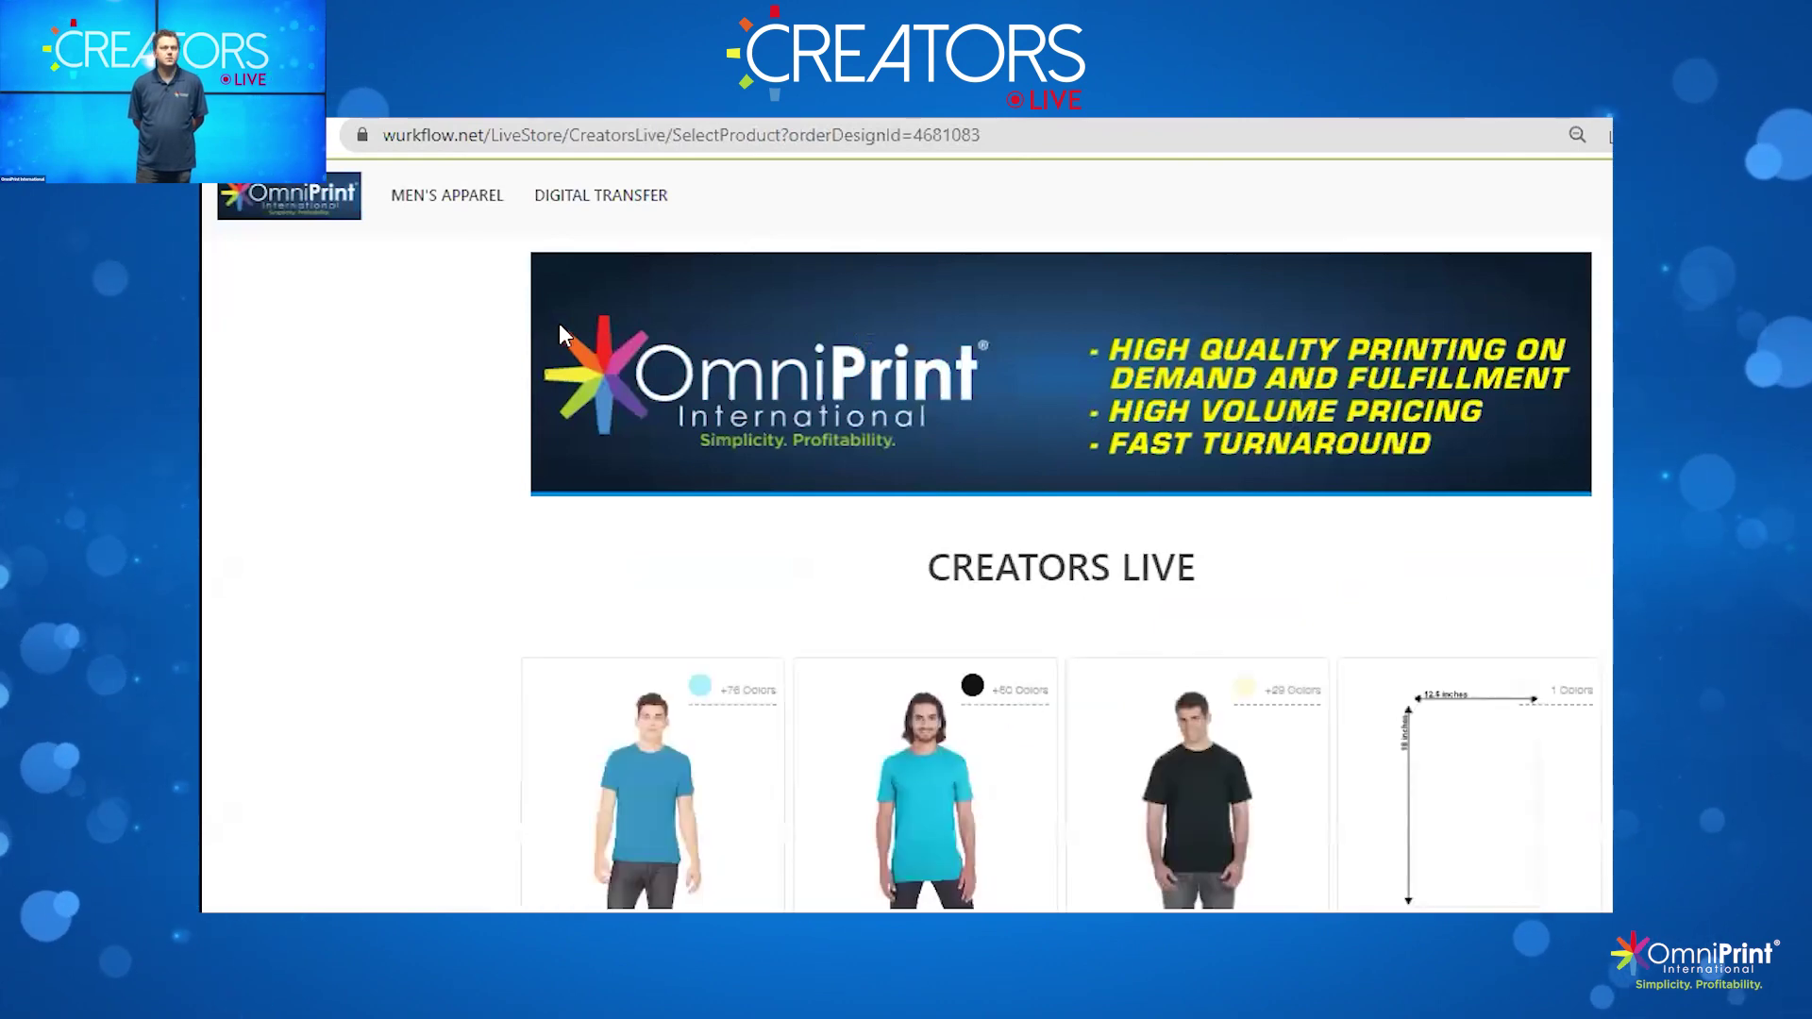
Open the Digital Transfer - 12.5 x 18 product from the storefront's $4.00 12.5x18 DTF Sheet subcategory
{"action": "mouse_move", "coordinate": [600, 194]}
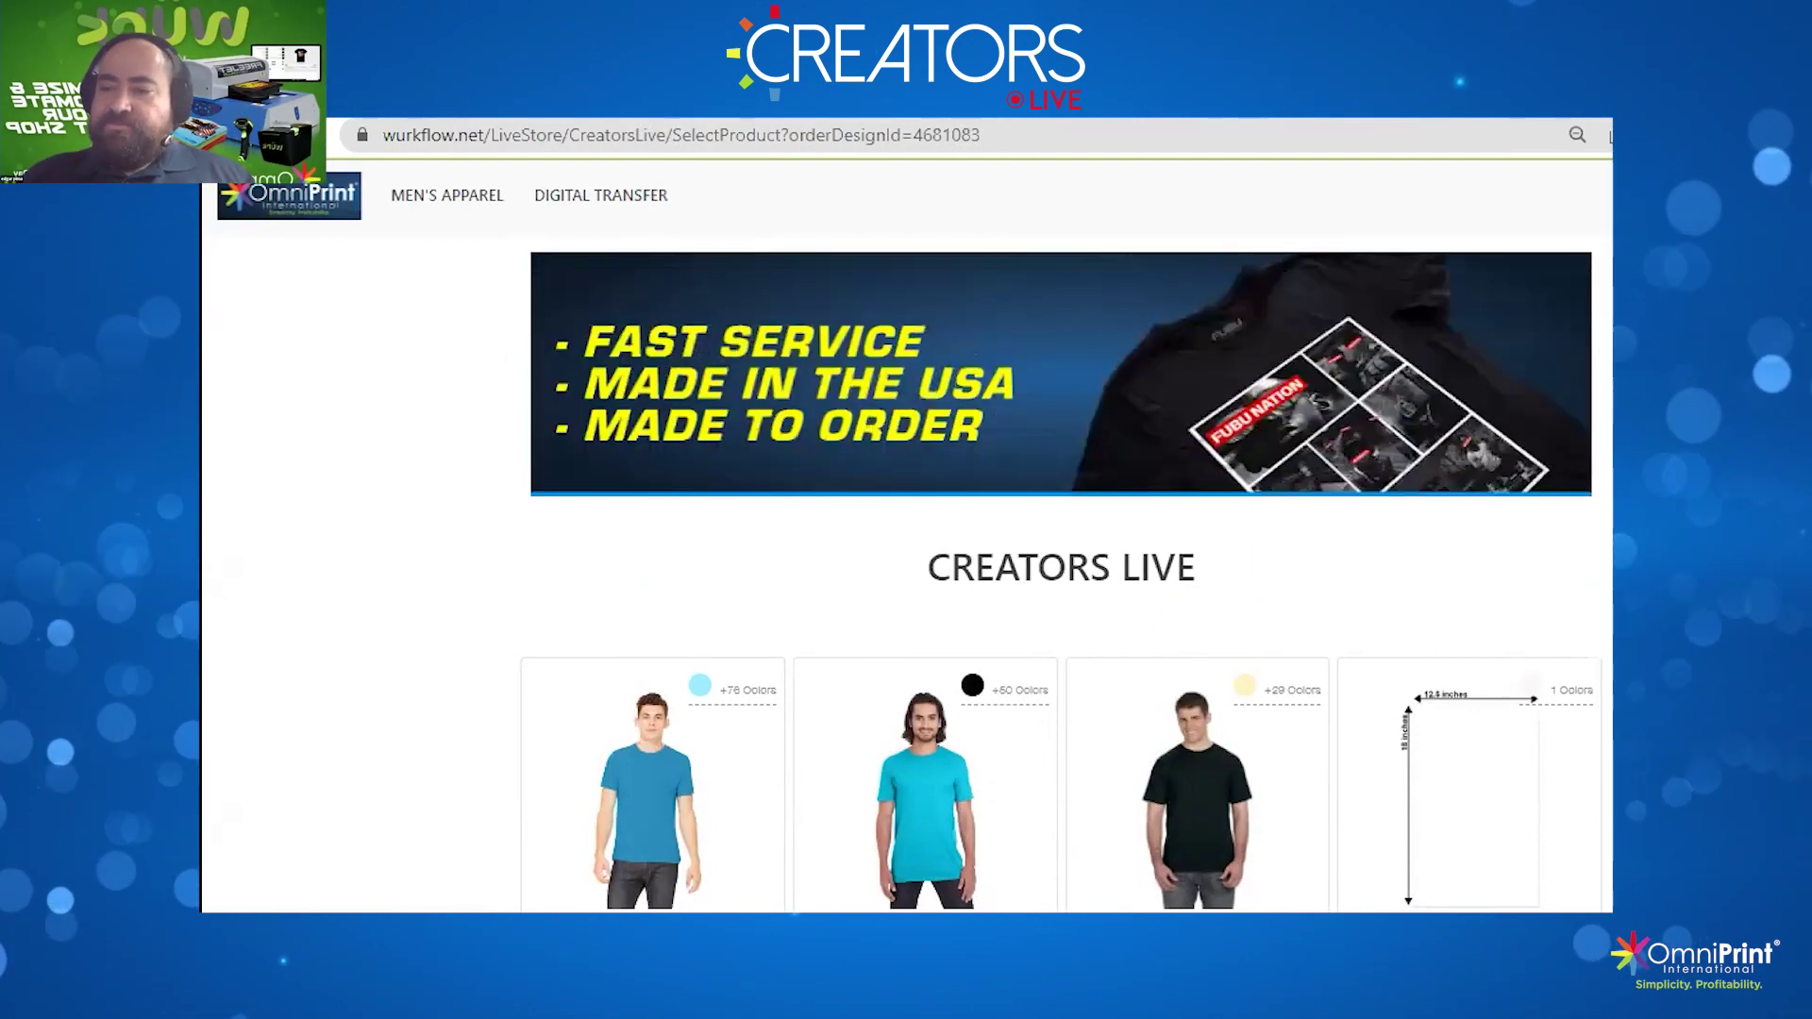
{"action": "mouse_move", "coordinate": [625, 193]}
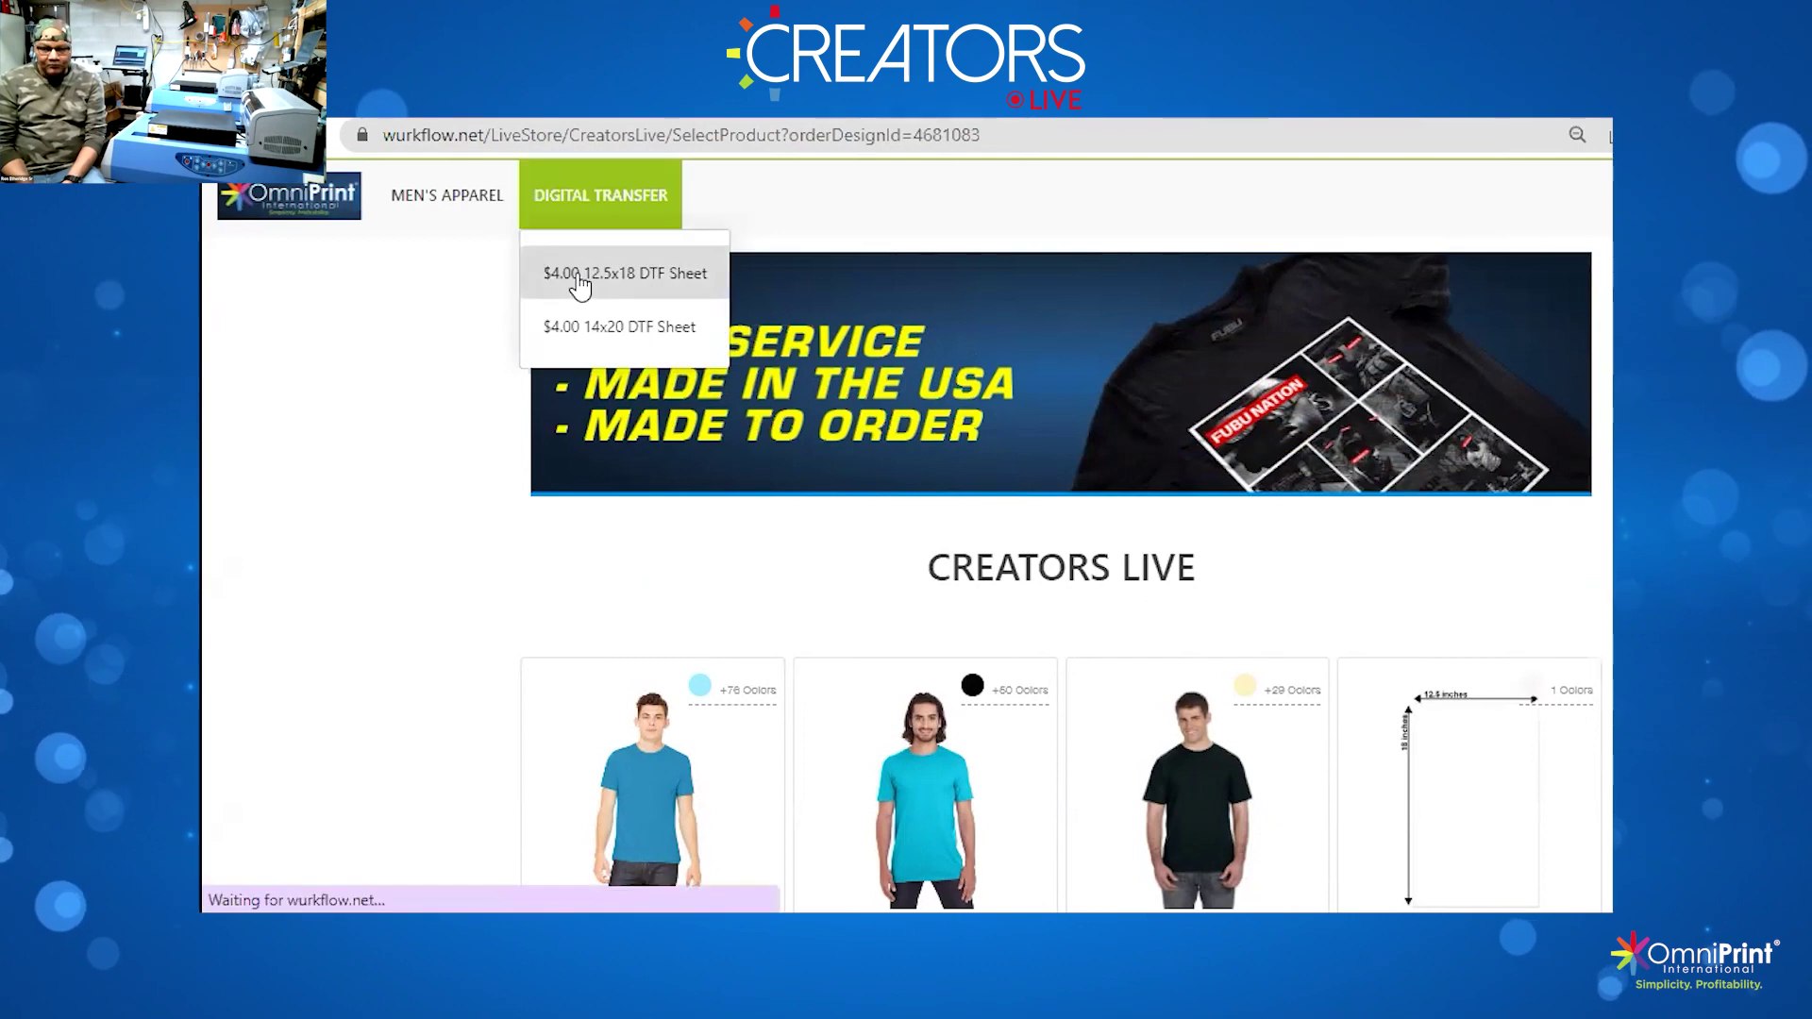
{"action": "left_click", "coordinate": [580, 280]}
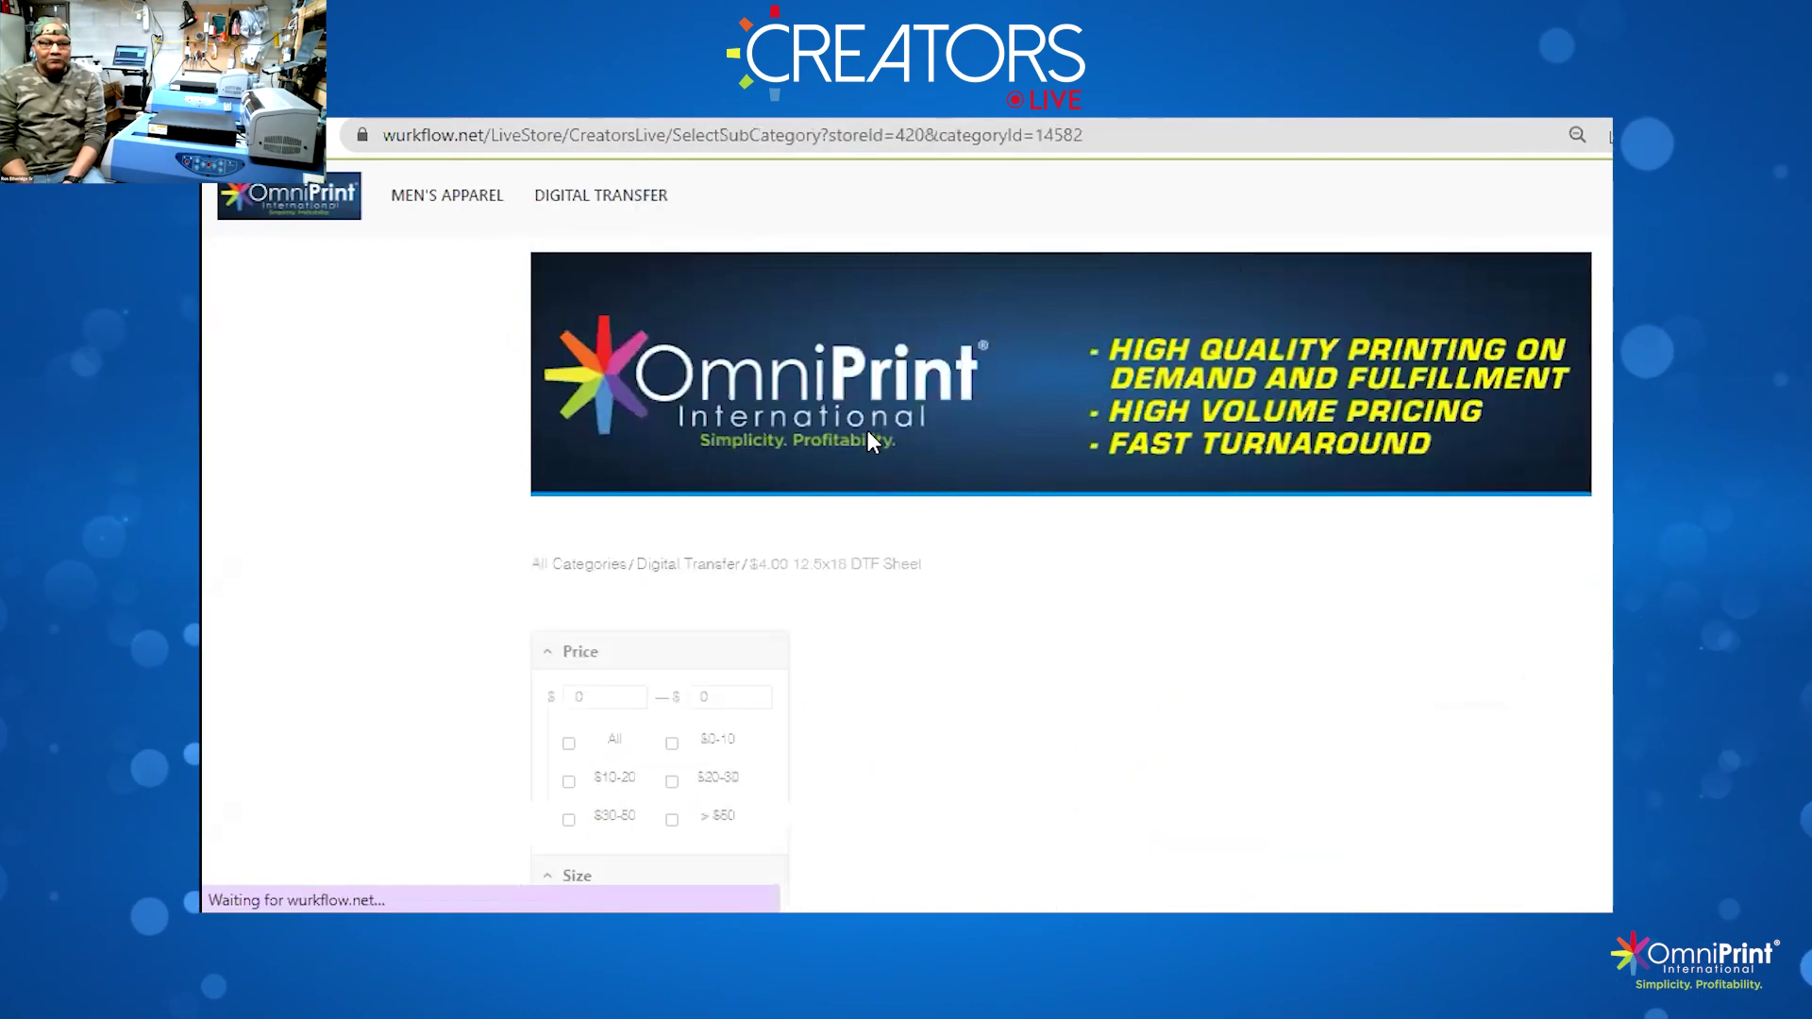
{"action": "scroll", "coordinate": [887, 453], "scroll_direction": "down", "scroll_amount": 2}
{"action": "left_click", "coordinate": [930, 486]}
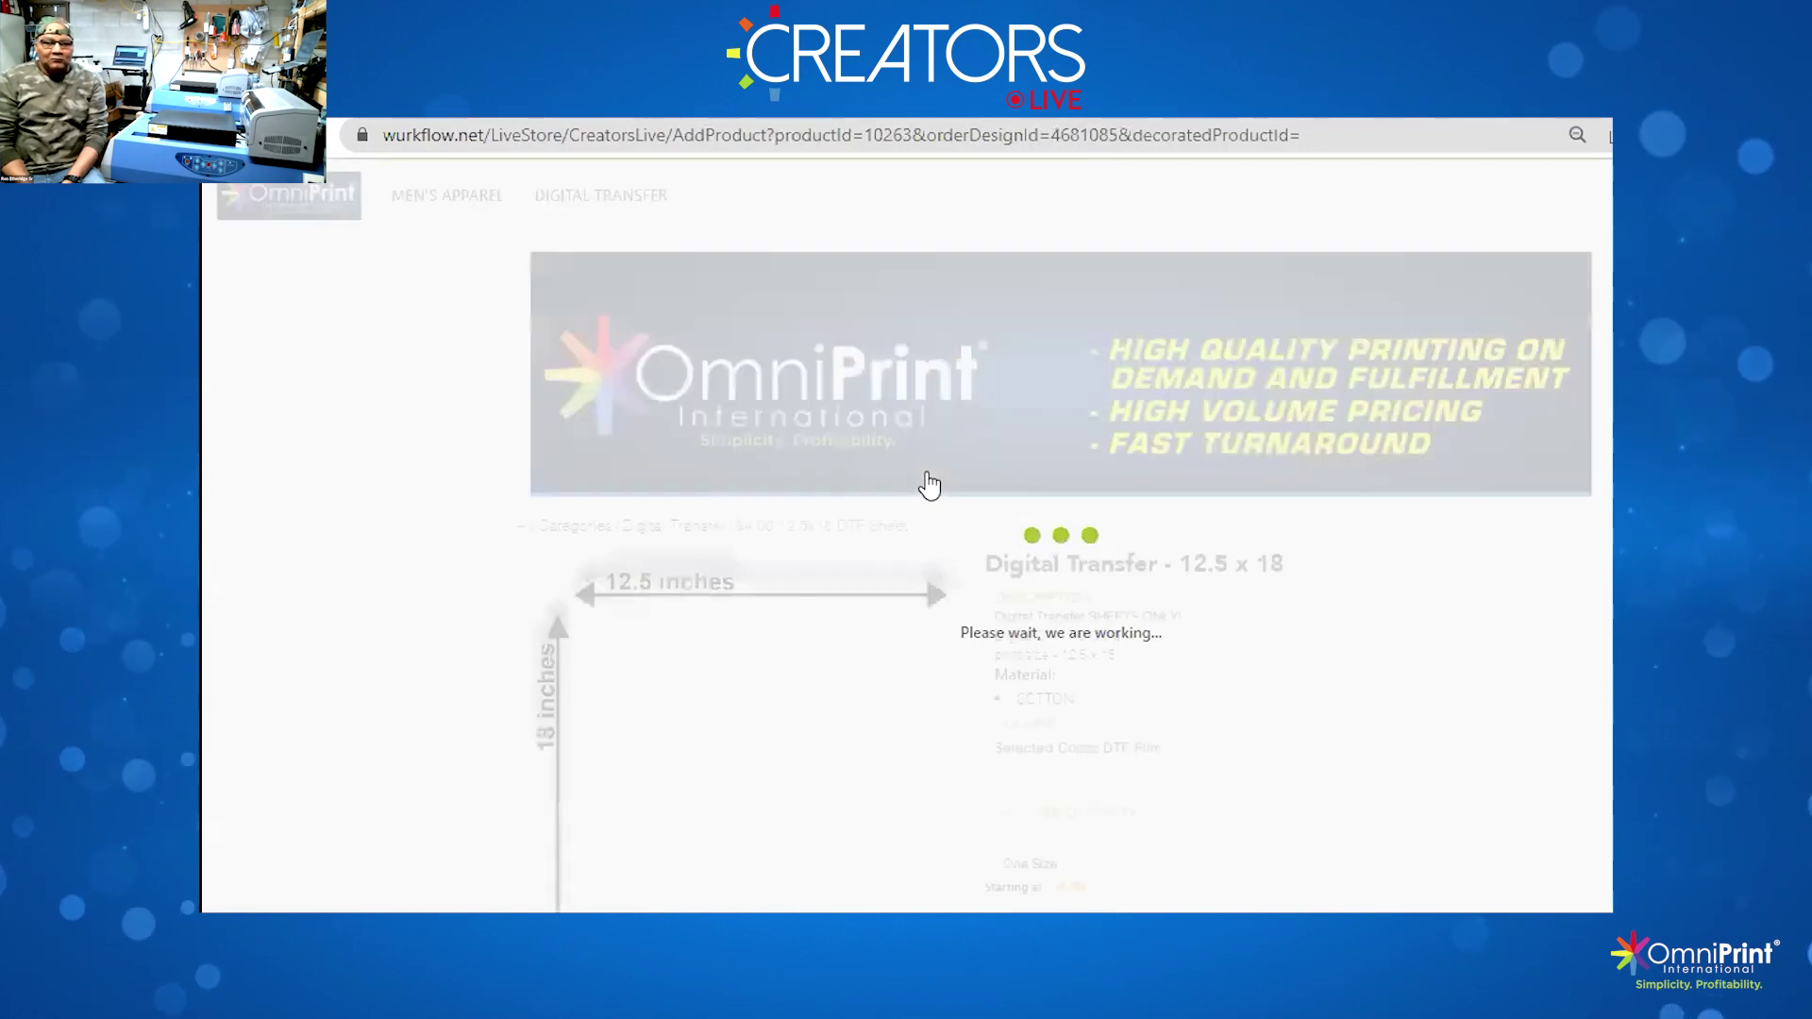
Add one Digital Transfer - 12.5 x 18 sheet to the cart for decoration and bring up its design area
{"action": "scroll", "coordinate": [1000, 566], "scroll_direction": "down", "scroll_amount": 1}
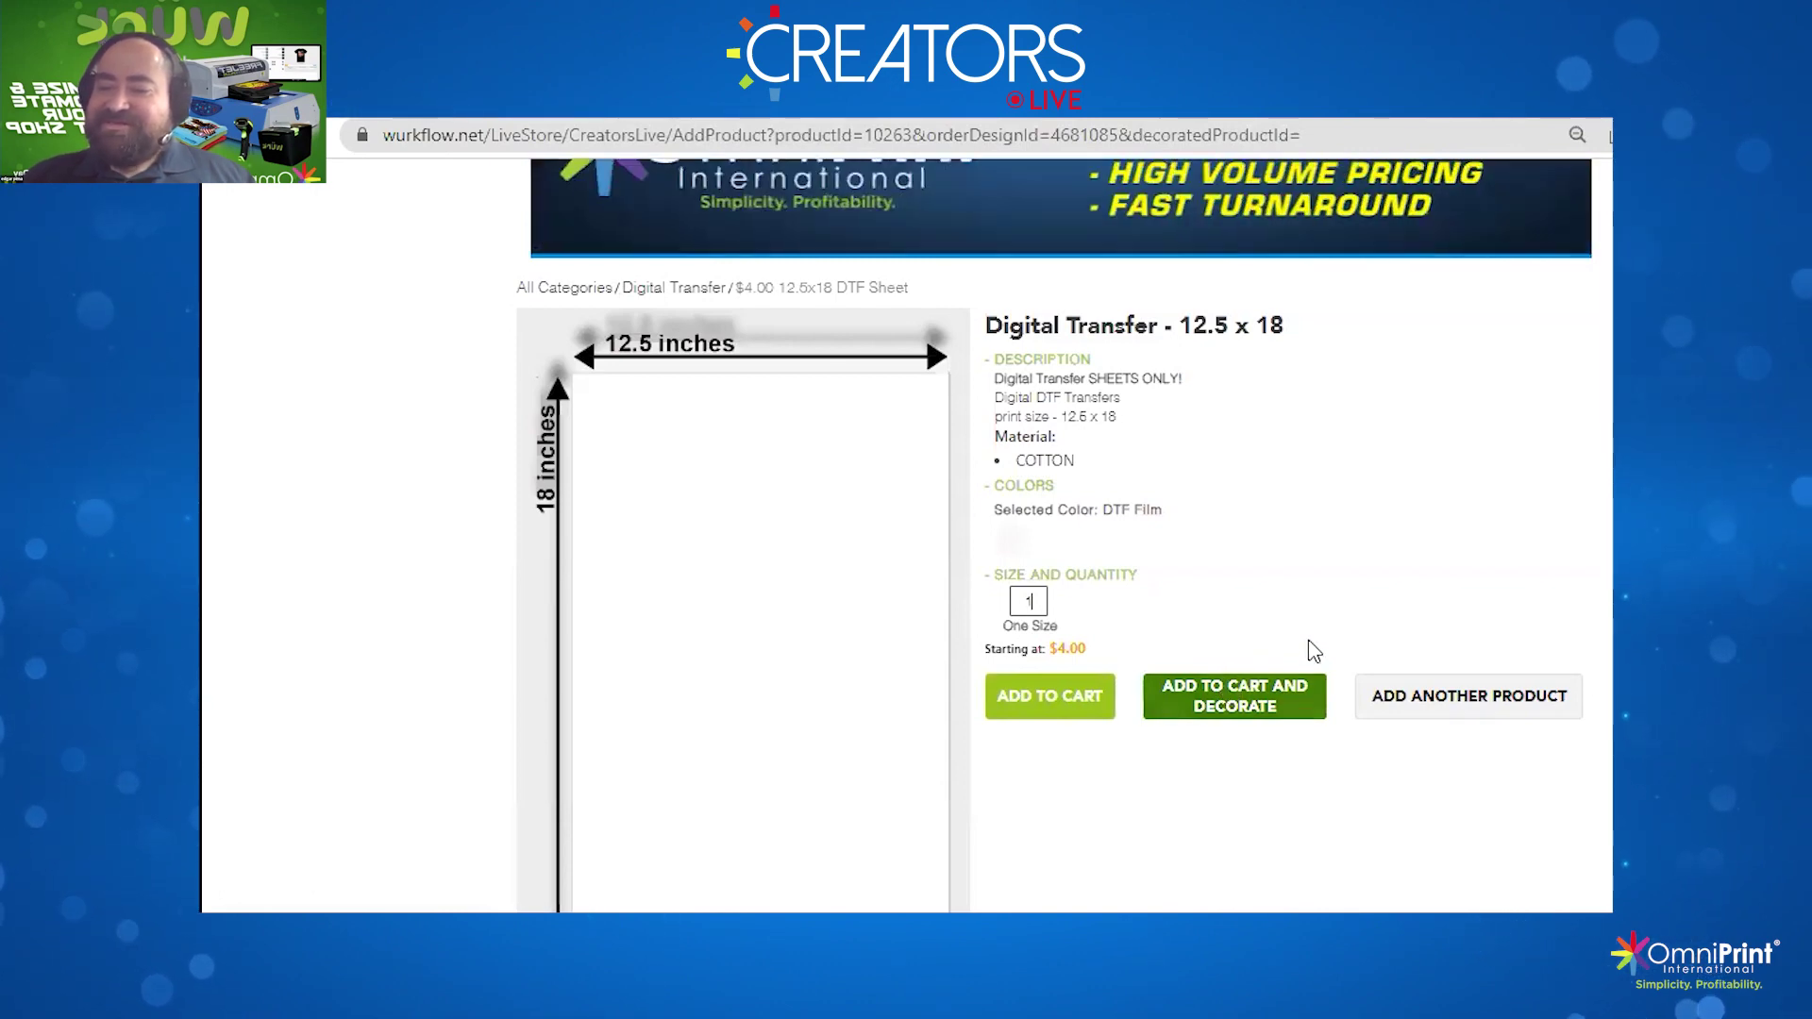
{"action": "scroll", "coordinate": [1038, 529], "scroll_direction": "down", "scroll_amount": 1}
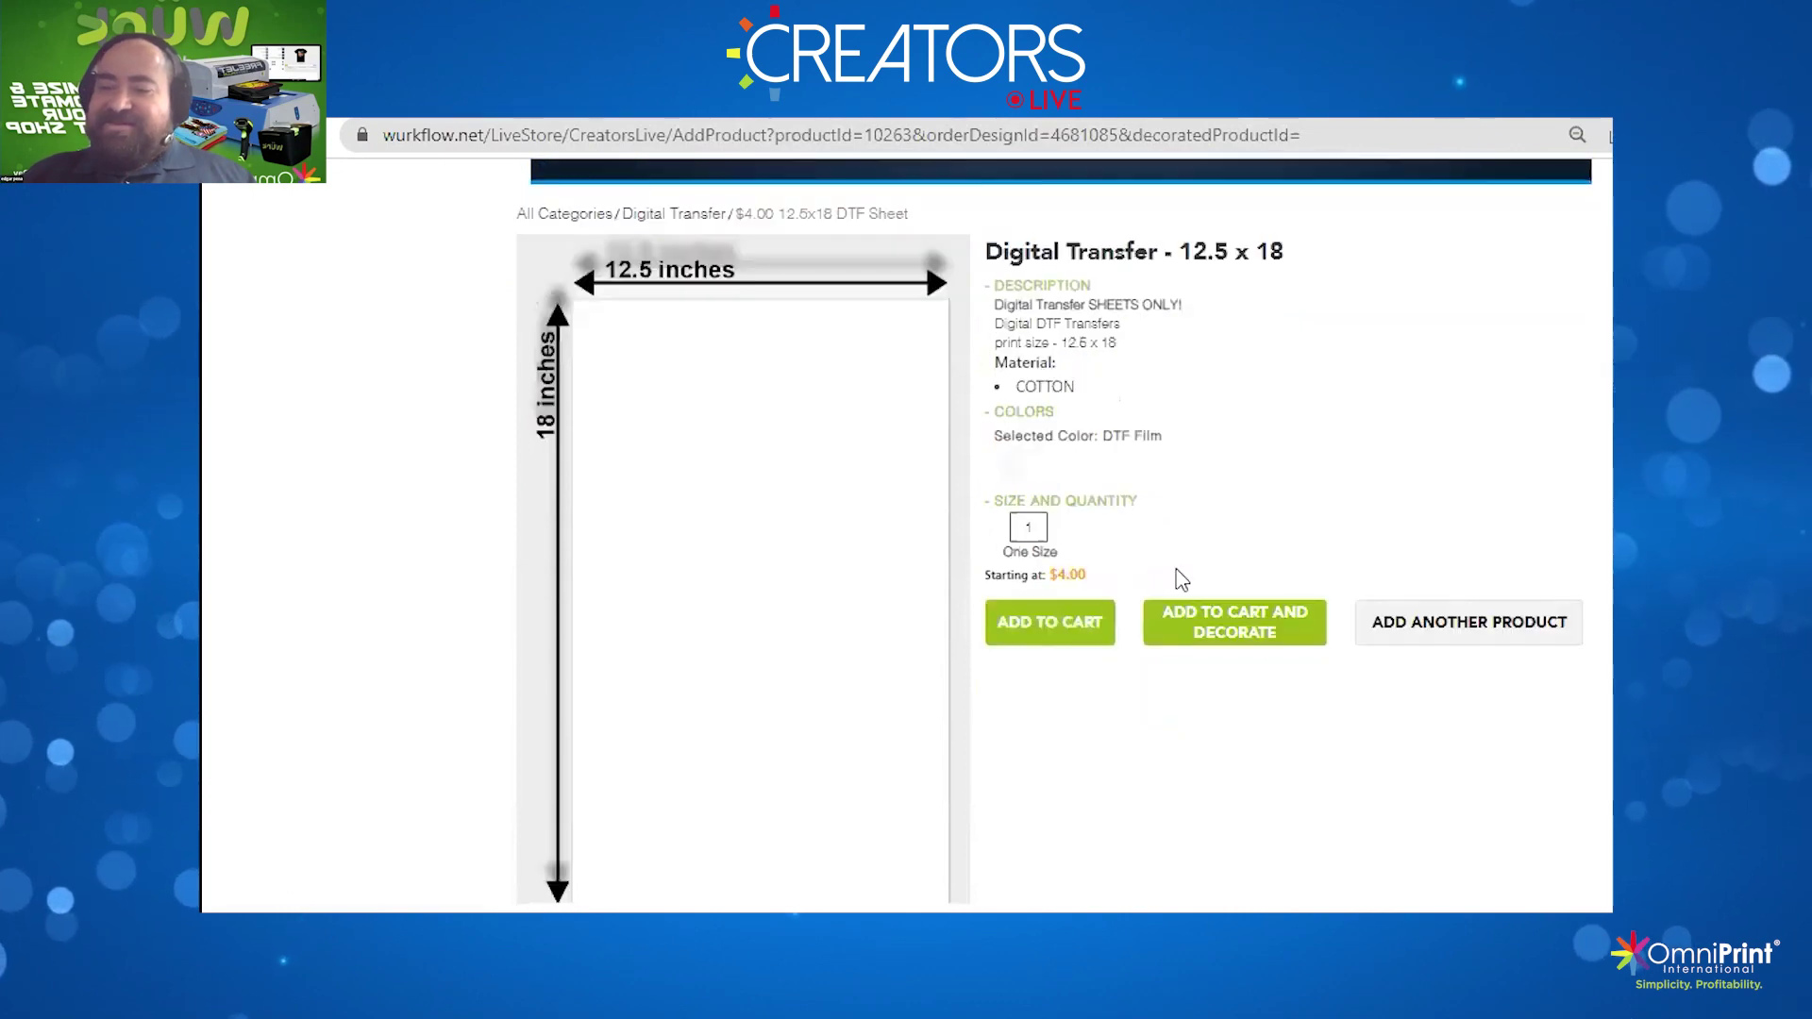
{"action": "left_click", "coordinate": [1216, 629]}
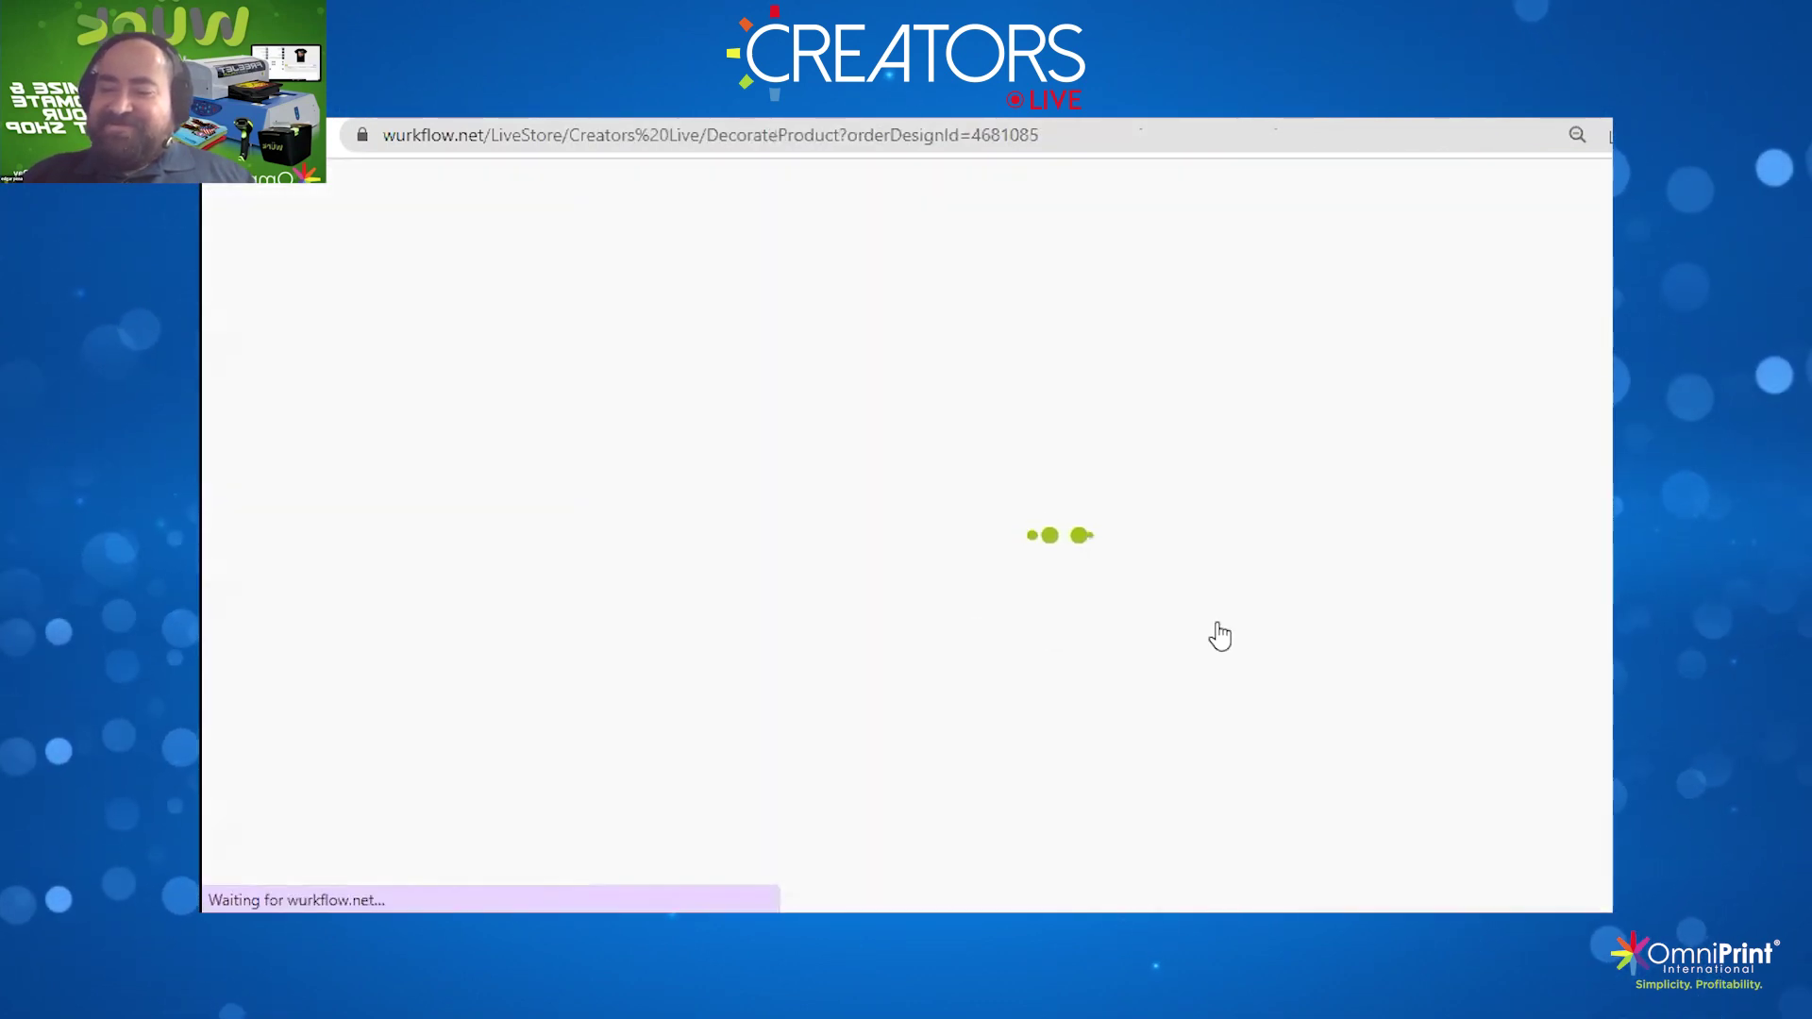
{"action": "scroll", "coordinate": [1213, 635], "scroll_direction": "down", "scroll_amount": 5}
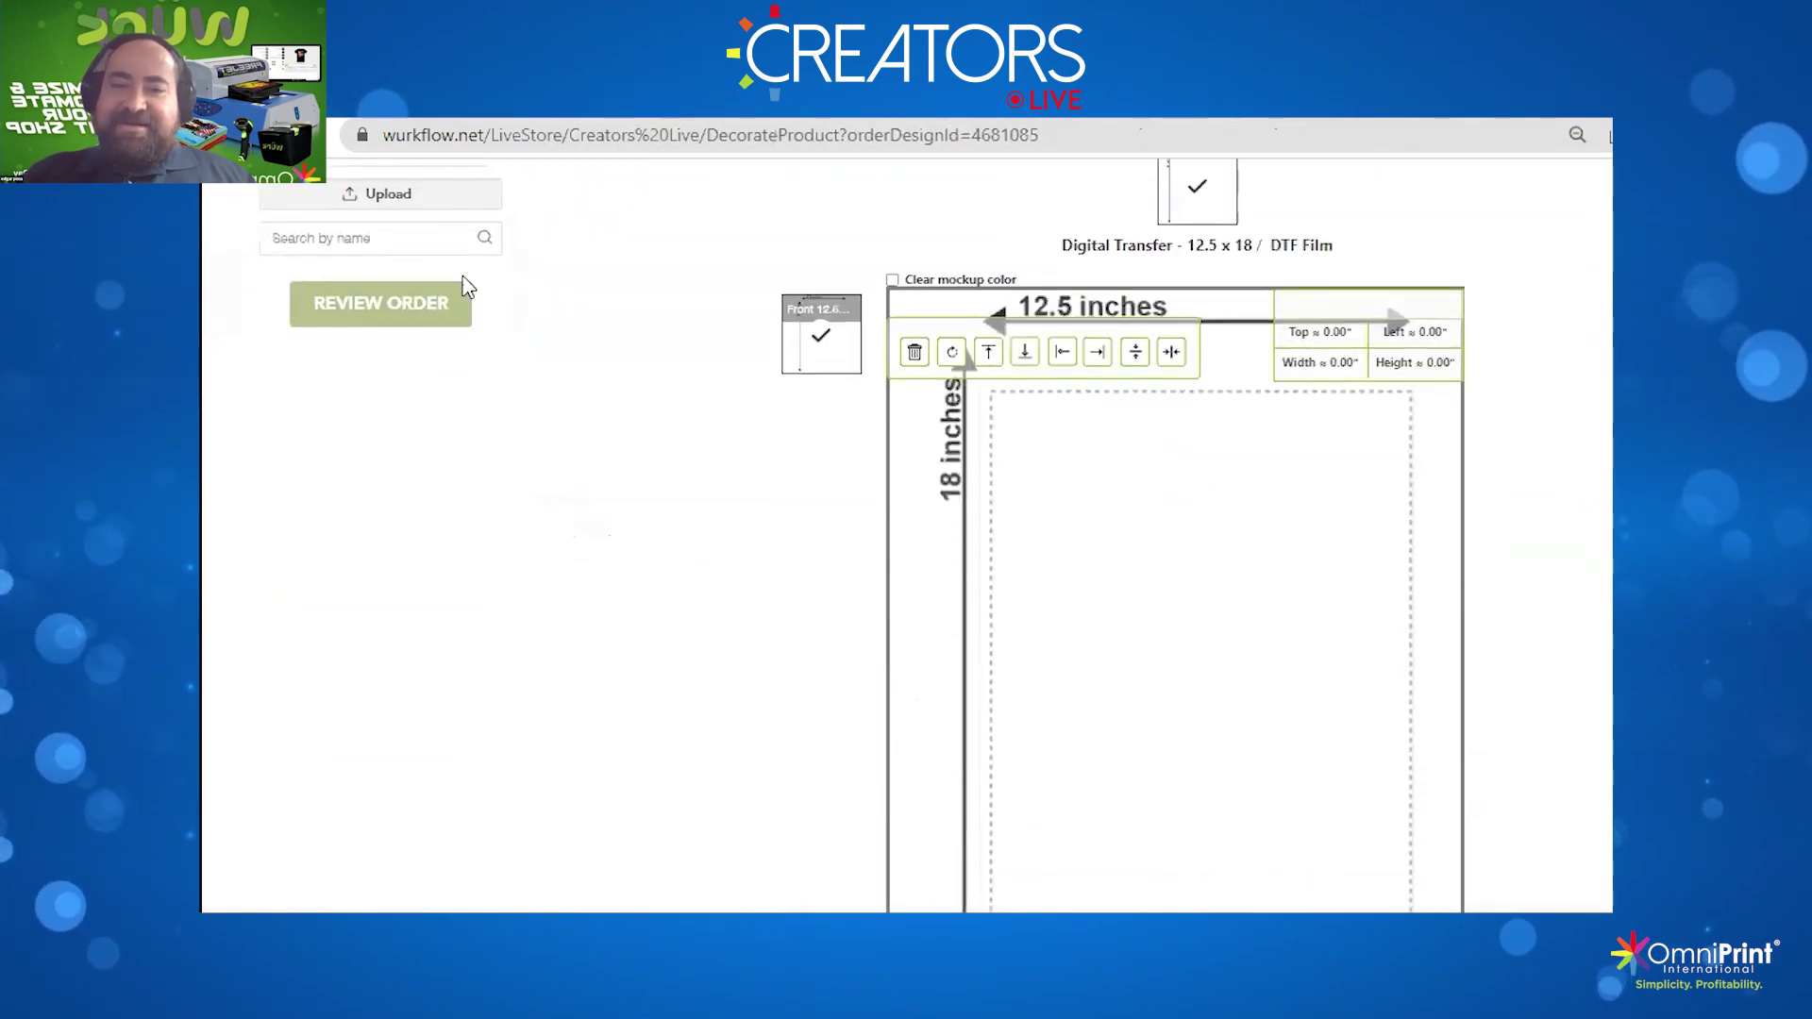